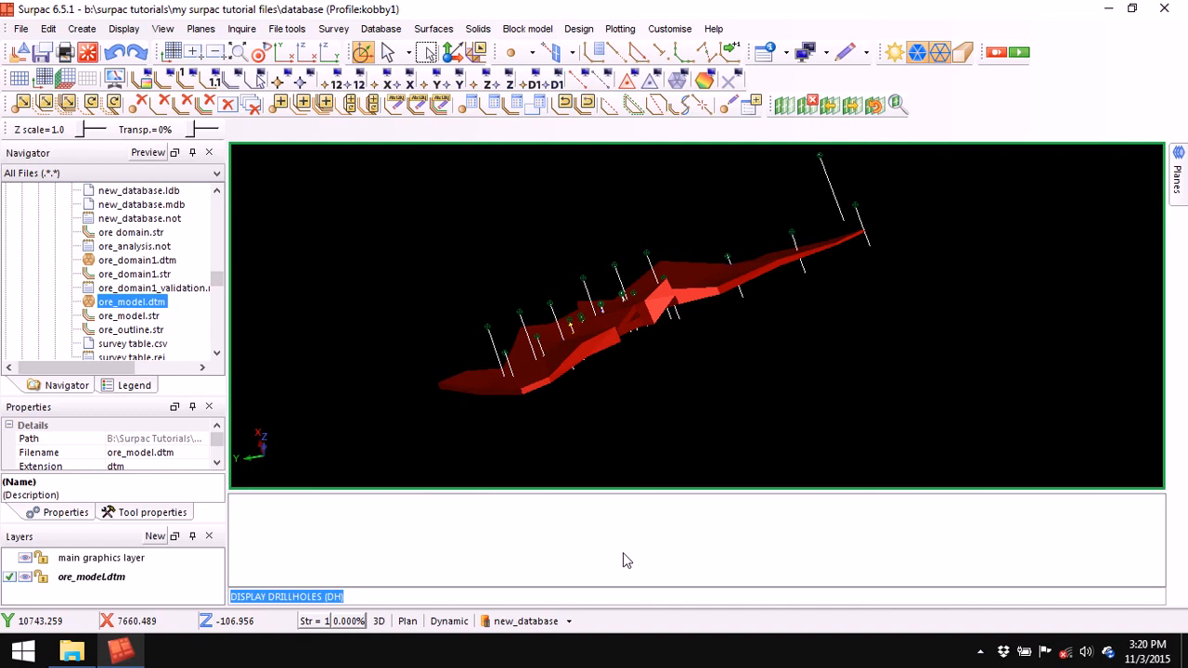
# - Nudge the ore model view down, zoom in and back out, and open the Database menu
pyautogui.moveTo(700, 276); pyautogui.dragTo(700, 295, button='middle')
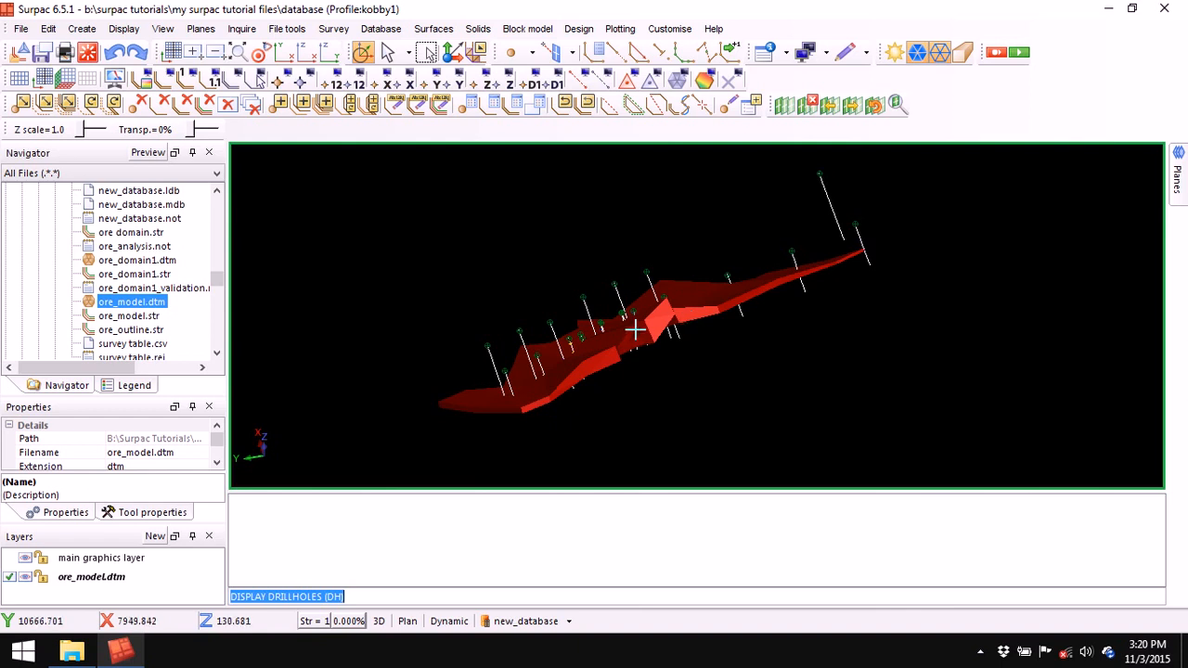
pyautogui.scroll(1, 668, 333)
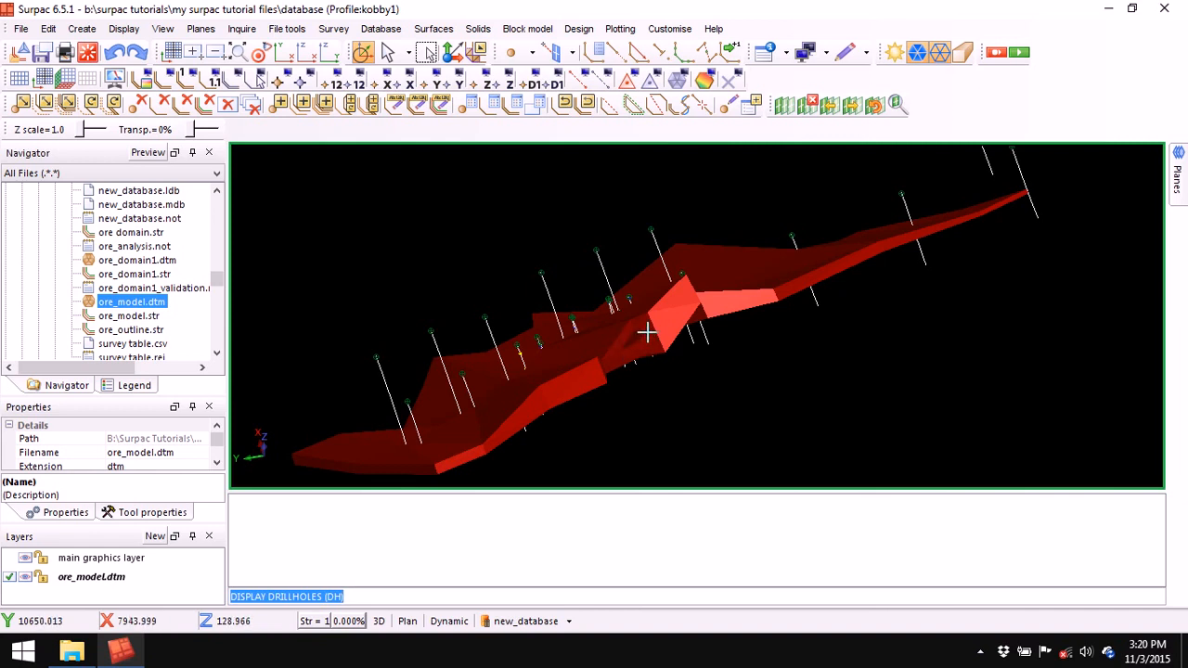
pyautogui.scroll(-1, 644, 336)
pyautogui.click(380, 29)
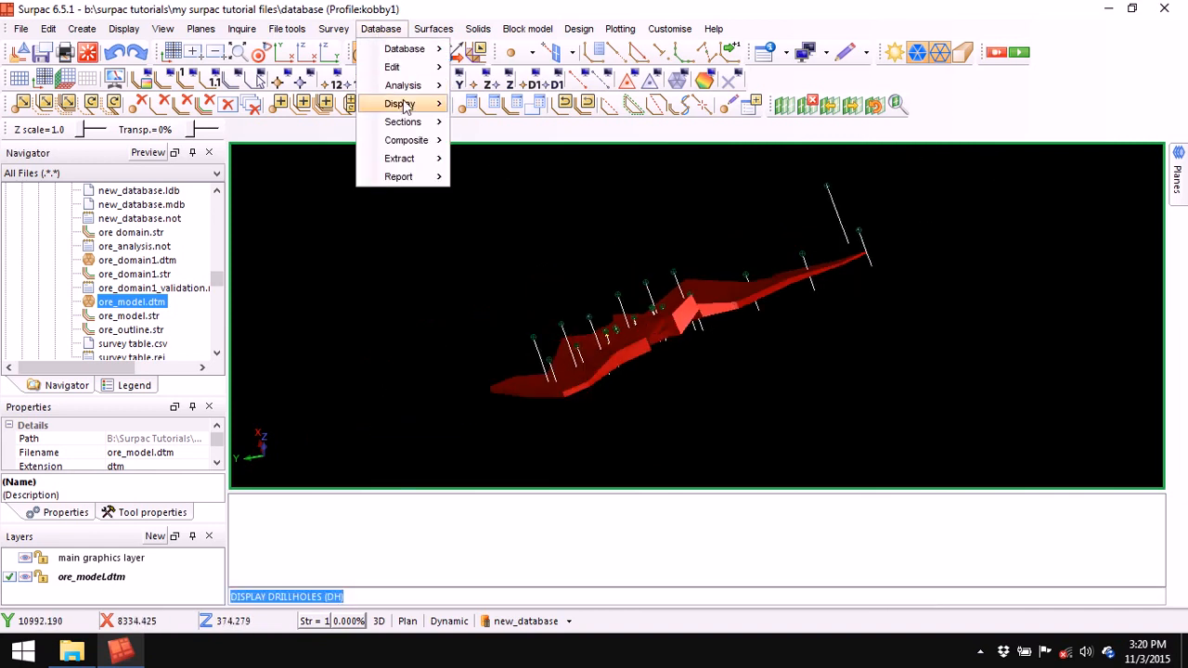
# - Hide all drillholes and redraw ore_model.dtm as lines with its faces turned off
pyautogui.moveTo(404, 105)
pyautogui.click(536, 189)
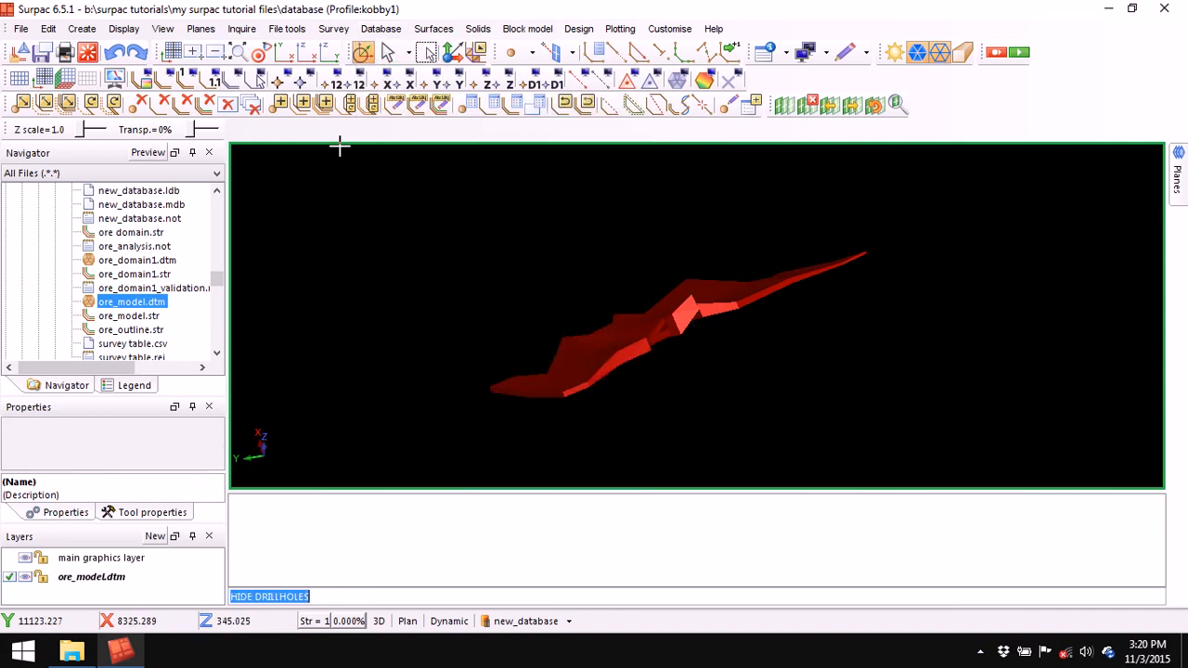
pyautogui.click(165, 79)
pyautogui.click(749, 405)
pyautogui.moveTo(732, 379)
pyautogui.mouseDown()
pyautogui.moveTo(712, 395)
pyautogui.moveTo(680, 382)
pyautogui.mouseUp()
pyautogui.click(899, 103)
# - Zoom and rotate to inspect the solid's outlines, then exit graphics
pyautogui.scroll(2, 741, 359)
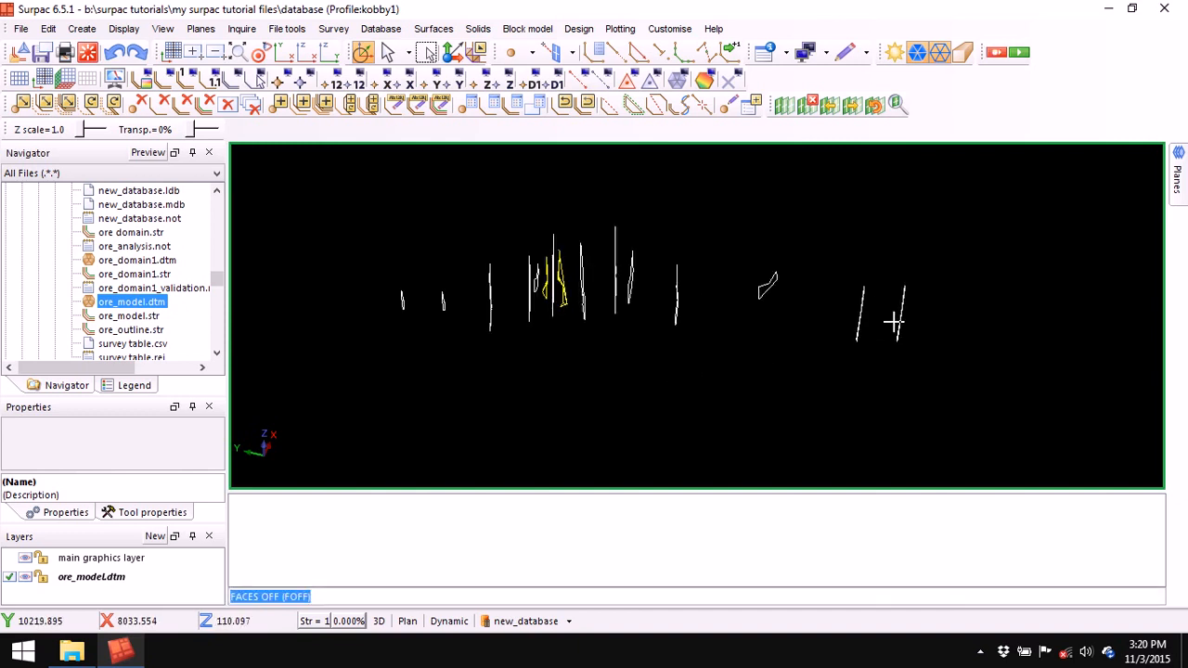
pyautogui.scroll(3, 547, 285)
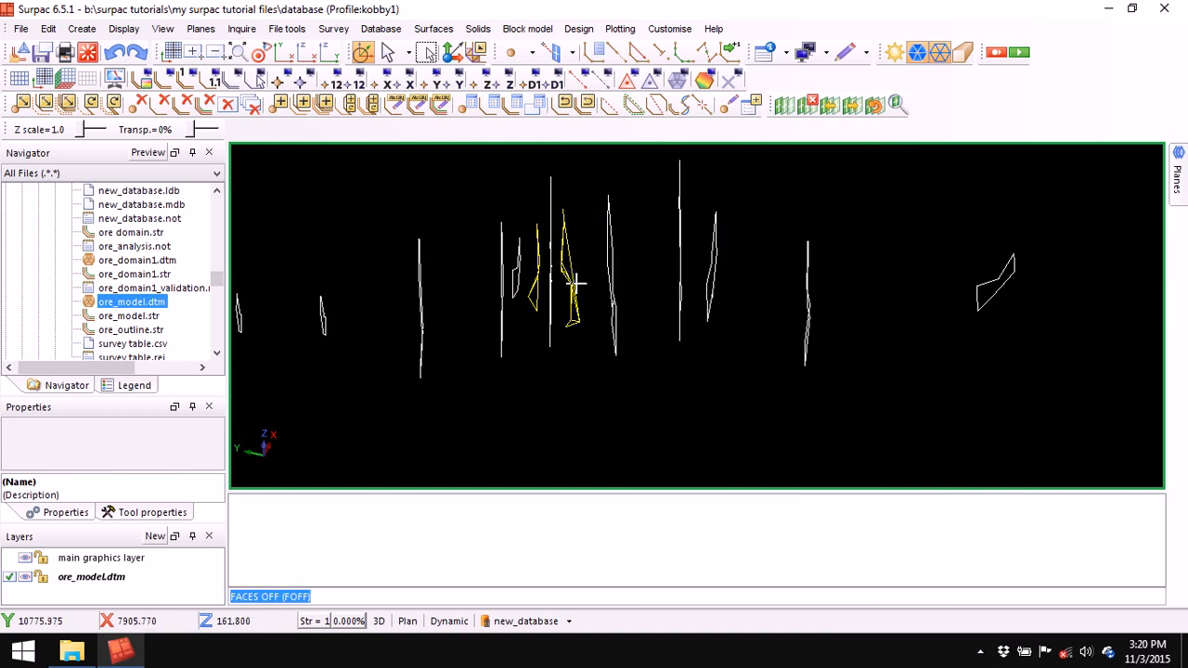
pyautogui.moveTo(589, 393); pyautogui.dragTo(585, 392)
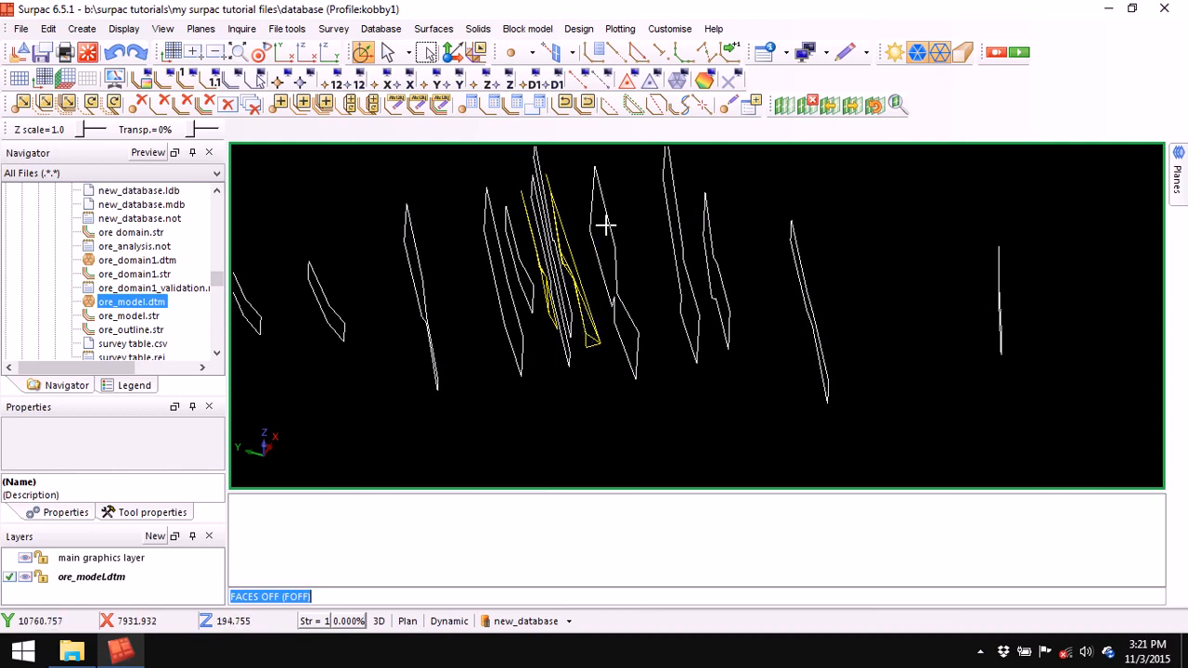
pyautogui.moveTo(555, 367); pyautogui.dragTo(544, 362)
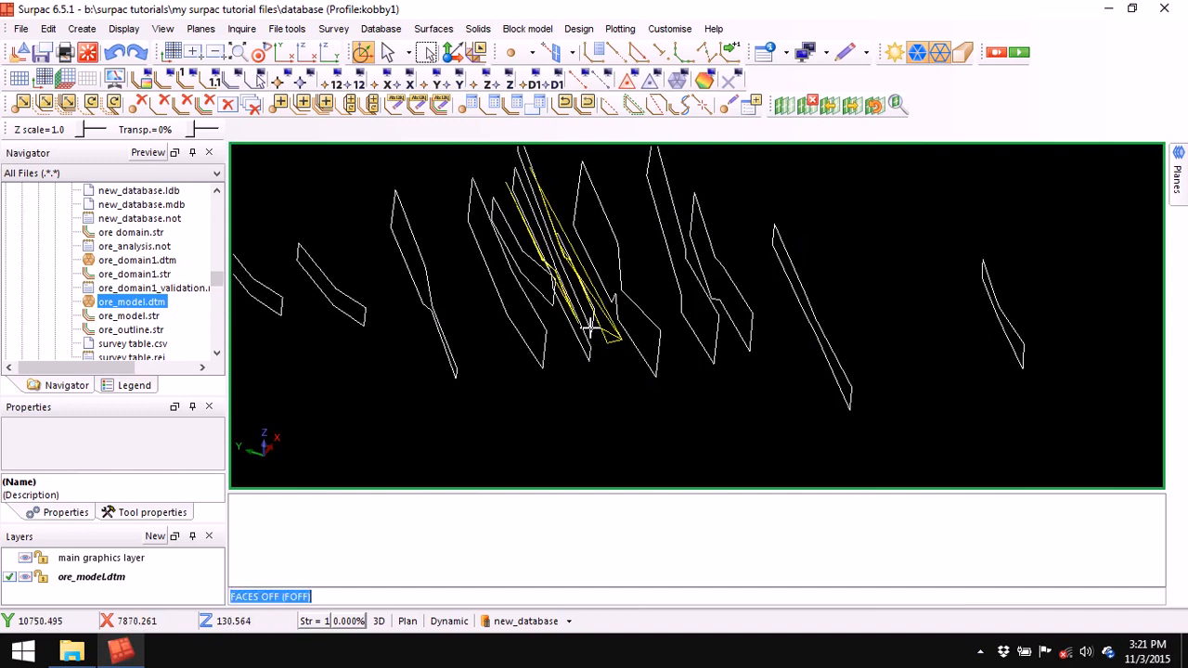
pyautogui.moveTo(587, 325); pyautogui.dragTo(742, 309)
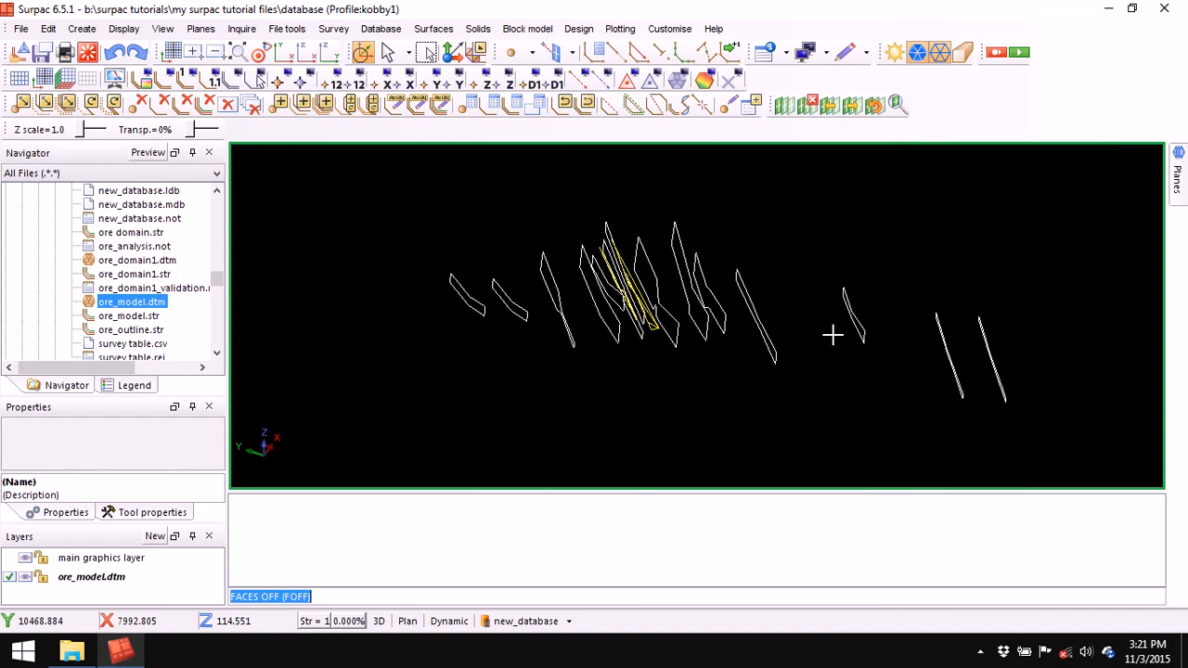
pyautogui.click(87, 52)
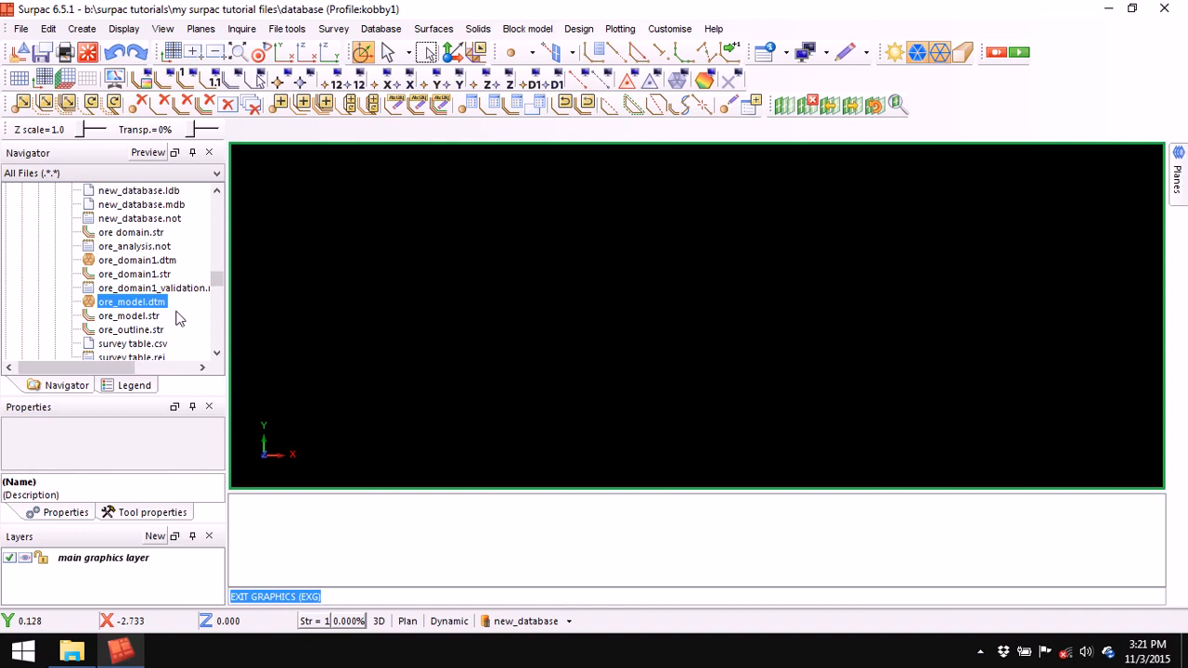
# - Load ore_model.dtm and ore_domain1.dtm into graphics and level the ore body
pyautogui.moveTo(121, 309); pyautogui.dragTo(427, 297)
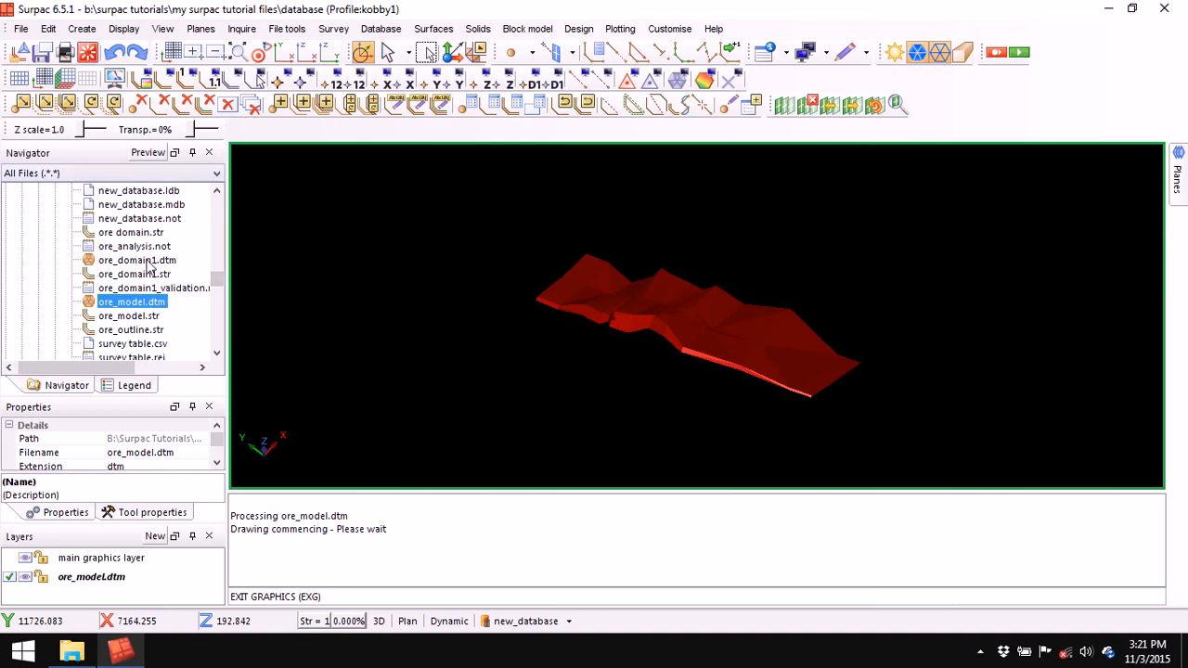
pyautogui.moveTo(148, 263)
pyautogui.mouseDown()
pyautogui.moveTo(461, 275)
pyautogui.moveTo(451, 292)
pyautogui.mouseUp()
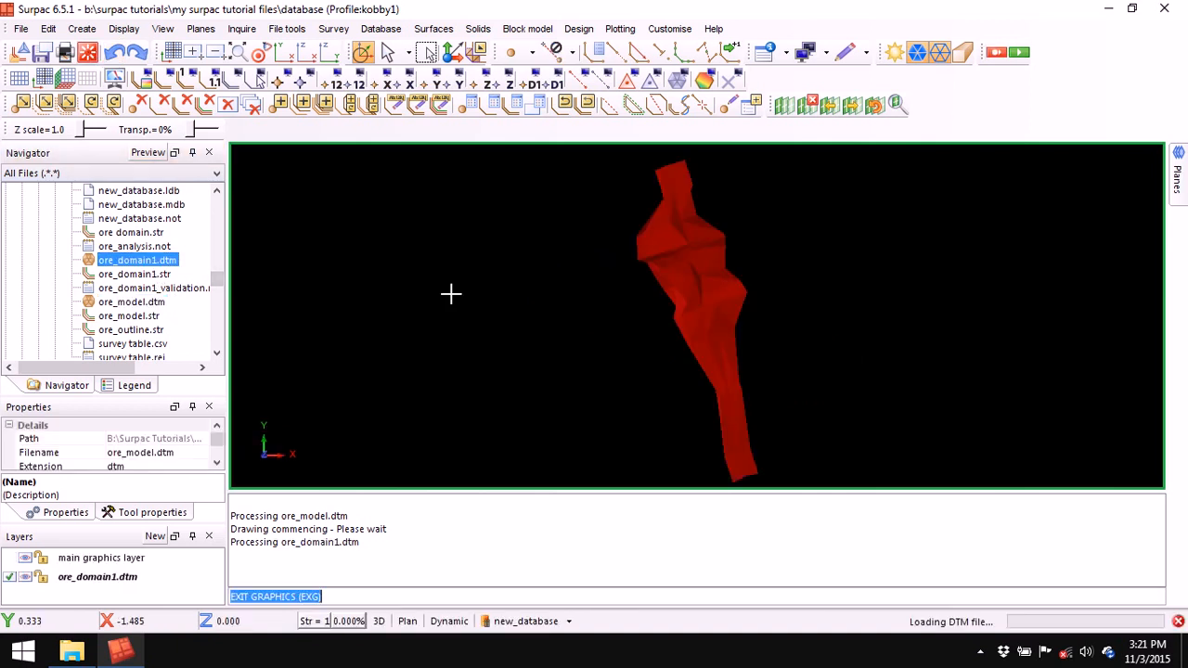
pyautogui.moveTo(493, 354); pyautogui.dragTo(575, 344)
# - Display the drillholes coloured by the assay table without hole constraints, then clear the message log
pyautogui.click(526, 621)
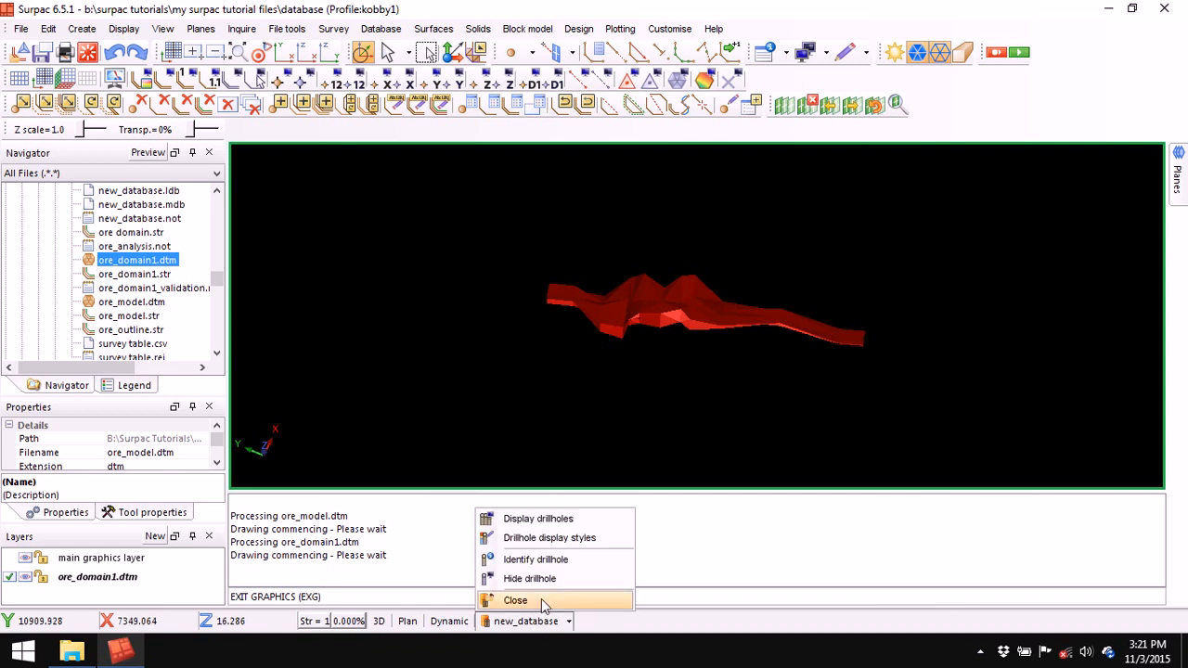
pyautogui.click(553, 517)
pyautogui.click(534, 278)
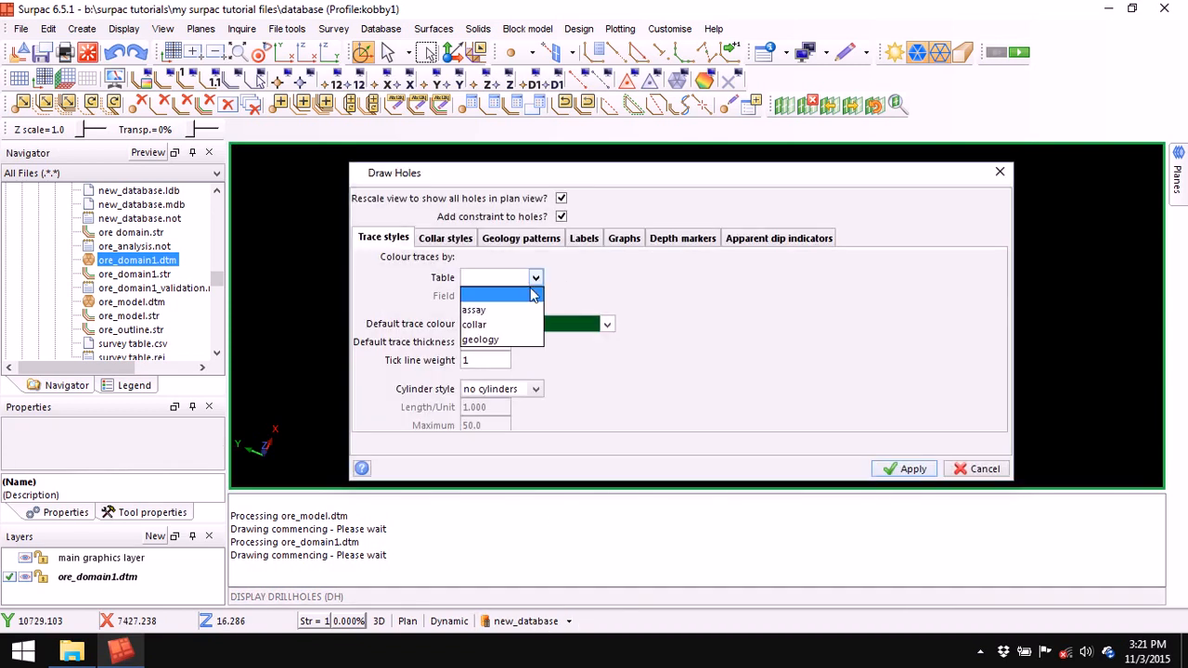
pyautogui.click(522, 311)
pyautogui.click(561, 216)
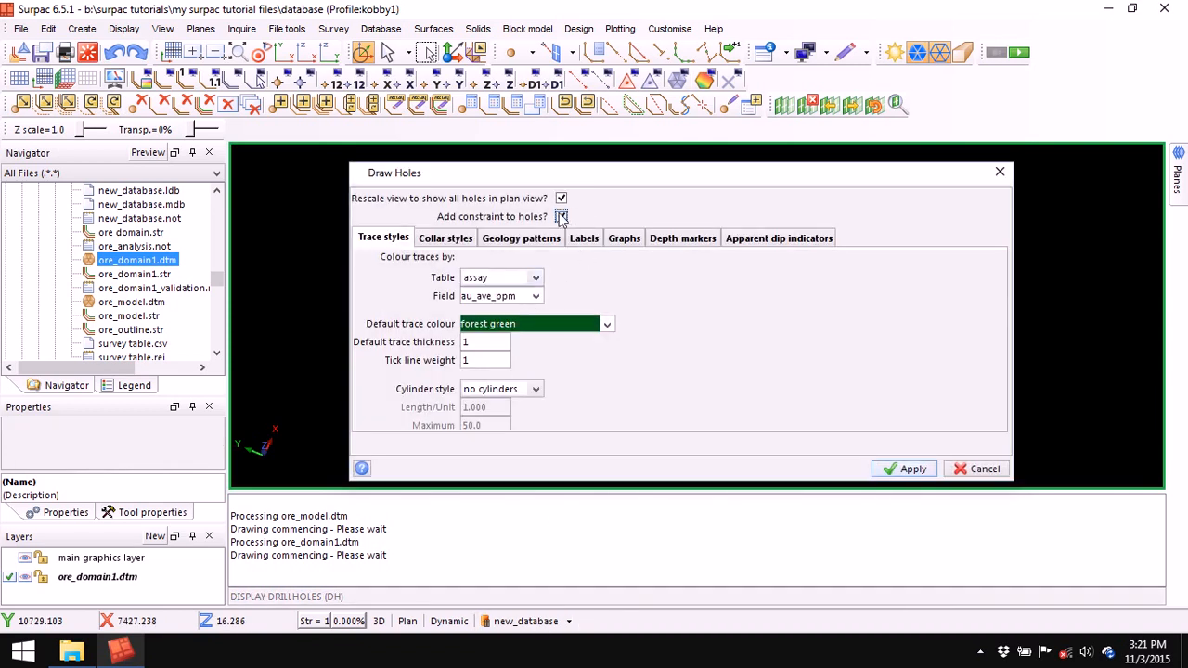
pyautogui.click(914, 470)
pyautogui.rightClick(705, 509)
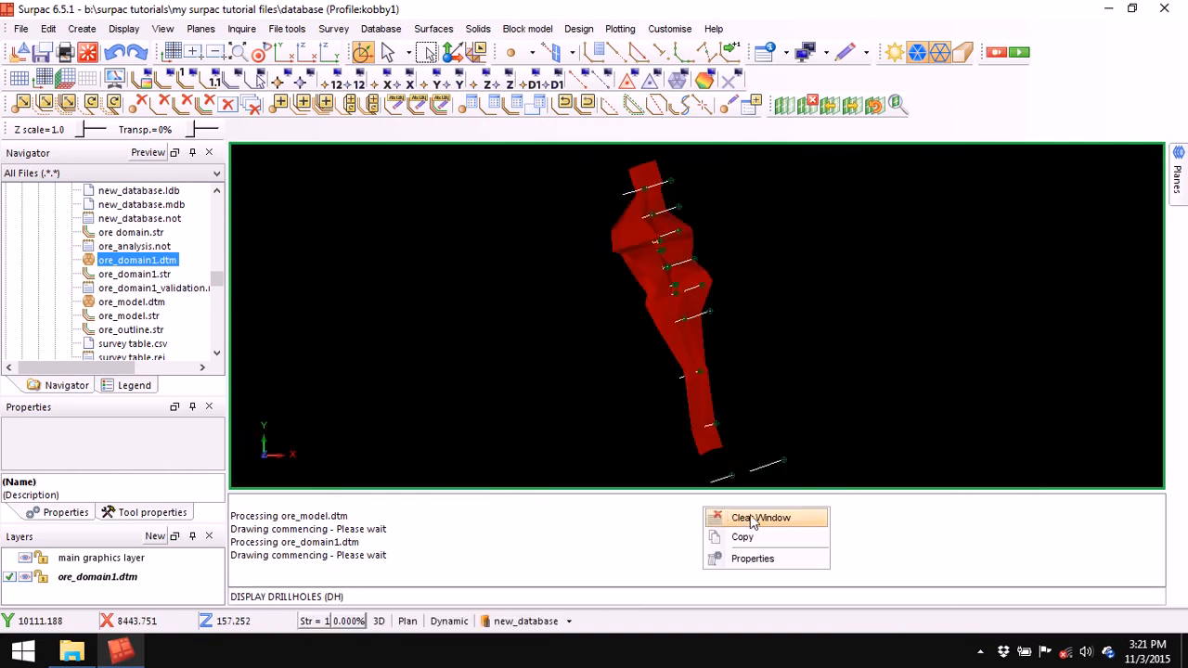
pyautogui.click(749, 516)
# - Reload ore_model.dtm, toggle its layer visibility back on, and clear the message pane
pyautogui.moveTo(141, 303); pyautogui.dragTo(424, 300)
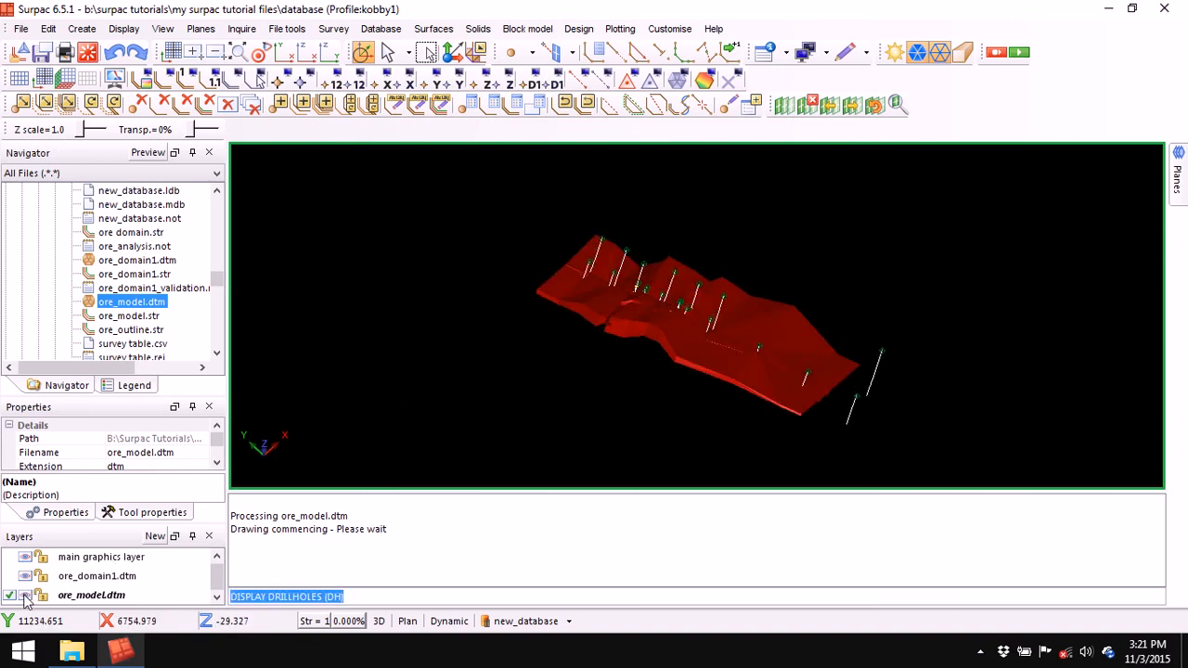
pyautogui.click(25, 596)
pyautogui.click(25, 596)
pyautogui.click(25, 595)
pyautogui.click(25, 596)
pyautogui.click(25, 595)
pyautogui.click(25, 596)
pyautogui.click(25, 595)
pyautogui.click(25, 596)
pyautogui.click(25, 596)
pyautogui.click(25, 595)
pyautogui.click(625, 526)
pyautogui.rightClick(624, 526)
pyautogui.click(668, 535)
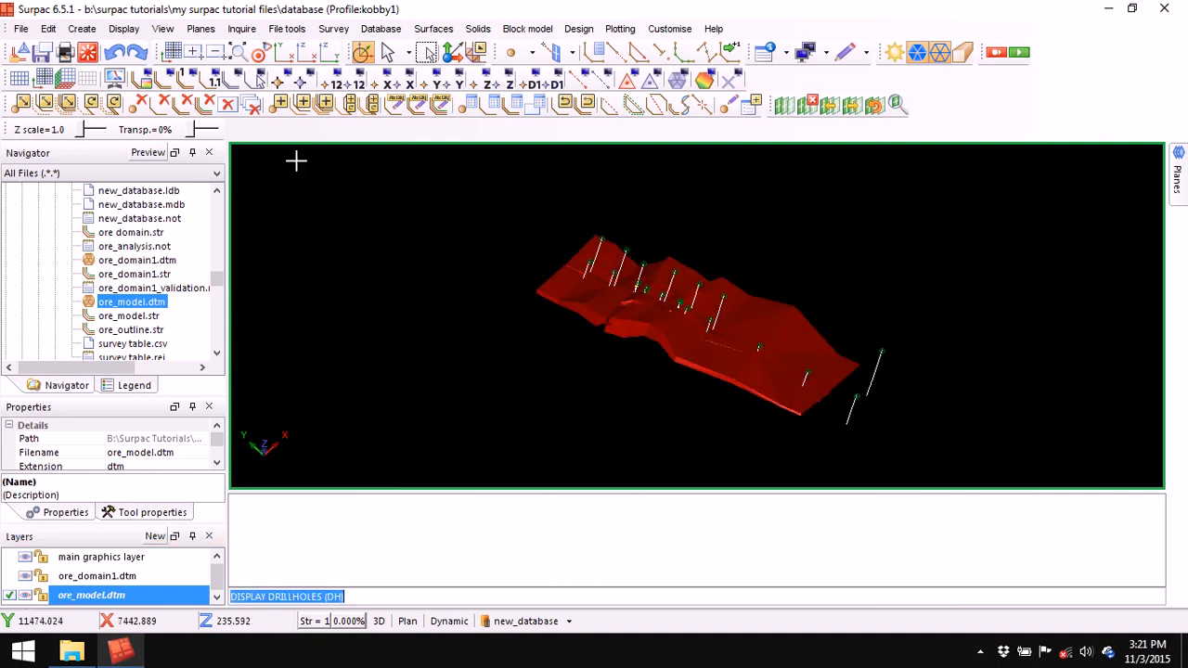
# - Exit graphics (EXG) to remove the ore model, drillholes and extra layers
pyautogui.click(88, 52)
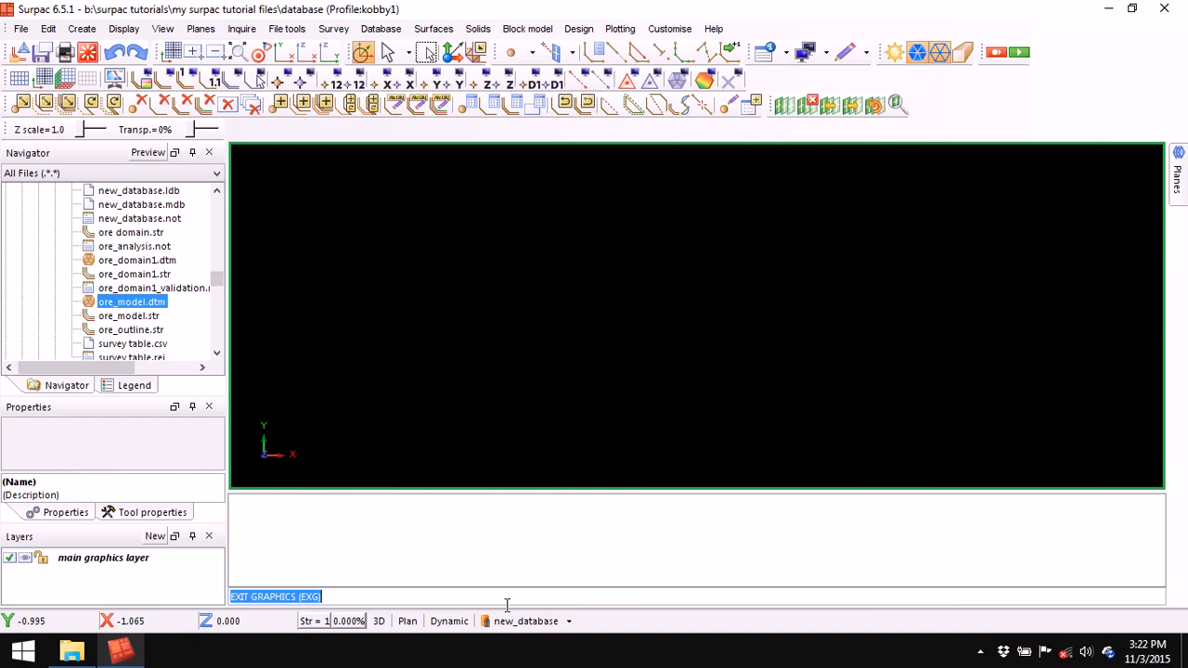
# - Display new_database drillholes coloured by the geology table's redox field, without hole constraints
pyautogui.click(525, 624)
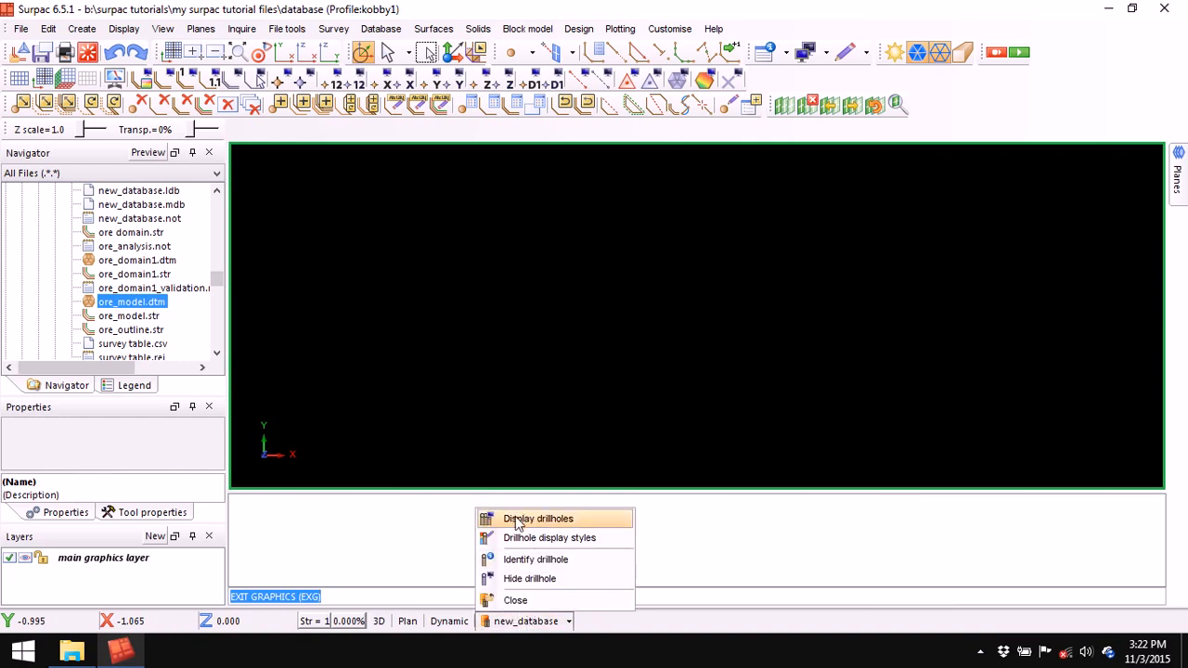
pyautogui.click(553, 521)
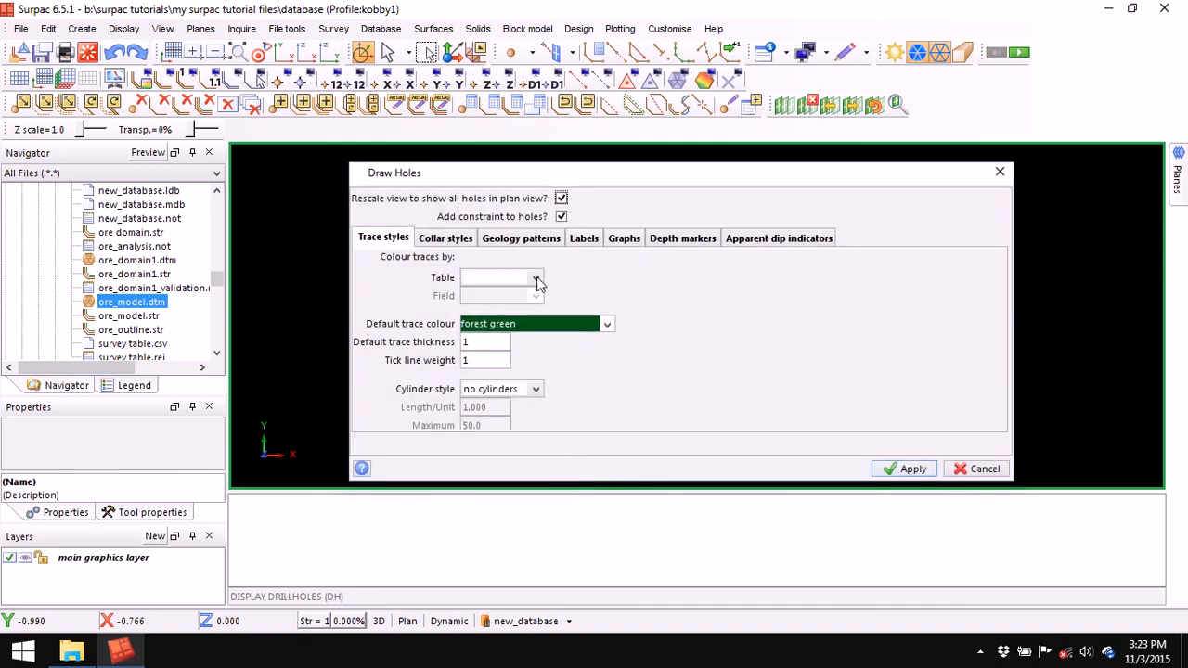
pyautogui.click(535, 279)
pyautogui.click(501, 339)
pyautogui.click(535, 295)
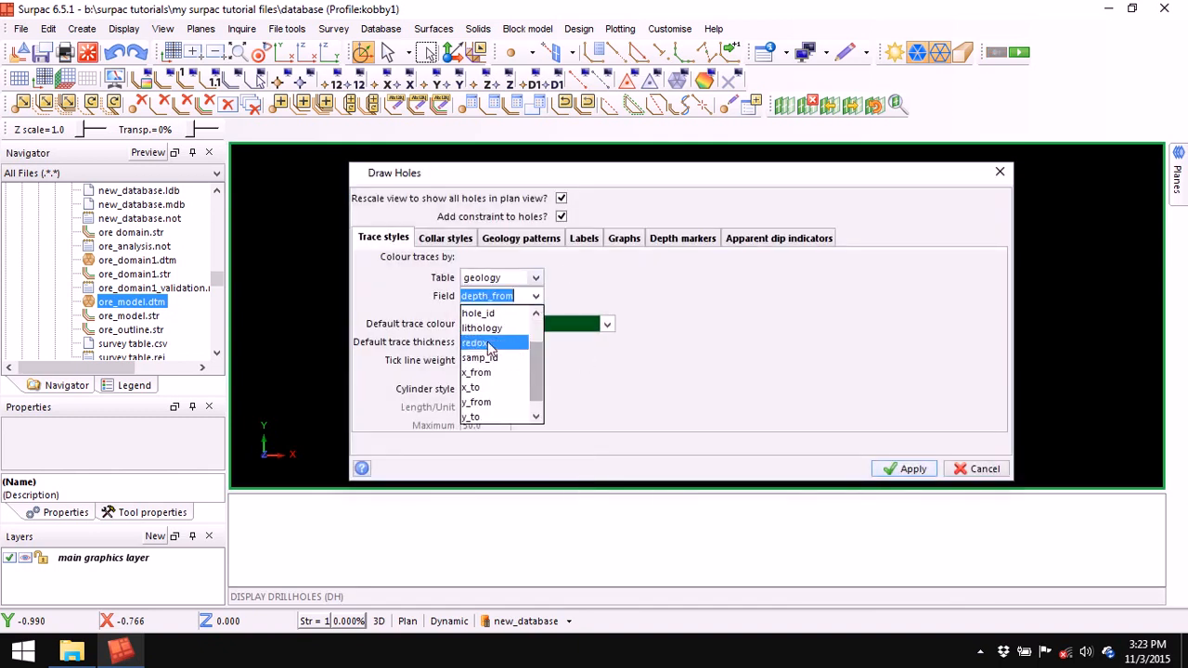
pyautogui.click(490, 344)
pyautogui.click(560, 216)
pyautogui.click(909, 470)
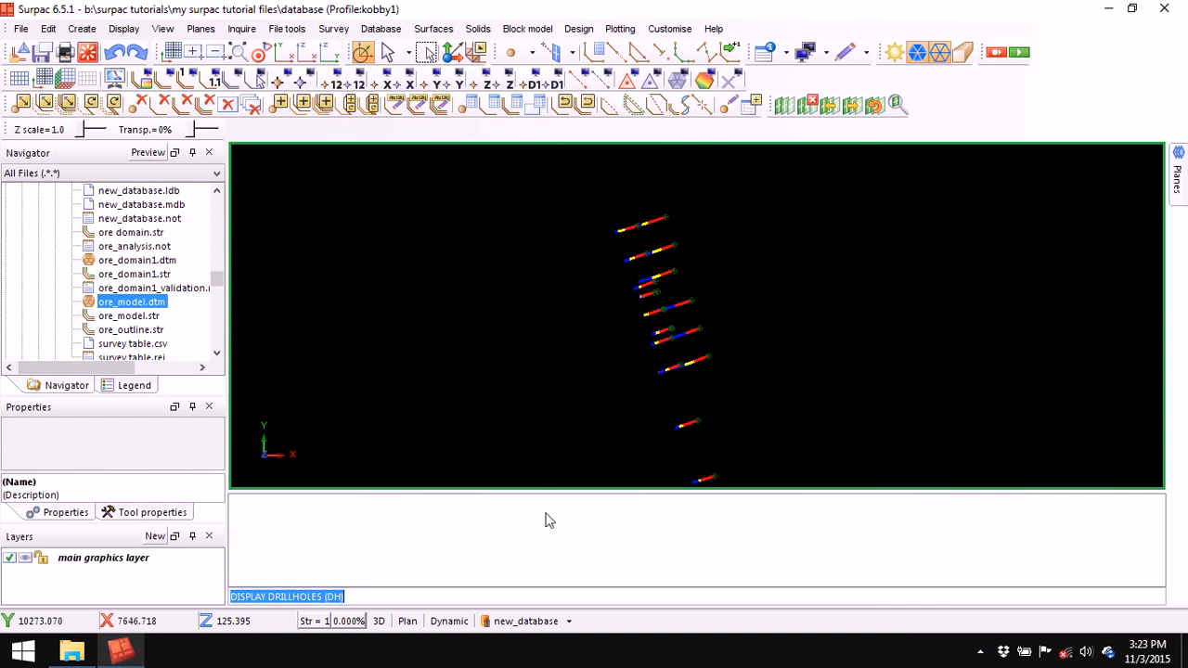
# - Review the redox display styles for COX, FR and SOX and apply them to the drillholes
pyautogui.click(526, 621)
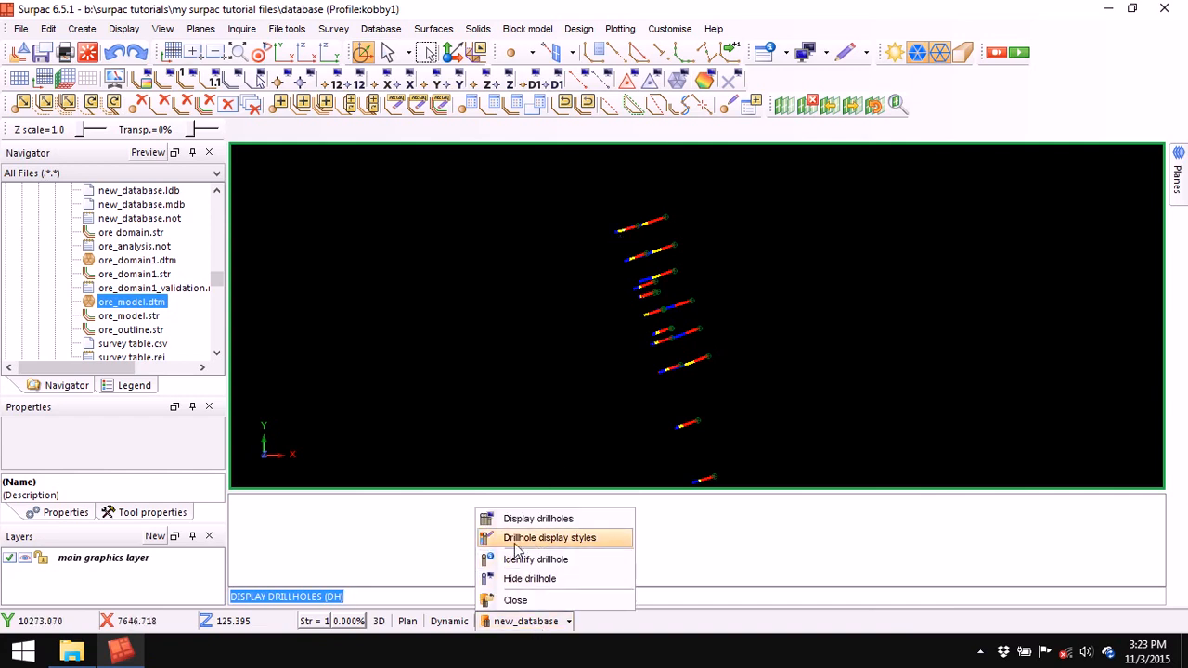
pyautogui.click(564, 536)
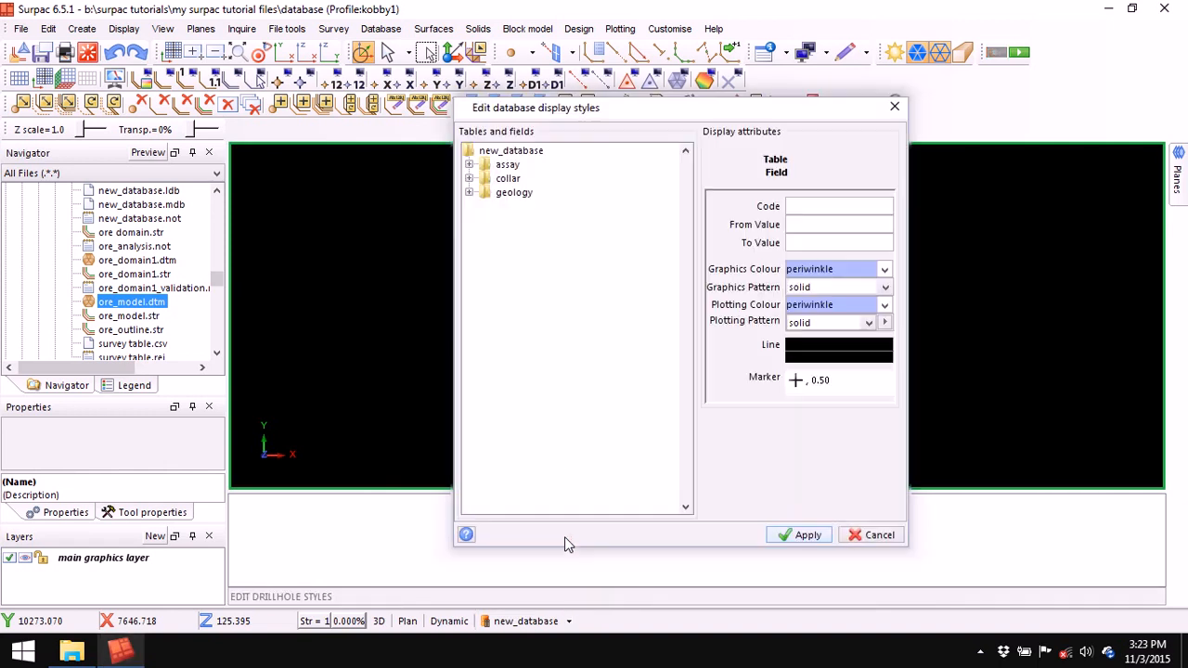
pyautogui.doubleClick(515, 193)
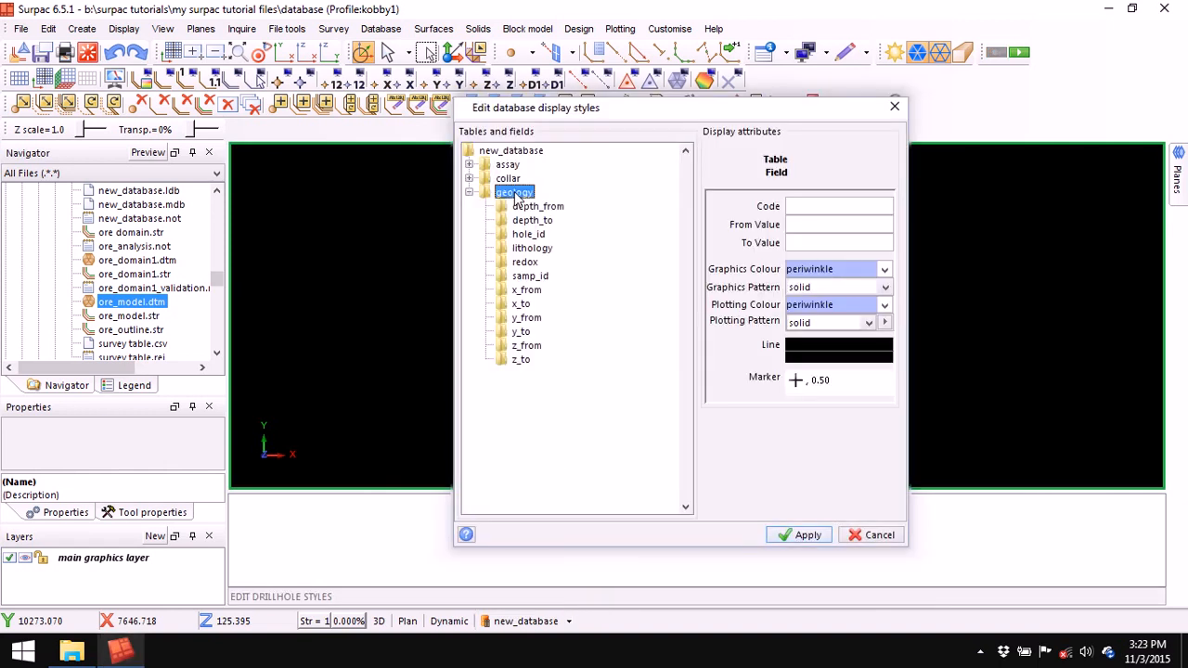
pyautogui.doubleClick(525, 262)
pyautogui.moveTo(662, 119); pyautogui.dragTo(650, 321)
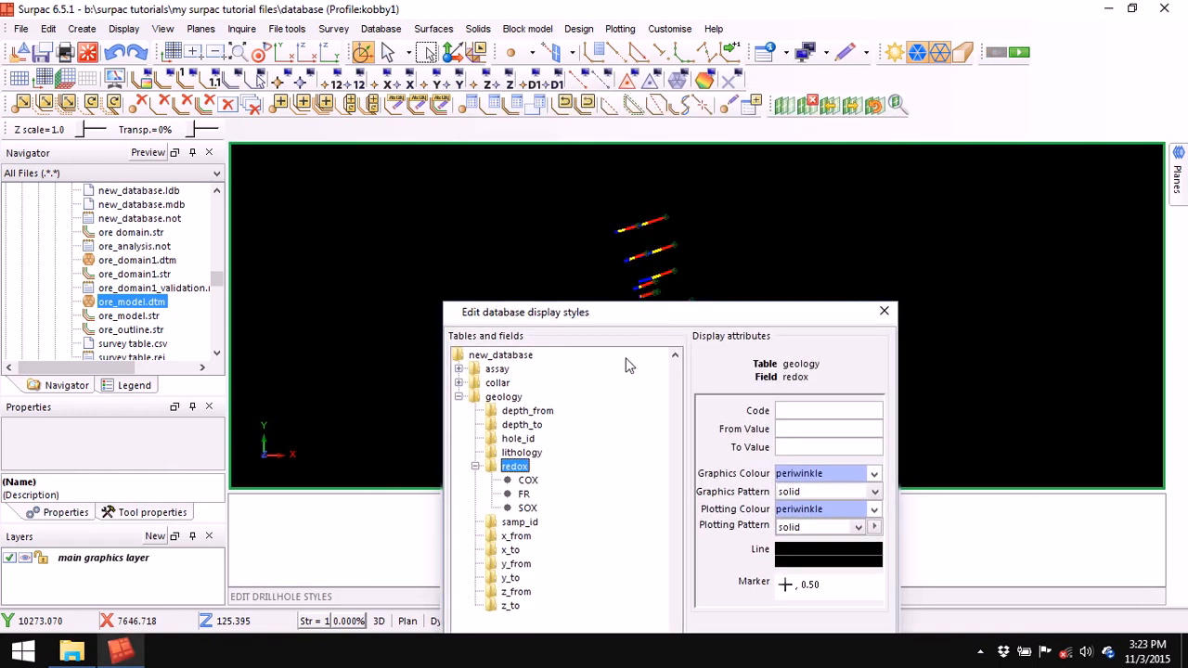
pyautogui.click(529, 483)
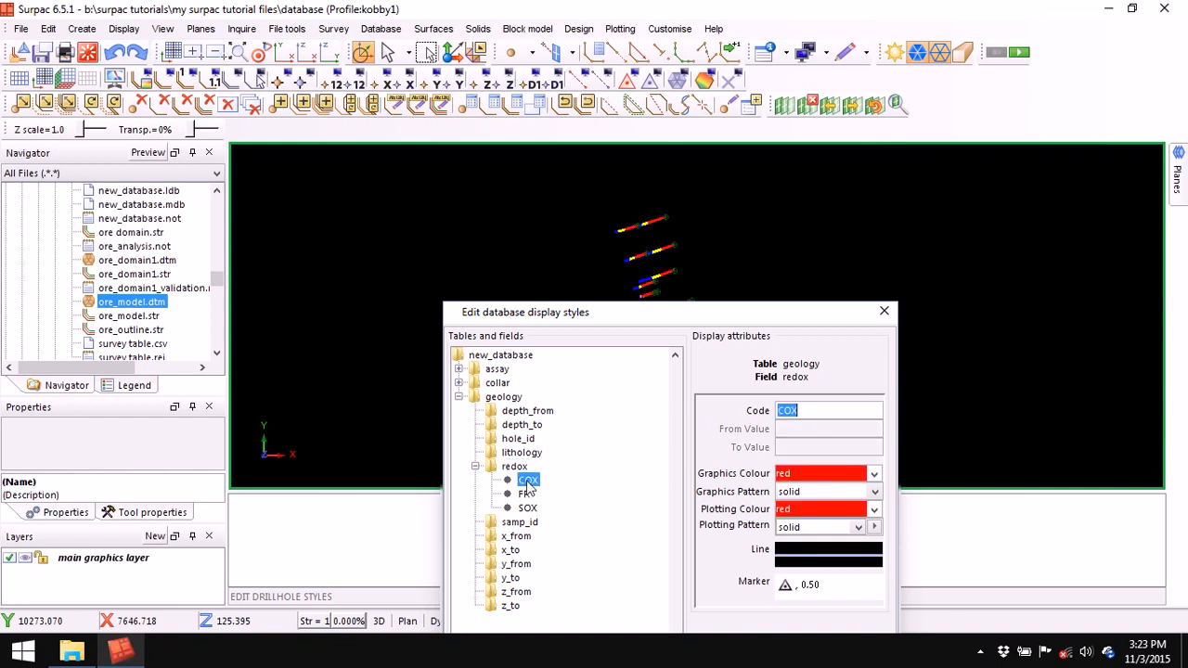
pyautogui.click(791, 474)
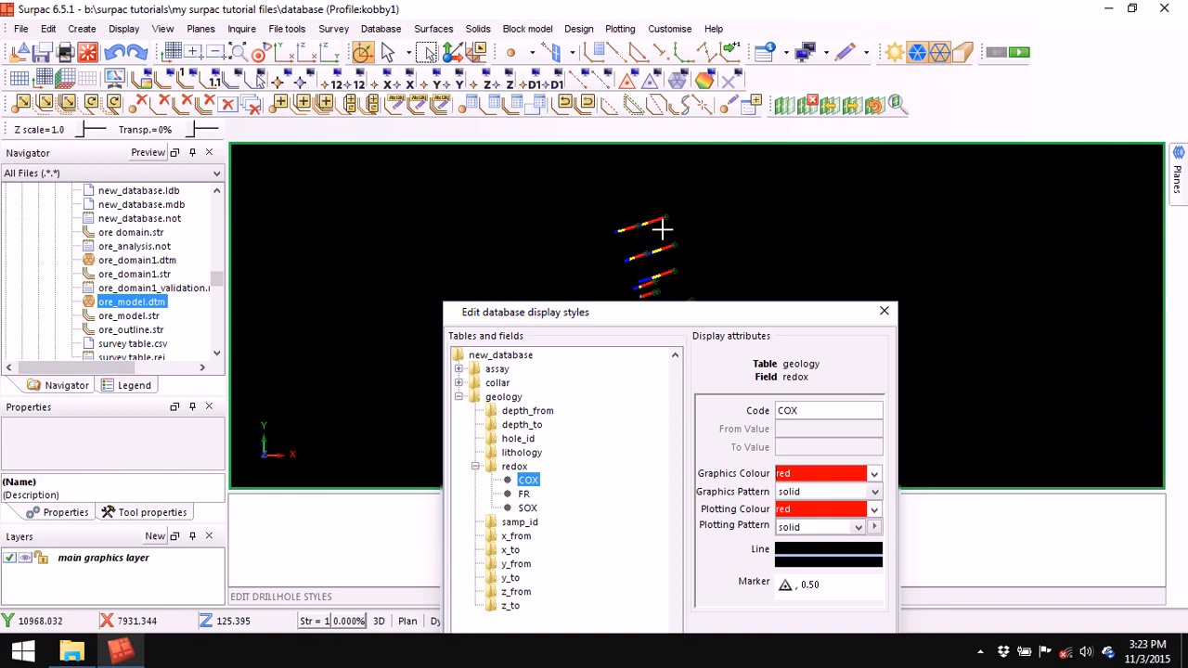
pyautogui.click(524, 494)
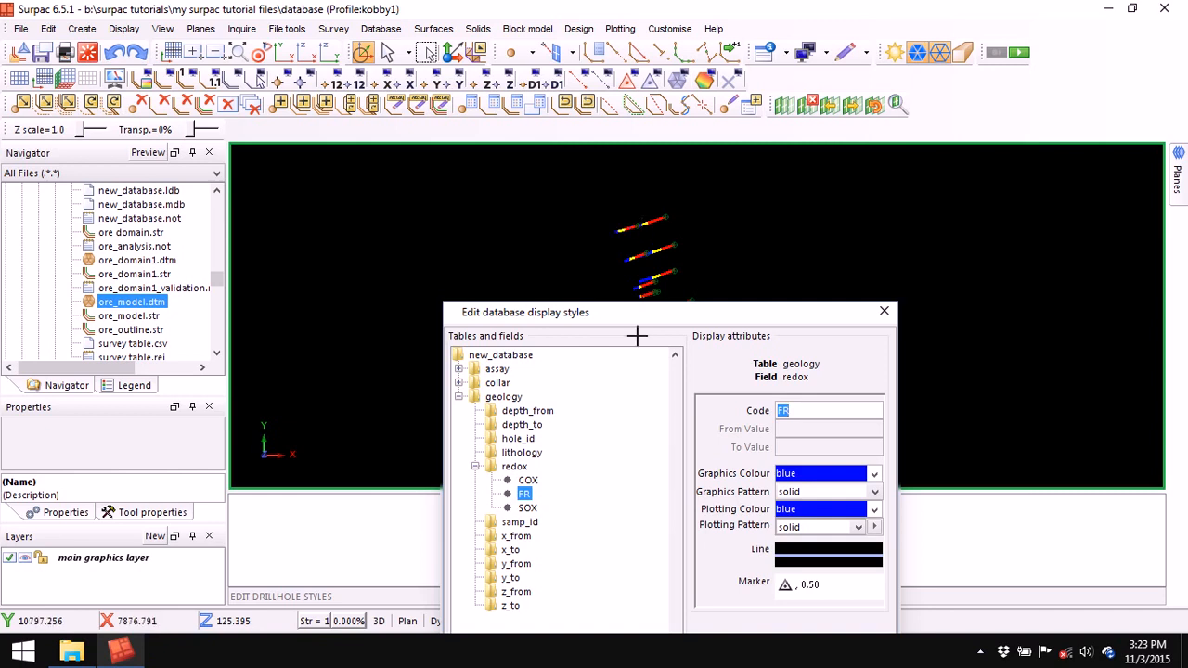
pyautogui.click(527, 509)
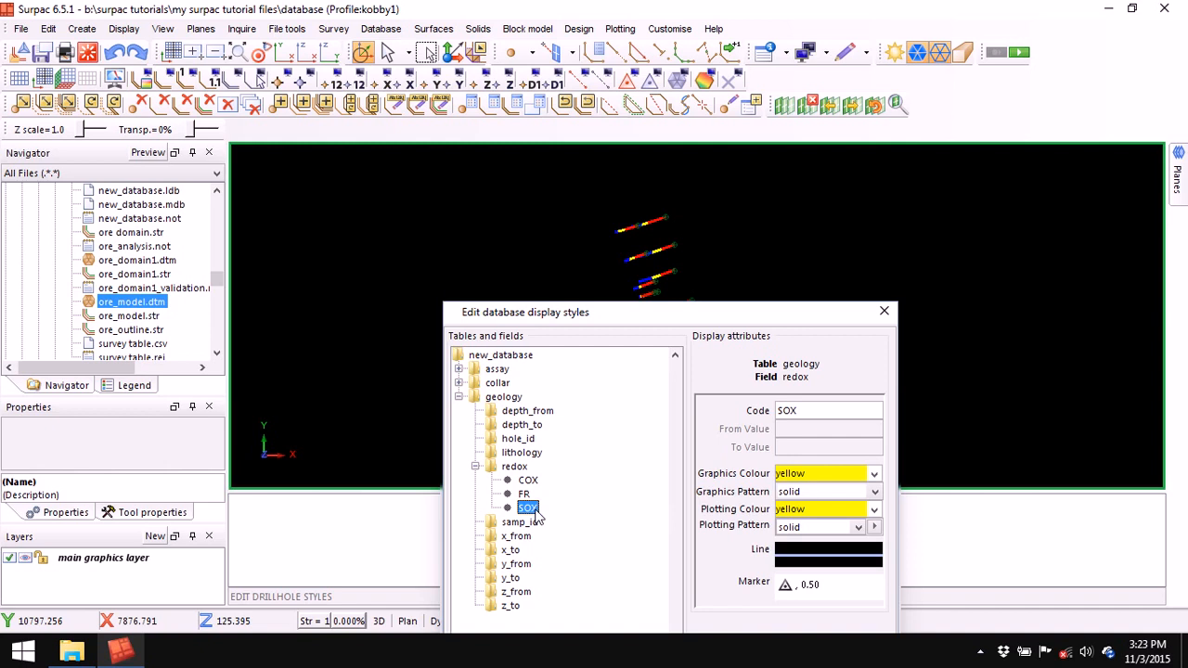
pyautogui.click(800, 473)
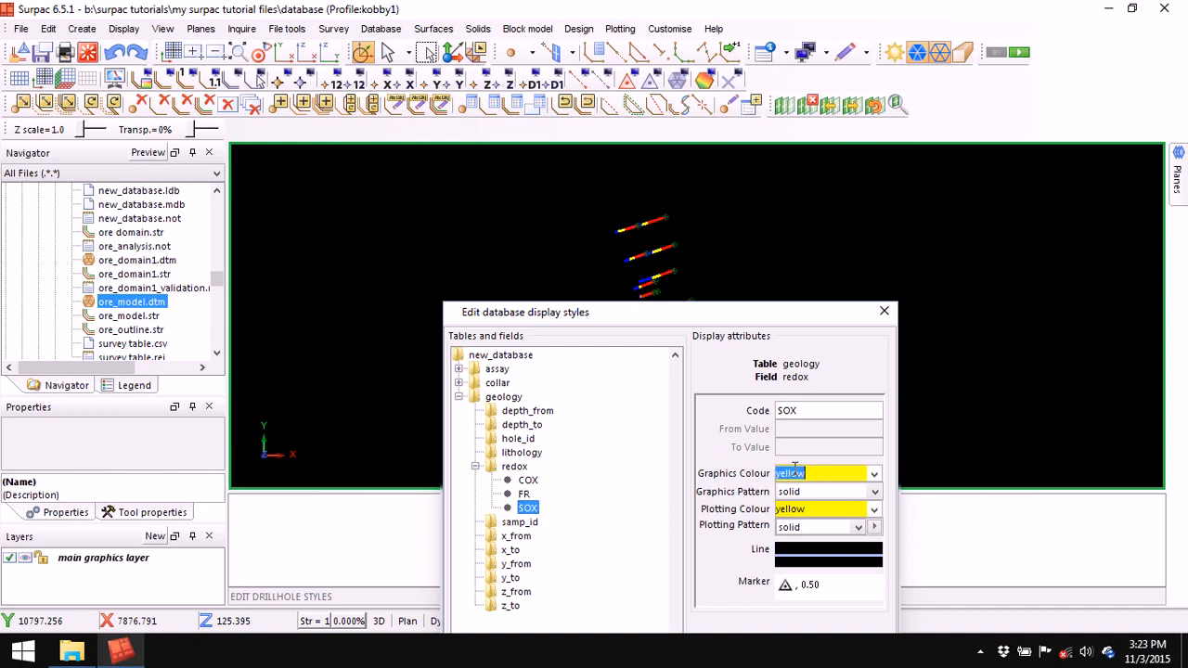
pyautogui.click(886, 311)
# - Orbit the drillholes in 3D, then zoom all (ZA) to show them in plan
pyautogui.moveTo(607, 294); pyautogui.dragTo(623, 246)
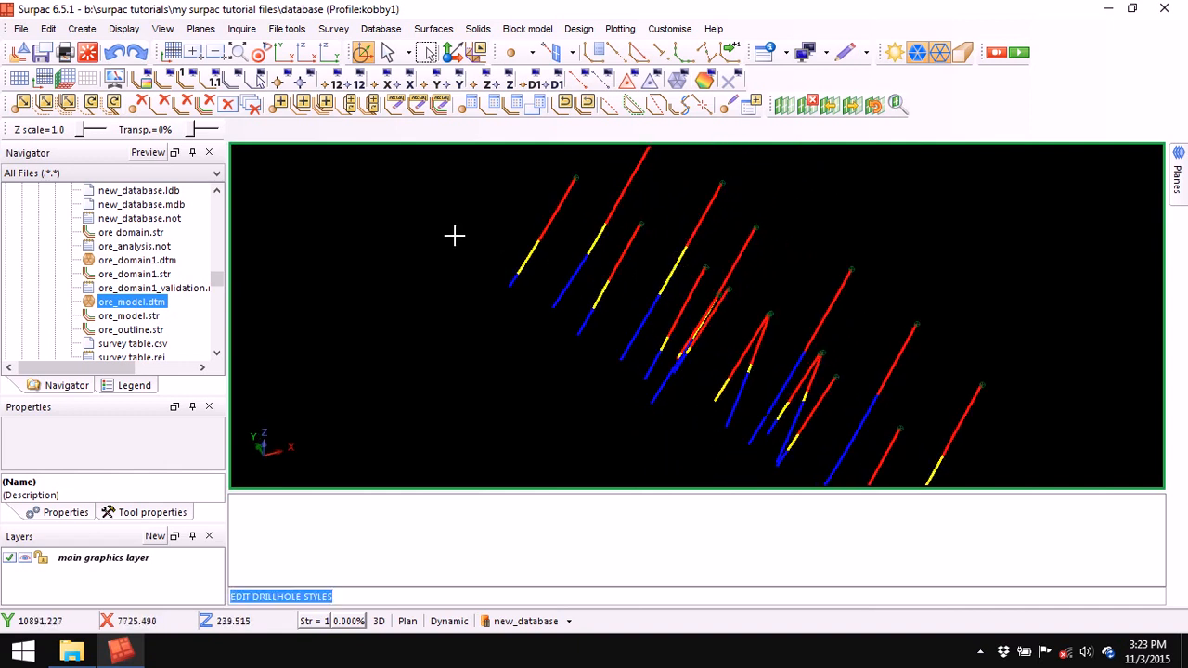
pyautogui.moveTo(594, 251); pyautogui.dragTo(725, 302)
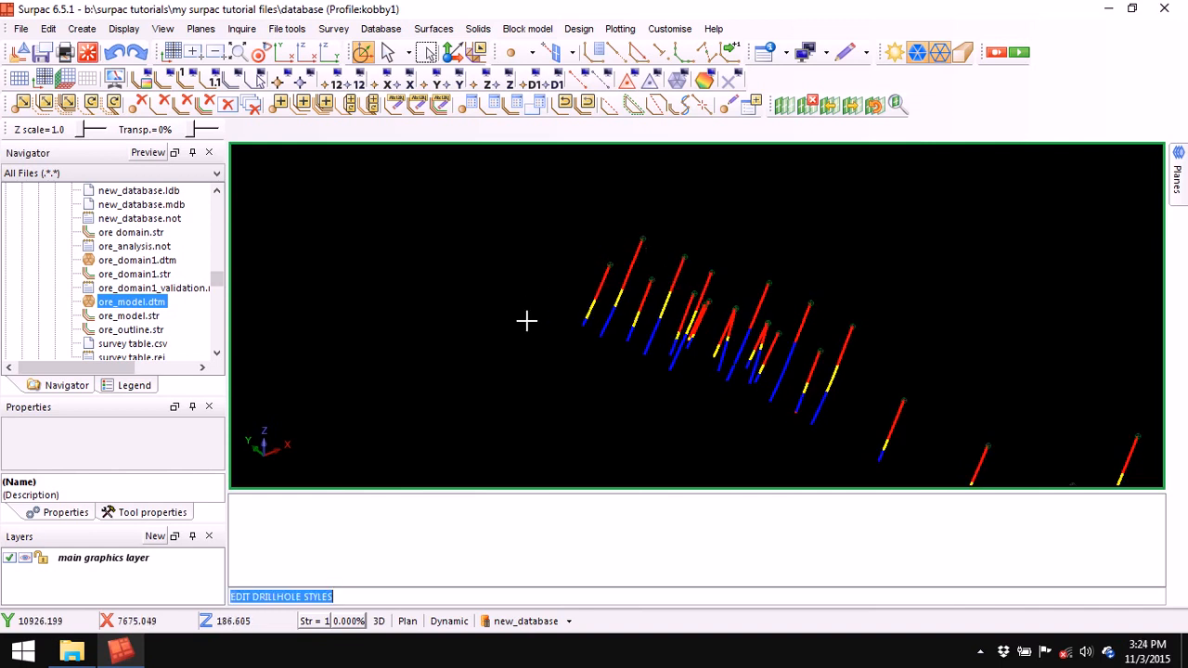
pyautogui.moveTo(764, 340); pyautogui.dragTo(772, 336)
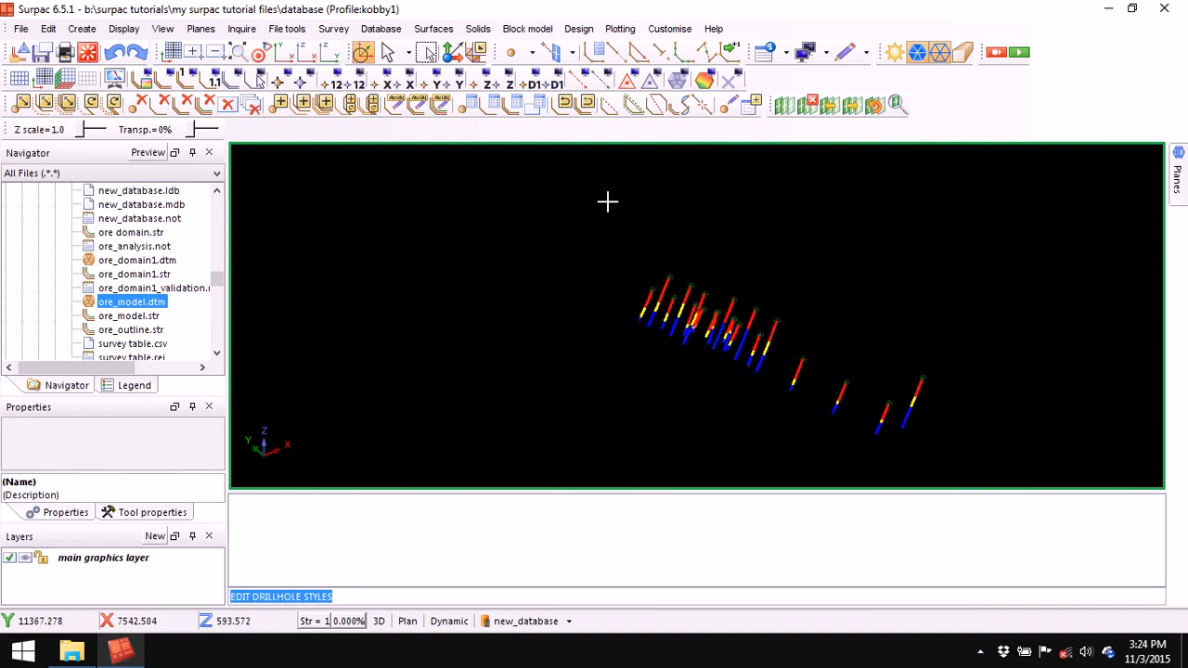
pyautogui.write('za')
pyautogui.press('Return')
pyautogui.moveTo(645, 203); pyautogui.dragTo(658, 346, button='middle')
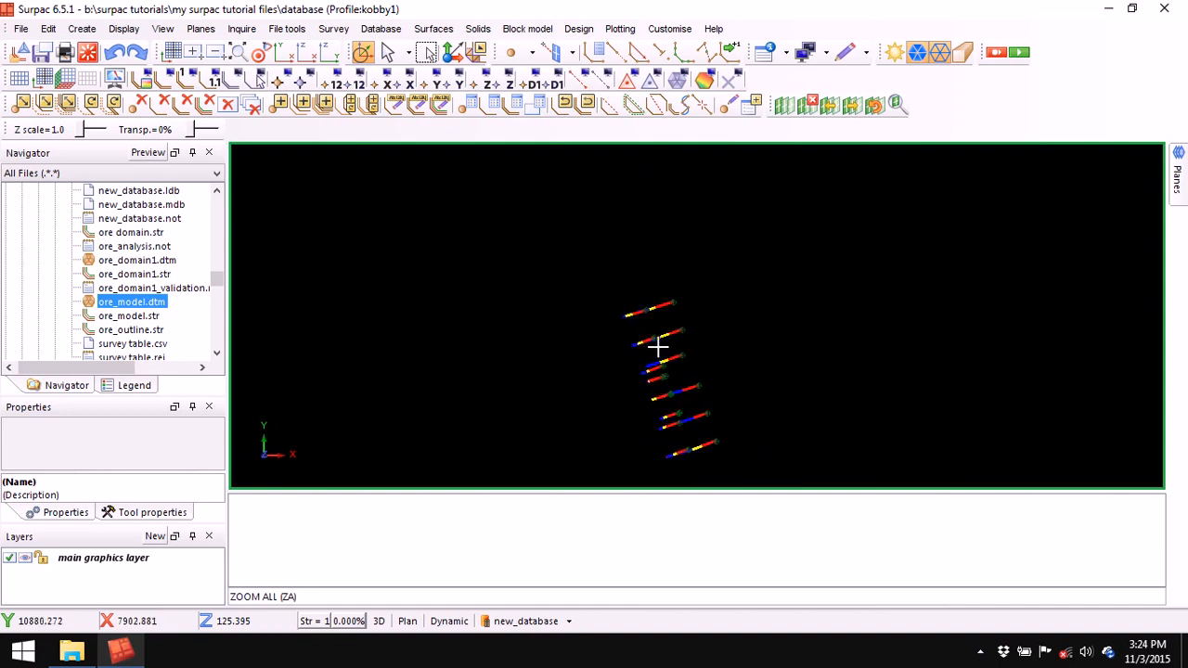
# - Start slicing planes with a graphical section line, 5 forward, 5 backward and step 5
pyautogui.click(784, 104)
pyautogui.moveTo(700, 405); pyautogui.dragTo(712, 200)
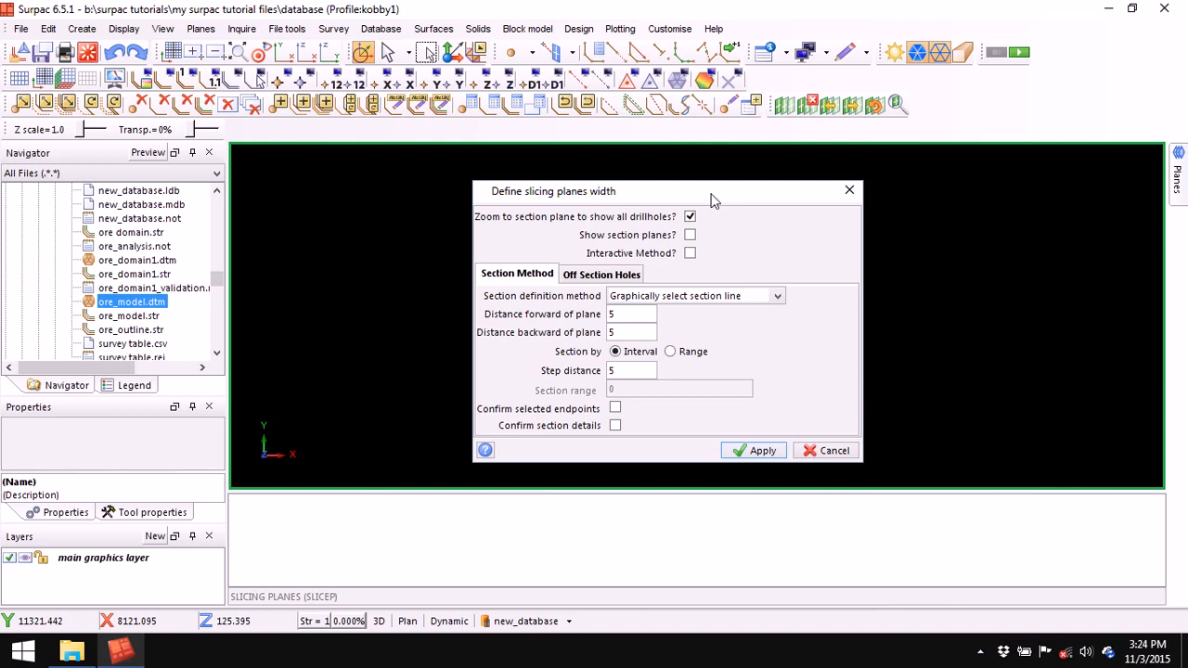
pyautogui.click(748, 451)
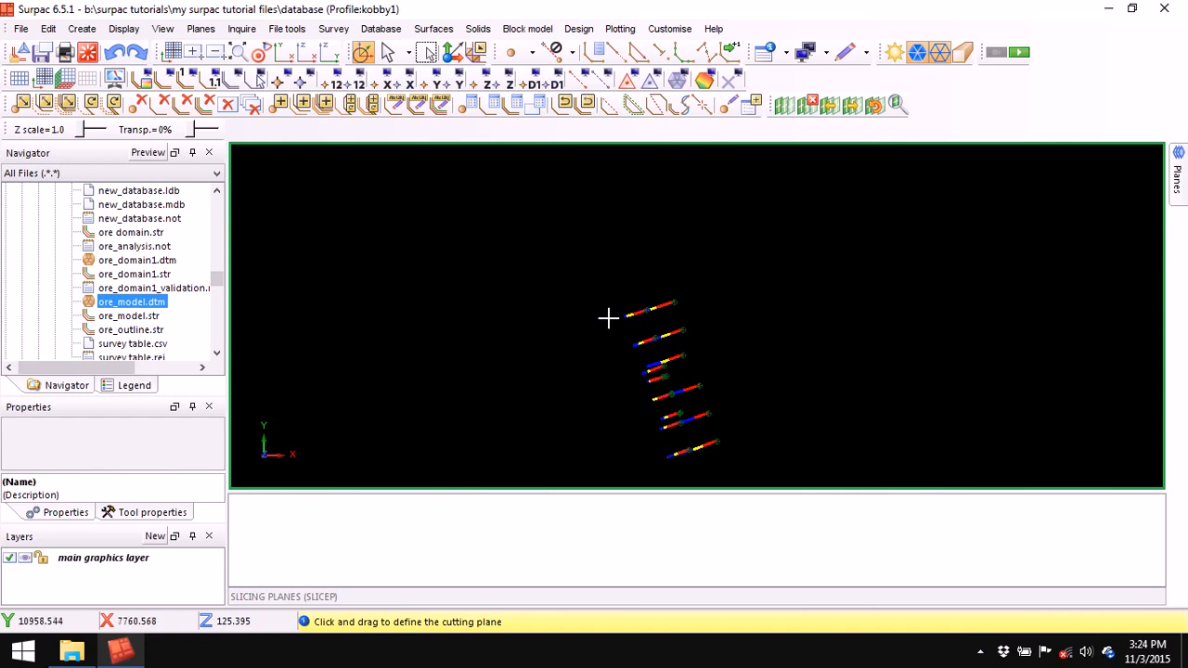
# - Cut a vertical section across two drillholes, fit the view, and call up the design string number
pyautogui.moveTo(608, 321); pyautogui.dragTo(690, 297)
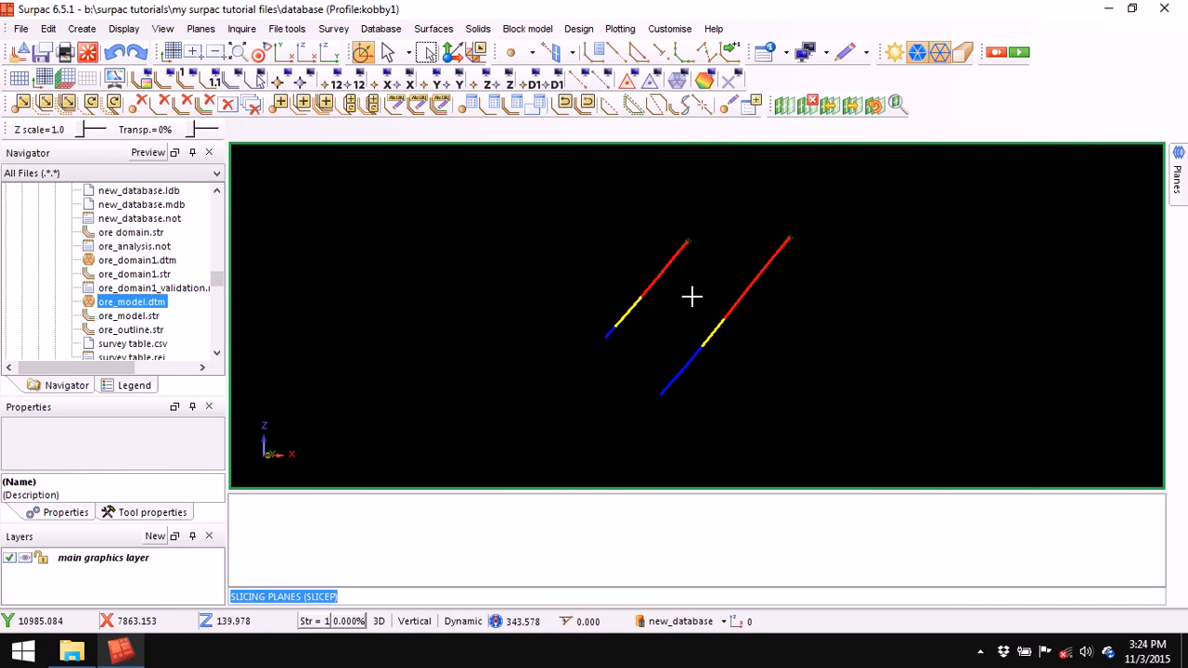
pyautogui.rightClick(692, 297)
pyautogui.click(575, 342)
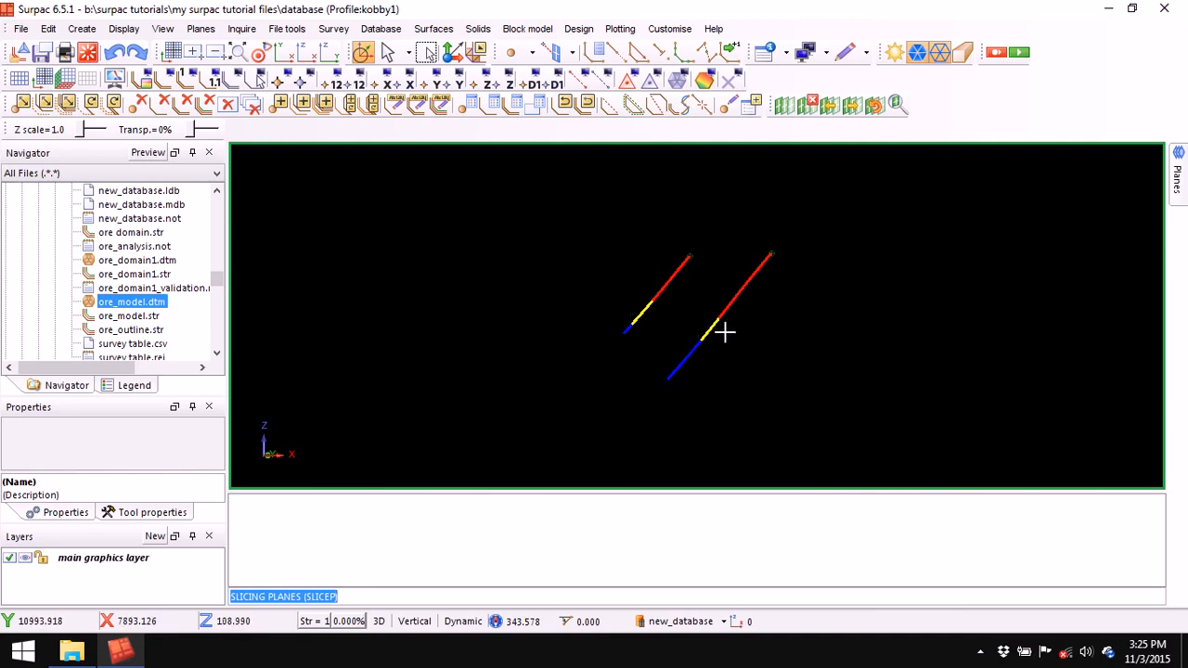
pyautogui.click(311, 621)
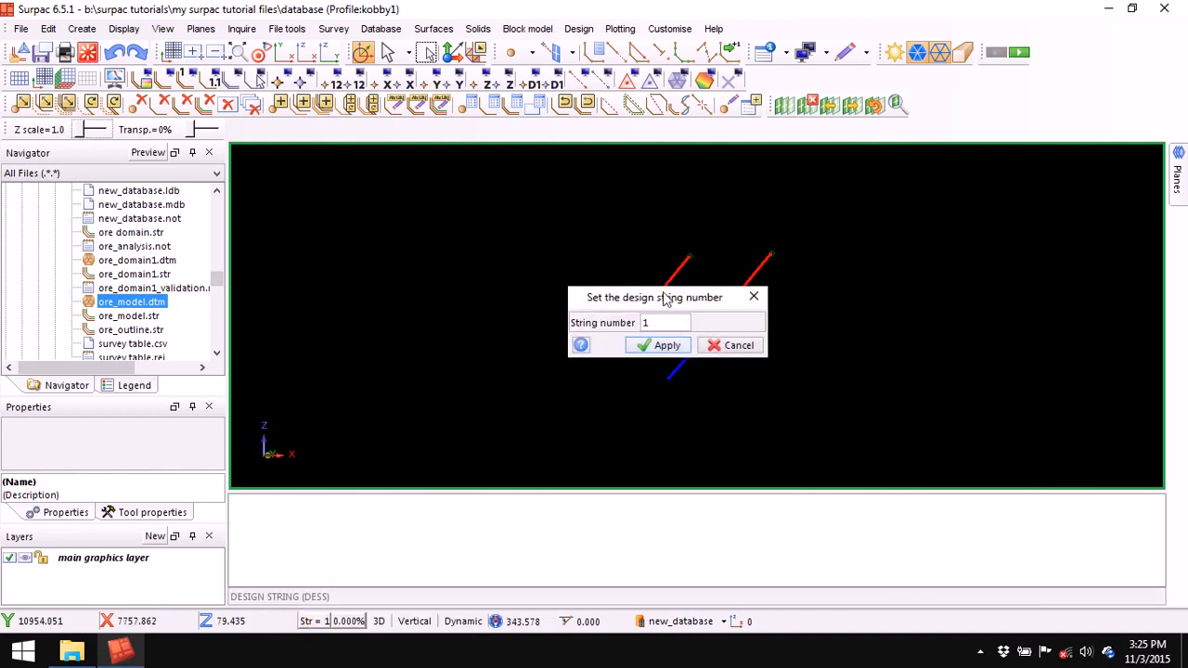
# - Cancel the string prompt and start a new digitised string numbered 8, keeping the point description
pyautogui.click(739, 350)
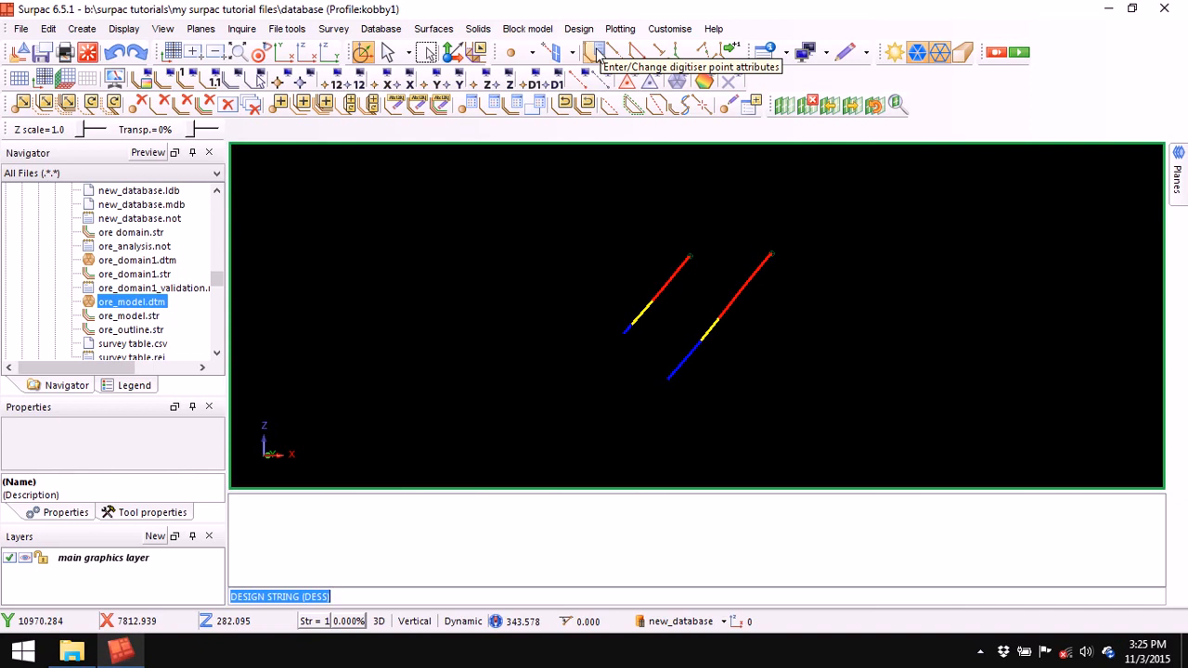
pyautogui.click(597, 56)
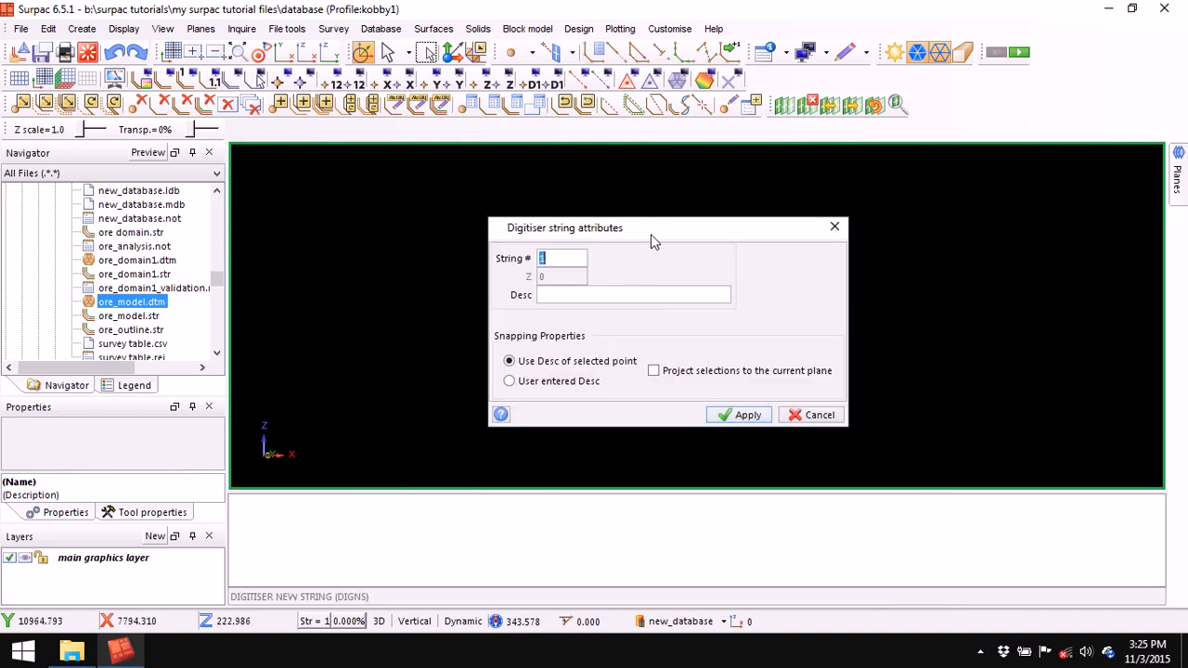
pyautogui.moveTo(651, 232); pyautogui.dragTo(592, 191)
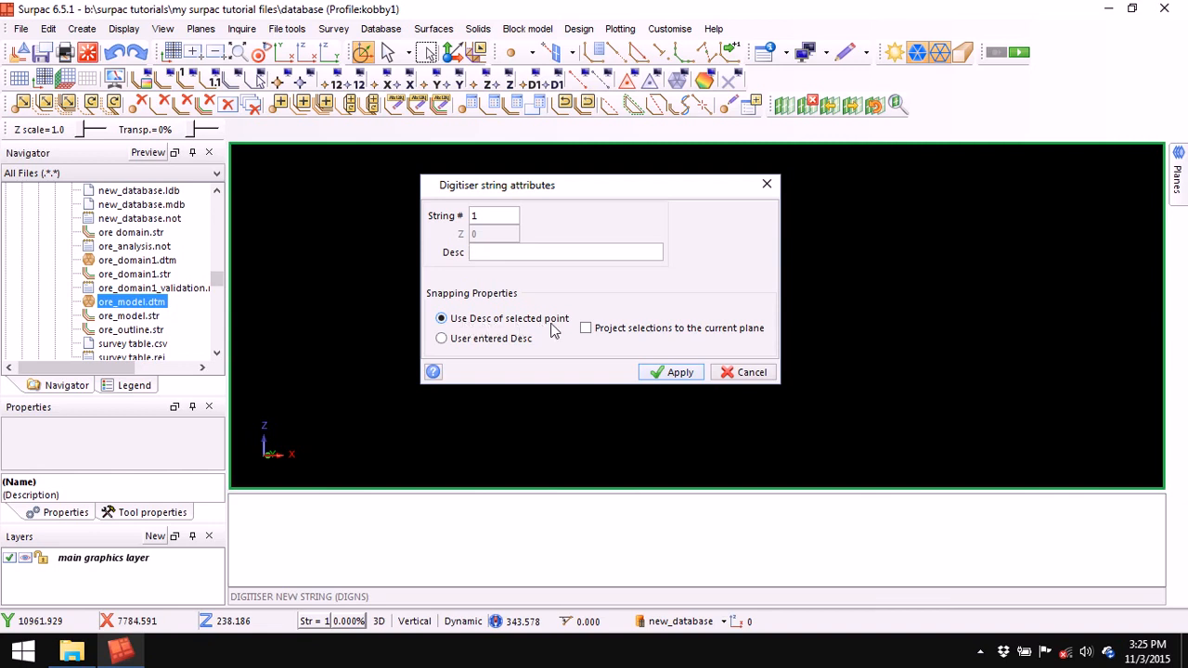
pyautogui.moveTo(622, 190); pyautogui.dragTo(661, 257)
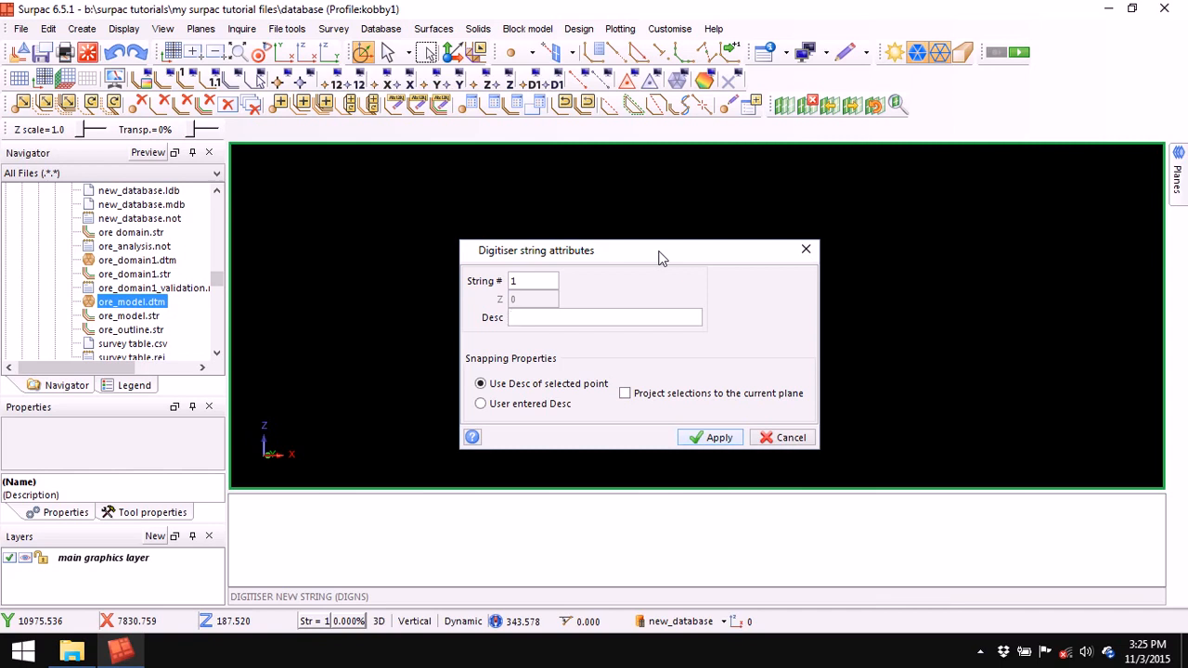
pyautogui.click(484, 406)
pyautogui.click(537, 319)
pyautogui.moveTo(628, 255); pyautogui.dragTo(654, 244)
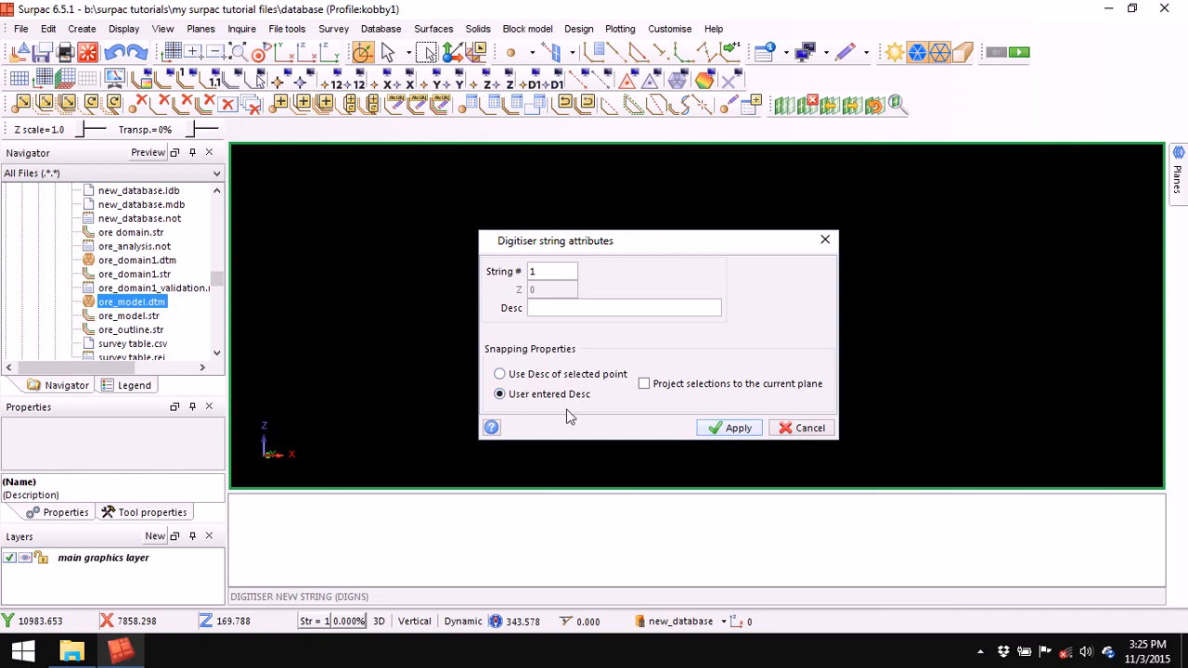
pyautogui.click(499, 374)
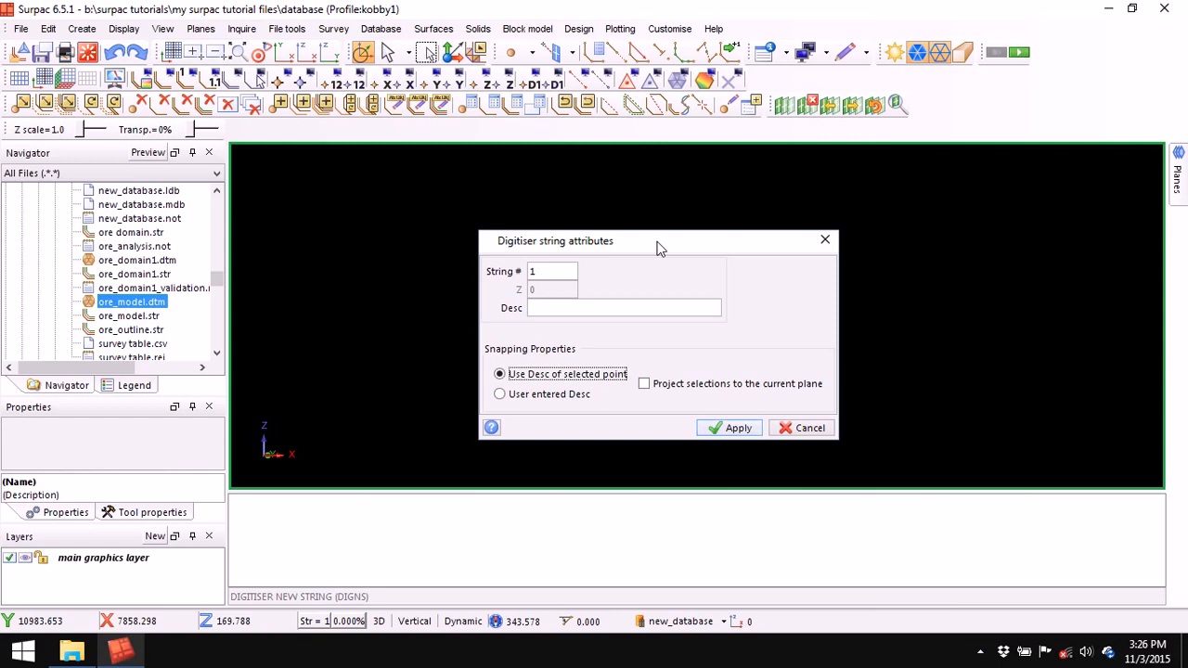
pyautogui.doubleClick(541, 272)
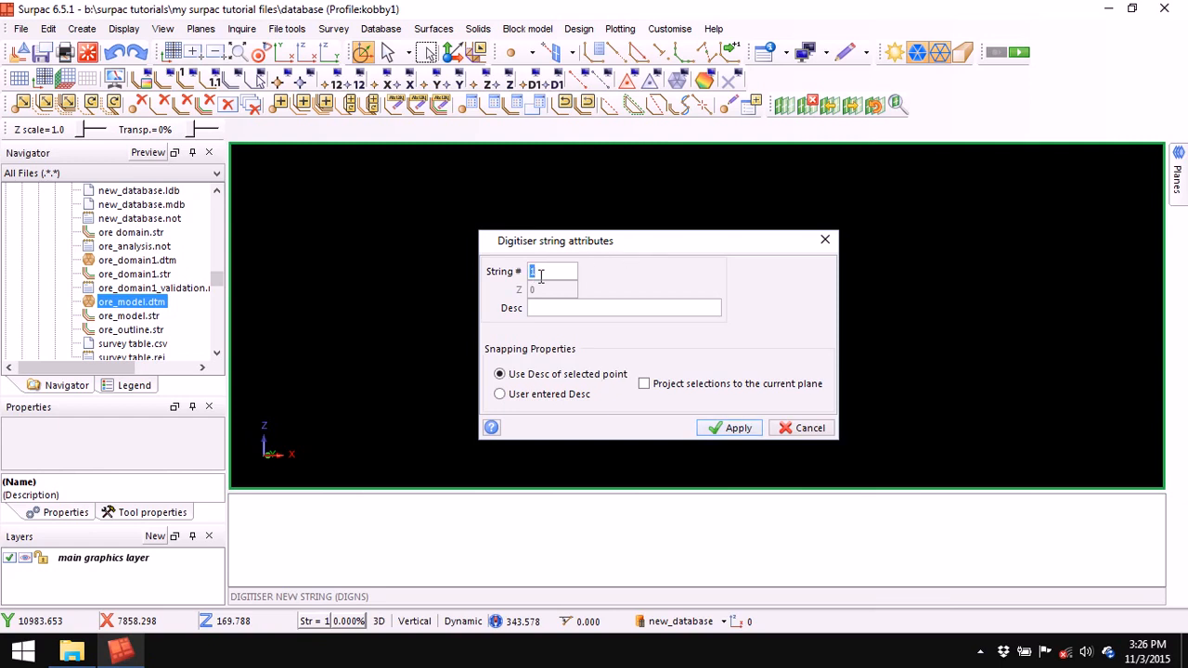
pyautogui.press('Return')
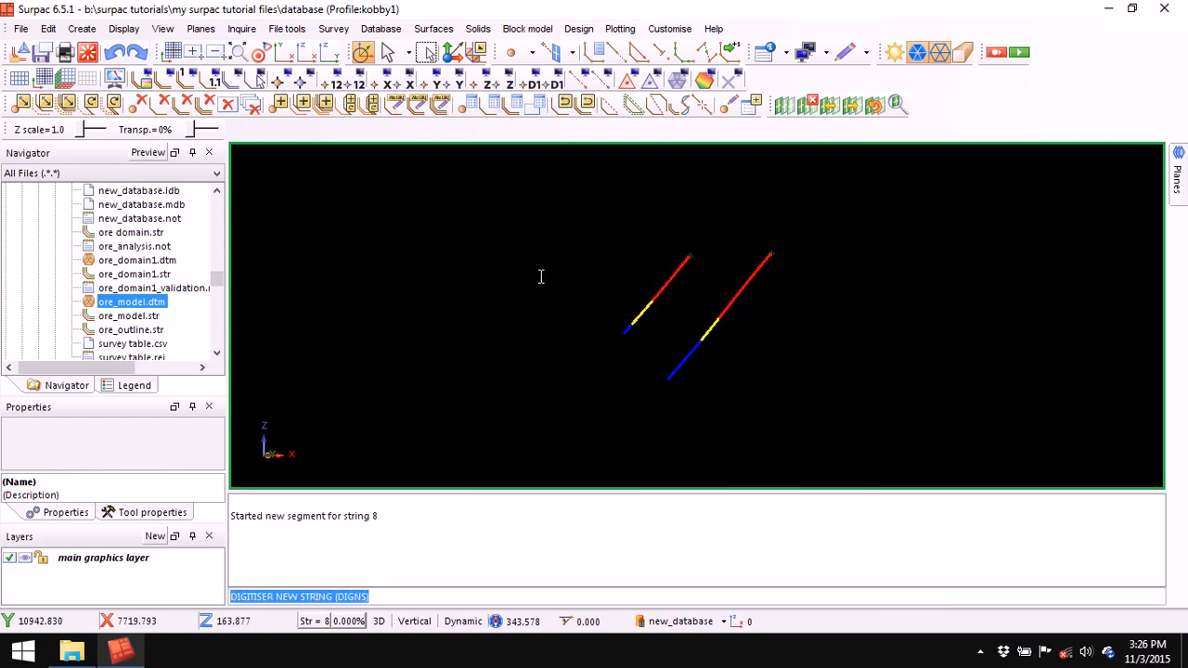
# - Cancel digitising and create a new layer named redox for the boundary strings
pyautogui.click(617, 54)
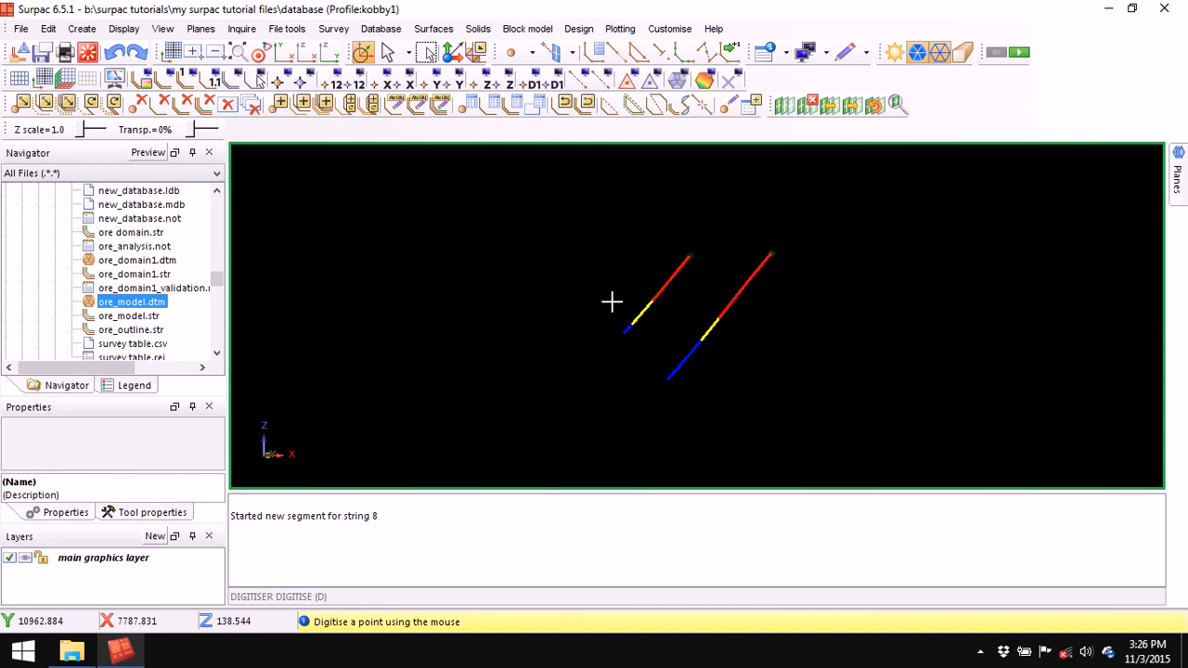
pyautogui.press('Escape')
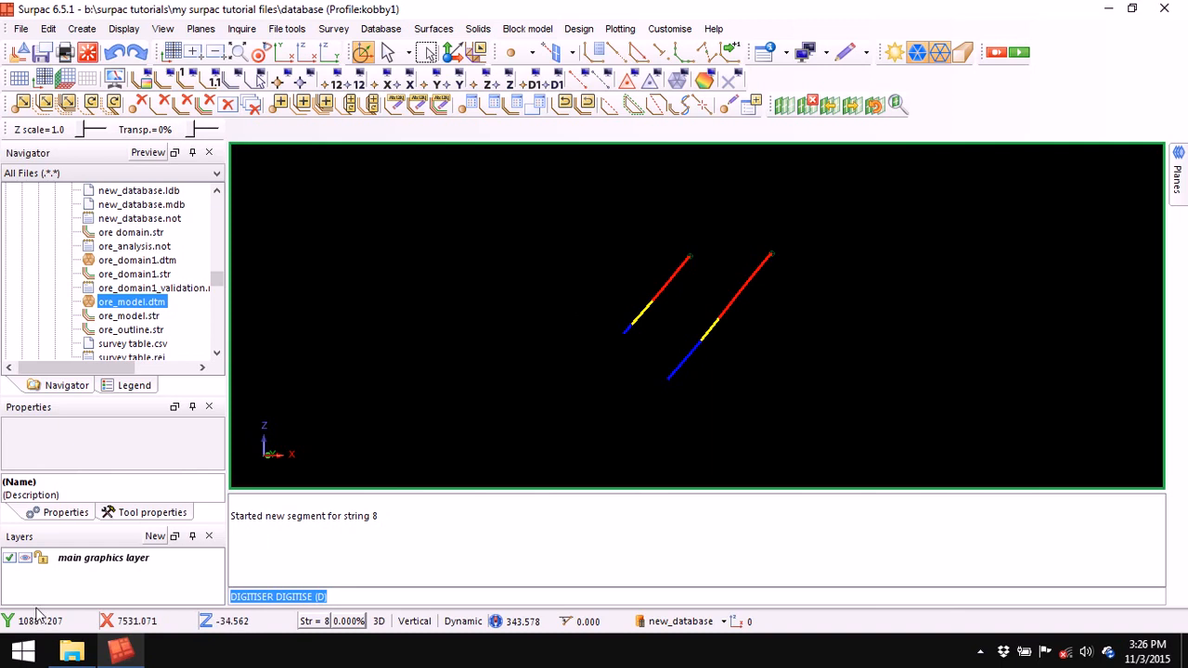
pyautogui.click(155, 538)
pyautogui.press('BackSpace')
pyautogui.write('res')
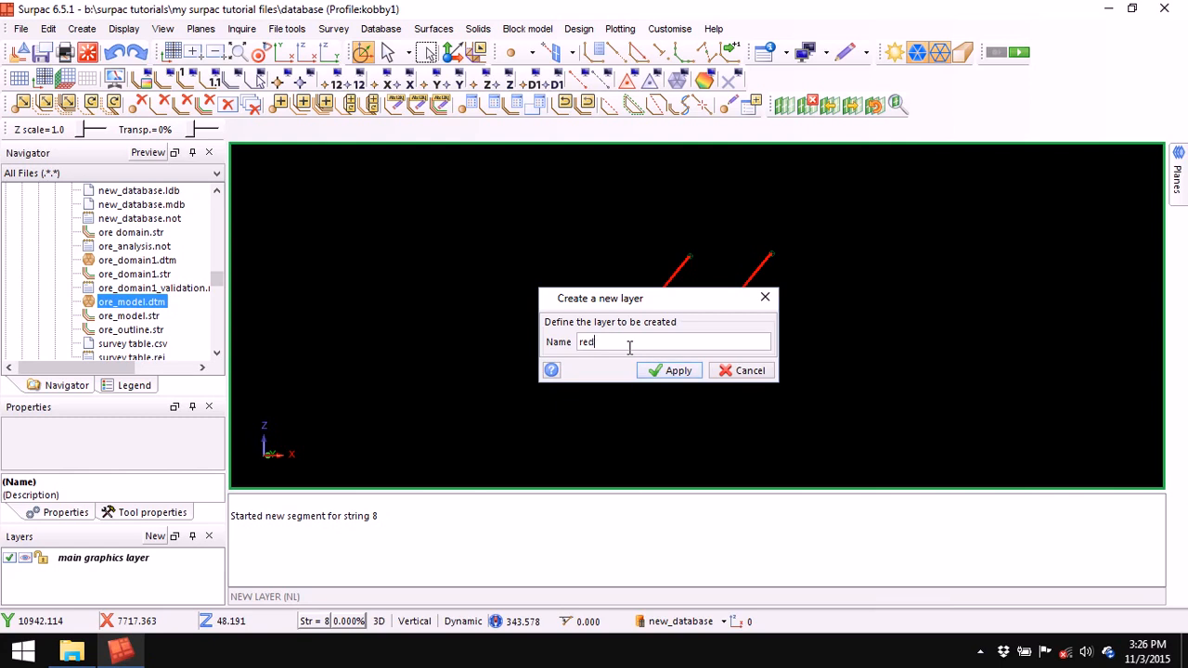
pyautogui.press('Return')
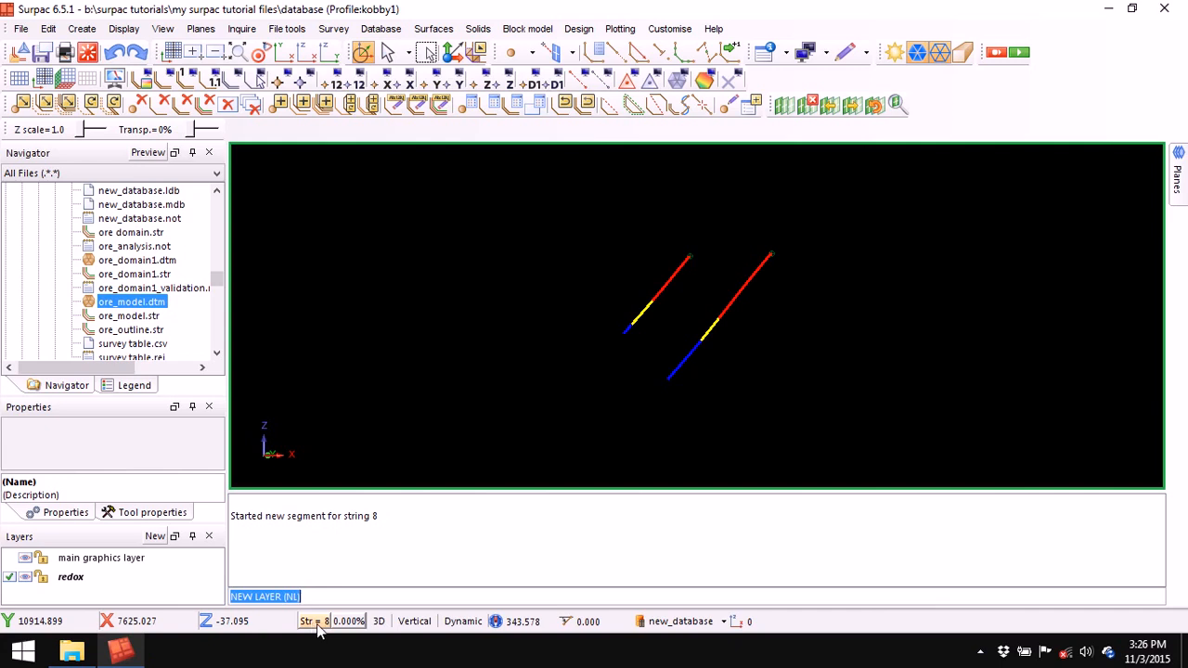
# - Digitise the red boundary string across both drillholes at the red-yellow contacts
pyautogui.click(613, 54)
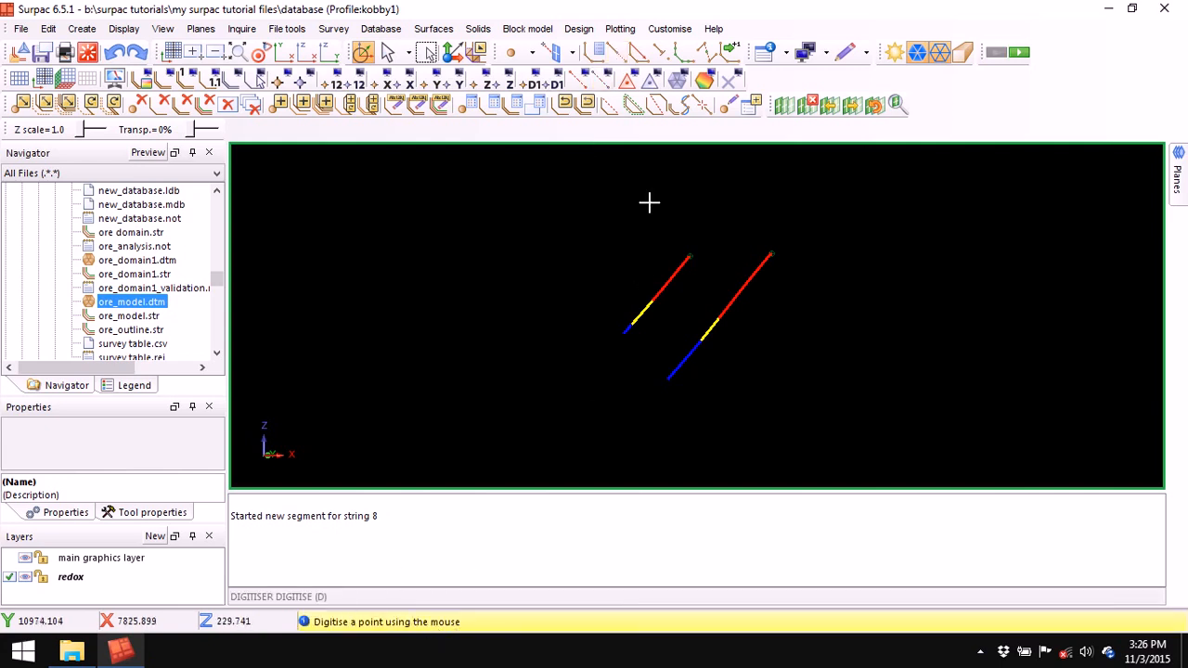
pyautogui.click(526, 253)
pyautogui.click(652, 304)
pyautogui.click(719, 318)
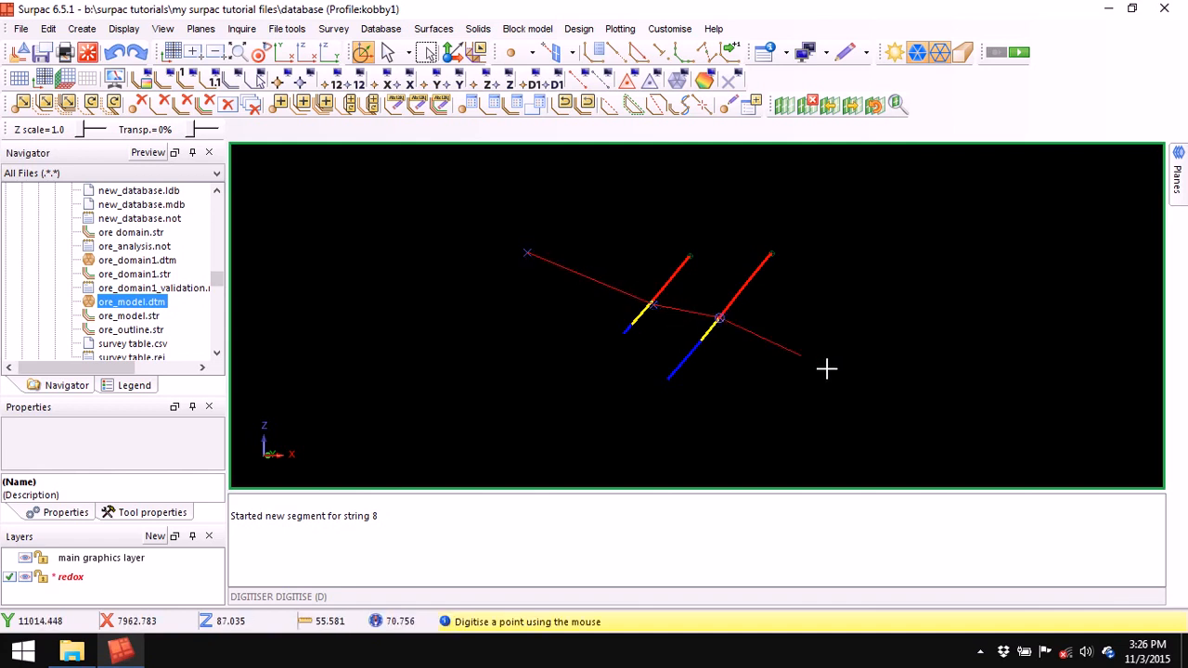
pyautogui.click(899, 397)
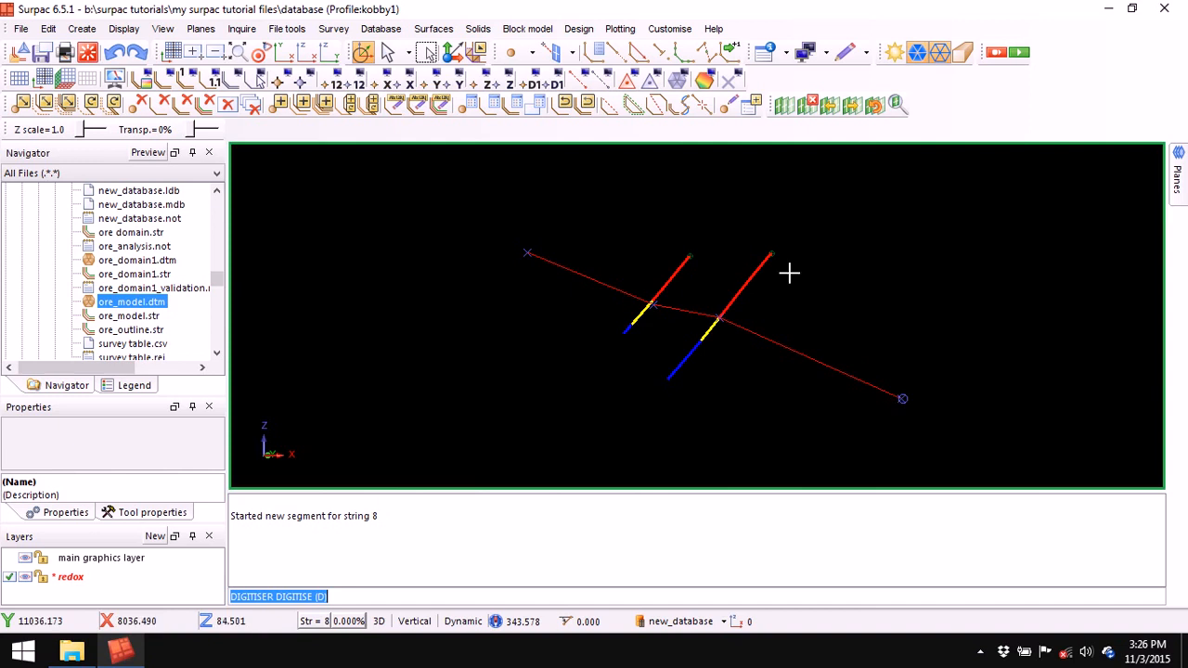
# - Set string number 6 and digitise the yellow string across both drillholes to the far right
pyautogui.click(595, 53)
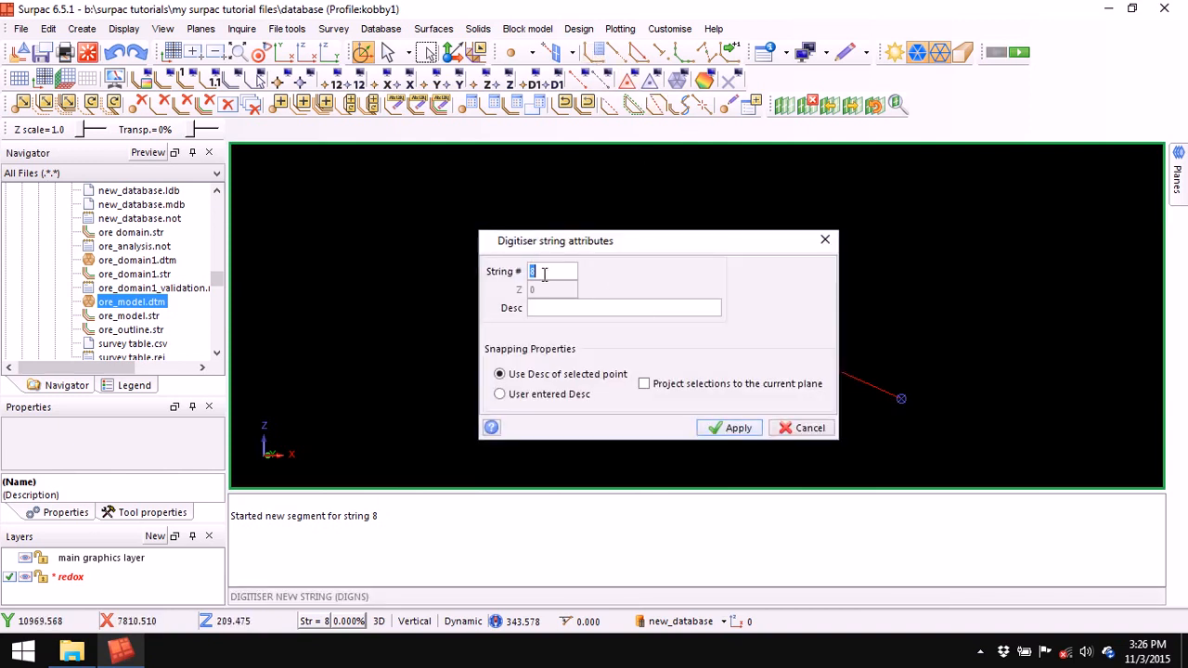
pyautogui.write('6')
pyautogui.press('Return')
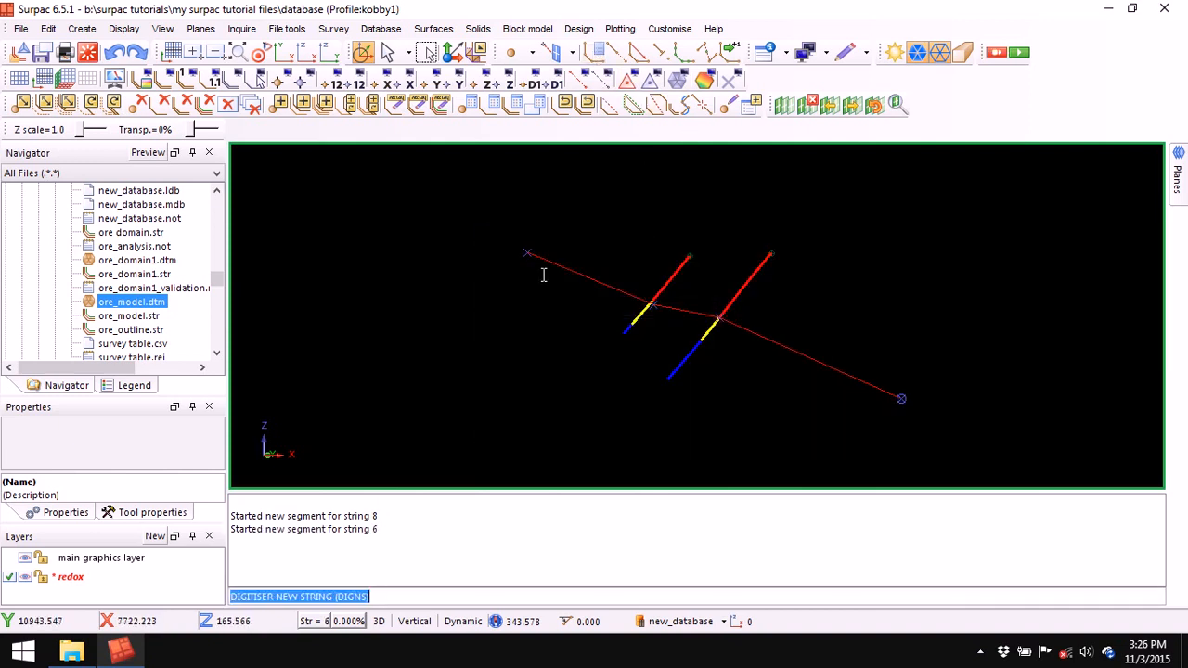
pyautogui.click(616, 54)
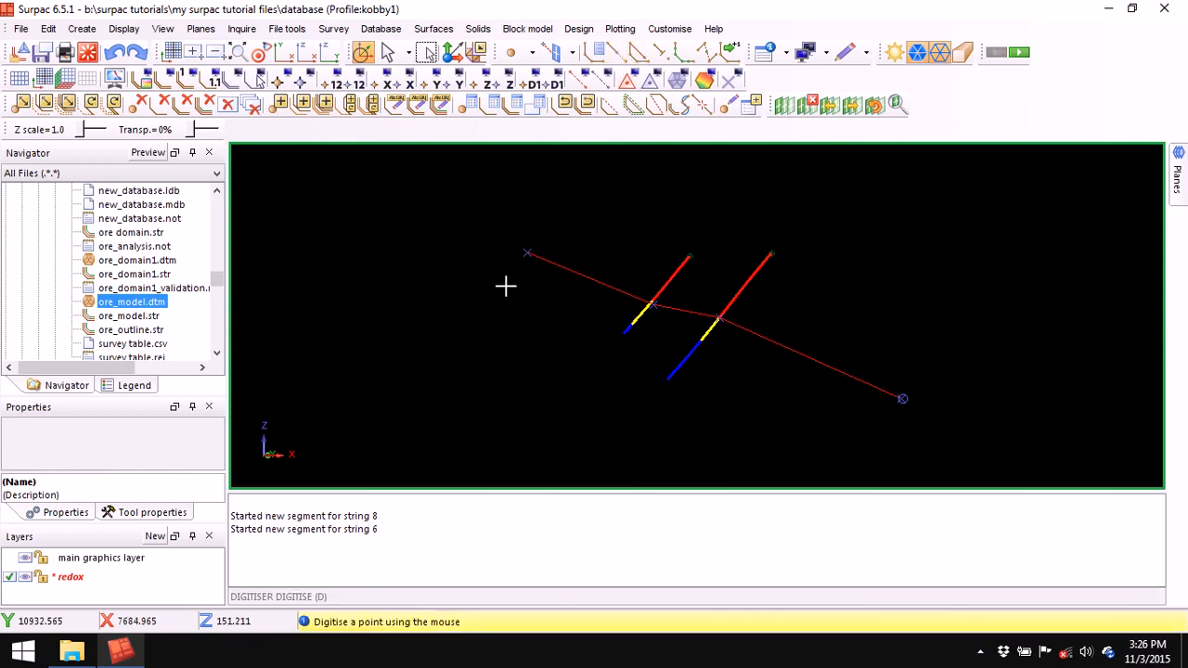
pyautogui.click(509, 276)
pyautogui.click(632, 325)
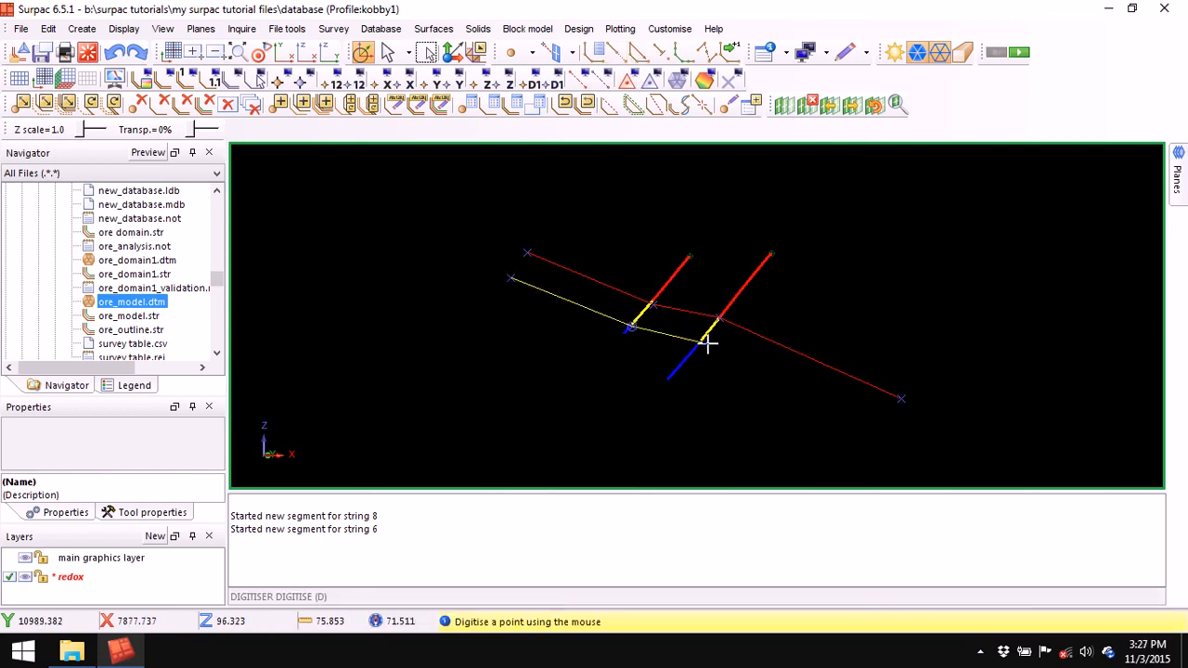
pyautogui.click(703, 343)
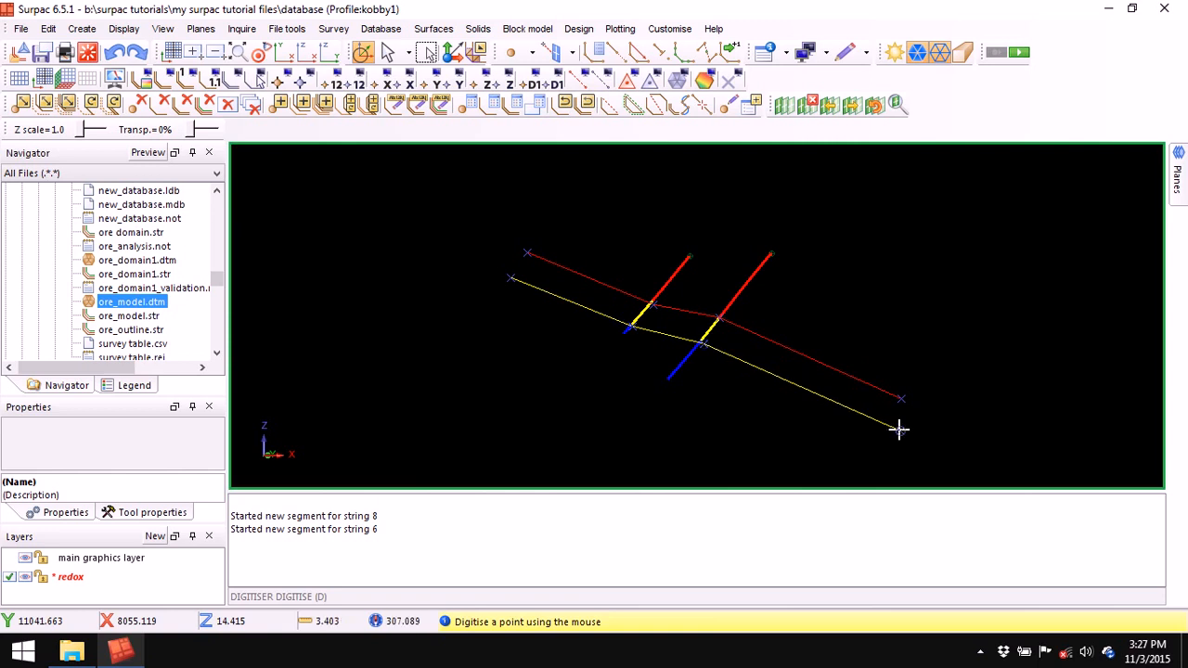
pyautogui.click(898, 429)
# - Clear the message window, dismiss the disk-cleanup alert and pan the section view
pyautogui.rightClick(729, 512)
pyautogui.click(757, 519)
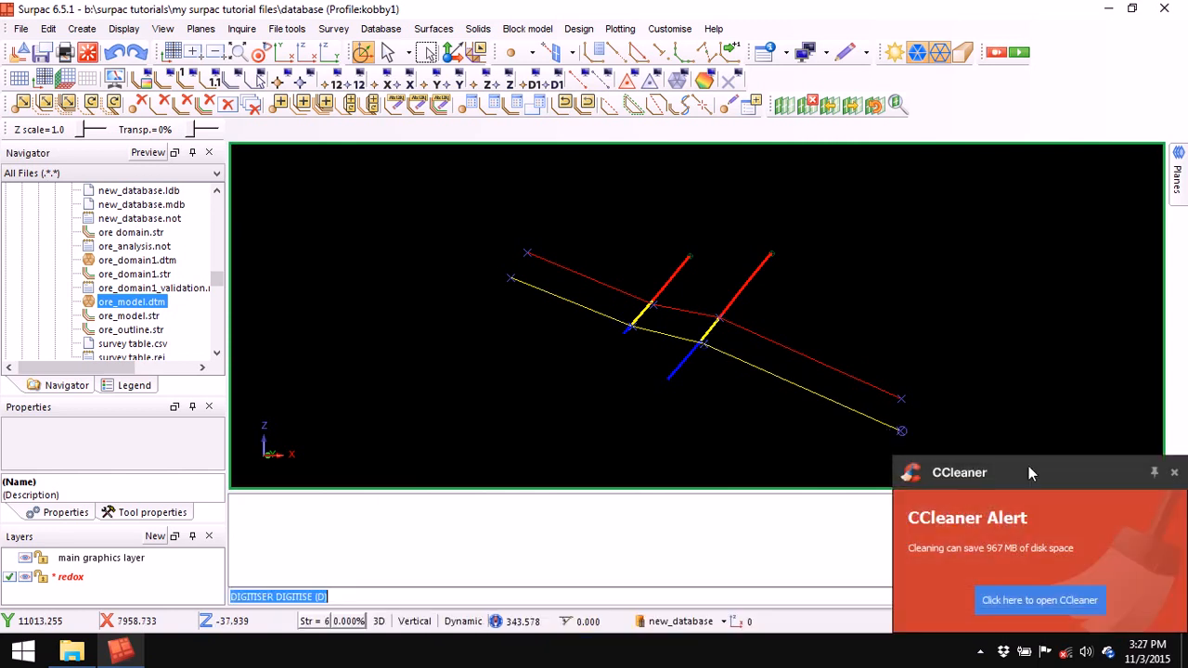
pyautogui.click(1173, 474)
pyautogui.moveTo(668, 325); pyautogui.dragTo(660, 297, button='middle')
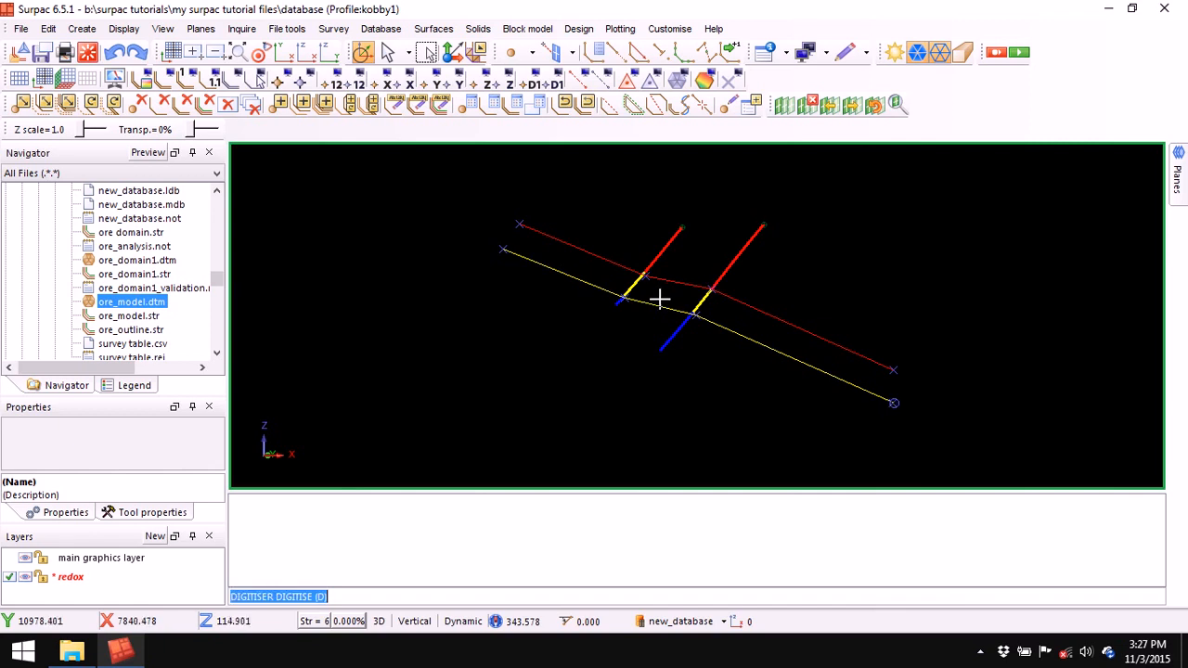
# - Remove the cutting plane, zoom to all drillholes and cut a new section across two drillholes
pyautogui.click(809, 109)
pyautogui.click(239, 54)
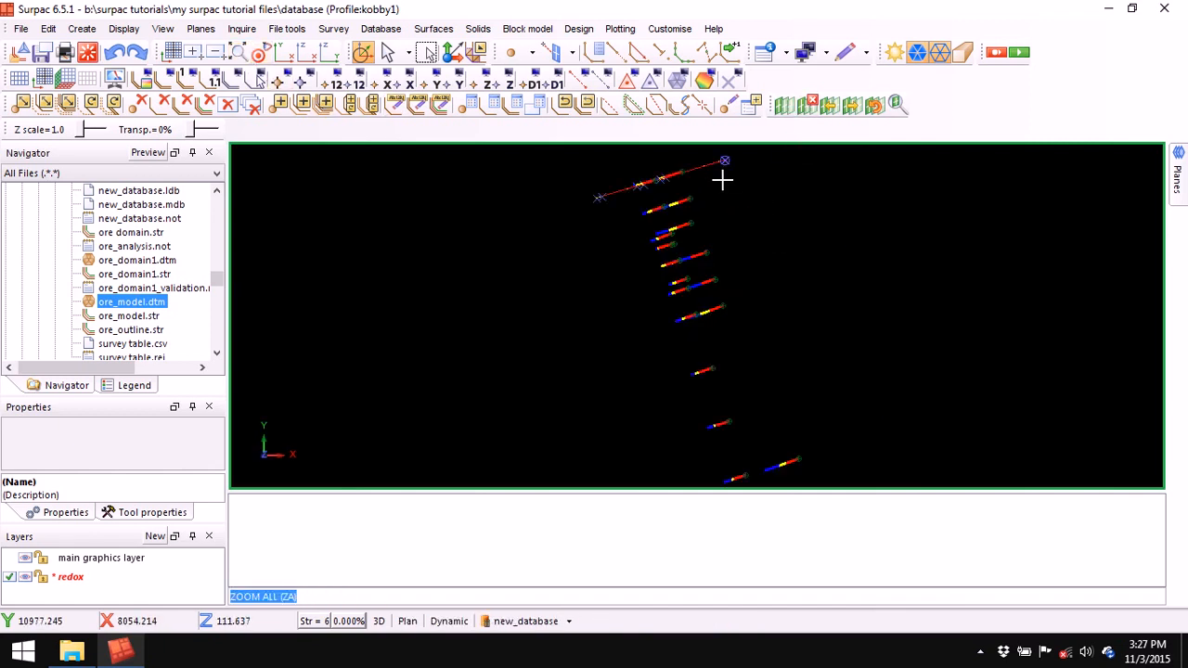
pyautogui.click(786, 103)
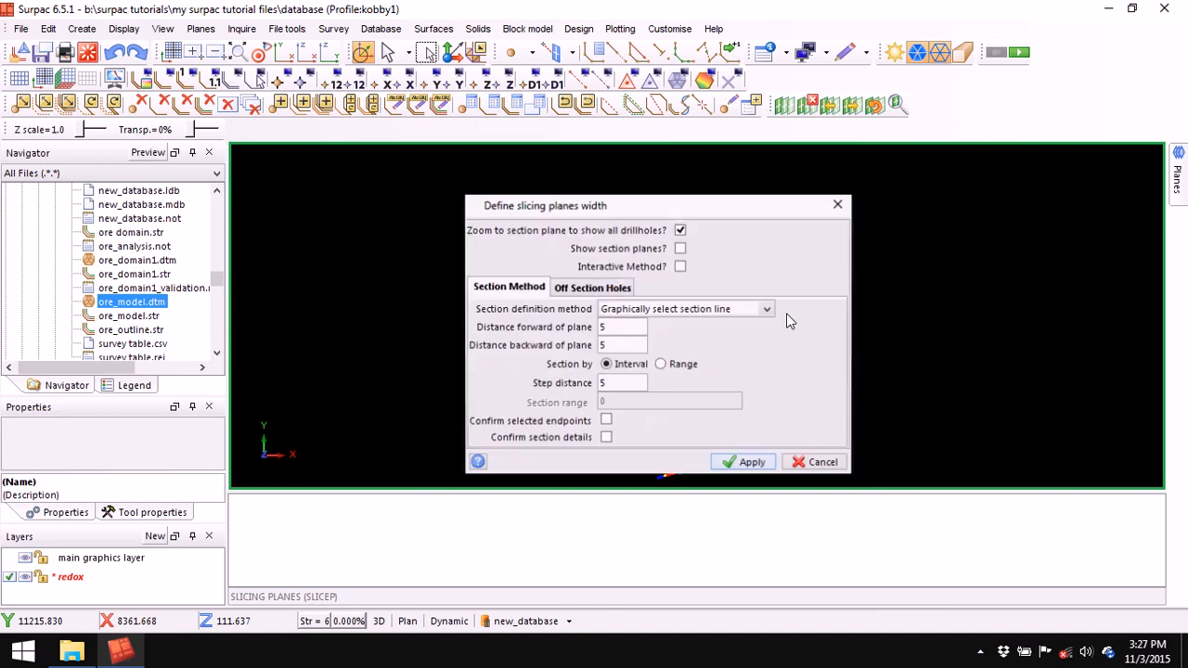
pyautogui.click(743, 461)
pyautogui.moveTo(674, 212); pyautogui.dragTo(671, 237)
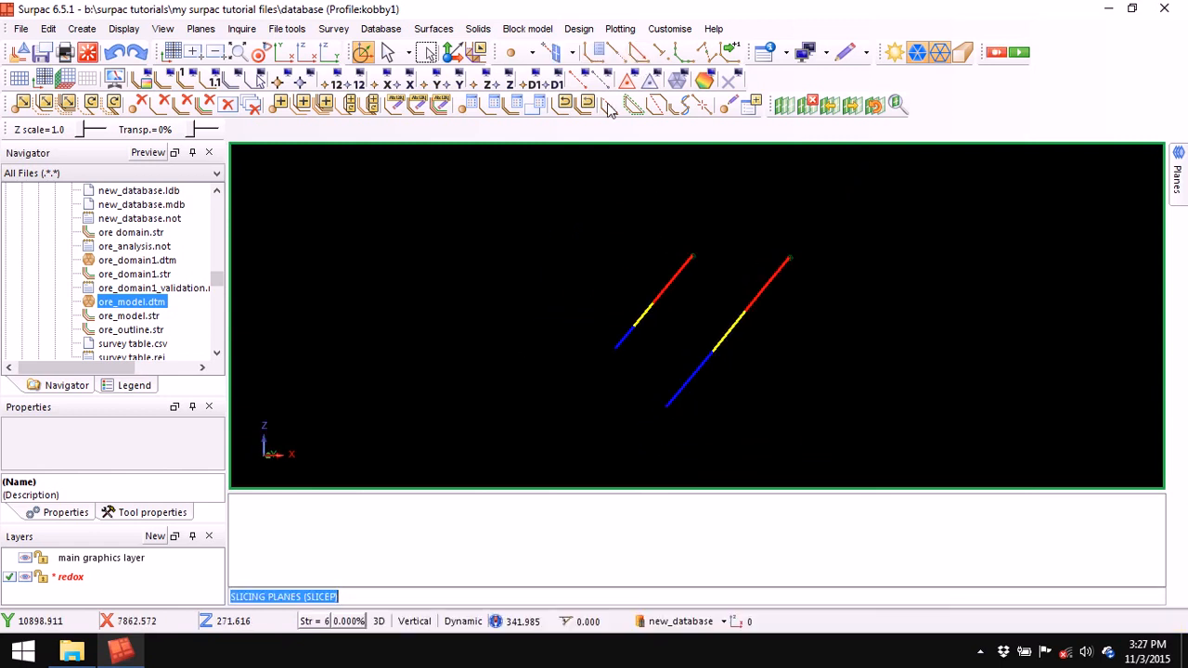
# - Start a new string numbered 8
pyautogui.click(597, 54)
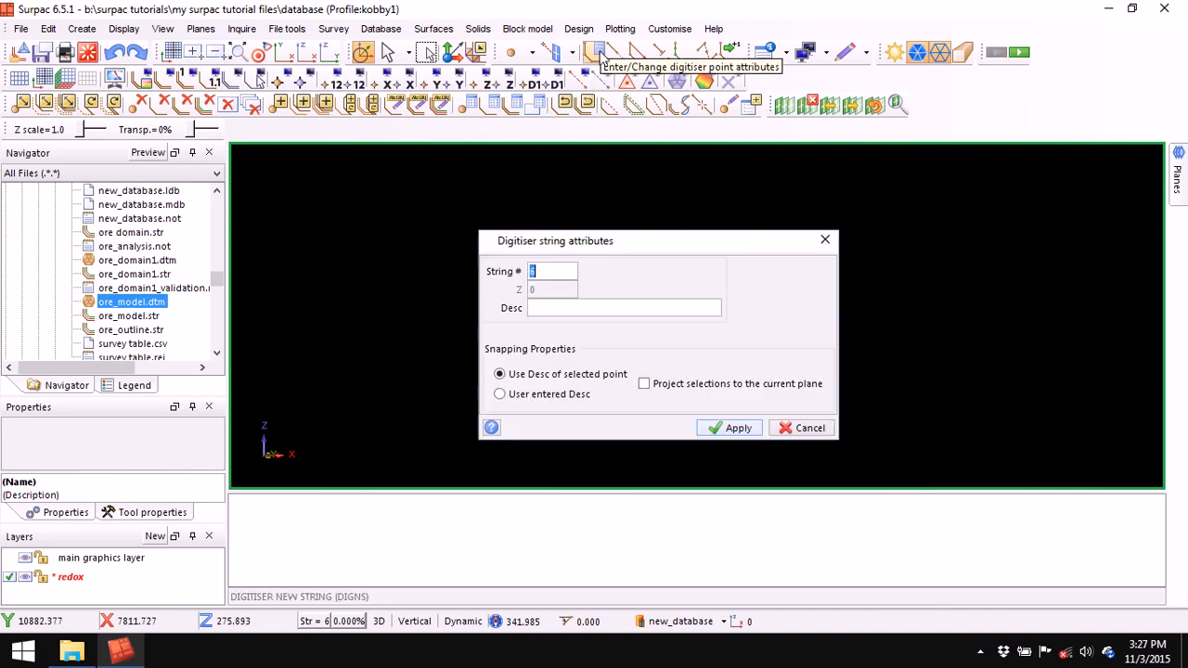
pyautogui.rightClick(548, 272)
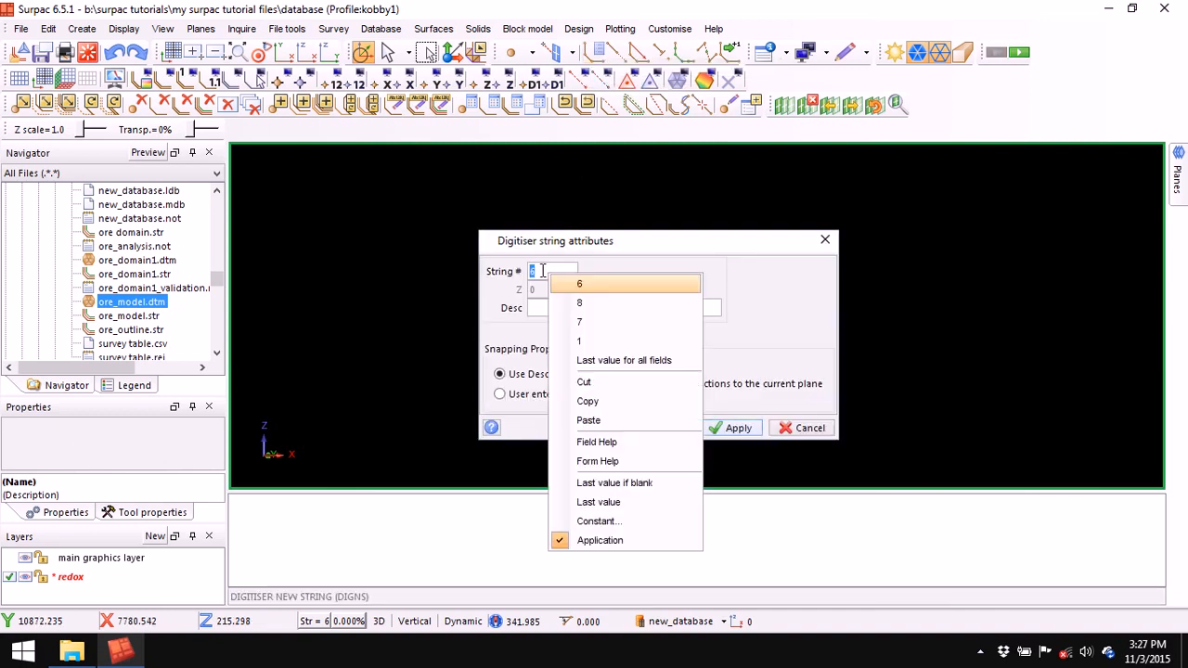
pyautogui.click(607, 303)
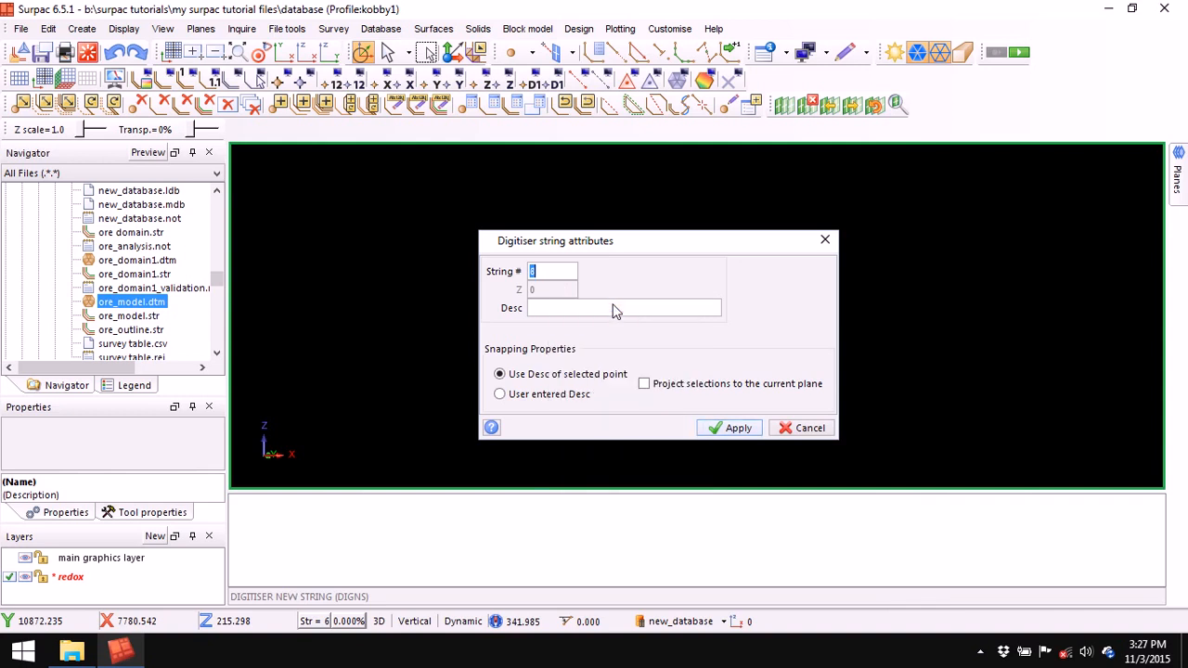
pyautogui.click(723, 431)
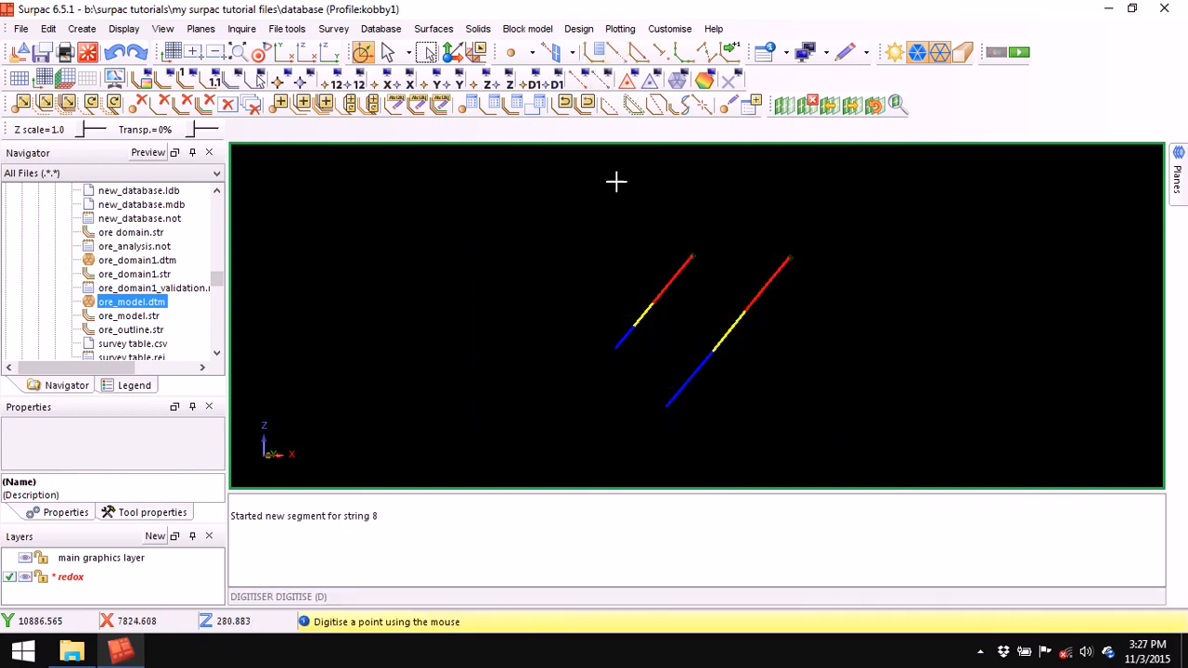
# - Digitise the red string across both drillholes and shift its left end point upward
pyautogui.click(486, 270)
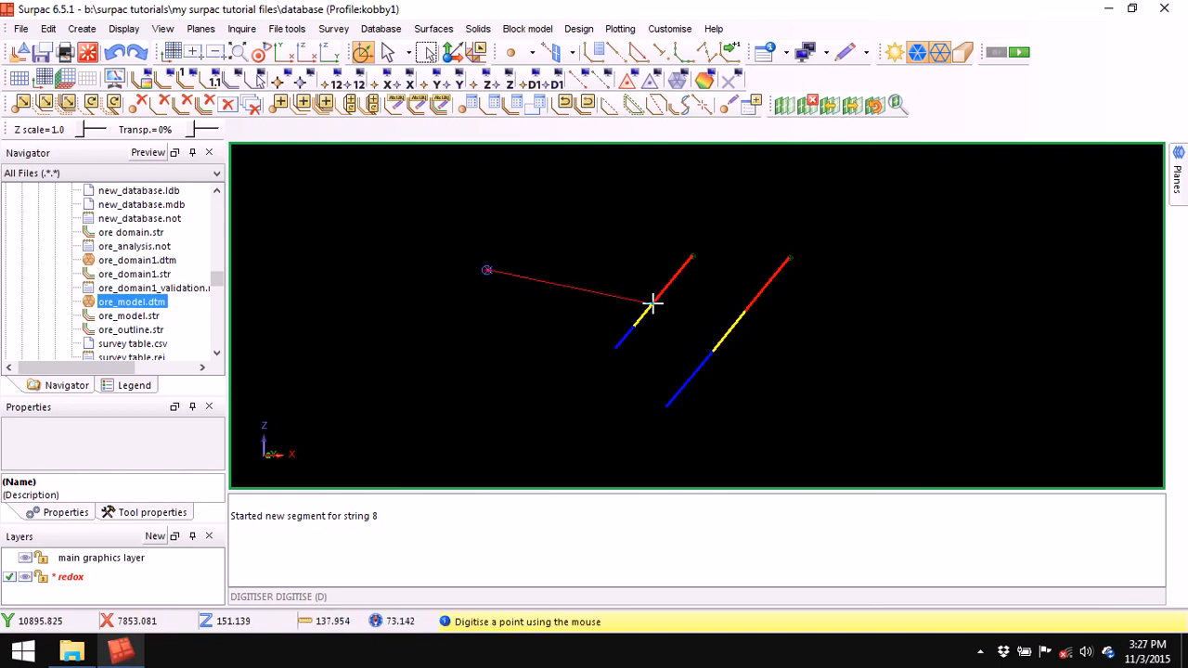
pyautogui.click(653, 303)
pyautogui.click(746, 315)
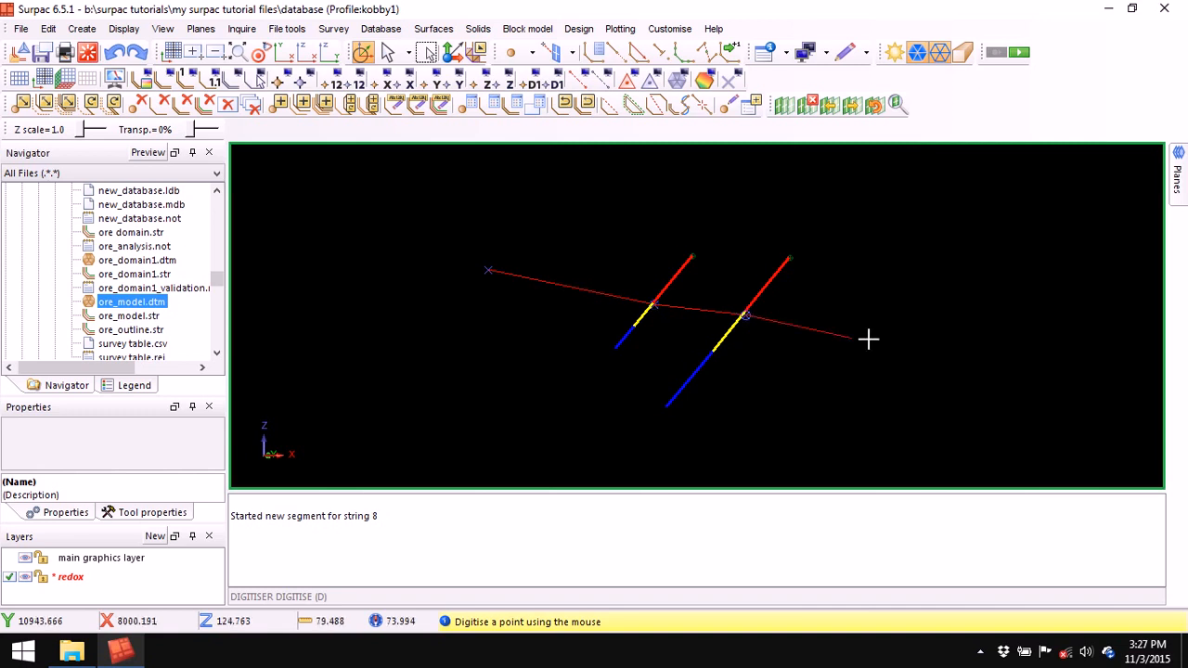
pyautogui.click(953, 364)
pyautogui.press('Escape')
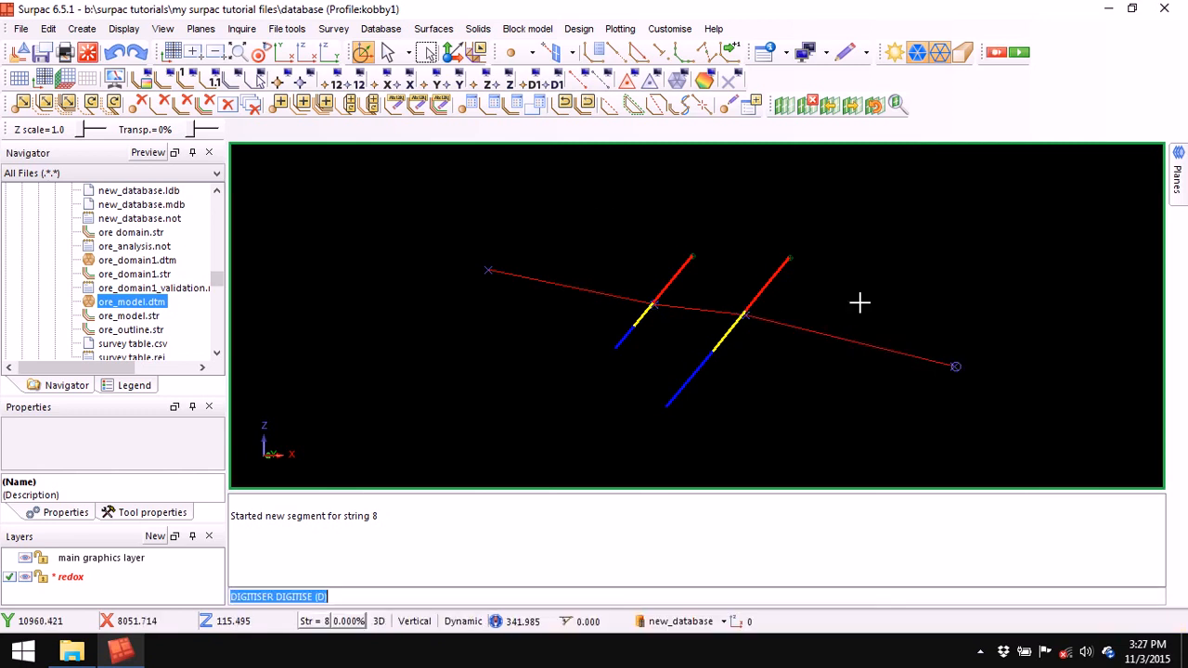
pyautogui.click(22, 102)
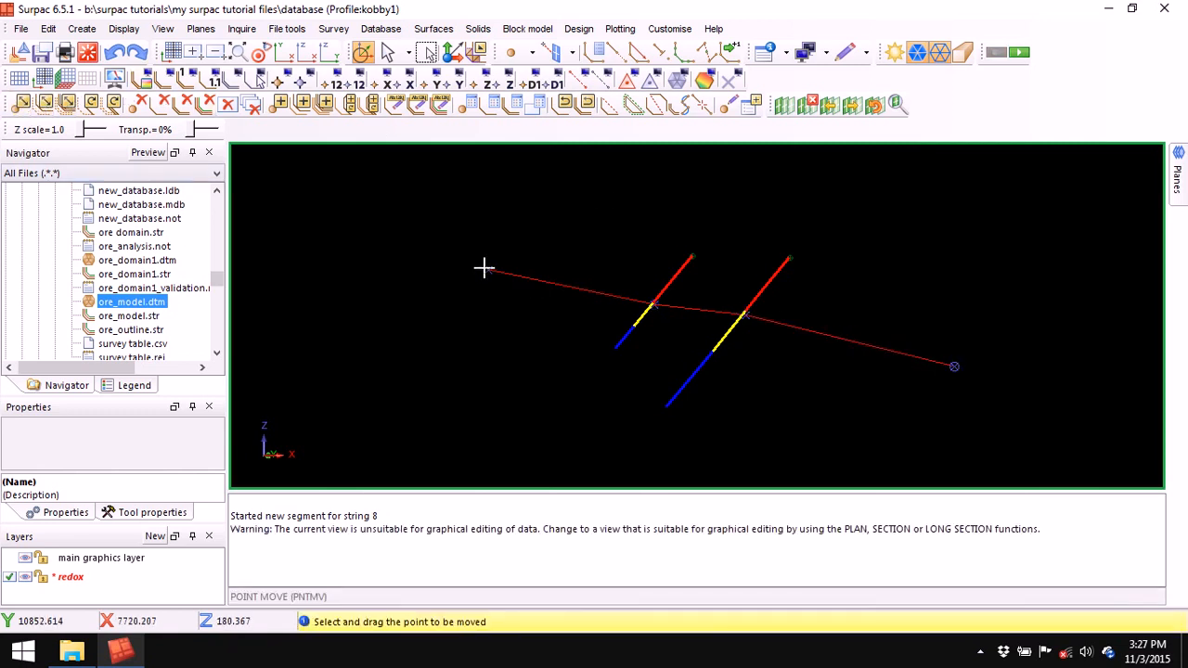
pyautogui.moveTo(489, 267); pyautogui.dragTo(487, 251)
pyautogui.press('Escape')
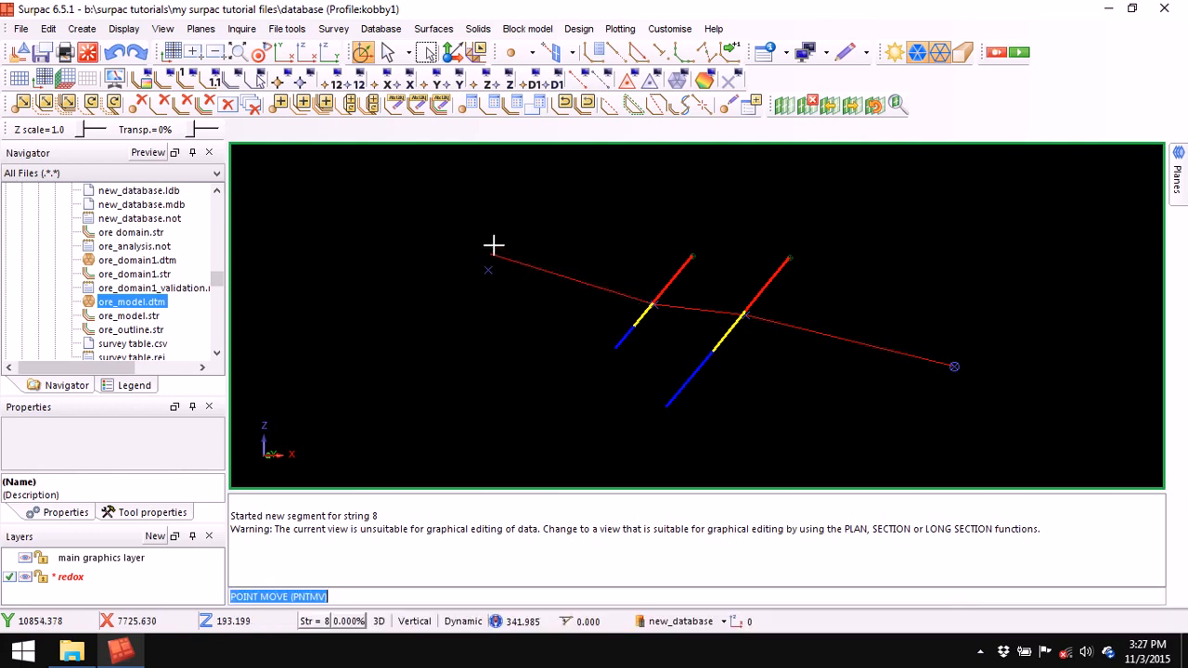
# - Digitise yellow string 6 across both drillholes, then clear the message window
pyautogui.click(595, 54)
pyautogui.rightClick(541, 271)
pyautogui.click(568, 300)
pyautogui.click(732, 427)
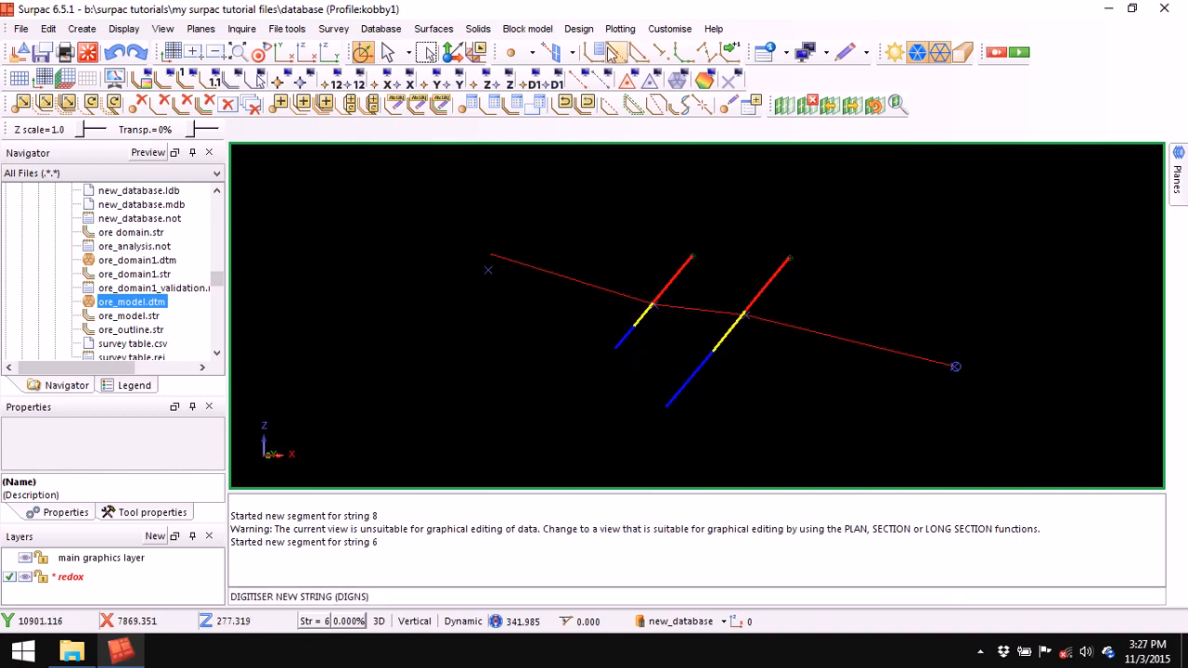
pyautogui.click(614, 52)
pyautogui.click(480, 287)
pyautogui.click(637, 322)
pyautogui.click(715, 352)
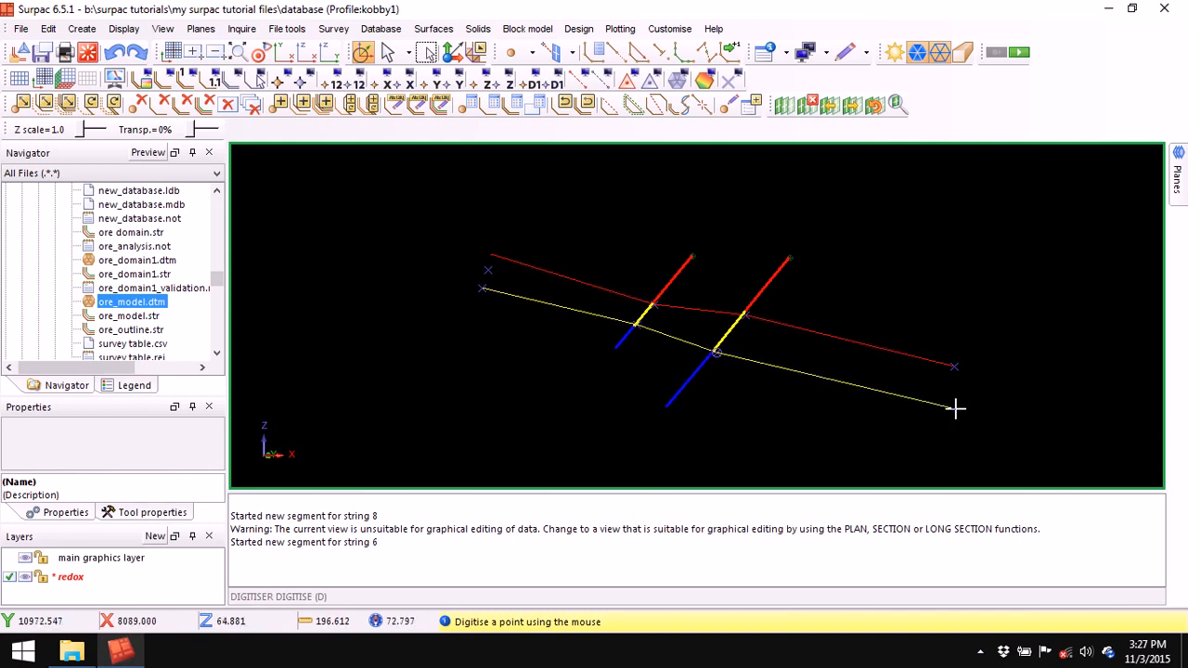
pyautogui.click(956, 408)
pyautogui.press('Escape')
pyautogui.rightClick(758, 539)
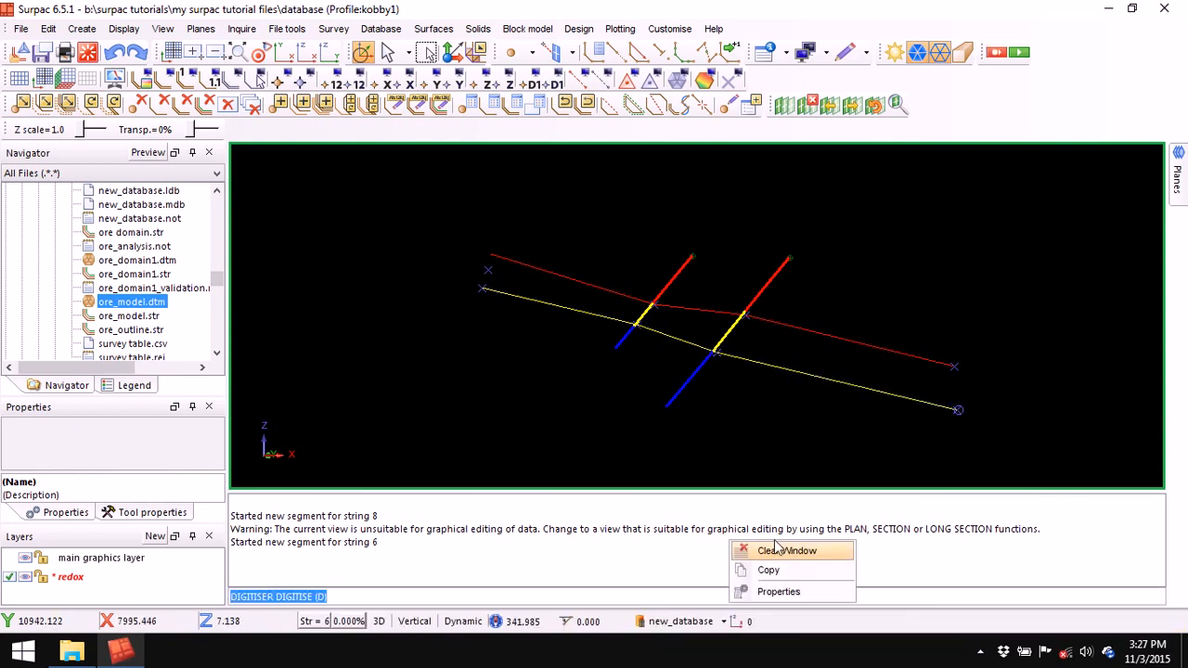
pyautogui.click(779, 545)
# - Remove the cutting plane, frame all drillholes in plan and accept the slicing plane settings
pyautogui.click(809, 105)
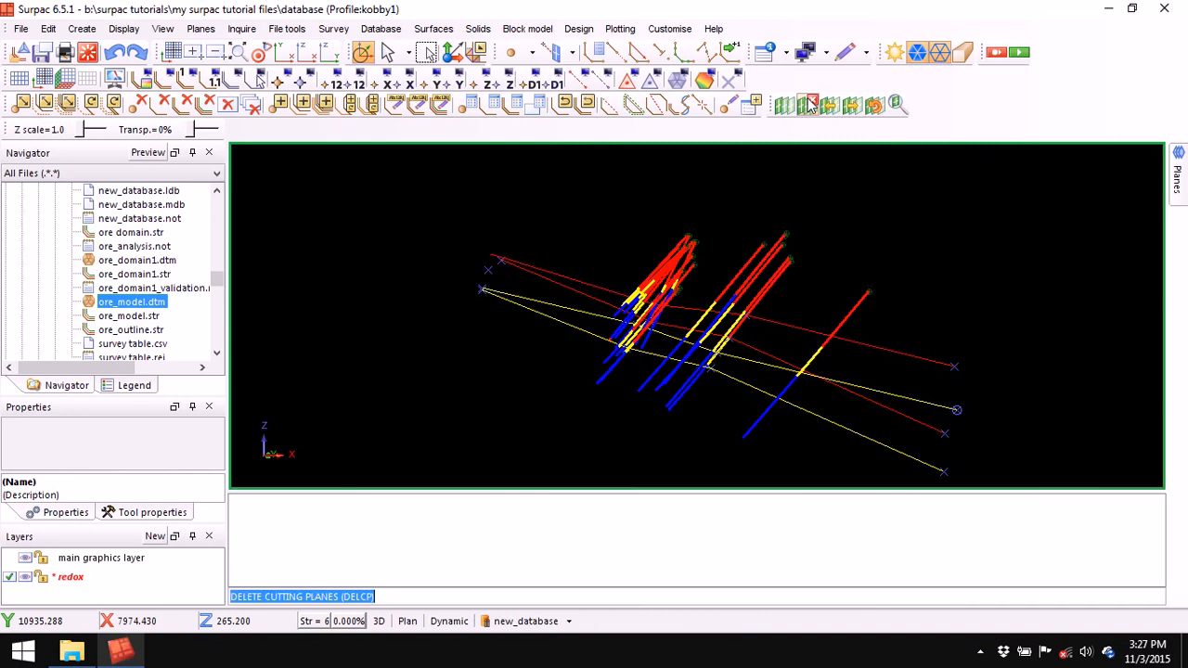
pyautogui.click(240, 52)
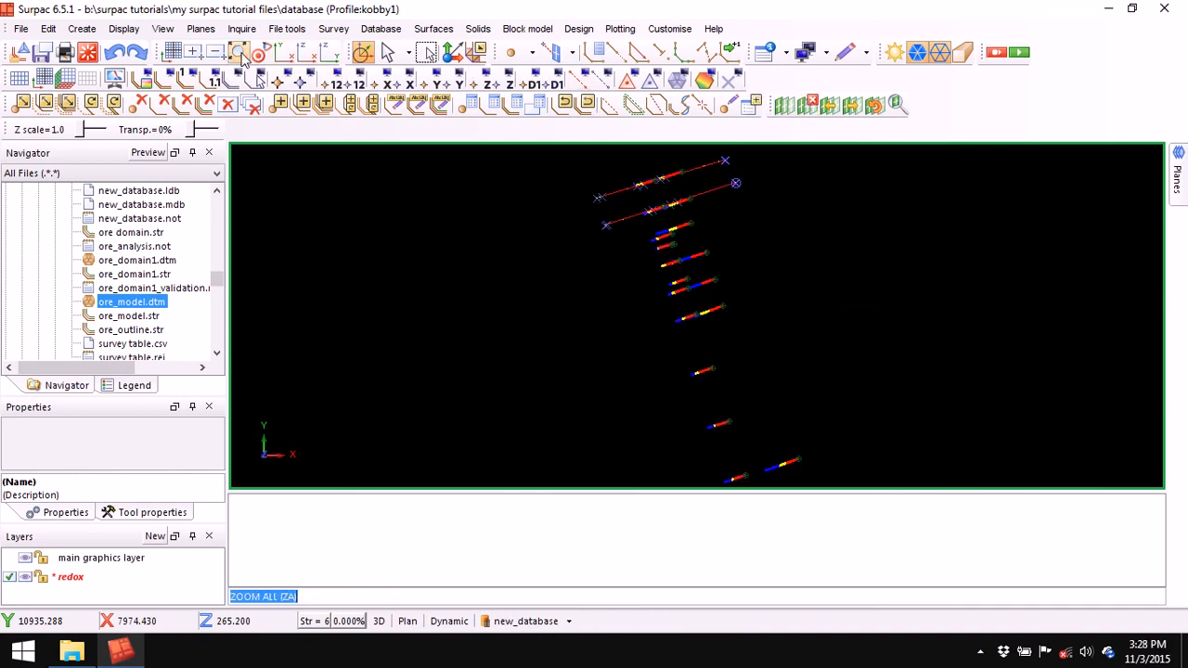
pyautogui.moveTo(715, 239); pyautogui.dragTo(599, 288, button='middle')
pyautogui.scroll(1, 588, 274)
pyautogui.scroll(1, 583, 273)
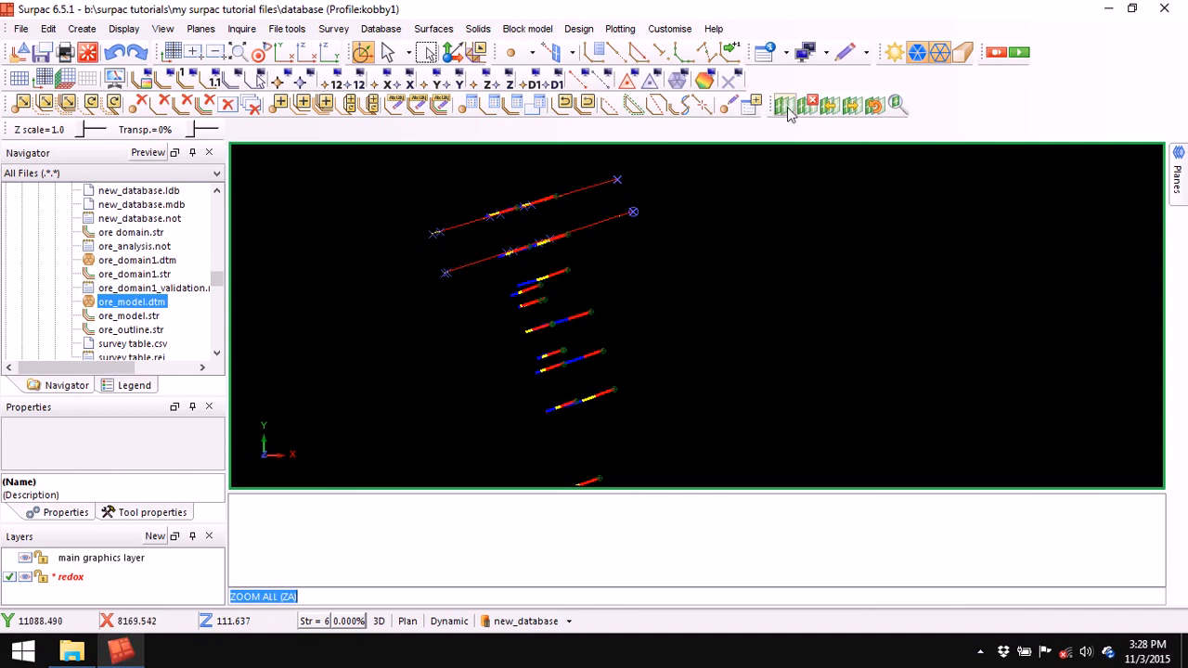
pyautogui.click(784, 105)
pyautogui.click(743, 457)
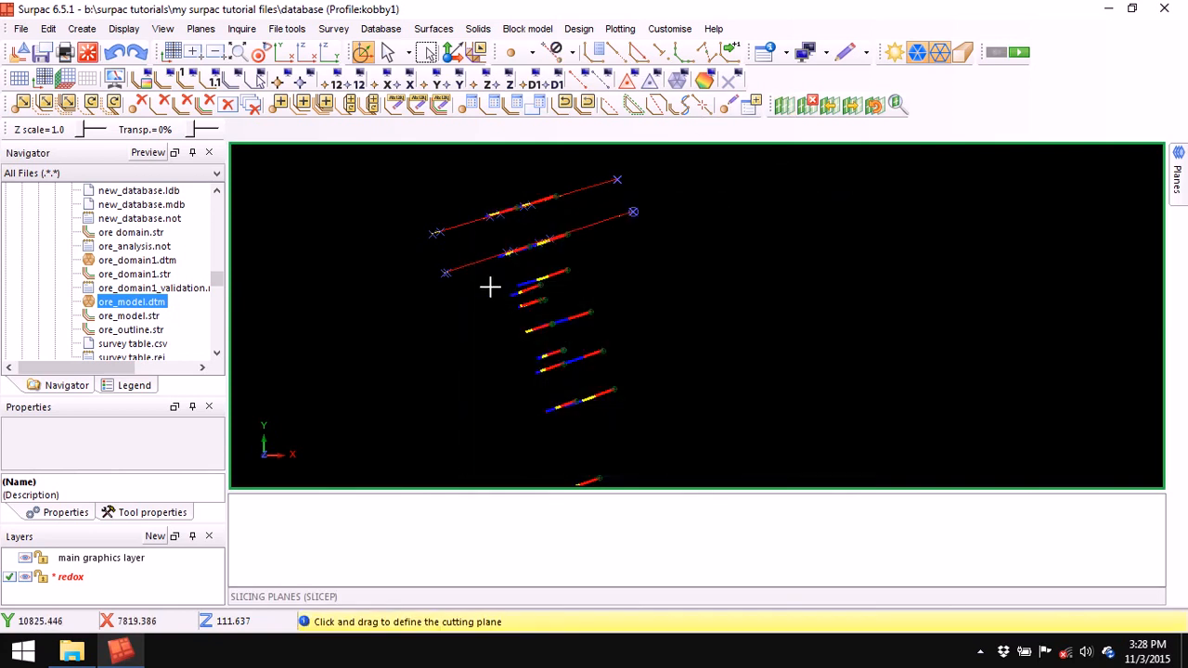
# - Cut a section across one drillhole, then remove it and return to the full plan view
pyautogui.moveTo(575, 275); pyautogui.dragTo(604, 260)
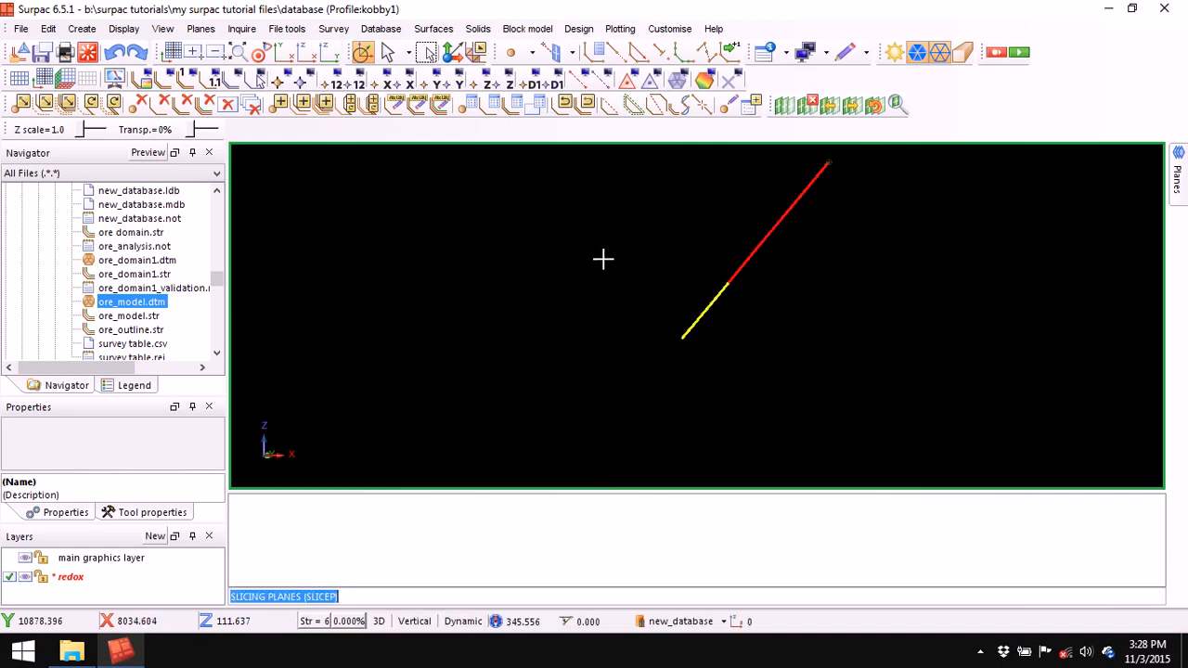
pyautogui.scroll(-2, 763, 274)
pyautogui.moveTo(776, 250); pyautogui.dragTo(727, 303, button='middle')
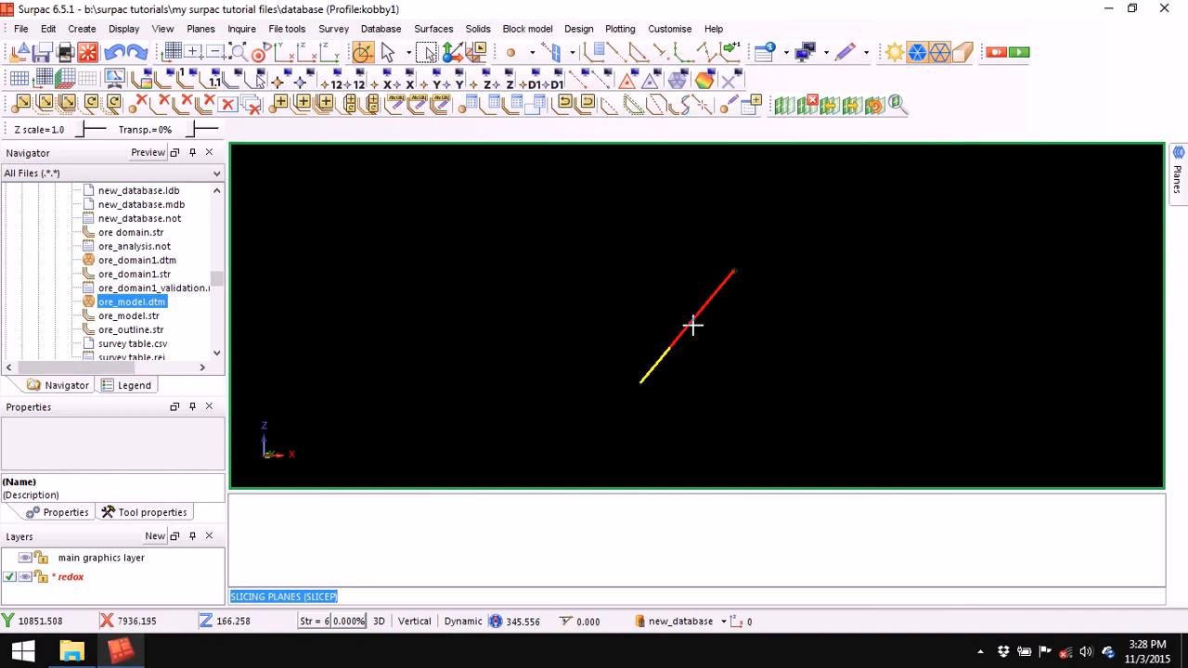
pyautogui.click(807, 109)
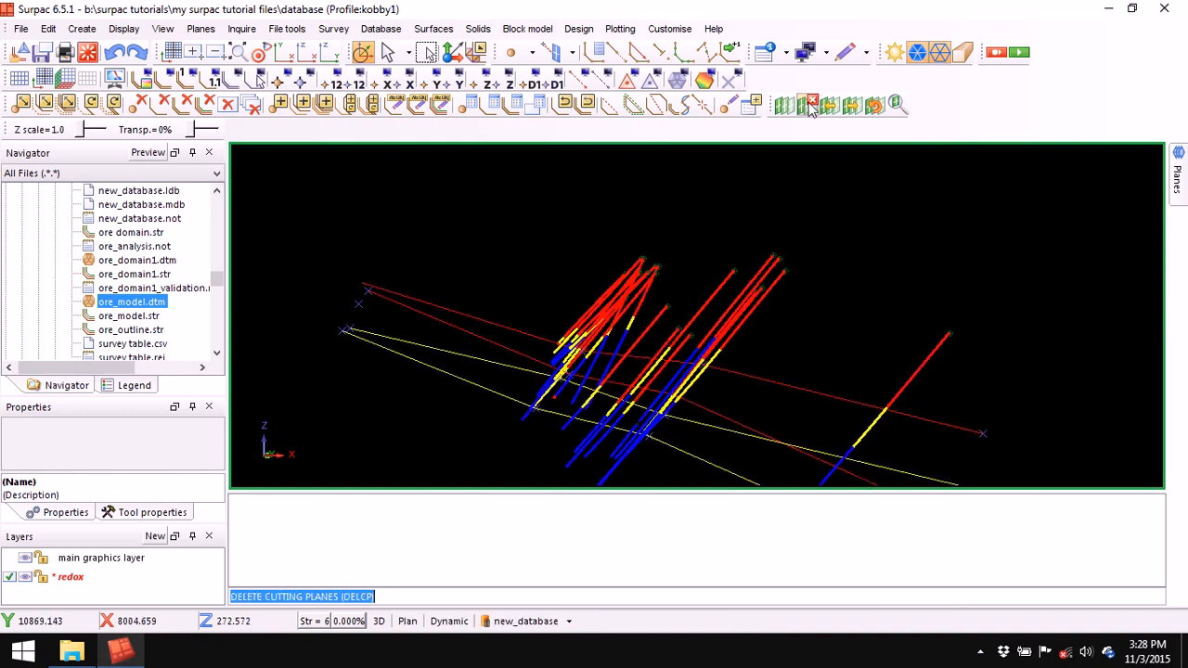
pyautogui.click(237, 53)
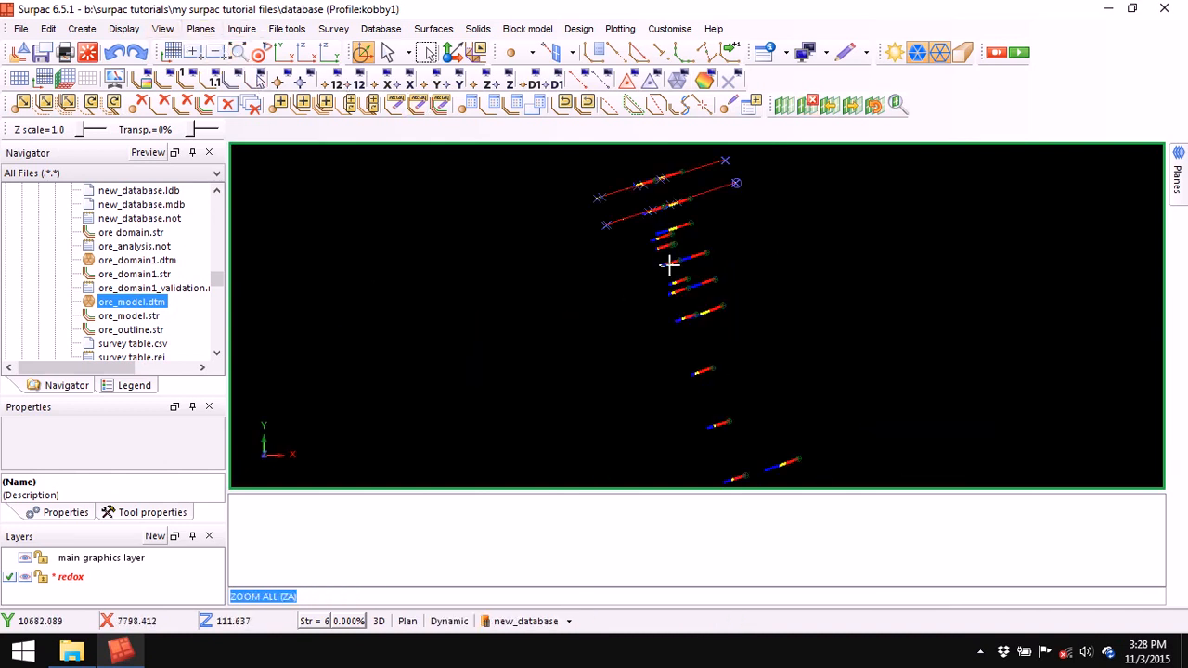
pyautogui.moveTo(753, 228); pyautogui.dragTo(641, 317, button='middle')
pyautogui.scroll(2, 641, 317)
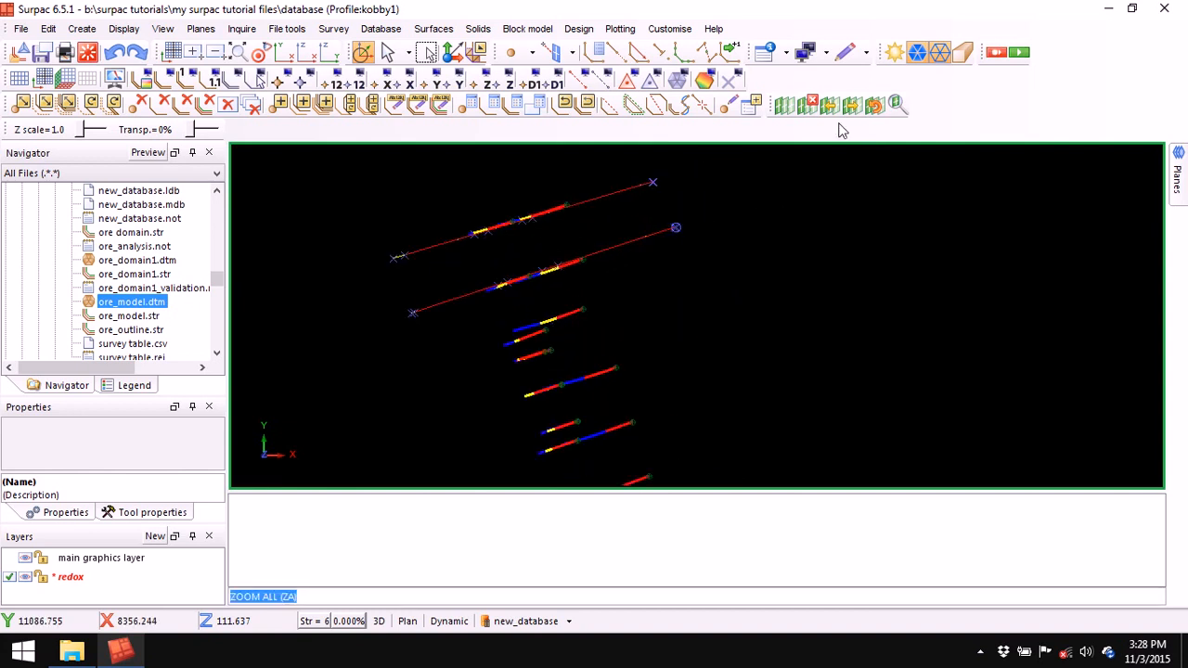
# - Cut a new section through another single drillhole and set the string number to 8
pyautogui.click(782, 107)
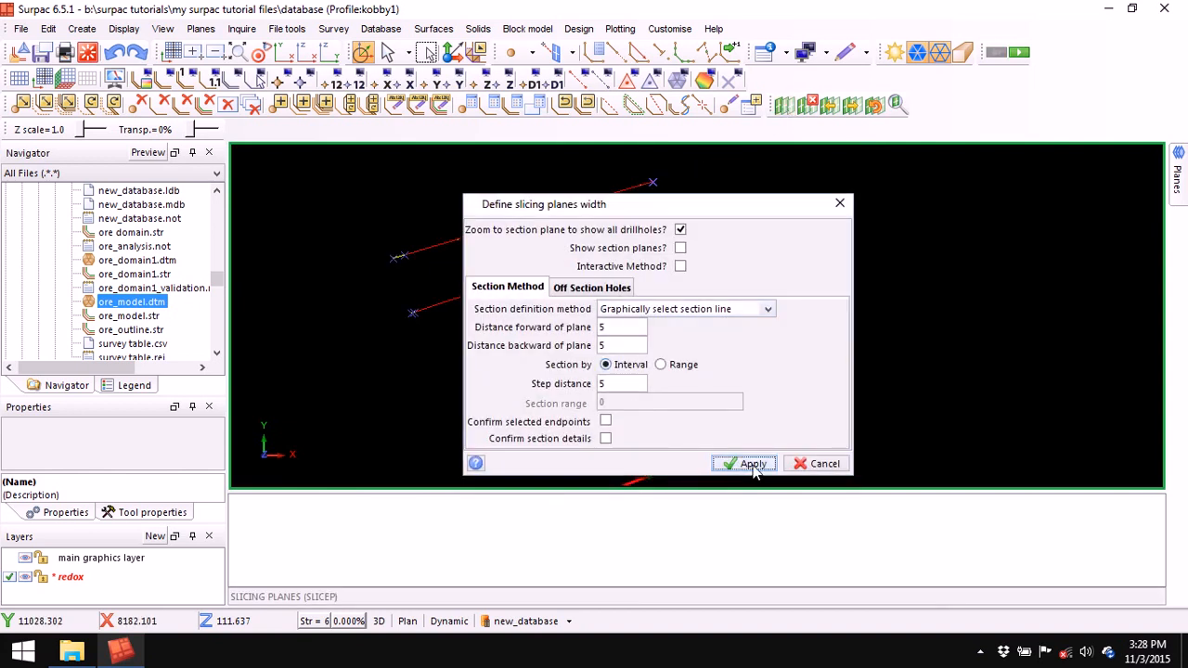
pyautogui.click(748, 462)
pyautogui.moveTo(536, 332); pyautogui.dragTo(636, 292)
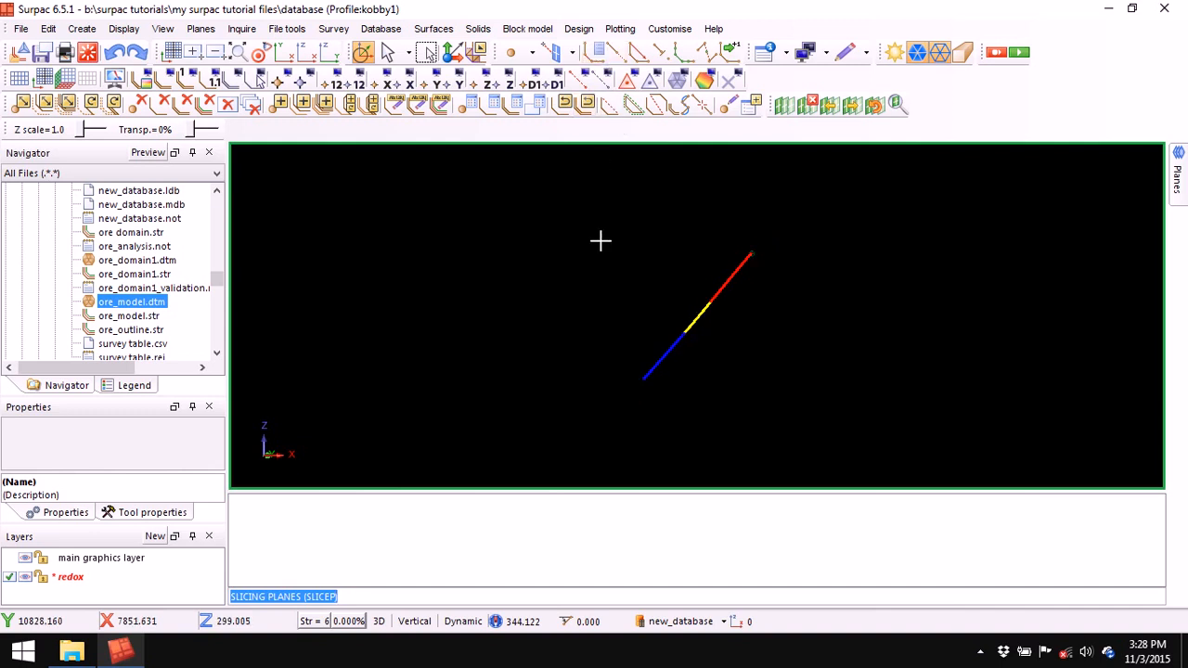
pyautogui.rightClick(543, 271)
pyautogui.click(575, 300)
# - Confirm string 8 and place the red string's point at the upper left of the drillhole
pyautogui.click(737, 429)
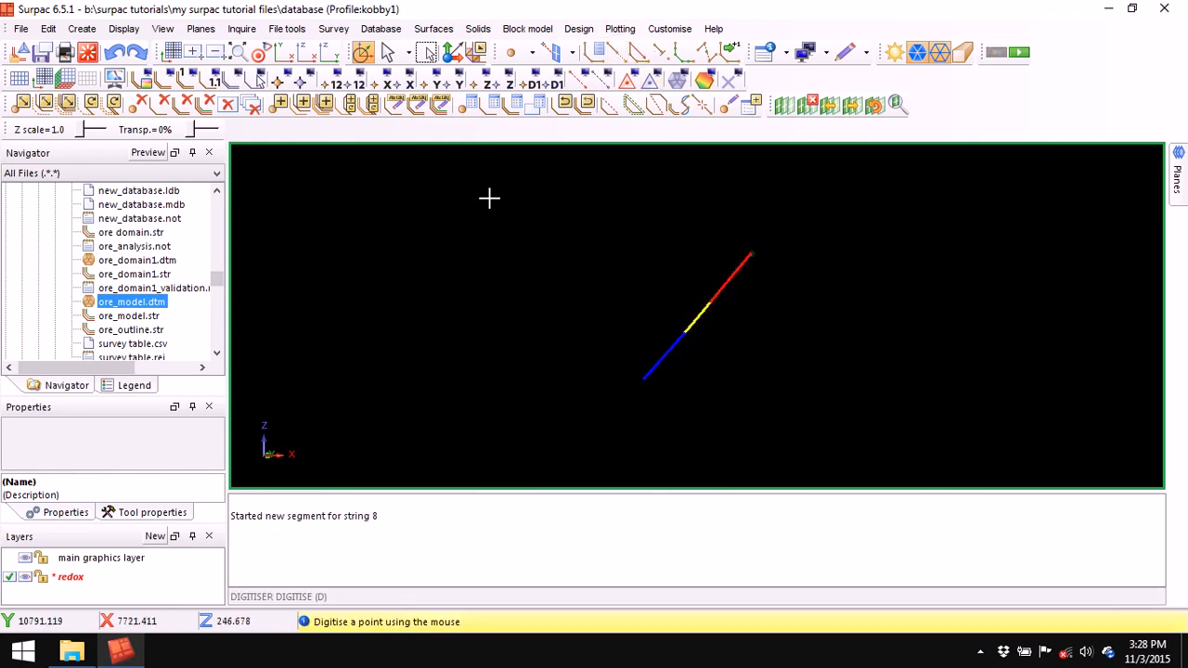
pyautogui.click(567, 203)
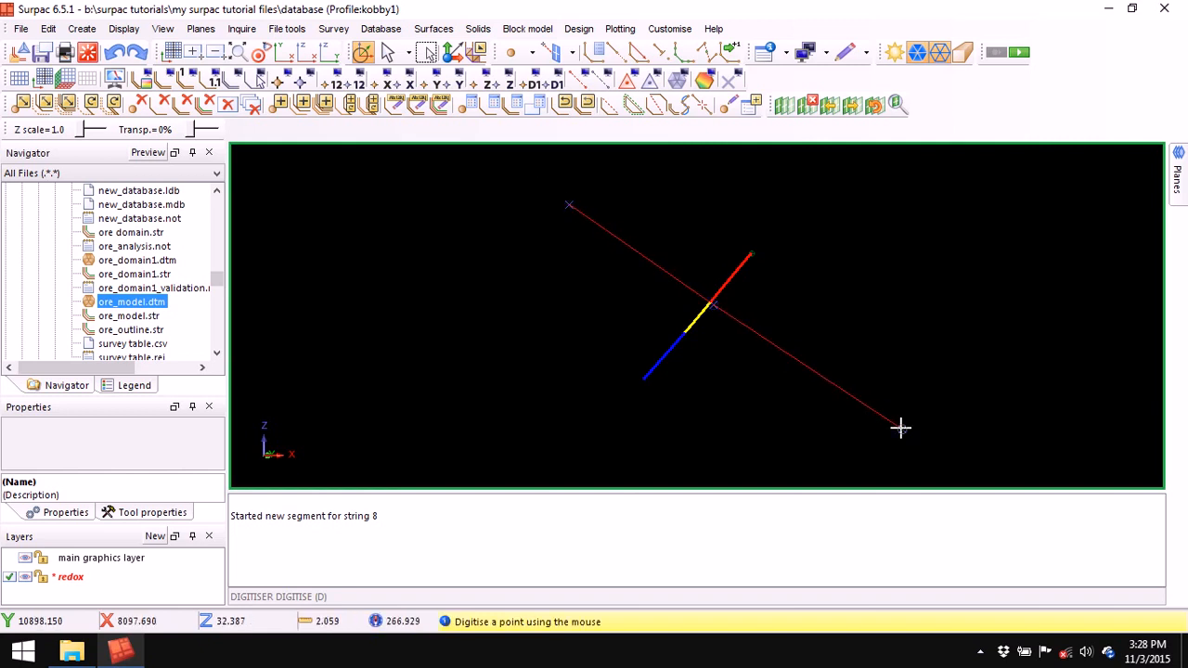
pyautogui.press('Escape')
# - Digitise yellow string 6 across the drillhole, then remove the section clipping
pyautogui.click(595, 53)
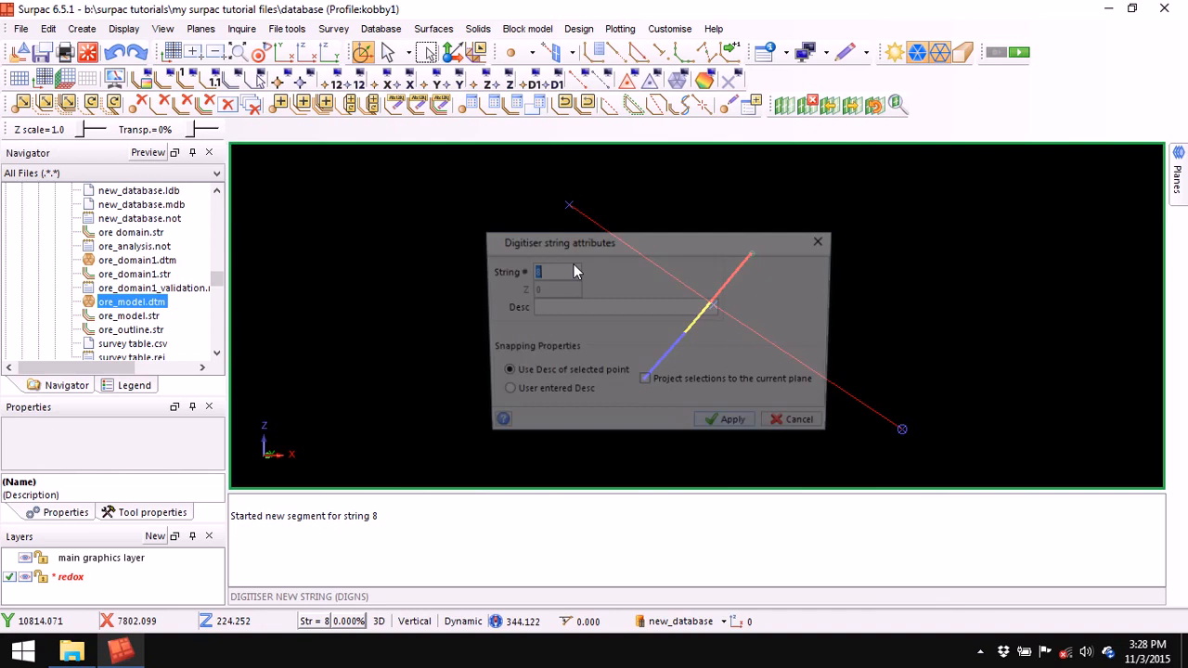
pyautogui.rightClick(547, 270)
pyautogui.click(592, 306)
pyautogui.click(728, 428)
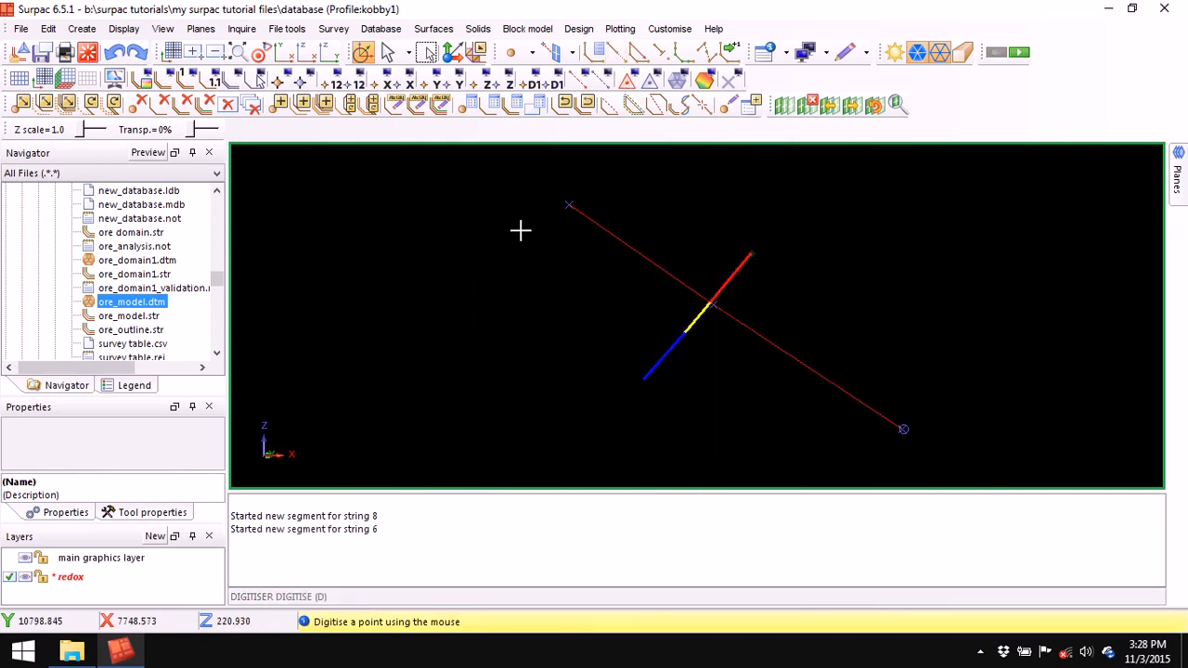
pyautogui.click(522, 228)
pyautogui.click(687, 325)
pyautogui.click(879, 454)
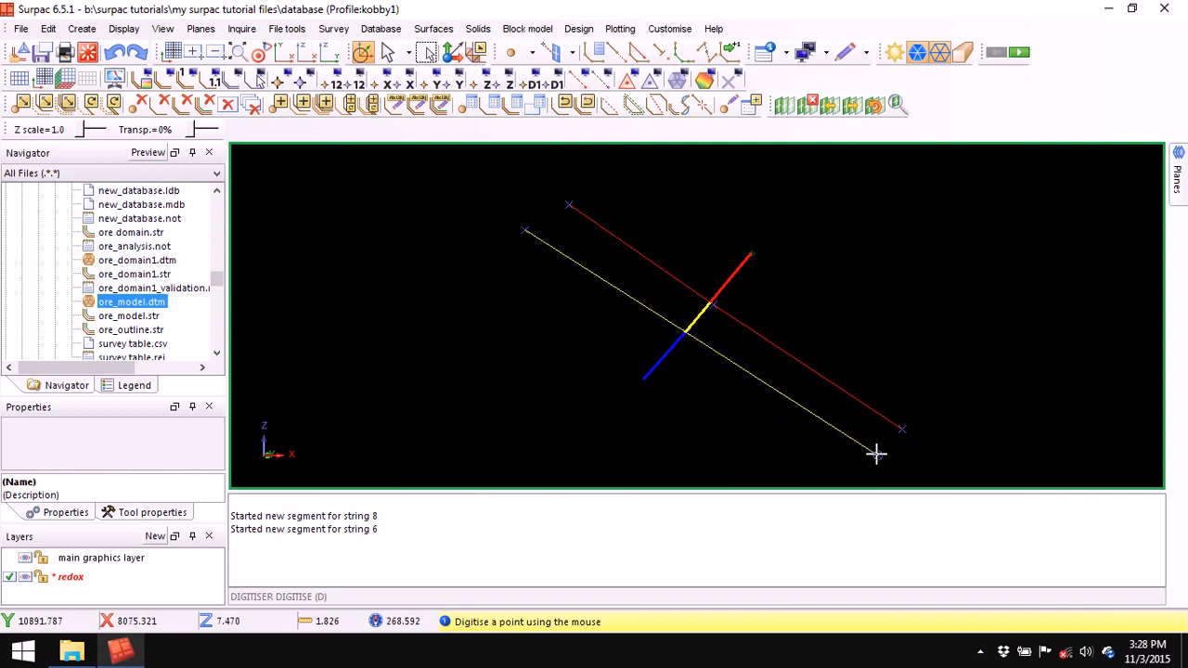
pyautogui.press('Escape')
pyautogui.click(806, 104)
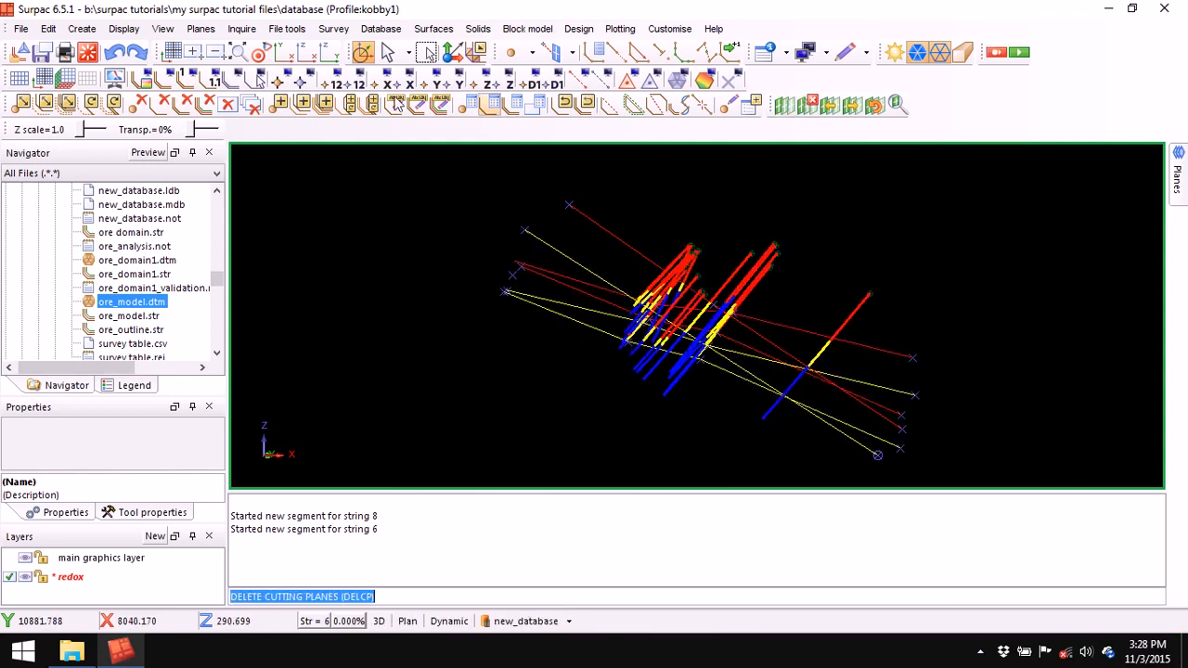
# - Zoom to all data, frame the drillholes in plan and cut a section across the next drillhole
pyautogui.click(239, 53)
pyautogui.scroll(3, 661, 223)
pyautogui.moveTo(694, 249); pyautogui.dragTo(647, 276, button='middle')
pyautogui.scroll(2, 647, 277)
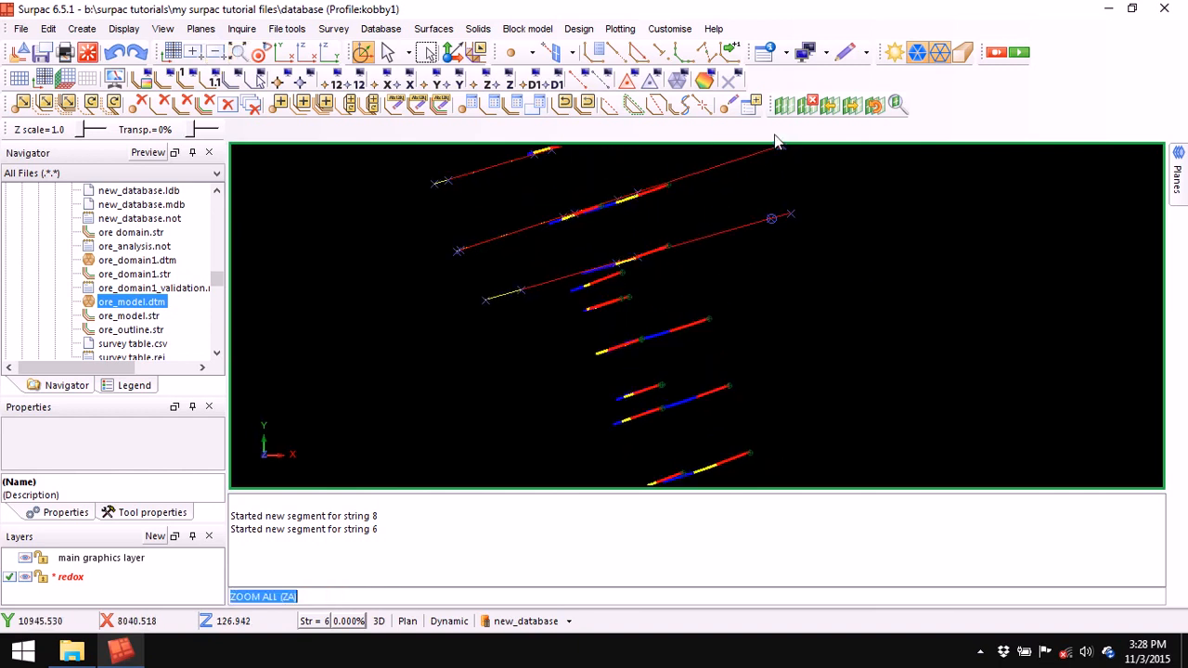
pyautogui.click(784, 106)
pyautogui.click(733, 458)
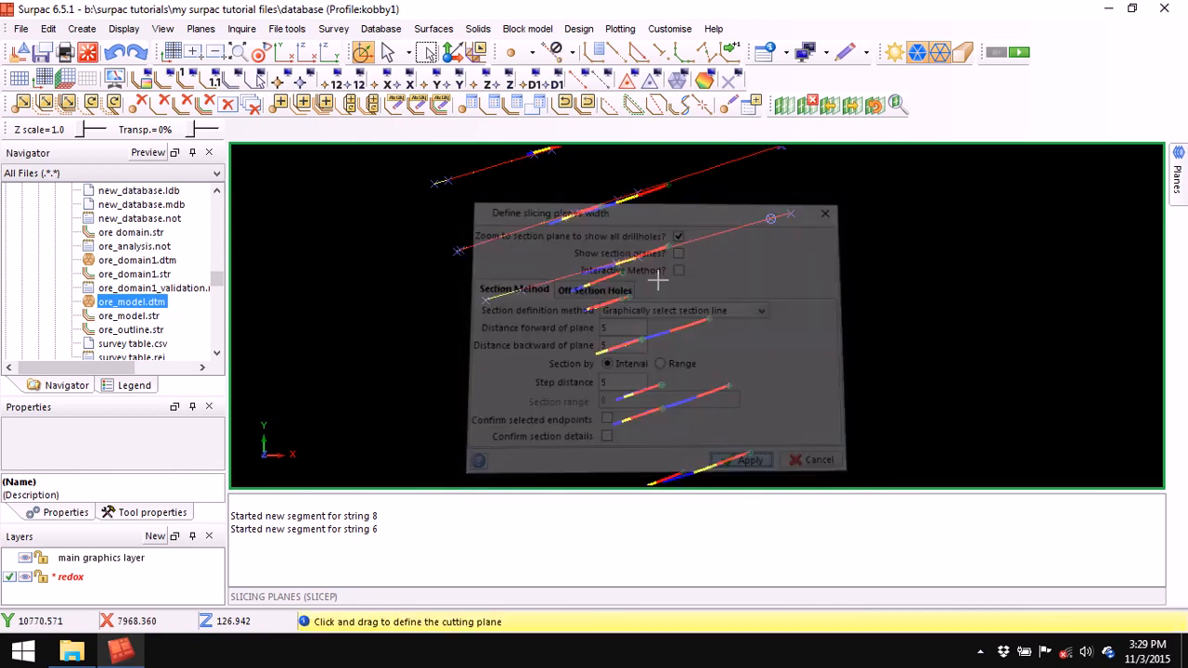
pyautogui.moveTo(545, 297); pyautogui.dragTo(642, 261)
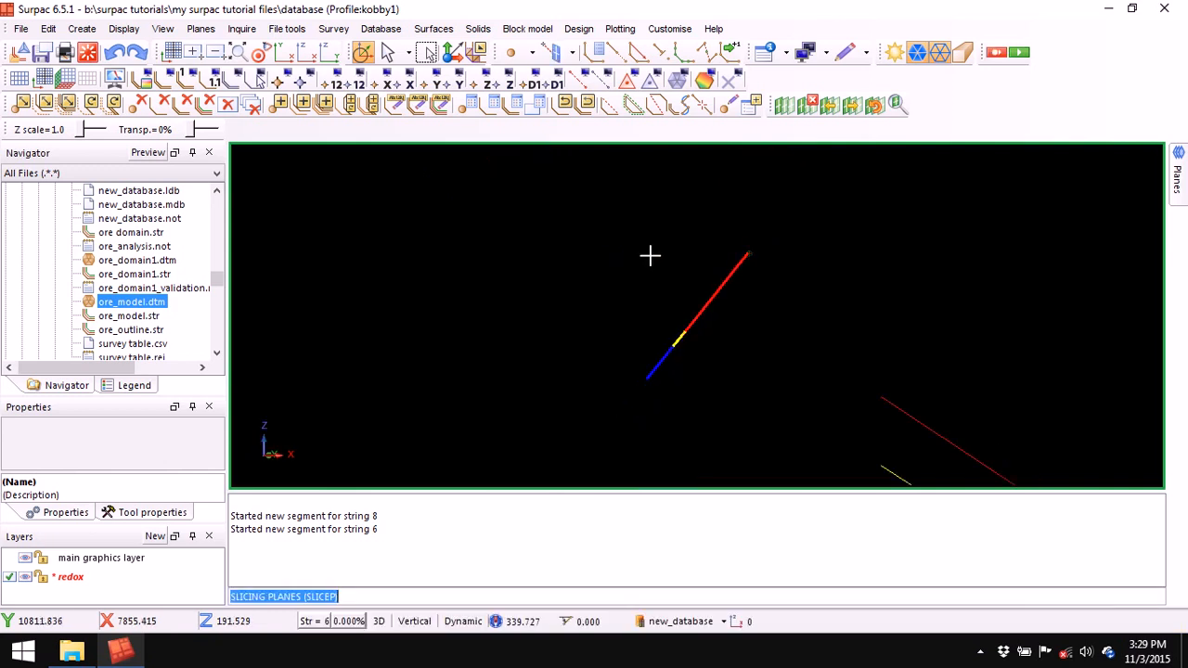
# - Digitise red string 8 from above-left across the drillhole
pyautogui.click(595, 52)
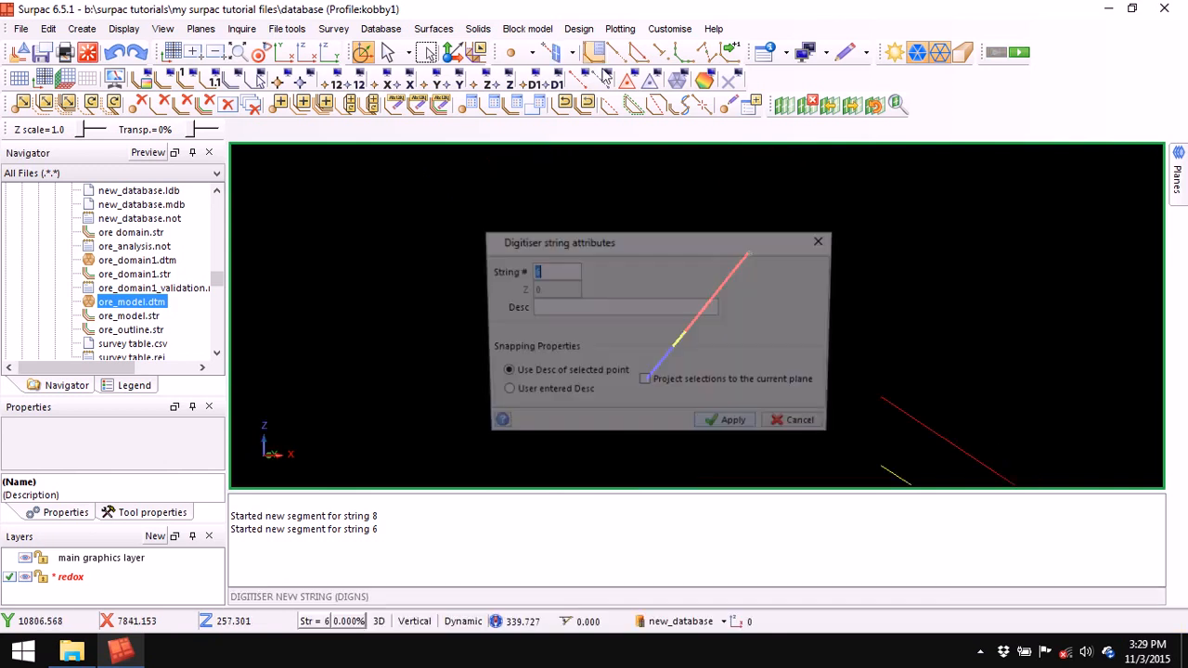
pyautogui.rightClick(546, 270)
pyautogui.click(589, 299)
pyautogui.click(728, 424)
pyautogui.click(616, 53)
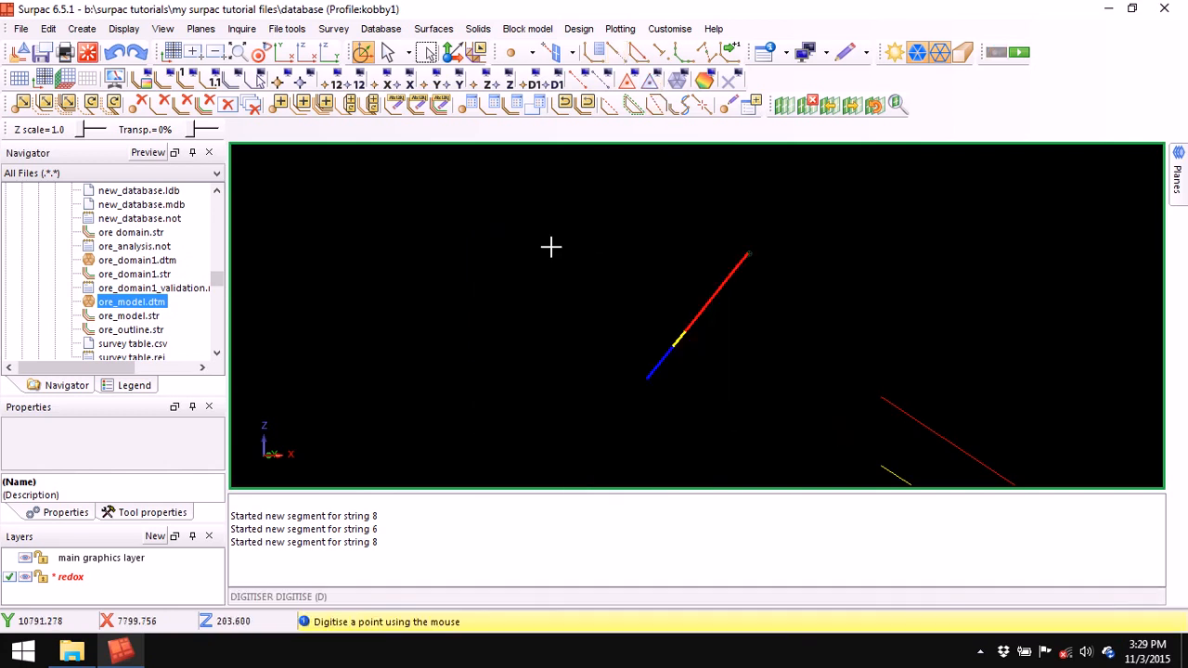
pyautogui.click(531, 231)
pyautogui.click(687, 334)
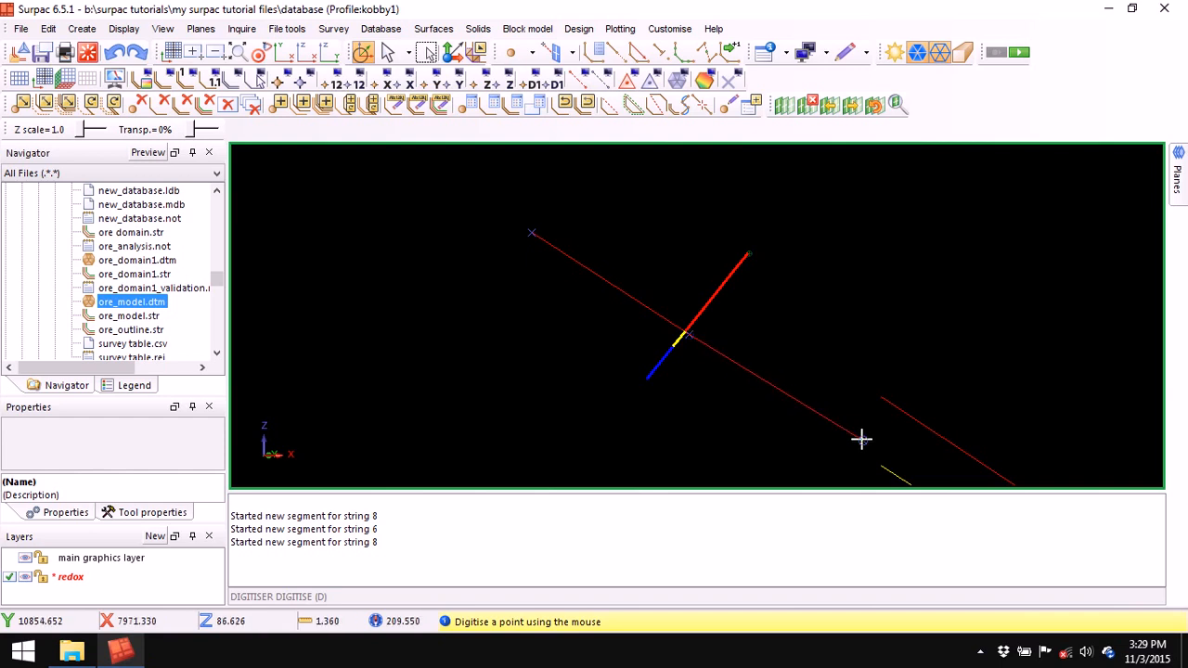
pyautogui.press('Escape')
# - Digitise yellow string 6 across the drillhole's yellow interval to the lower right
pyautogui.click(592, 51)
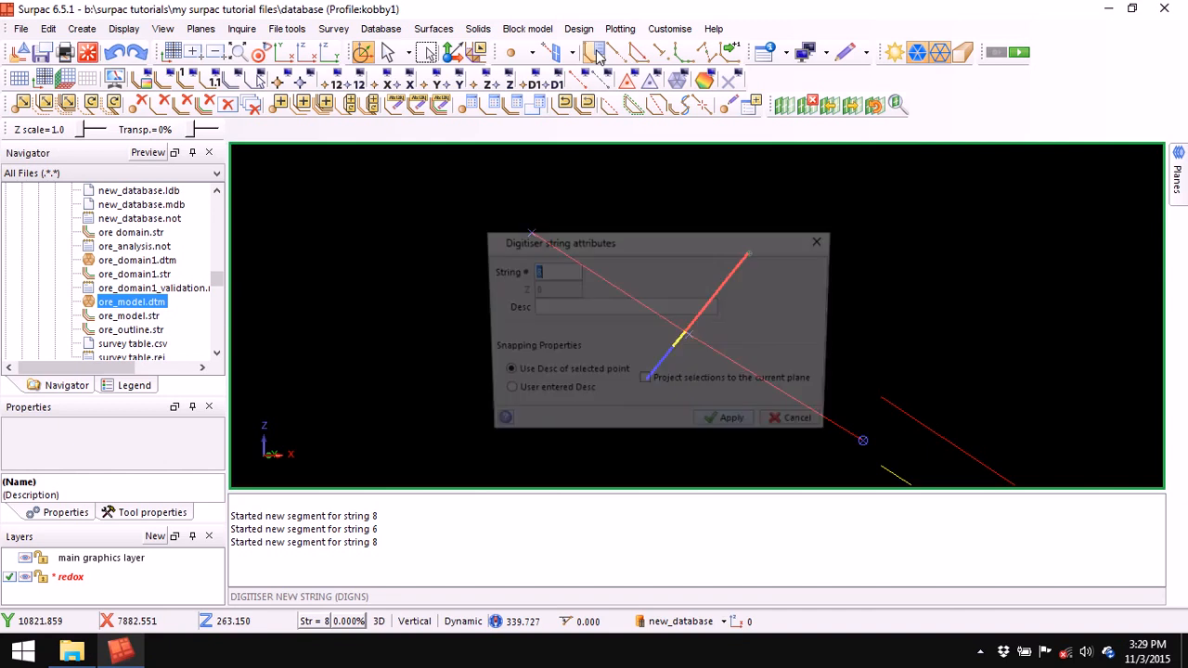
pyautogui.rightClick(551, 271)
pyautogui.click(583, 295)
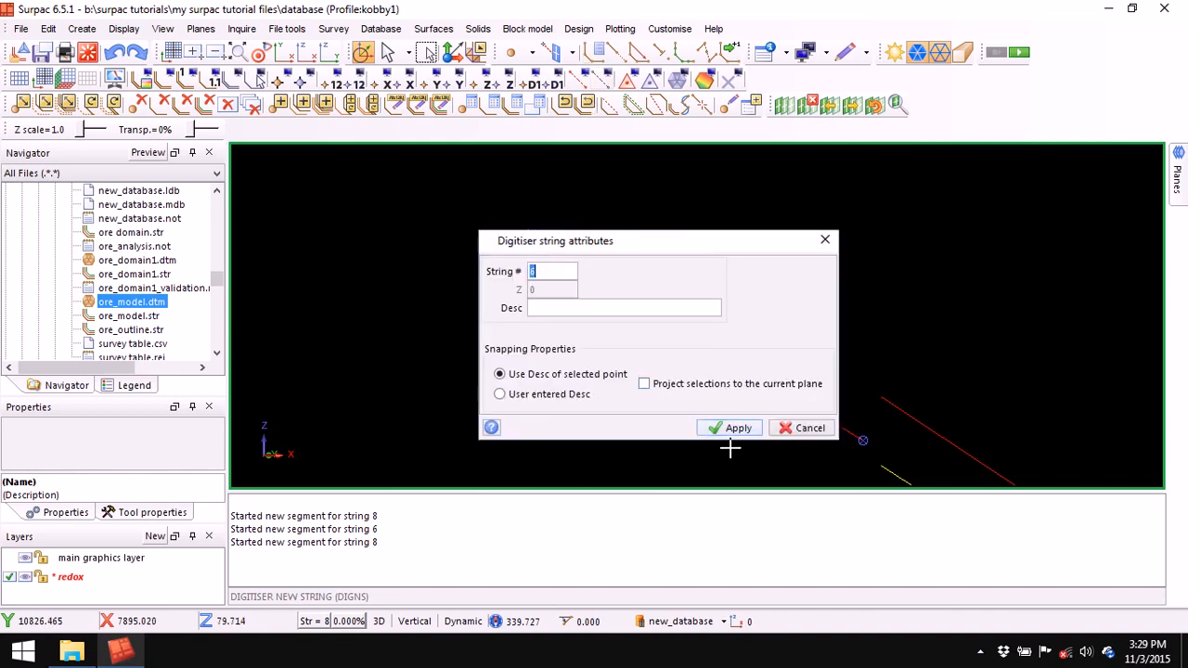
pyautogui.click(732, 428)
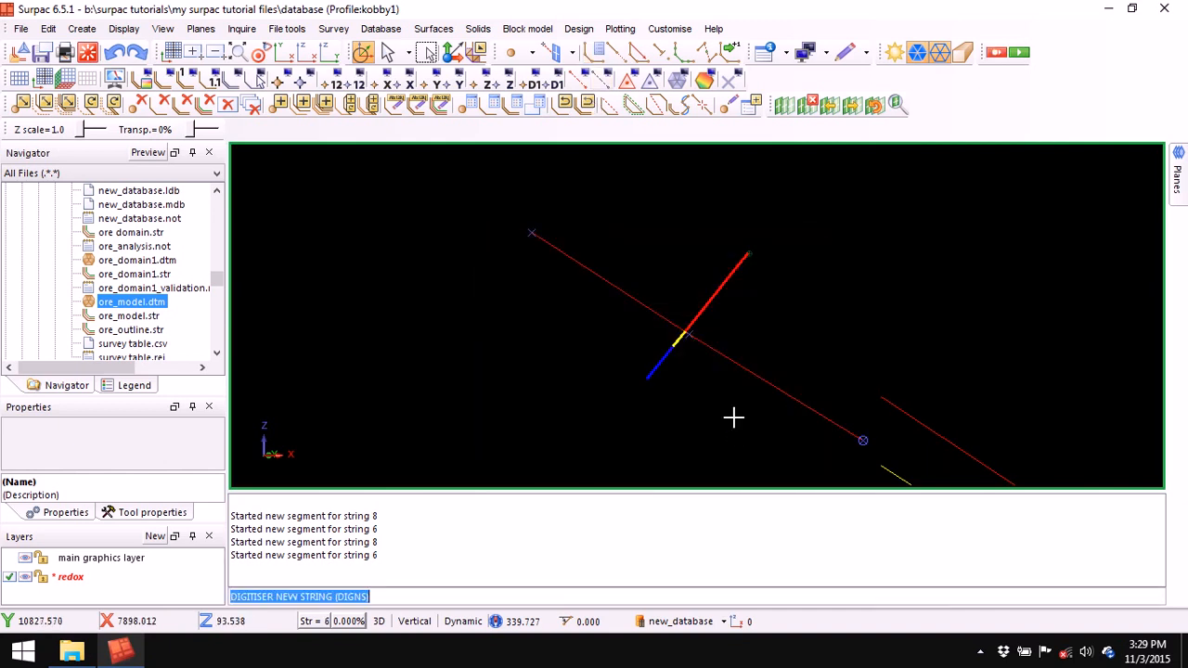
pyautogui.click(614, 52)
pyautogui.click(518, 255)
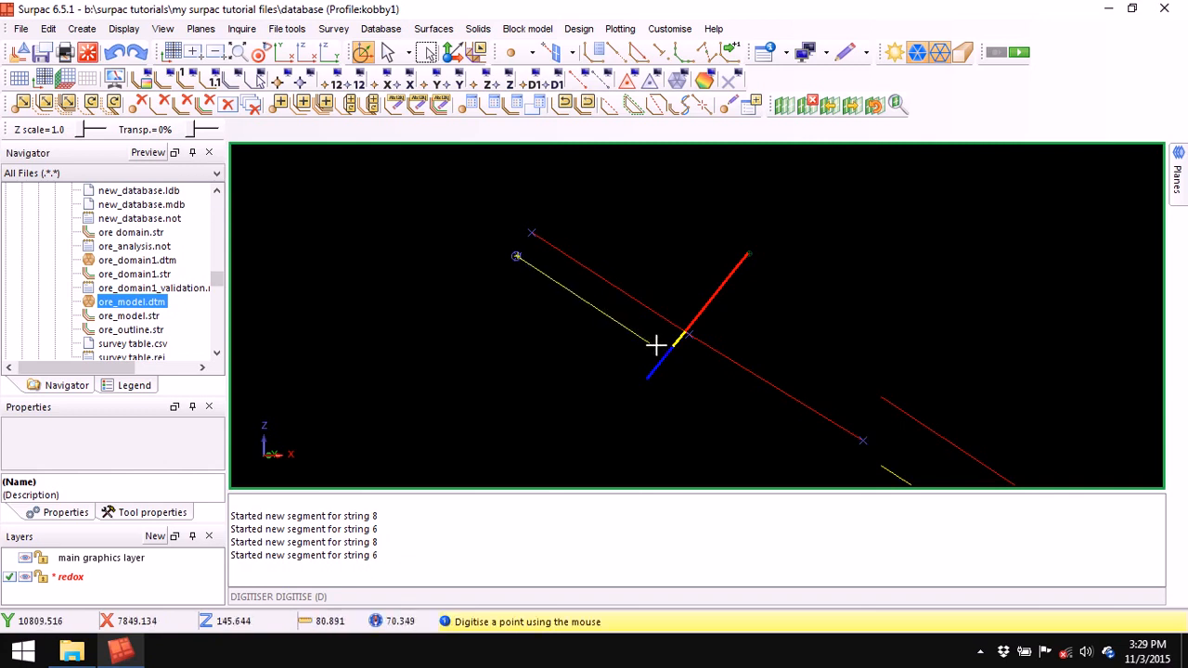
pyautogui.click(672, 347)
pyautogui.click(858, 462)
pyautogui.press('Escape')
# - Clear the message window, remove the section clipping and zoom to all data
pyautogui.rightClick(680, 539)
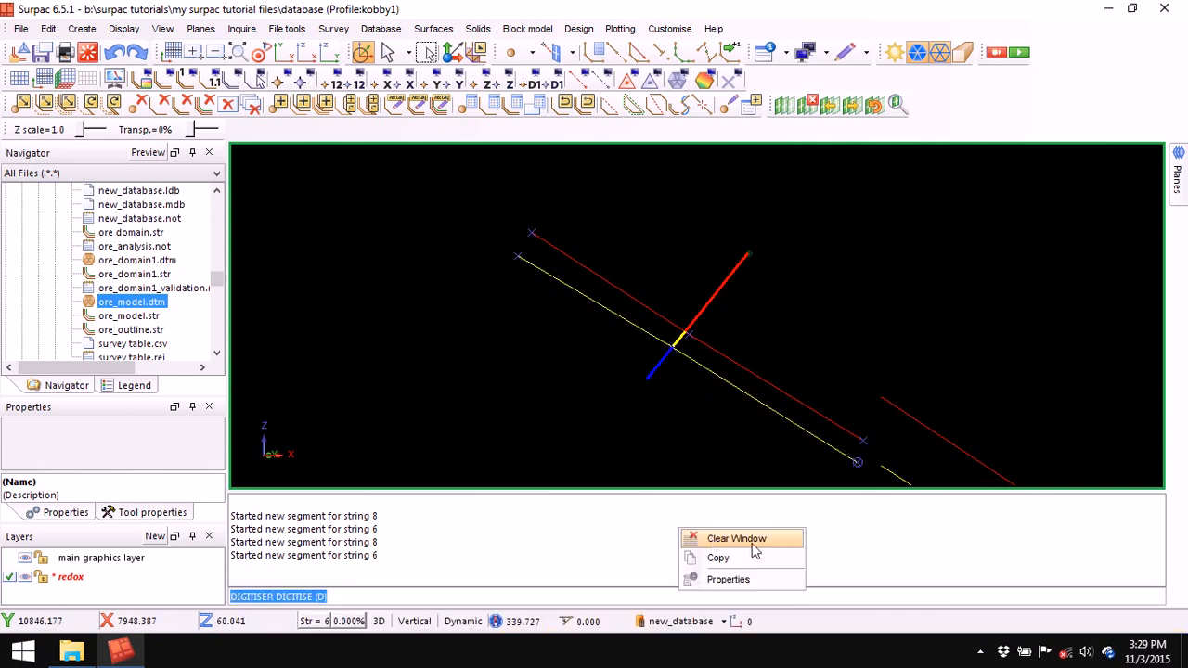
pyautogui.click(752, 542)
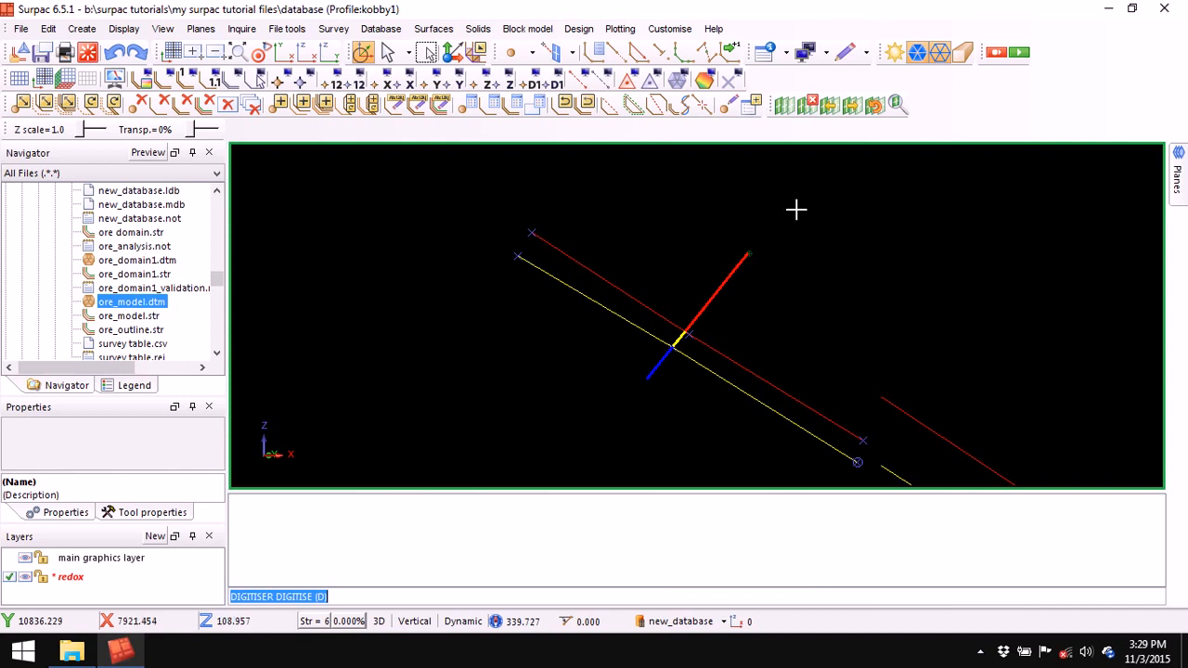
pyautogui.click(241, 57)
pyautogui.click(239, 52)
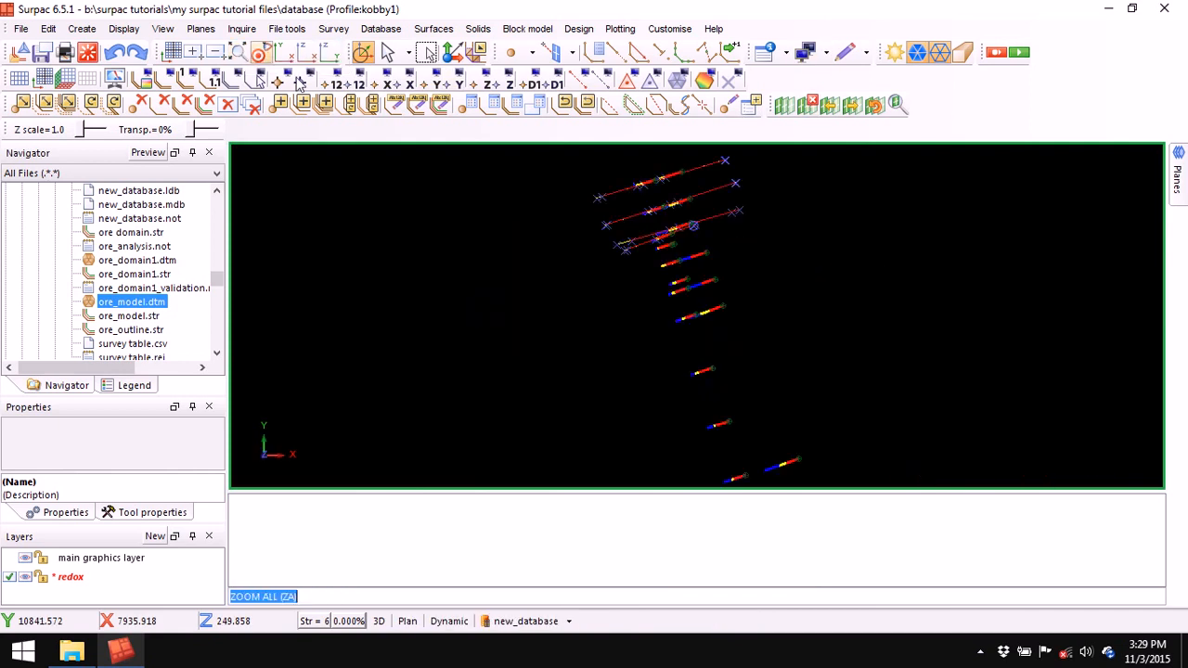
# - Cut a vertical section through the next two drillholes and zoom in on it
pyautogui.click(785, 105)
pyautogui.click(749, 464)
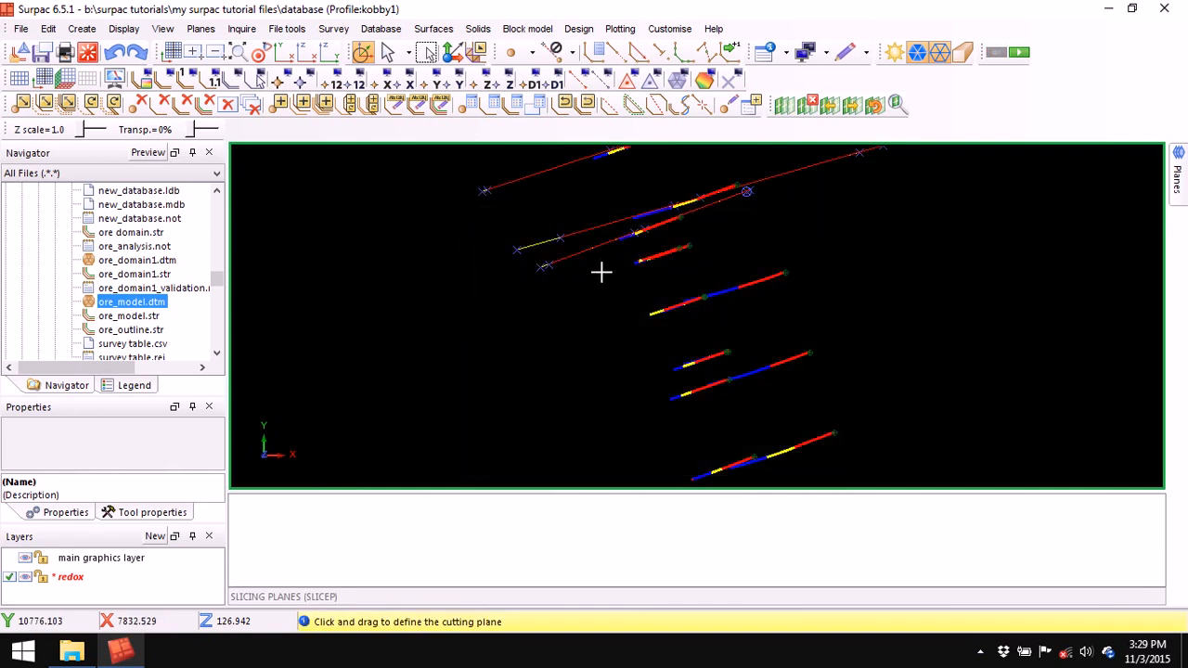
pyautogui.moveTo(637, 270); pyautogui.dragTo(721, 233)
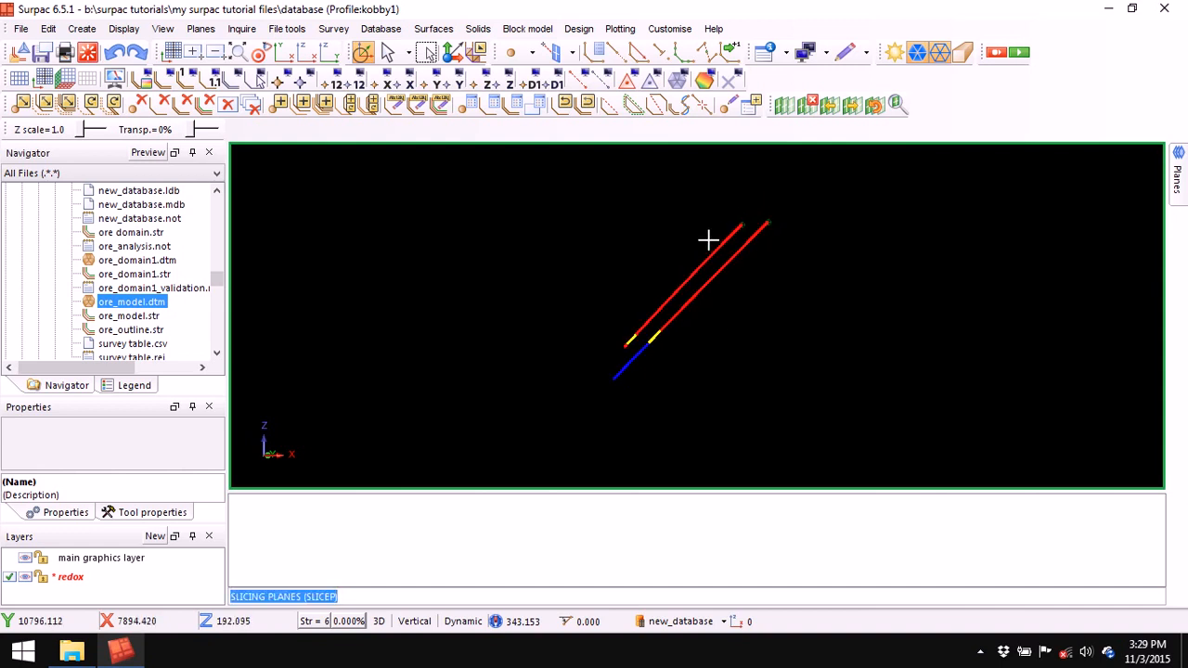
pyautogui.scroll(1, 708, 241)
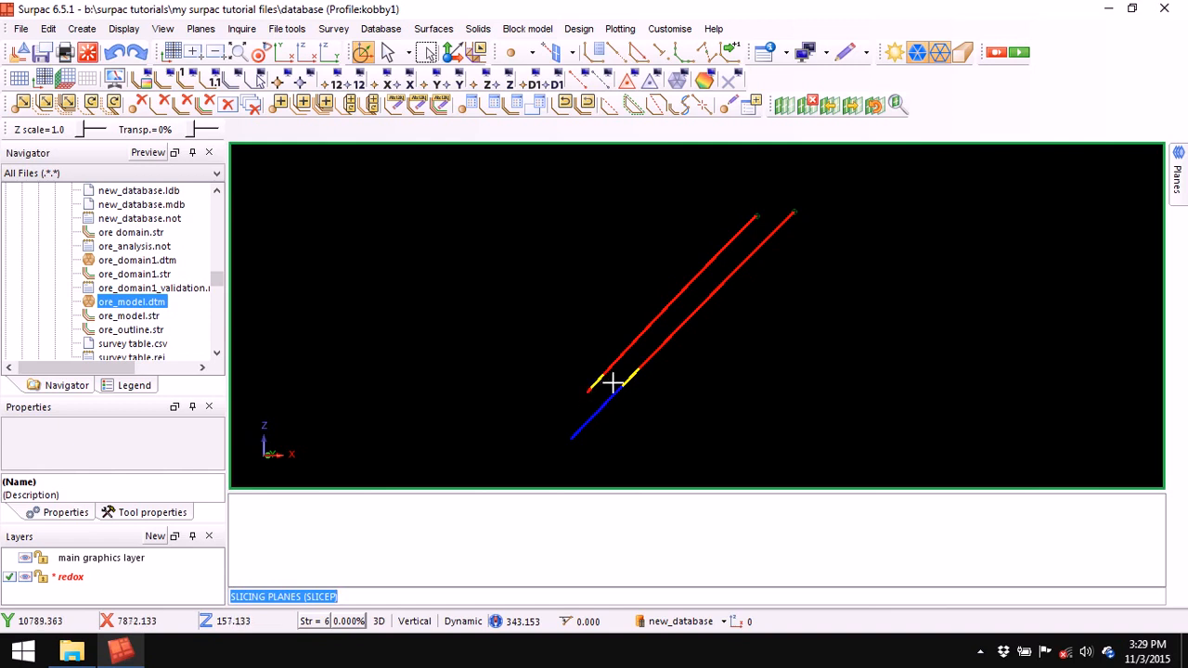
pyautogui.scroll(2, 612, 381)
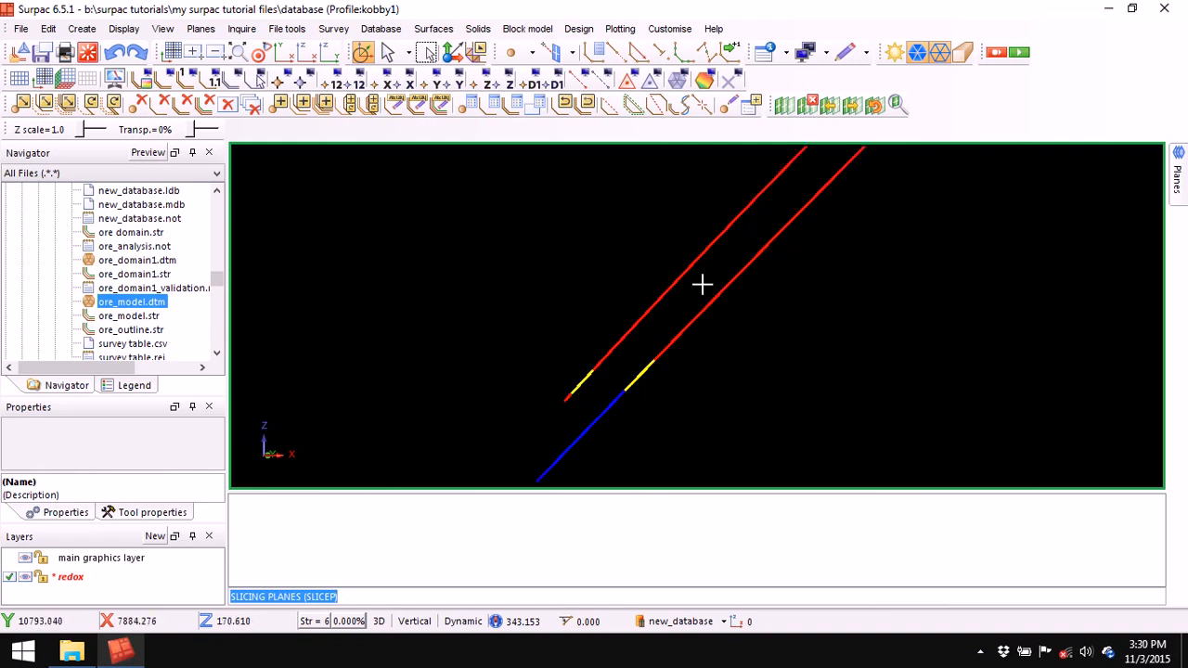
pyautogui.scroll(-2, 703, 278)
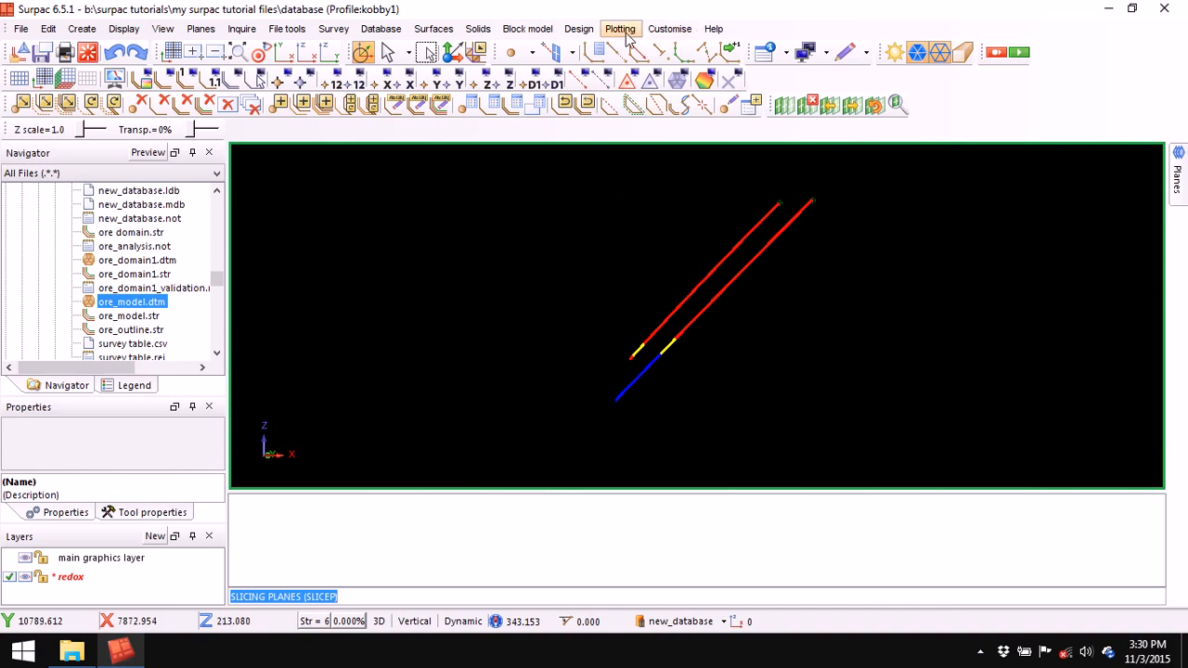
# - Start a new boundary string numbered 8
pyautogui.click(598, 52)
pyautogui.rightClick(556, 266)
pyautogui.click(610, 297)
pyautogui.click(739, 431)
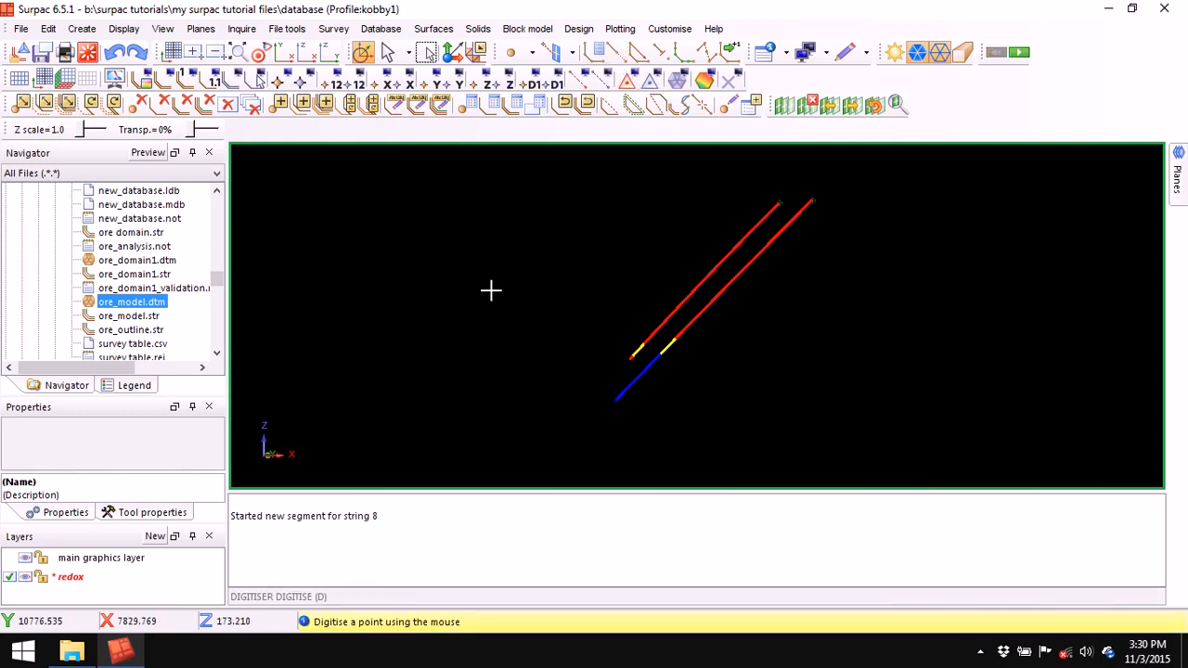
# - Digitise the red string from left of the drillholes to the lower right, then realign the section view
pyautogui.click(494, 271)
pyautogui.click(644, 344)
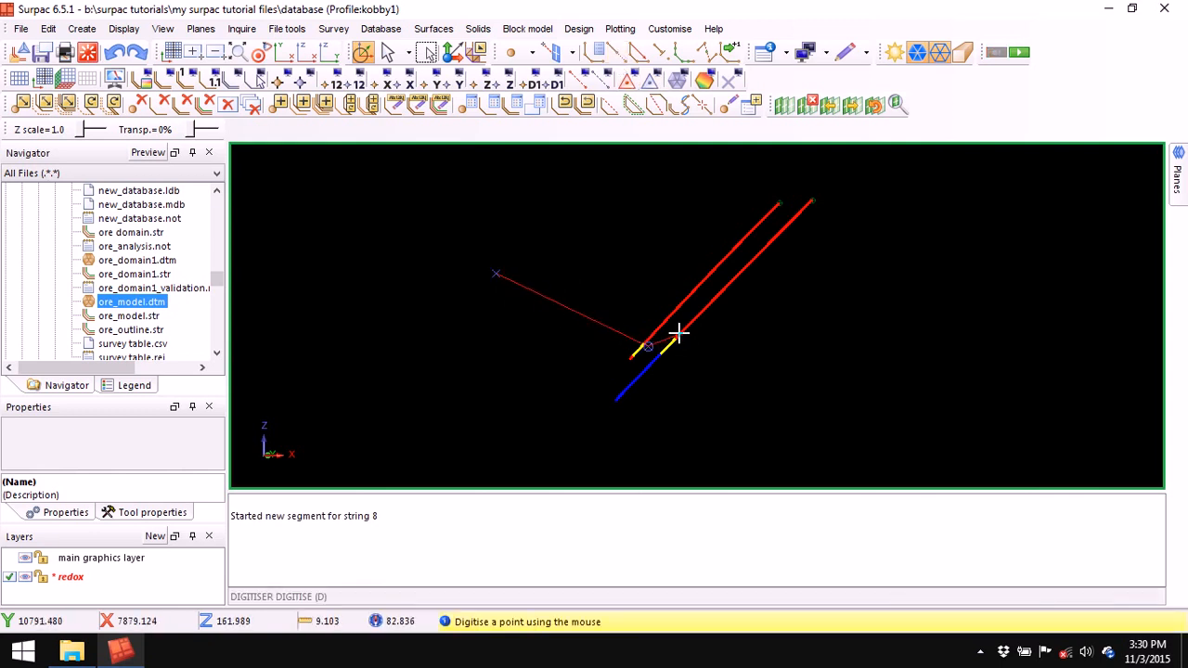
pyautogui.click(893, 453)
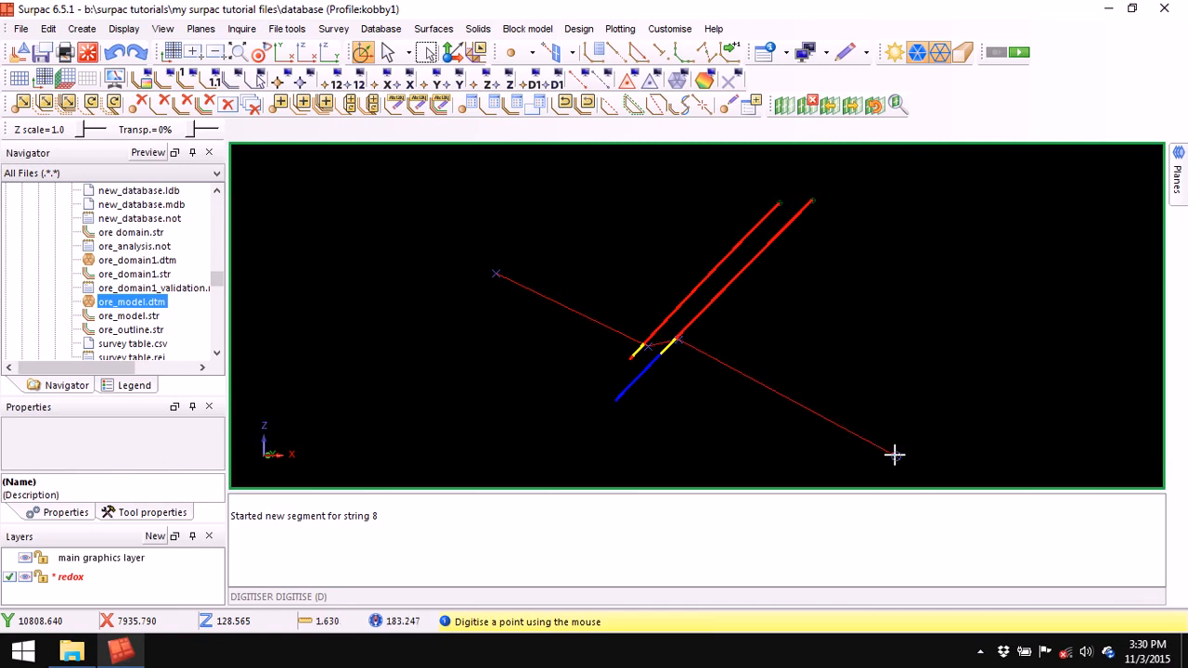
pyautogui.moveTo(692, 409); pyautogui.dragTo(695, 324, button='middle')
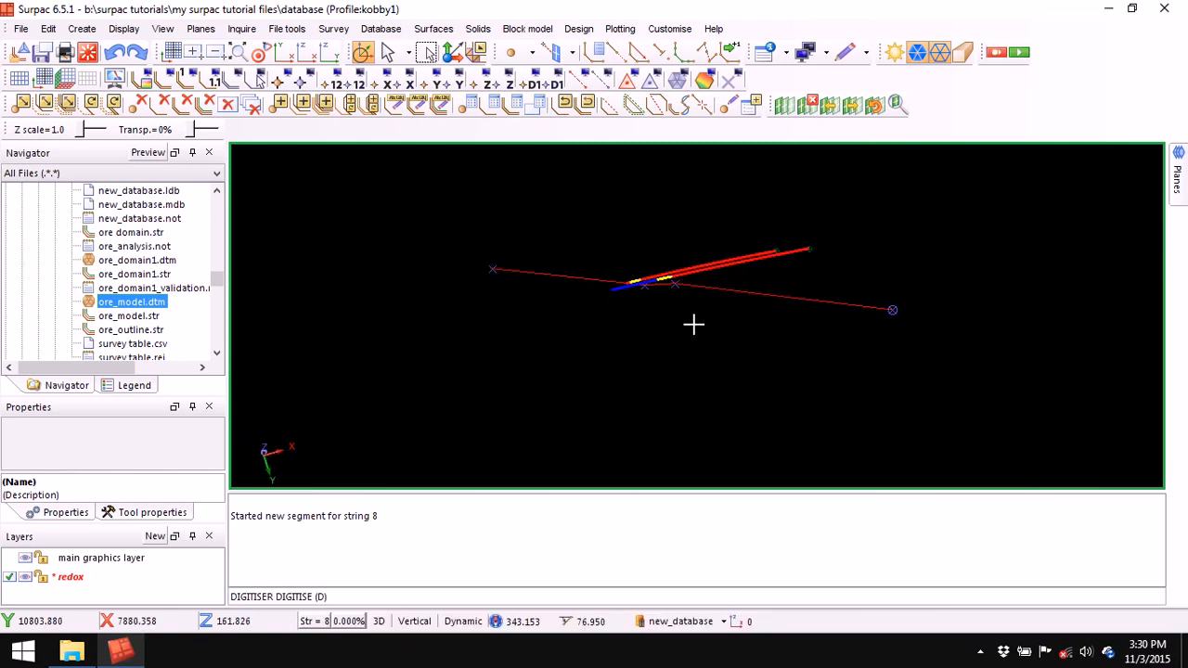
pyautogui.click(307, 54)
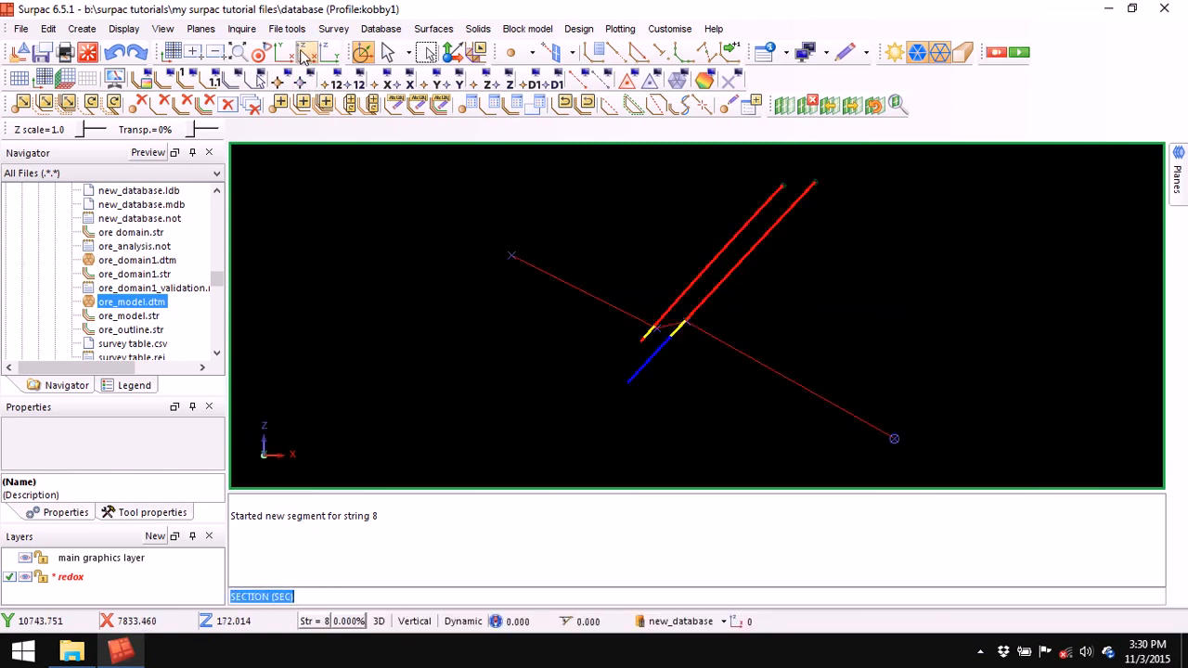
pyautogui.moveTo(719, 360); pyautogui.dragTo(716, 281, button='middle')
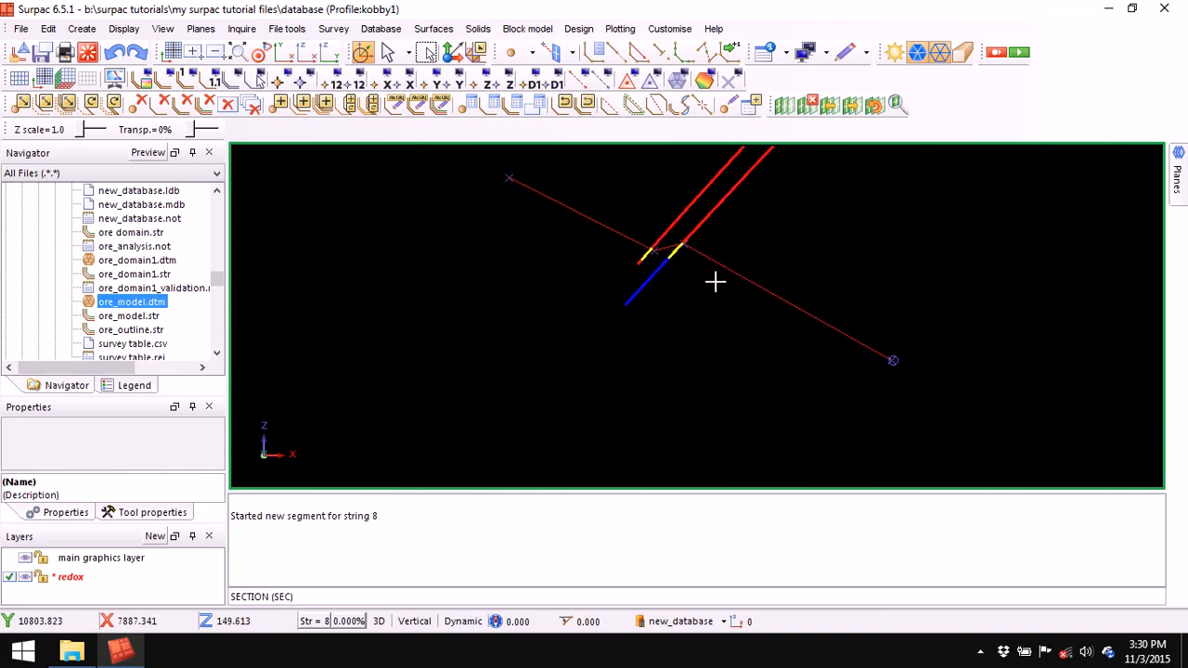
# - Digitise yellow string 6 across both drillholes, then clear the message window
pyautogui.click(594, 53)
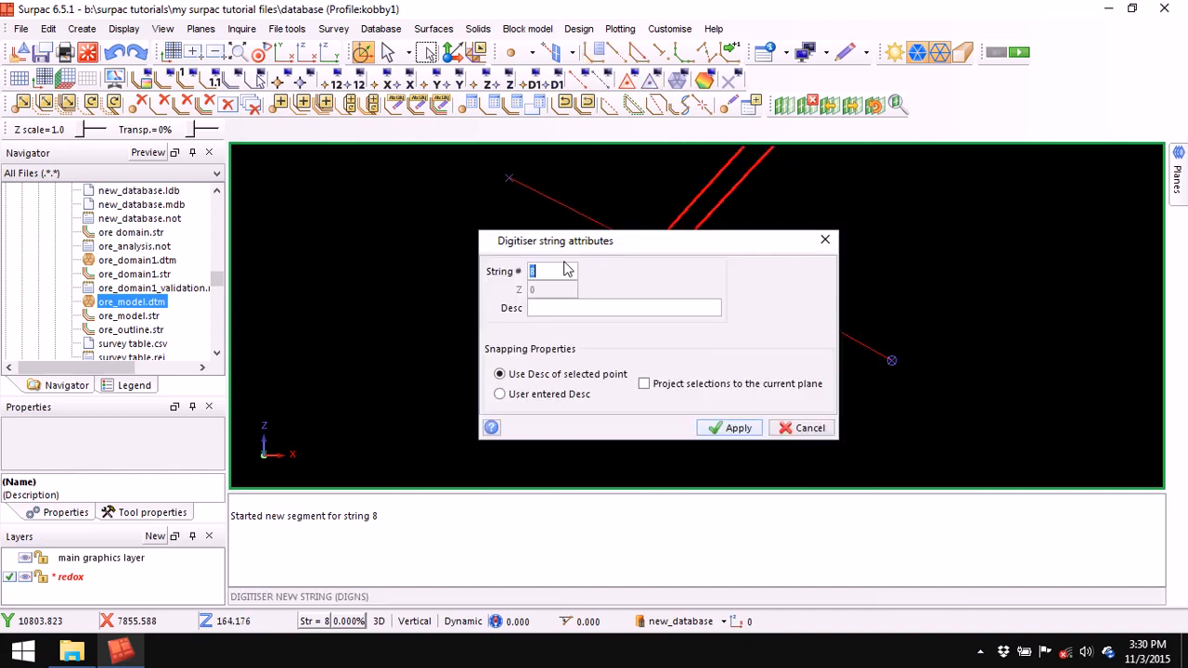
pyautogui.rightClick(547, 272)
pyautogui.click(592, 307)
pyautogui.click(736, 429)
pyautogui.click(615, 53)
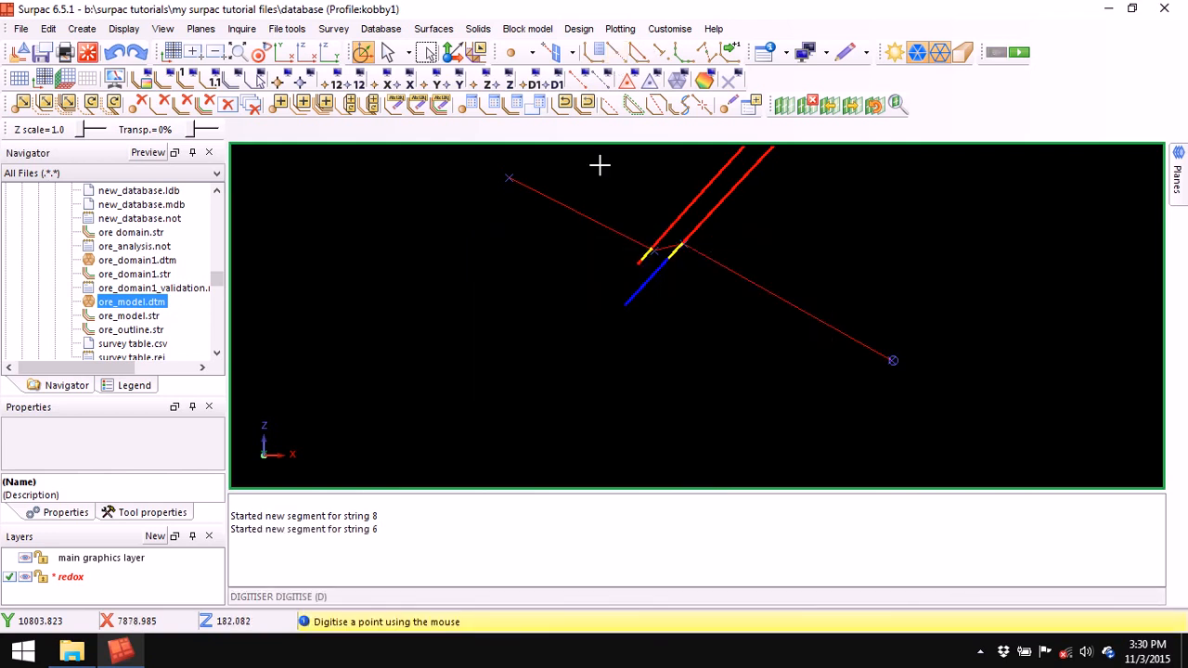
pyautogui.click(478, 192)
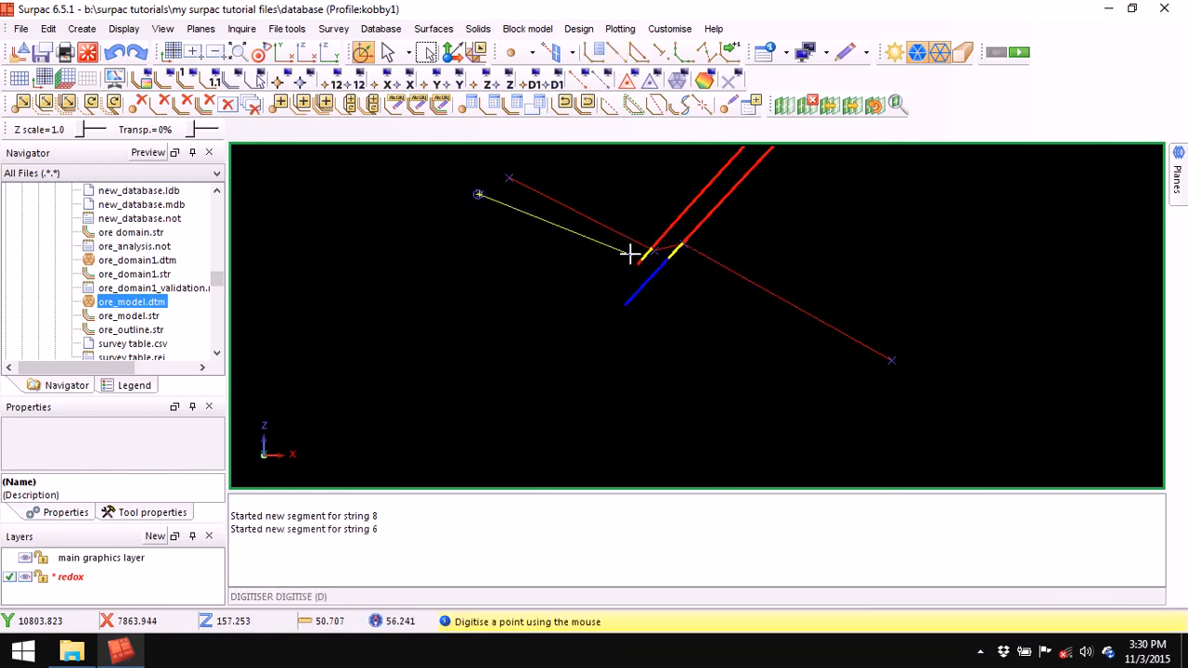
pyautogui.click(647, 257)
pyautogui.click(670, 259)
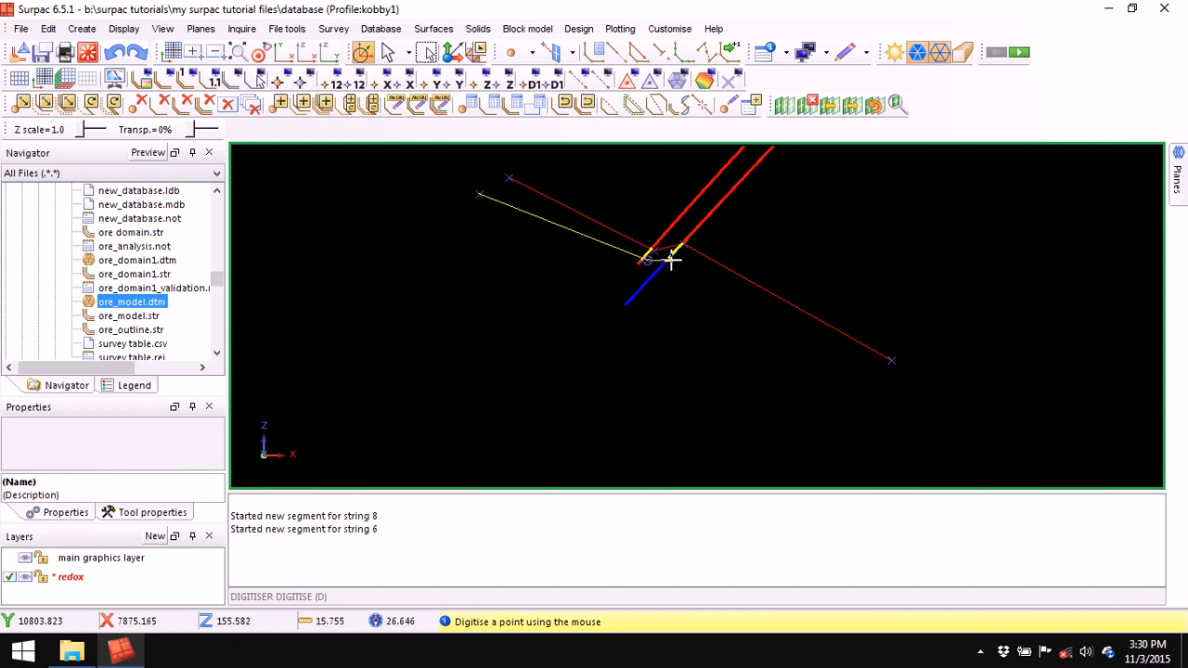
pyautogui.click(900, 390)
pyautogui.press('Escape')
pyautogui.rightClick(674, 511)
pyautogui.click(714, 516)
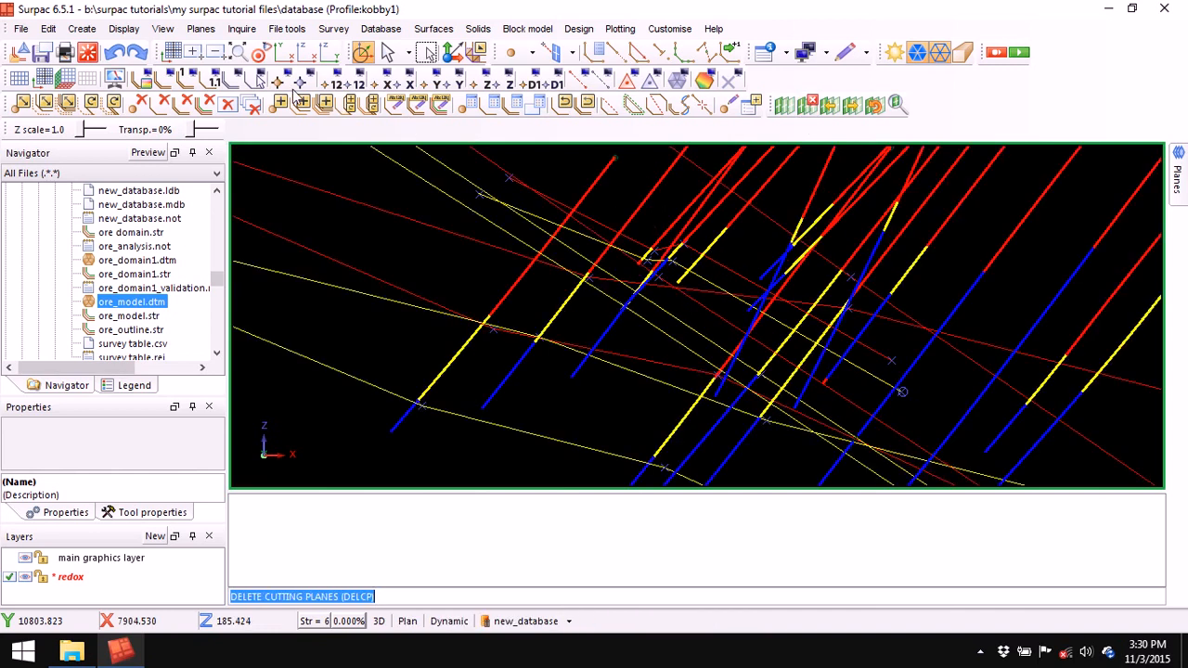
# - Zoom to all drillholes and cut a new slicing-plane section across the next drillholes
pyautogui.click(239, 54)
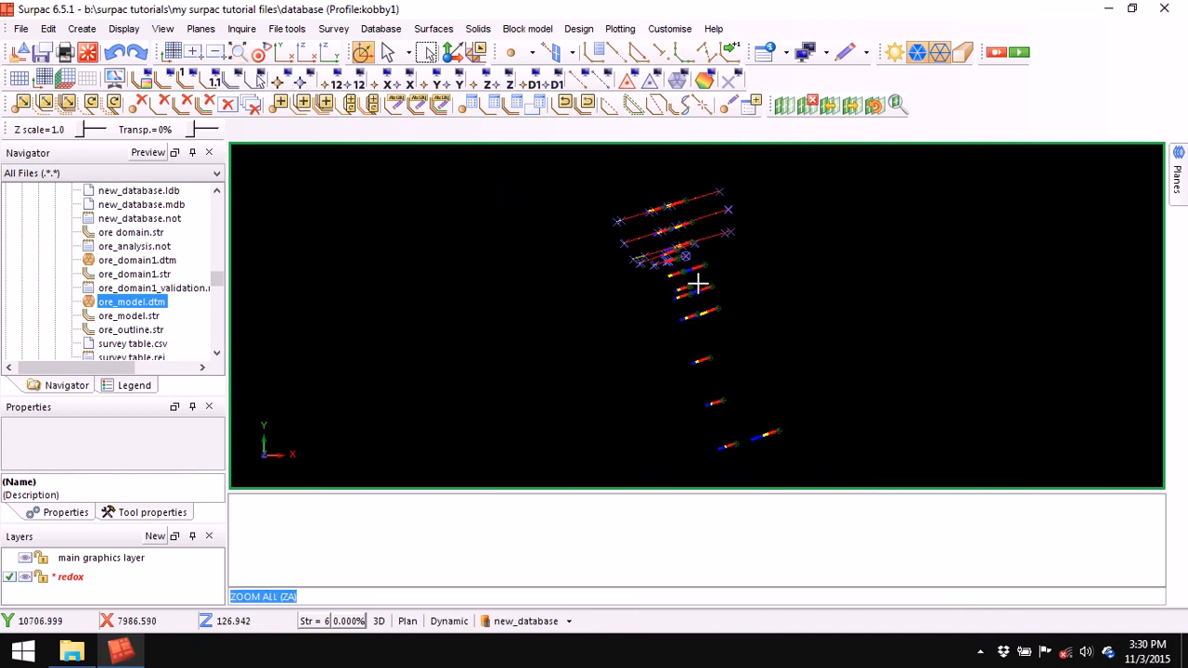
pyautogui.click(783, 105)
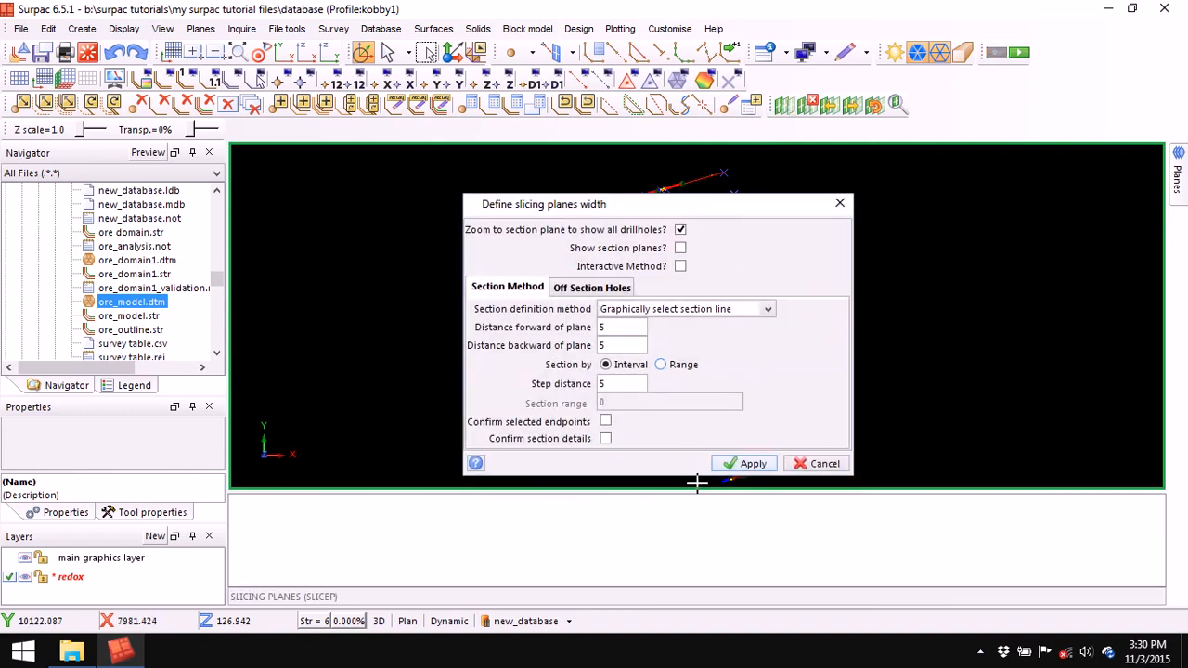
pyautogui.click(746, 463)
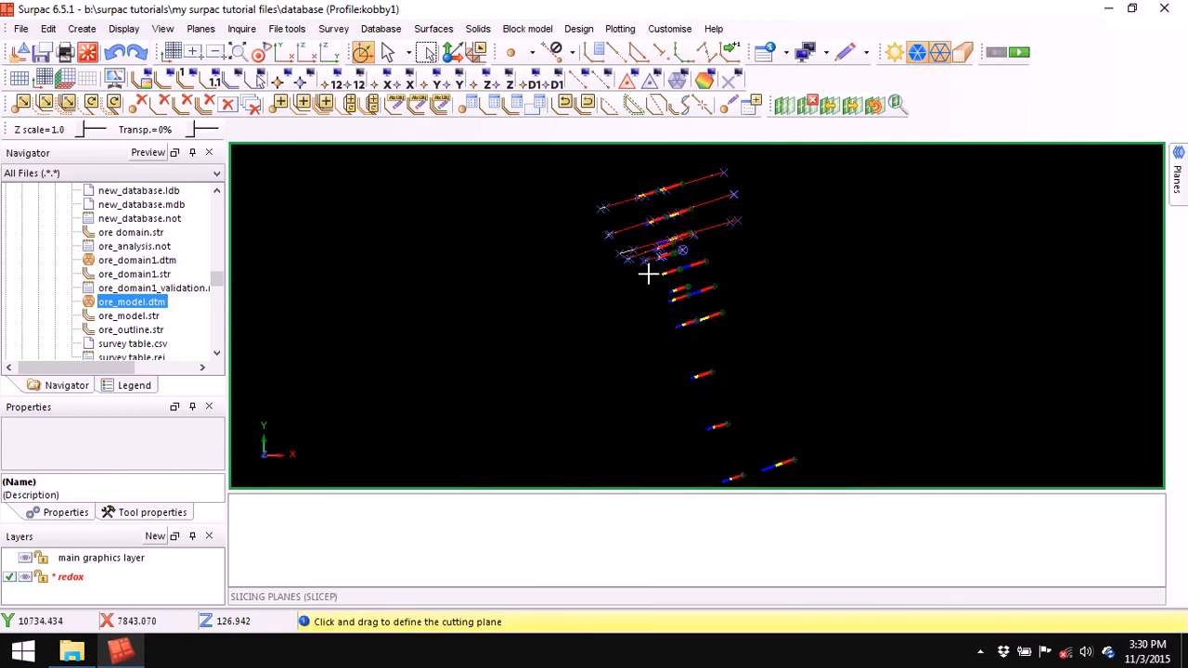
pyautogui.moveTo(642, 276); pyautogui.dragTo(741, 251)
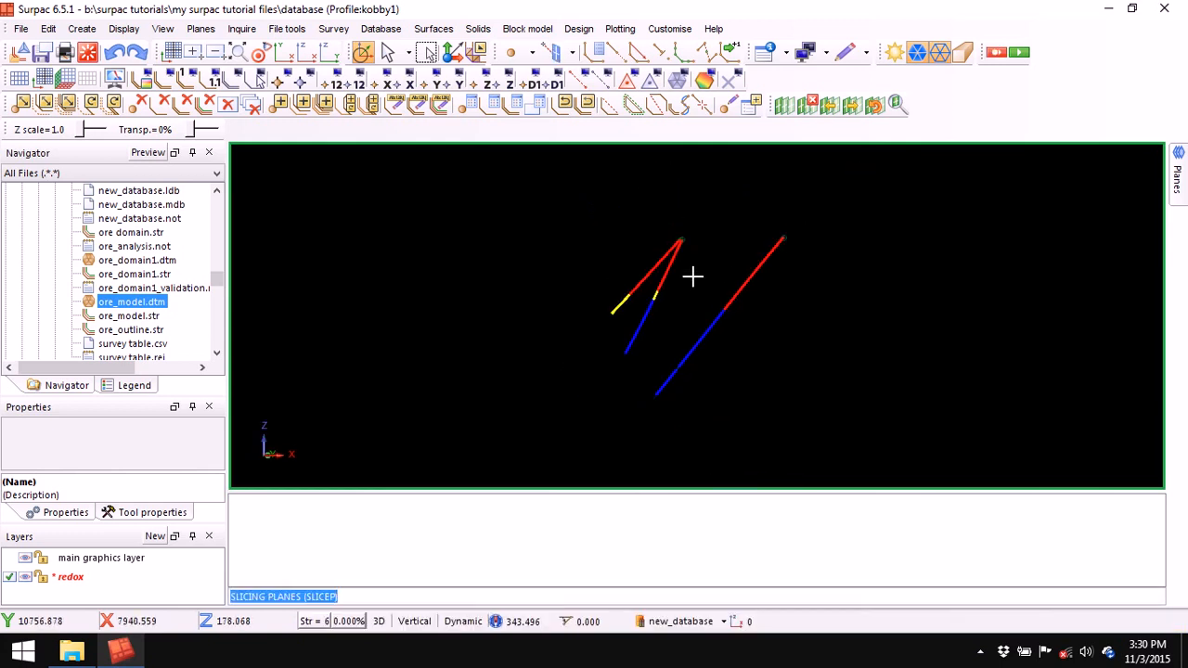
# - Digitise red string 8 across the section, snapping to each drillhole's boundary
pyautogui.click(596, 52)
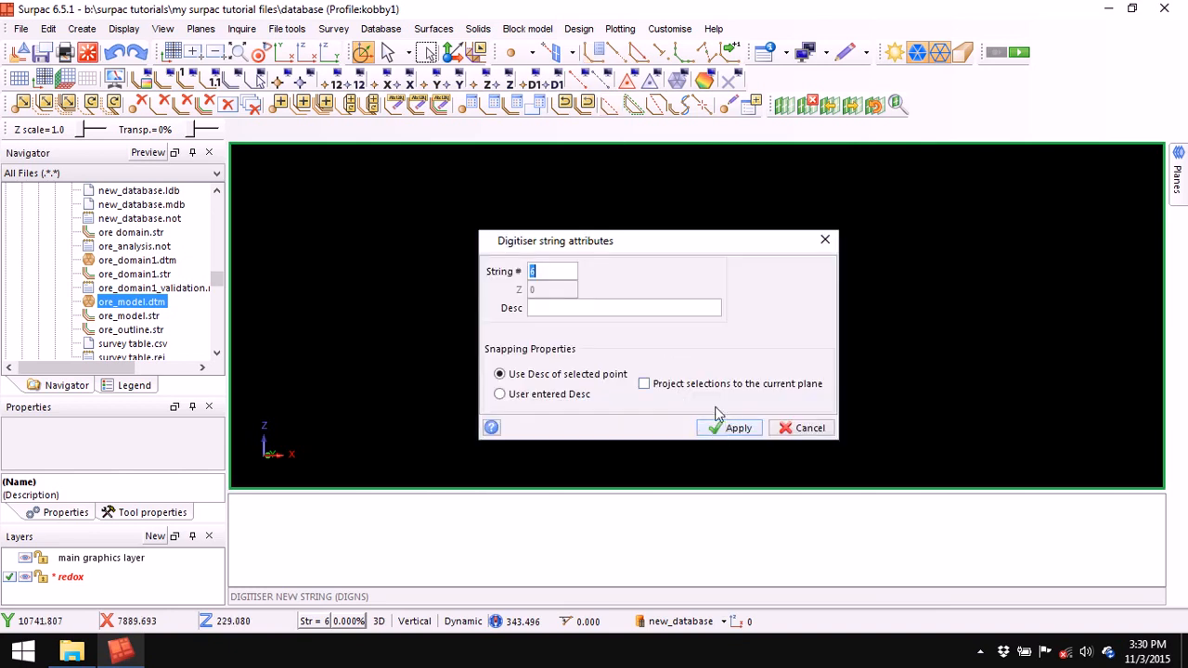
pyautogui.rightClick(541, 271)
pyautogui.click(592, 311)
pyautogui.click(736, 428)
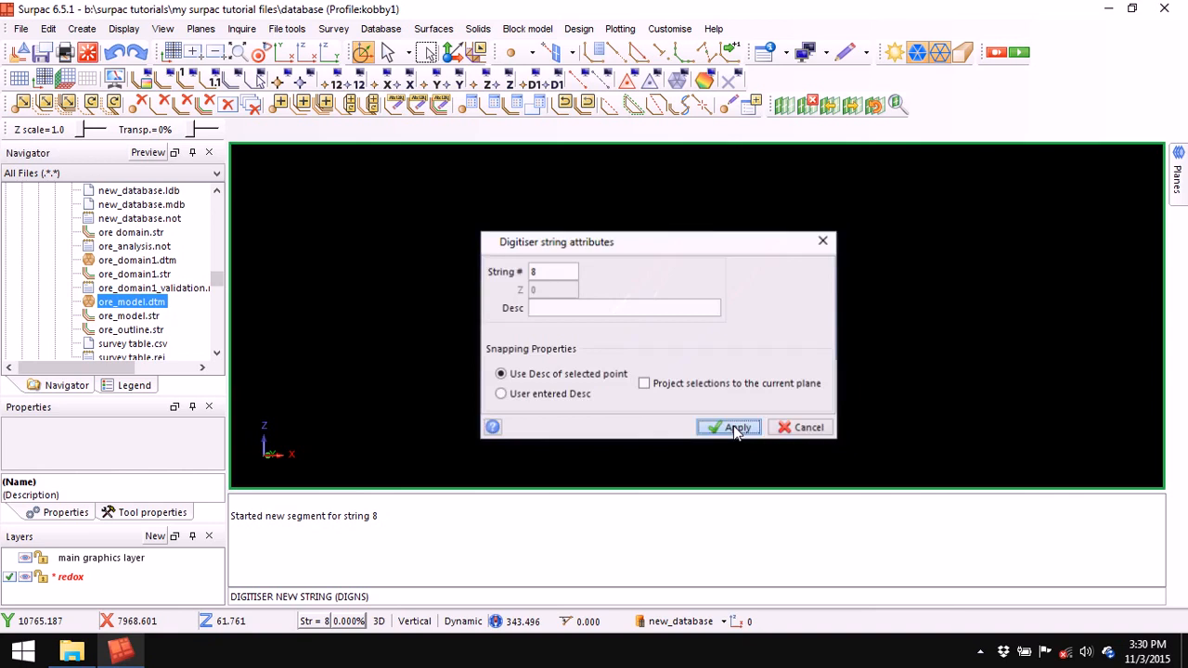
pyautogui.click(614, 54)
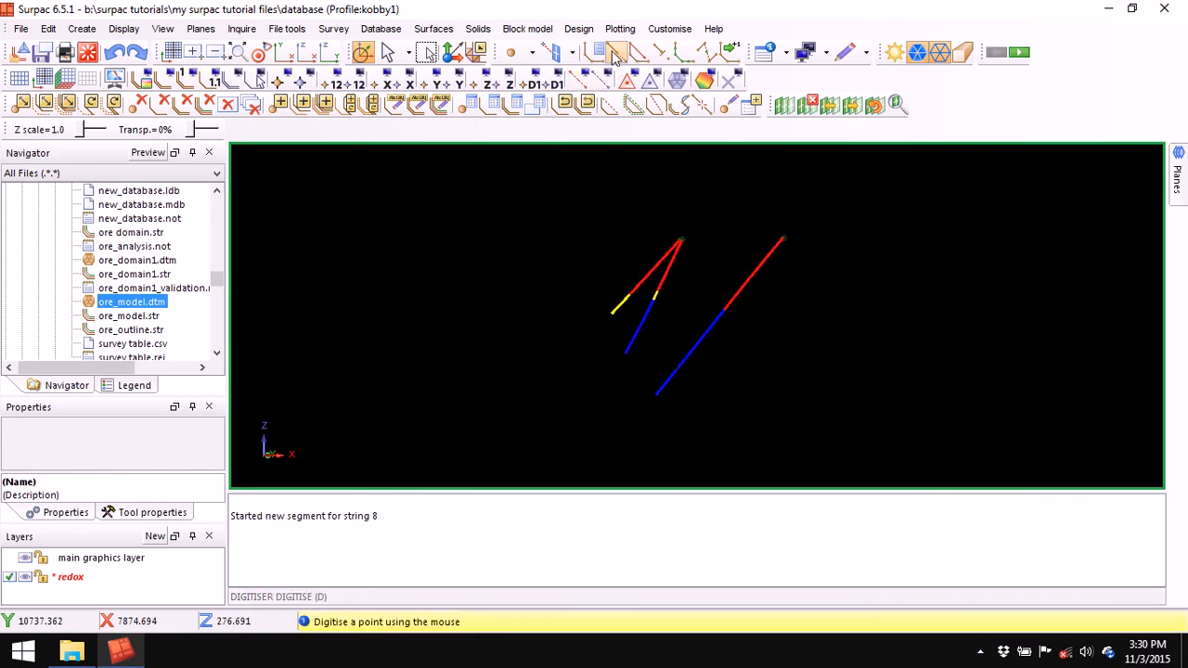
pyautogui.click(463, 232)
pyautogui.click(656, 293)
pyautogui.click(723, 310)
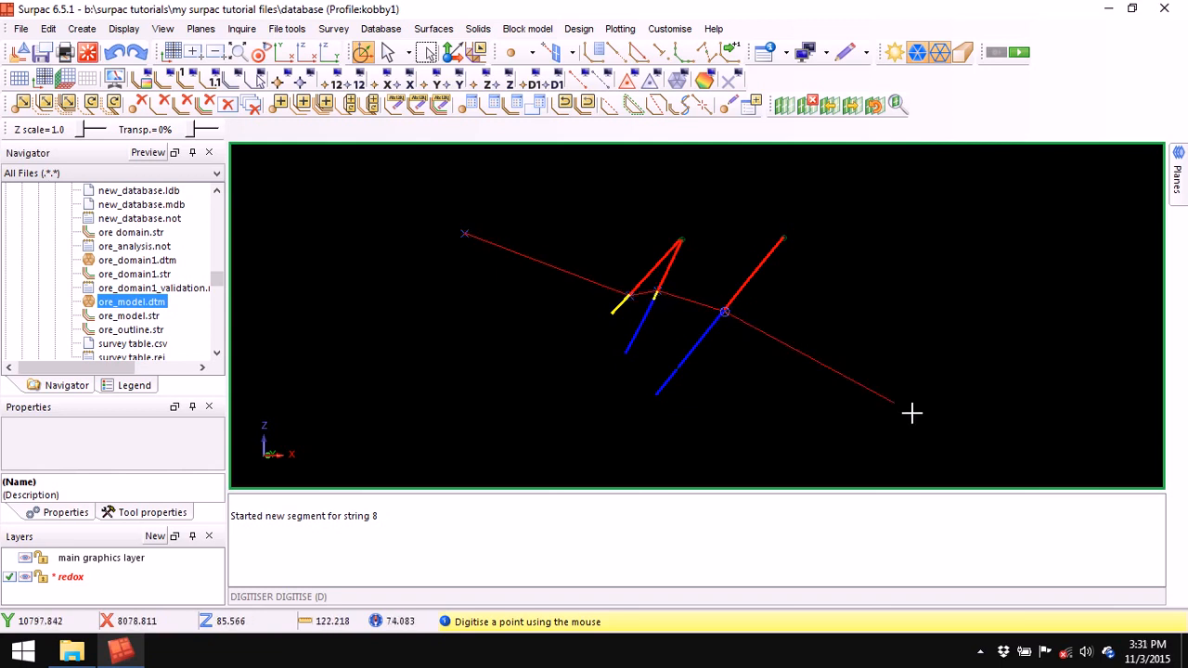
pyautogui.press('Escape')
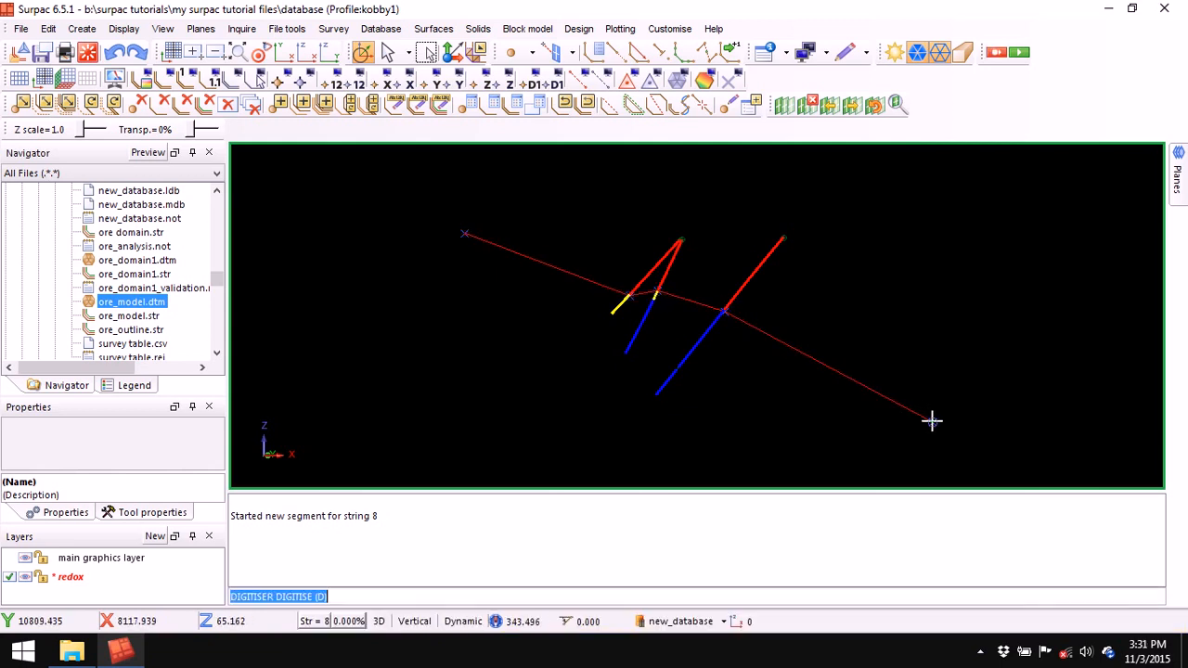
pyautogui.click(931, 420)
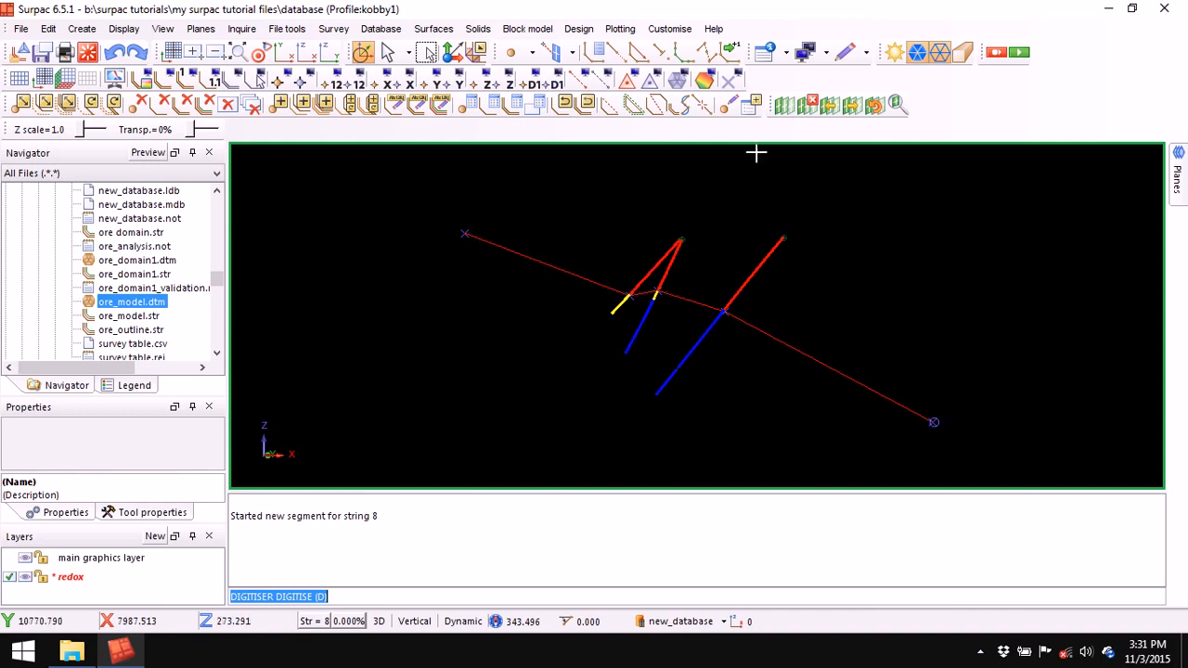
# - Digitise yellow string 6 across the three drillholes' lower boundary contacts
pyautogui.click(594, 52)
pyautogui.rightClick(546, 271)
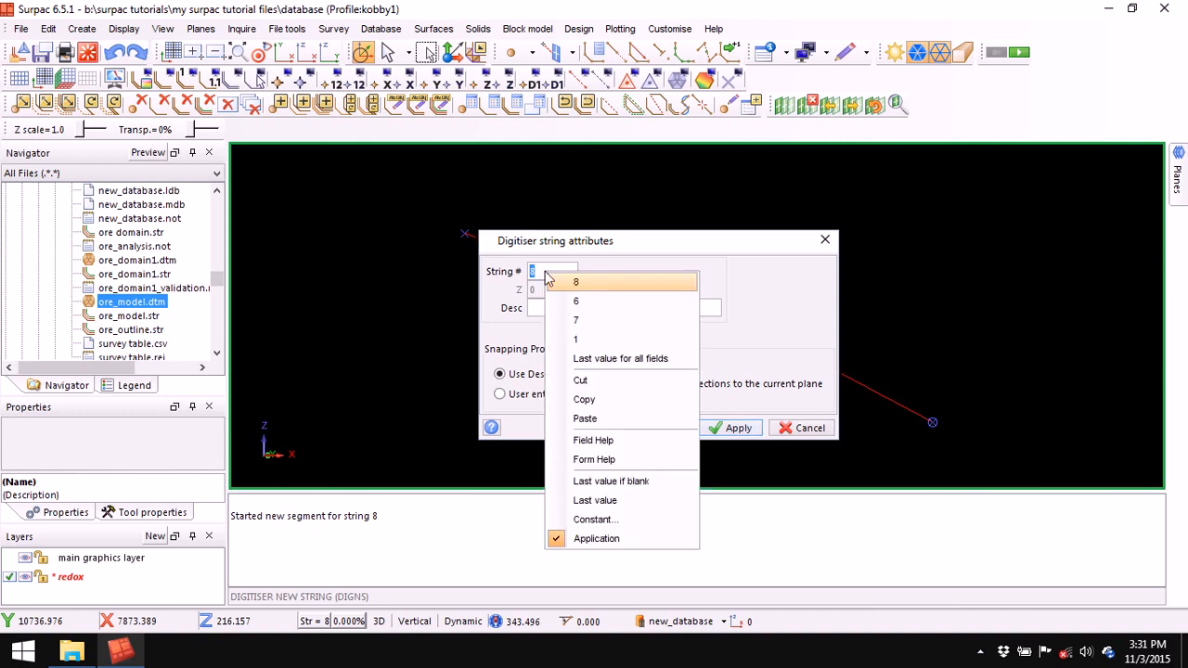
pyautogui.click(592, 301)
pyautogui.moveTo(681, 239); pyautogui.dragTo(611, 179)
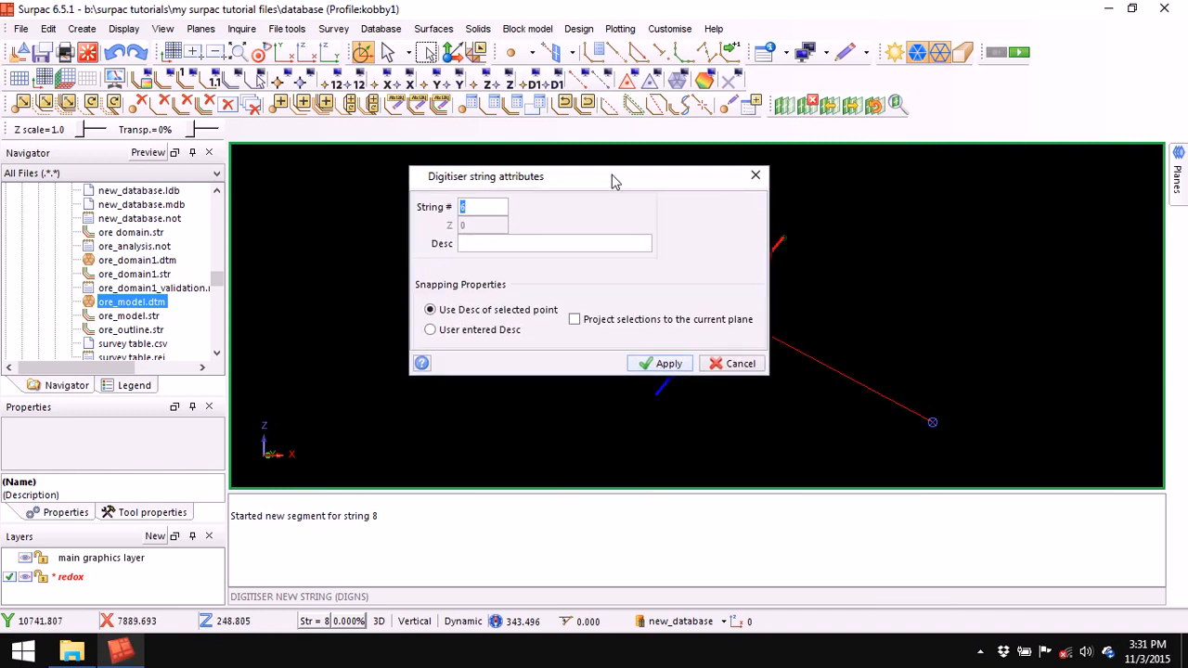
pyautogui.click(666, 364)
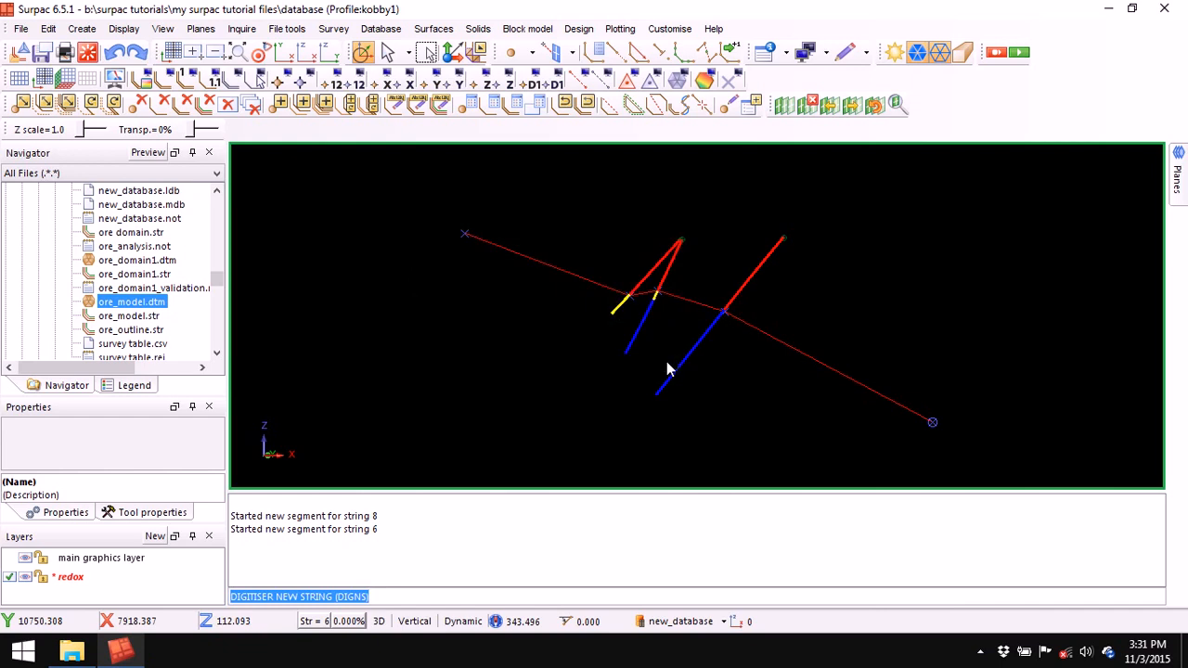
pyautogui.click(614, 52)
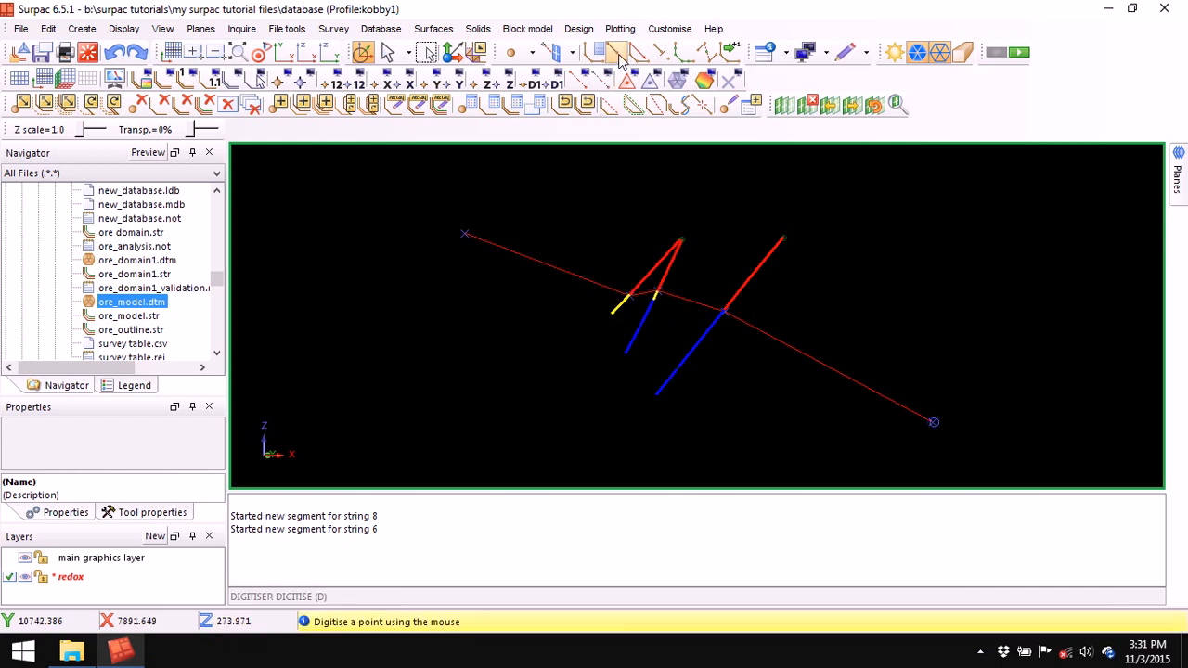
pyautogui.click(456, 246)
pyautogui.click(612, 311)
pyautogui.click(652, 297)
pyautogui.click(717, 321)
pyautogui.click(934, 441)
pyautogui.press('Escape')
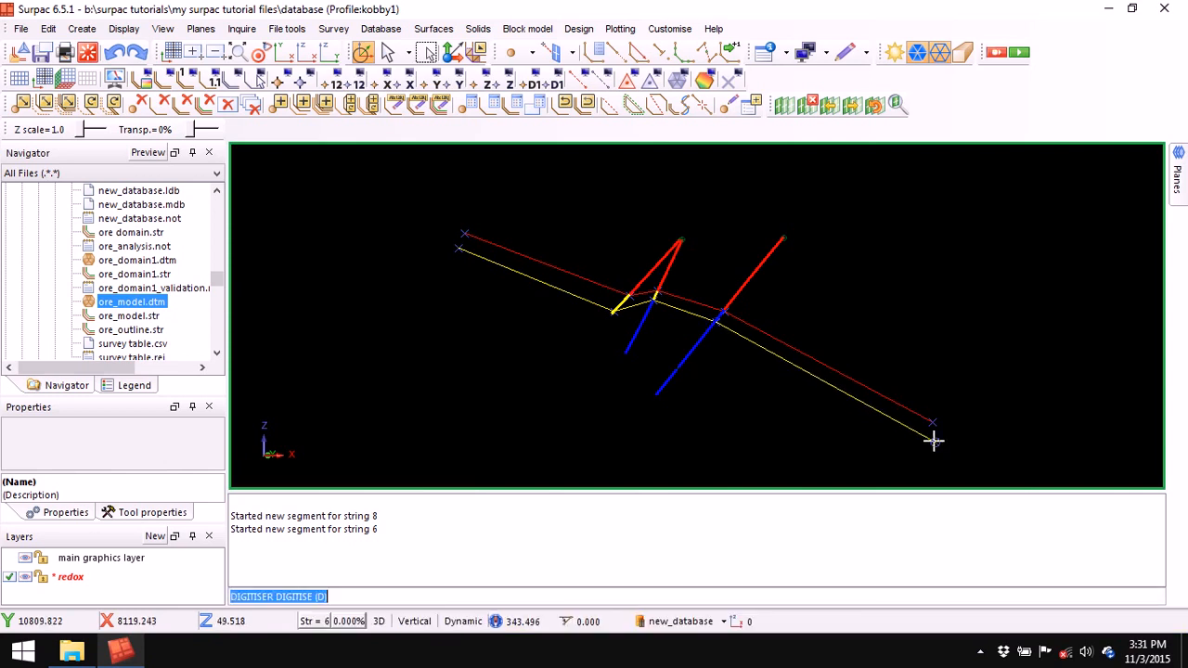
# - Delete the cutting plane, zoom to all, and slice a section across the next drillhole pair
pyautogui.click(809, 102)
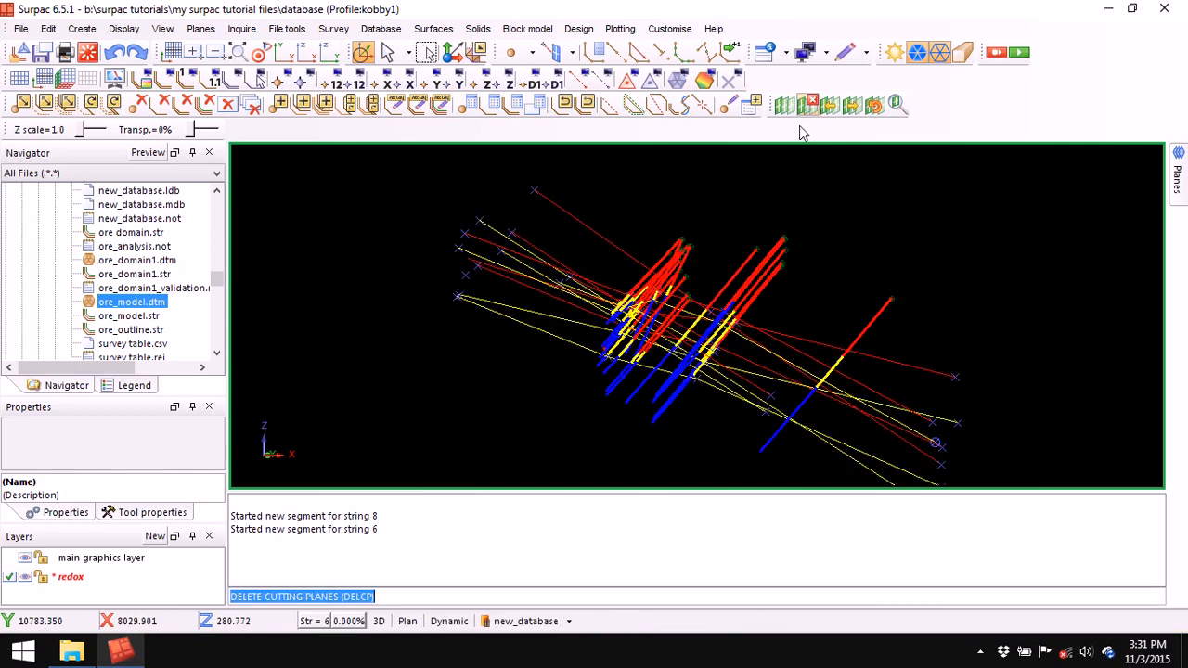
pyautogui.click(239, 53)
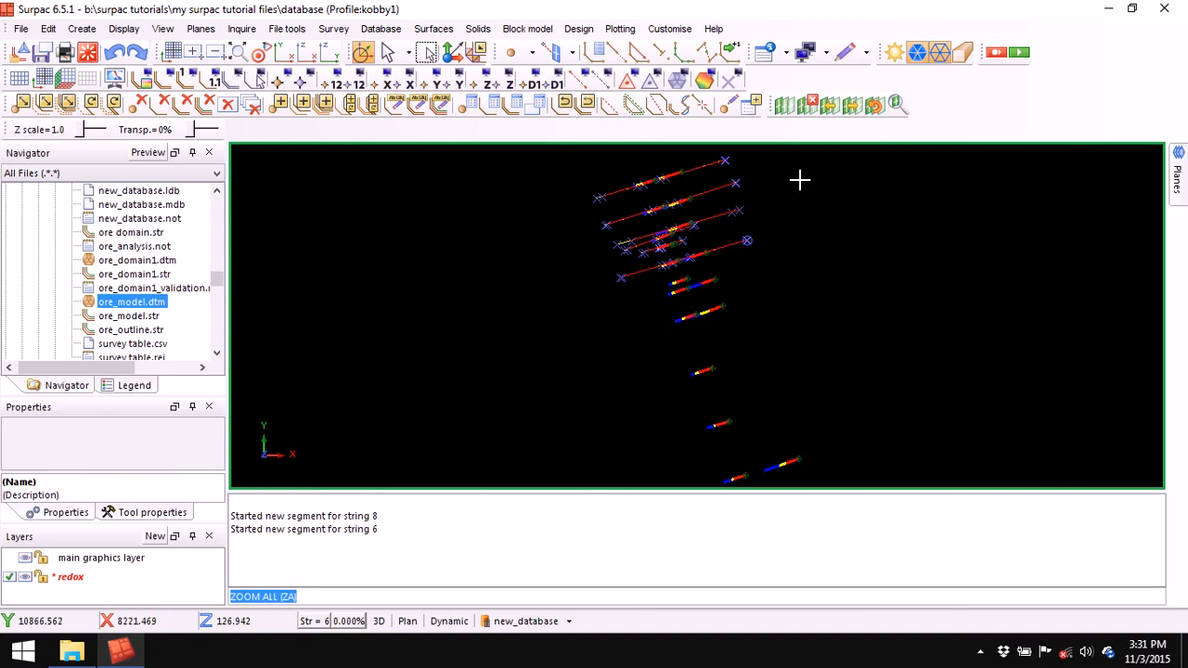
pyautogui.click(780, 104)
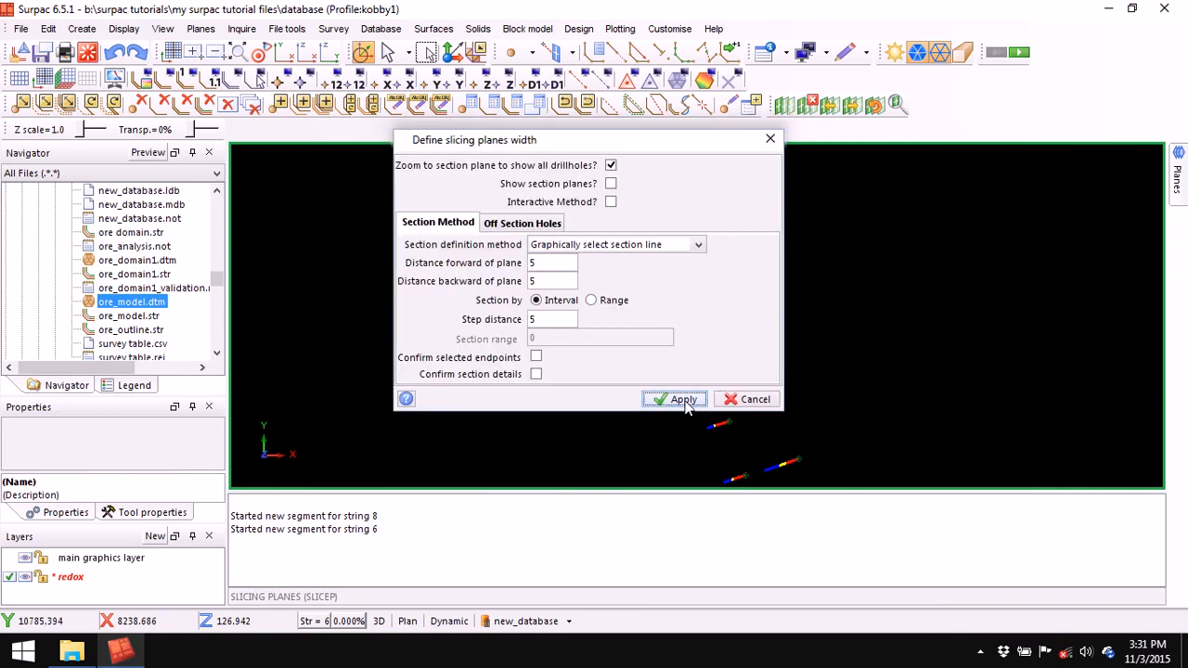
pyautogui.click(687, 401)
pyautogui.moveTo(647, 292); pyautogui.dragTo(714, 268)
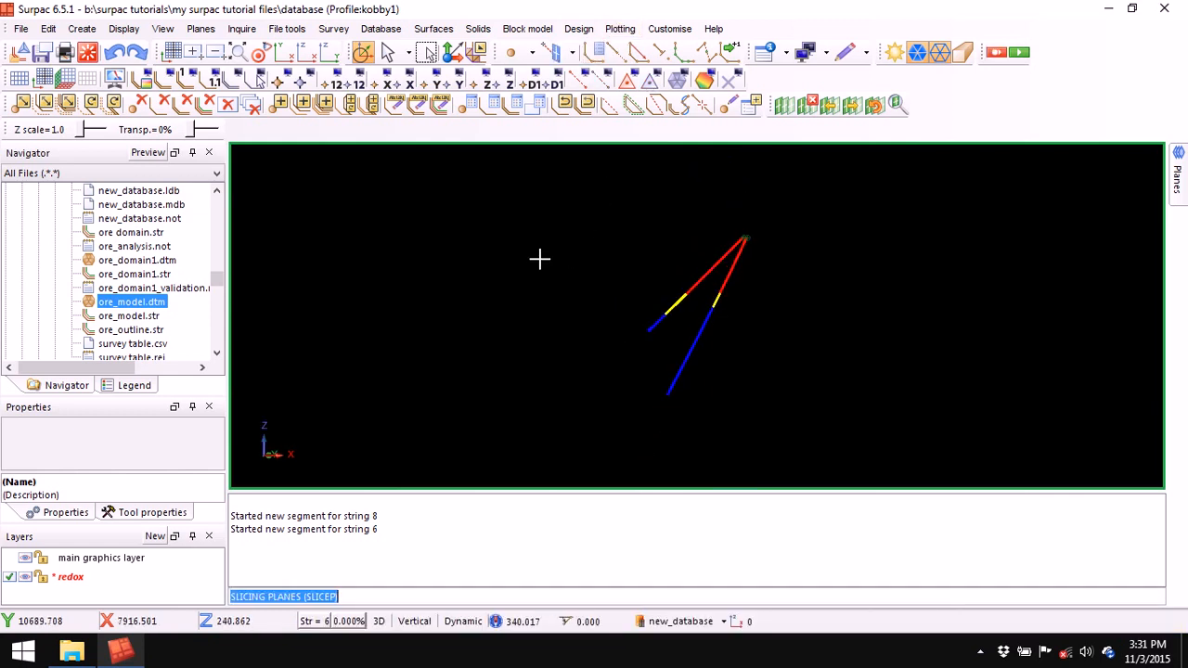
# - Digitise red string 8 across the section through the red boundary contact
pyautogui.press('n')
pyautogui.rightClick(479, 208)
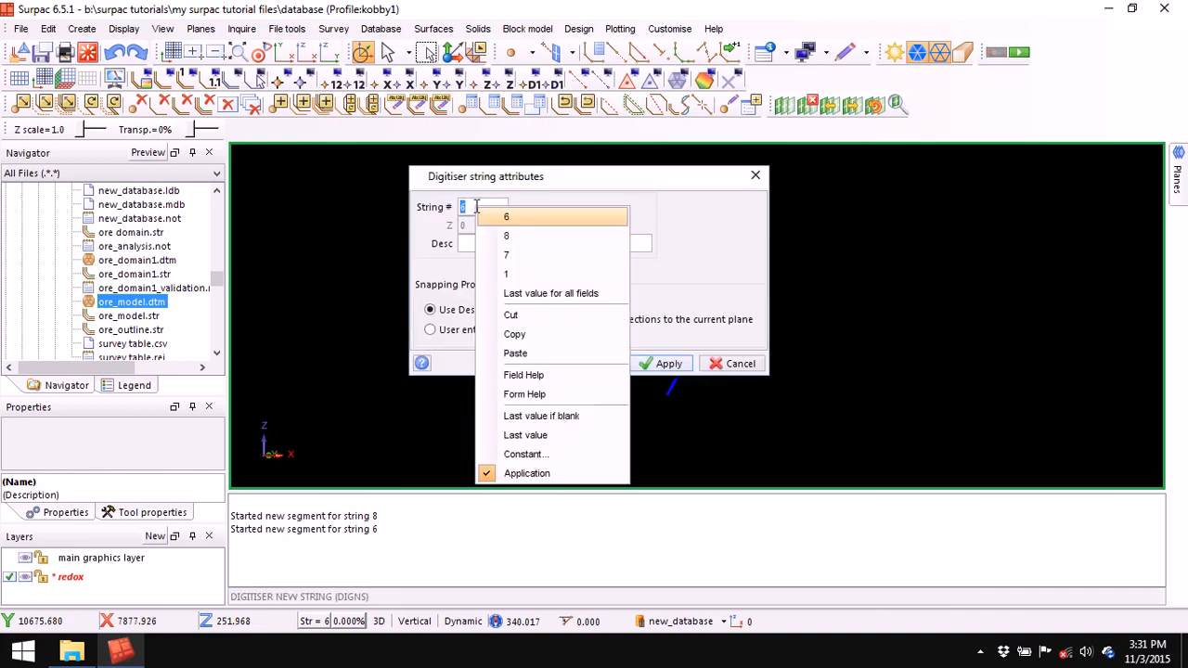
pyautogui.click(516, 238)
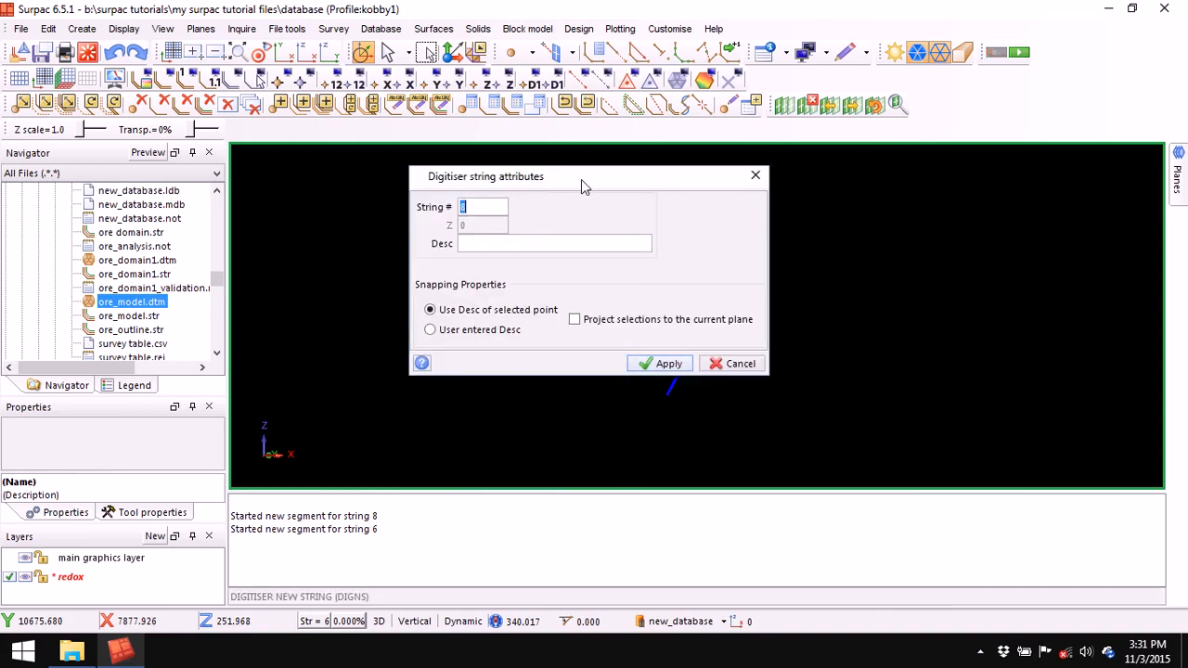
pyautogui.click(664, 366)
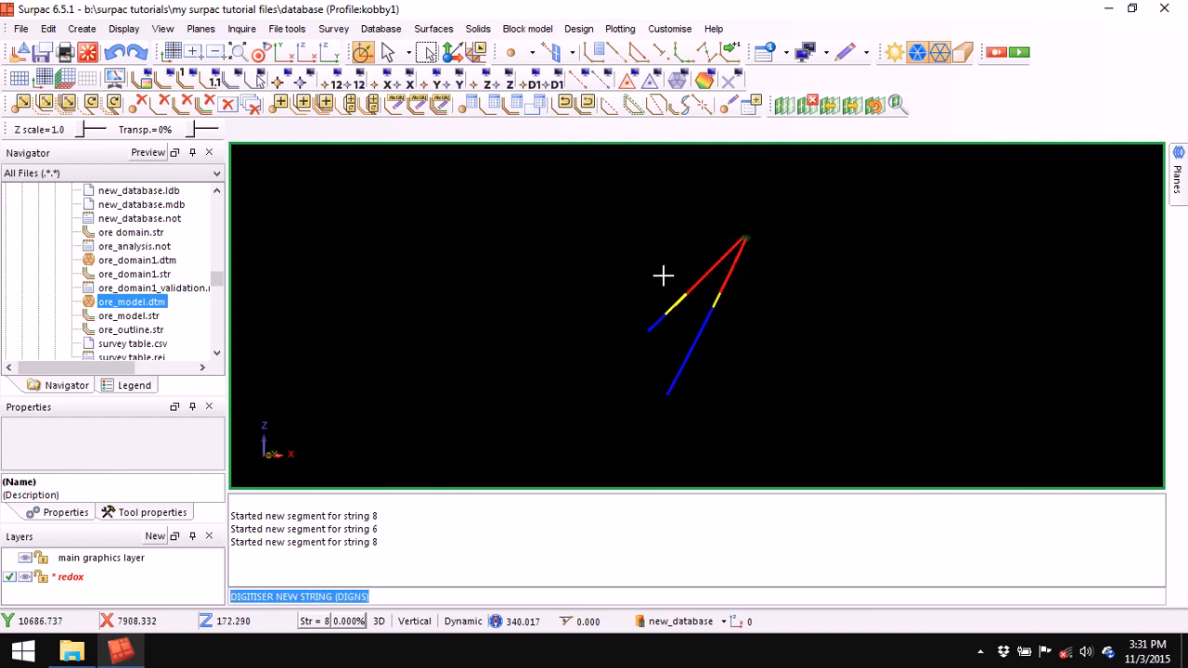
pyautogui.click(616, 52)
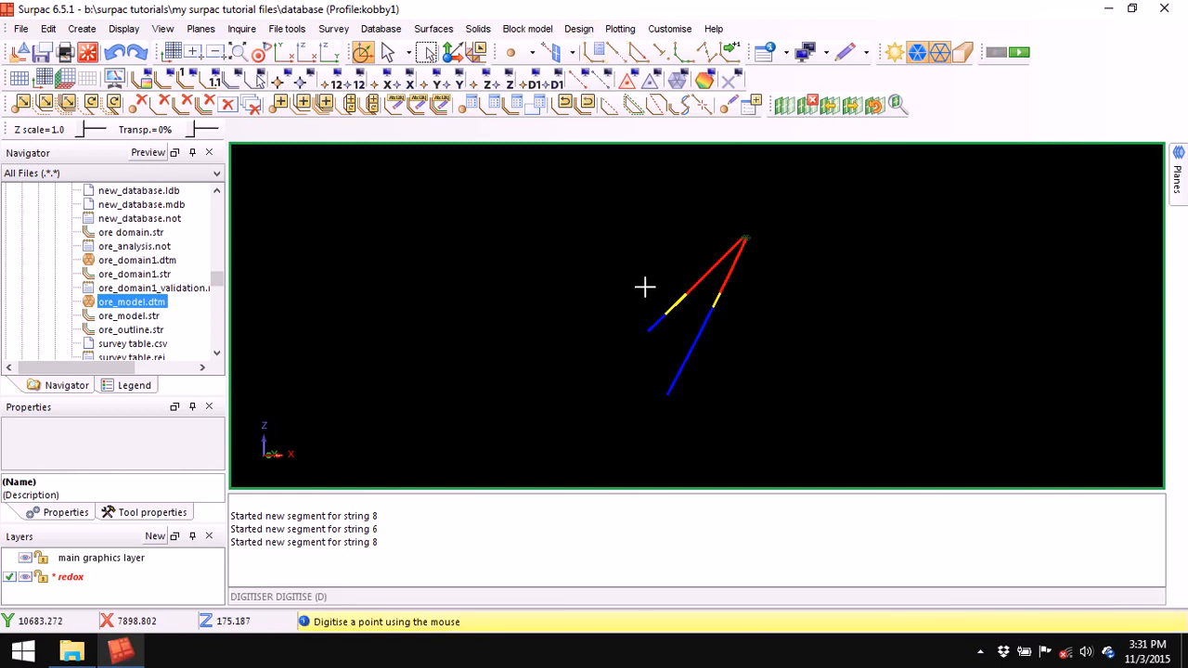
pyautogui.click(531, 218)
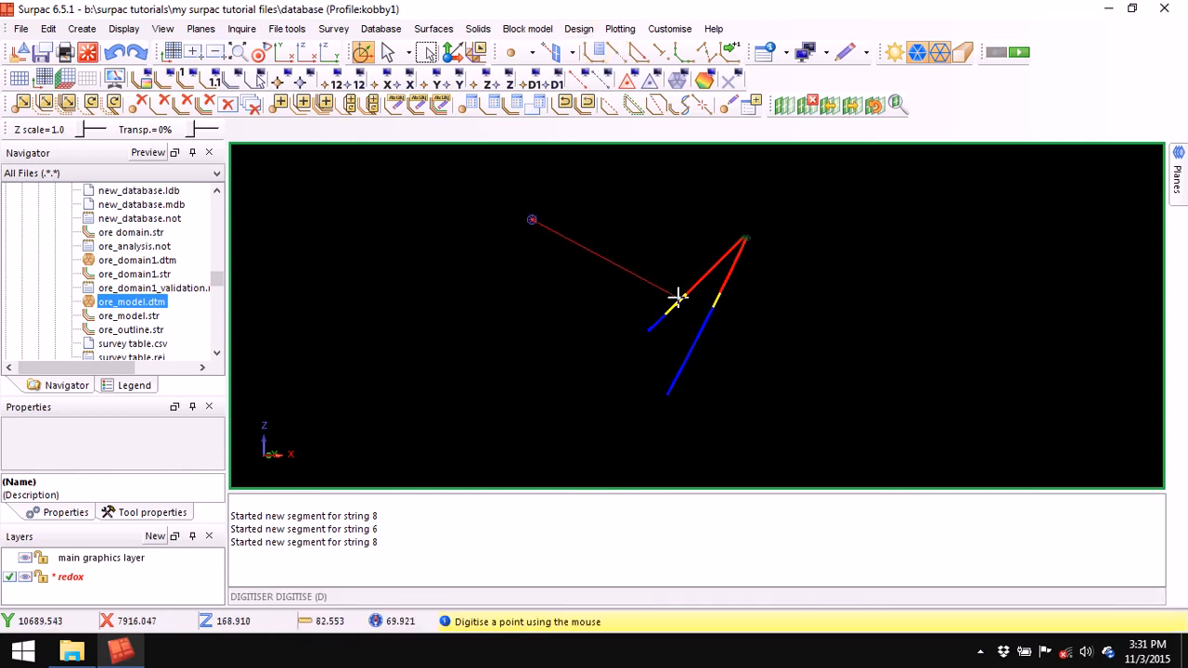
pyautogui.click(722, 294)
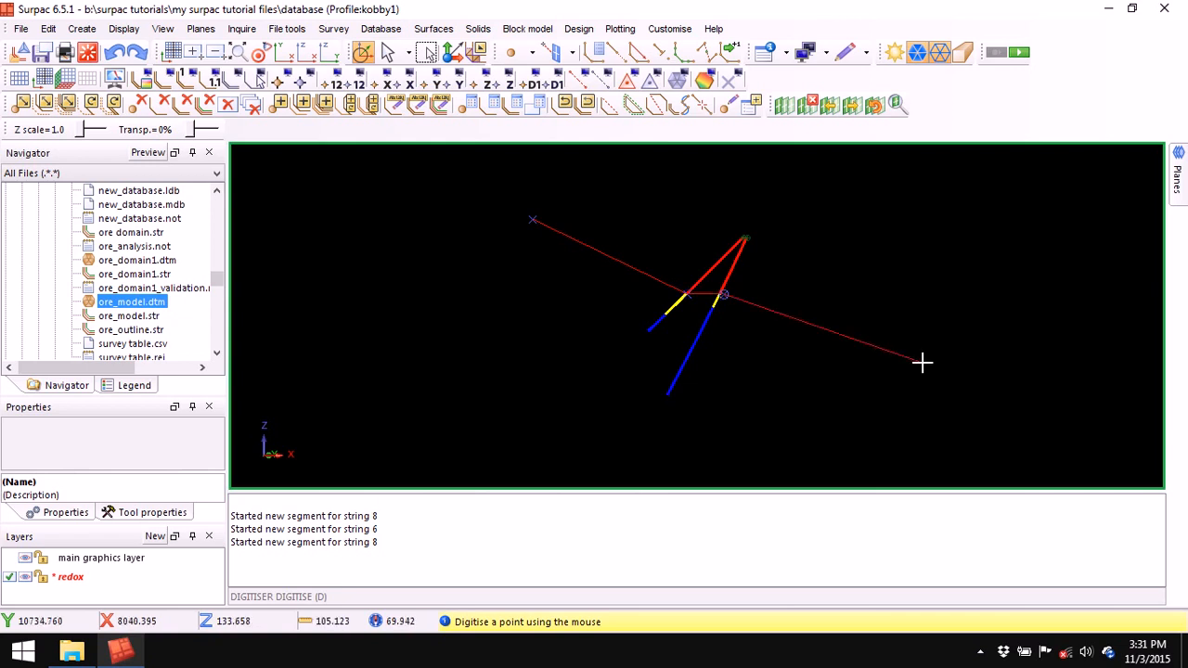
pyautogui.click(952, 396)
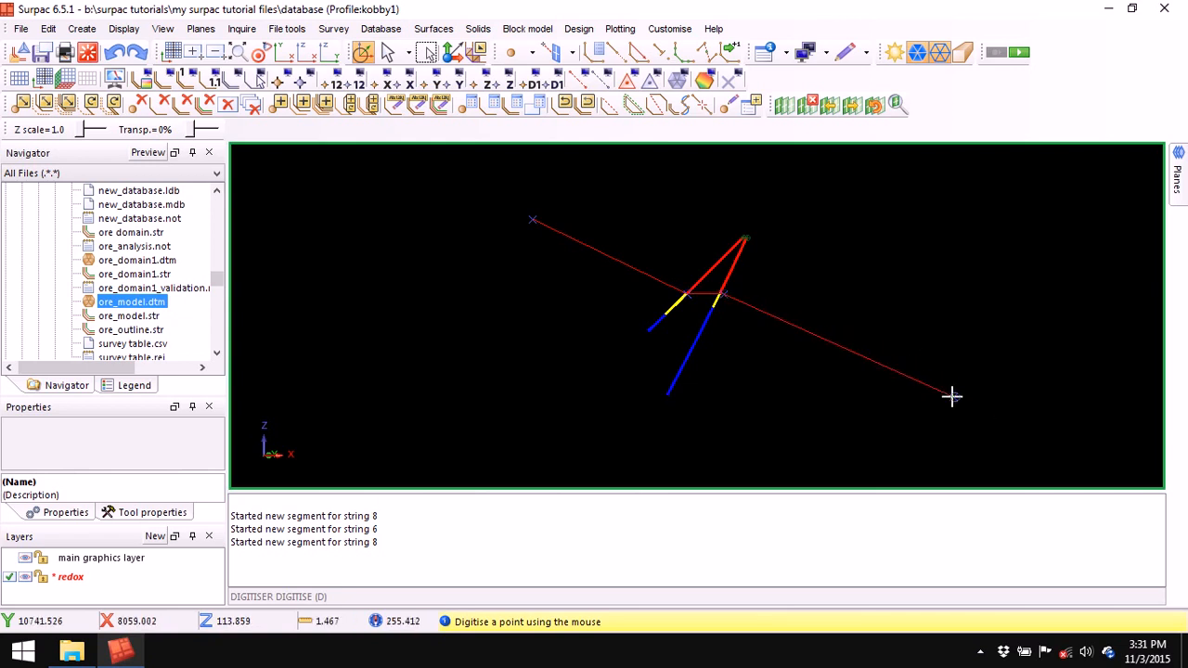
pyautogui.press('Escape')
# - Digitise yellow string 6 through both yellow boundaries, then clear the message window
pyautogui.click(595, 52)
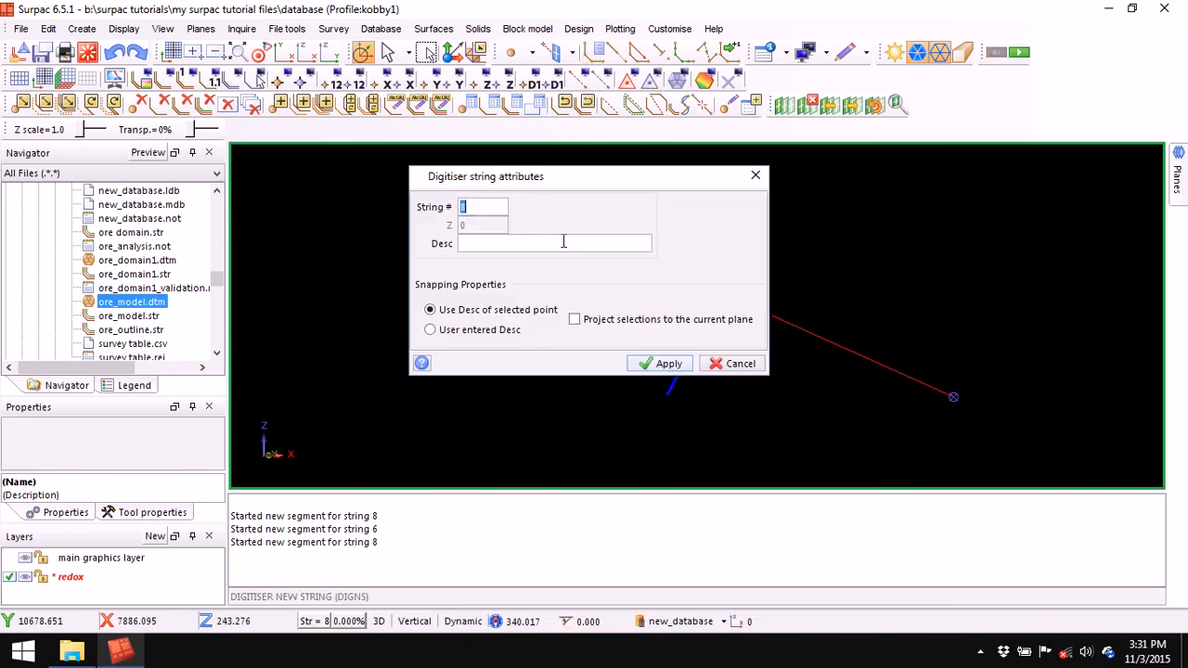
pyautogui.rightClick(472, 206)
pyautogui.click(510, 237)
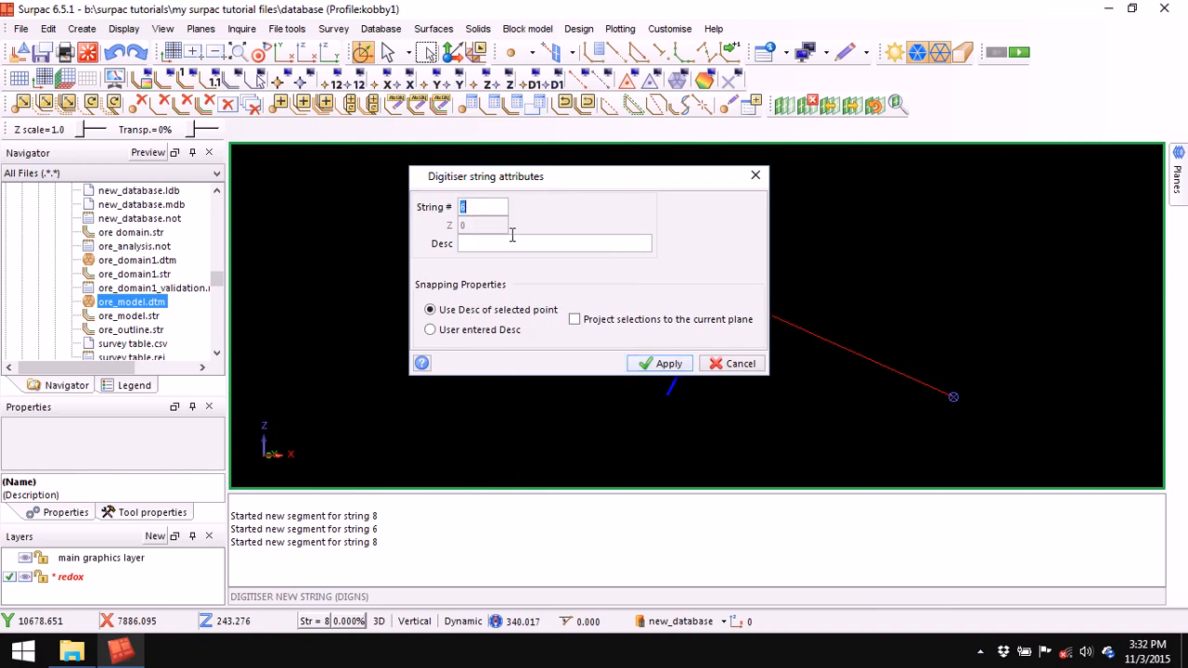
pyautogui.click(668, 362)
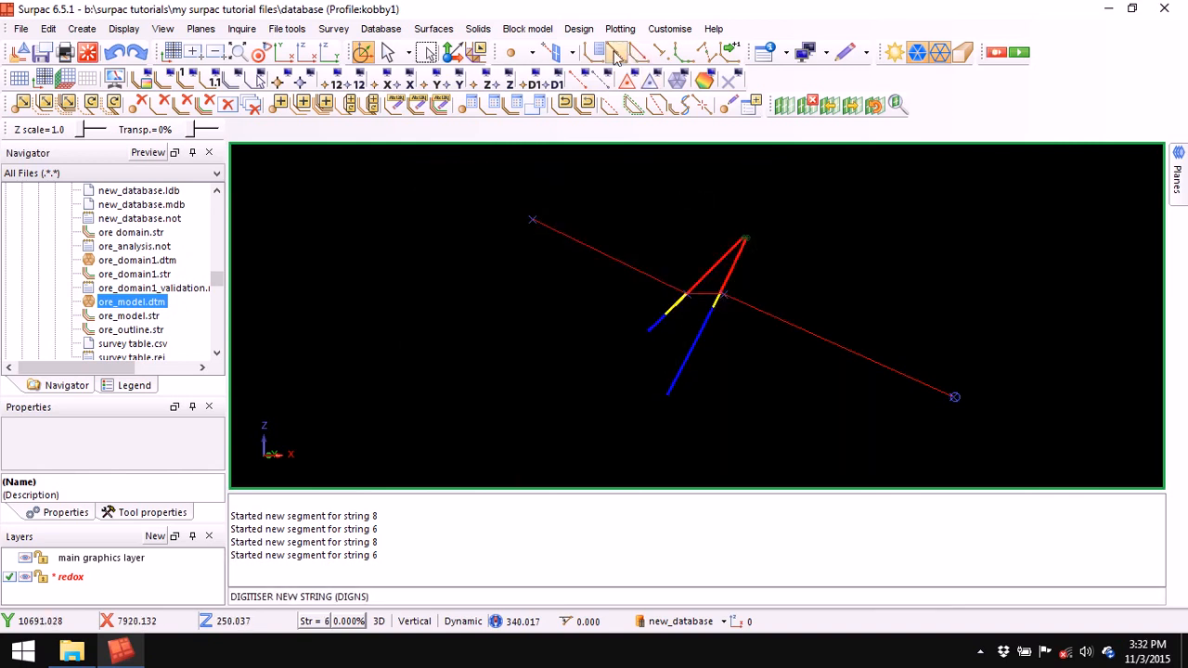
pyautogui.click(617, 54)
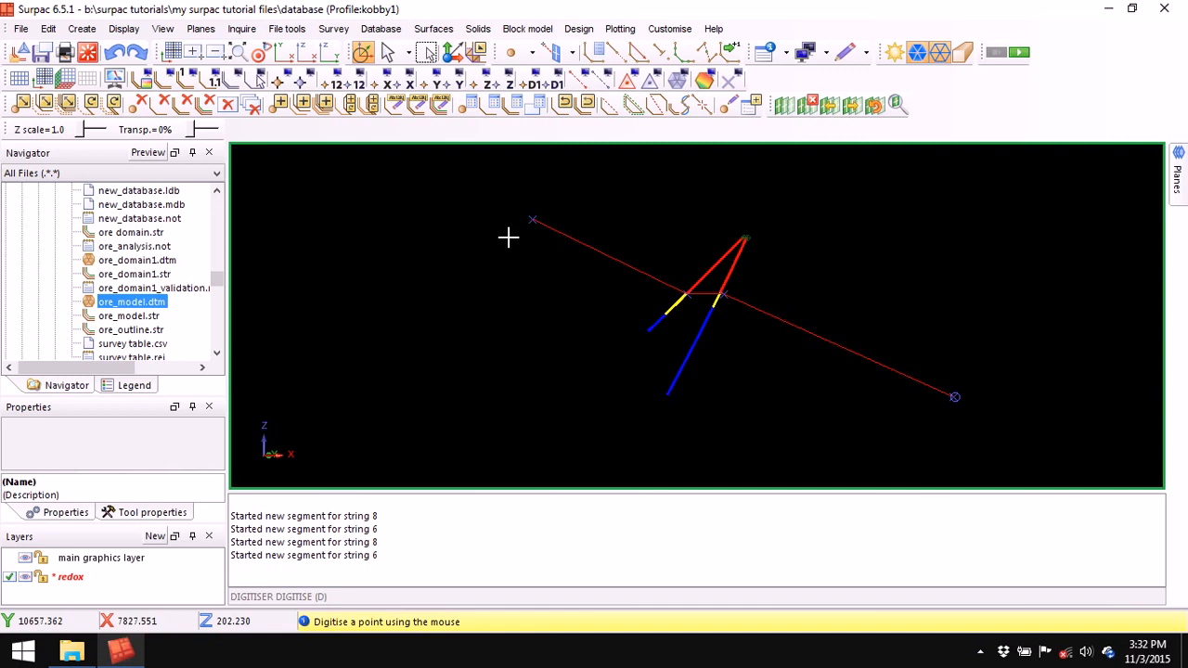
pyautogui.click(509, 238)
pyautogui.click(667, 317)
pyautogui.click(711, 304)
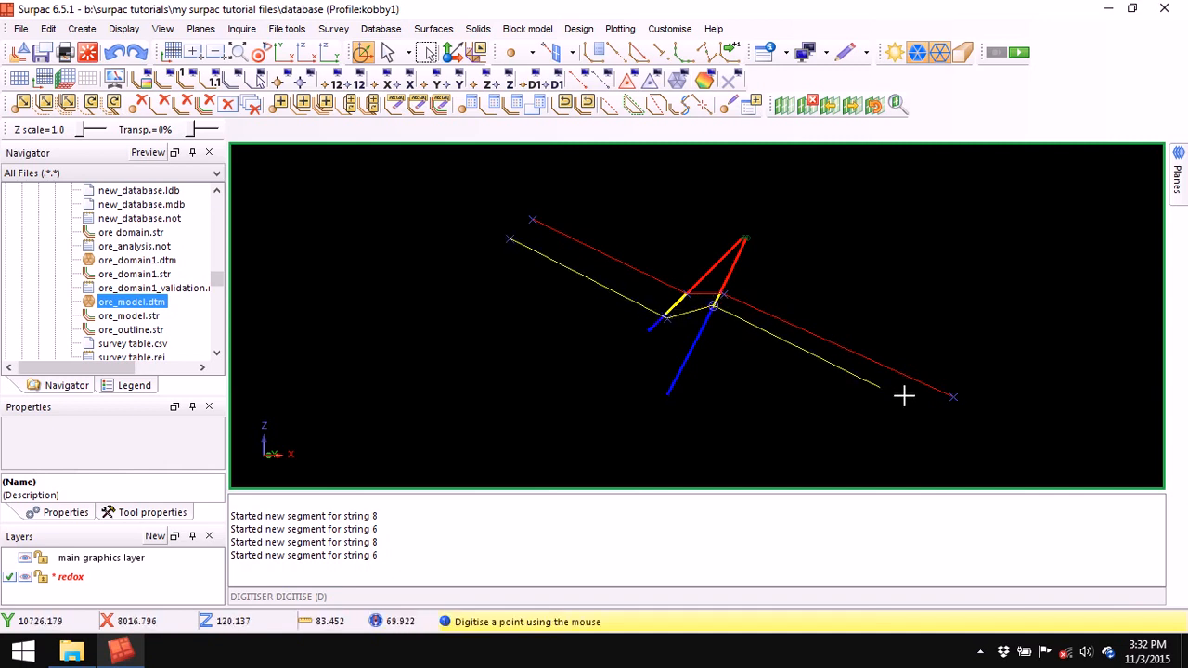
pyautogui.click(965, 423)
pyautogui.press('Escape')
pyautogui.rightClick(670, 517)
pyautogui.click(720, 526)
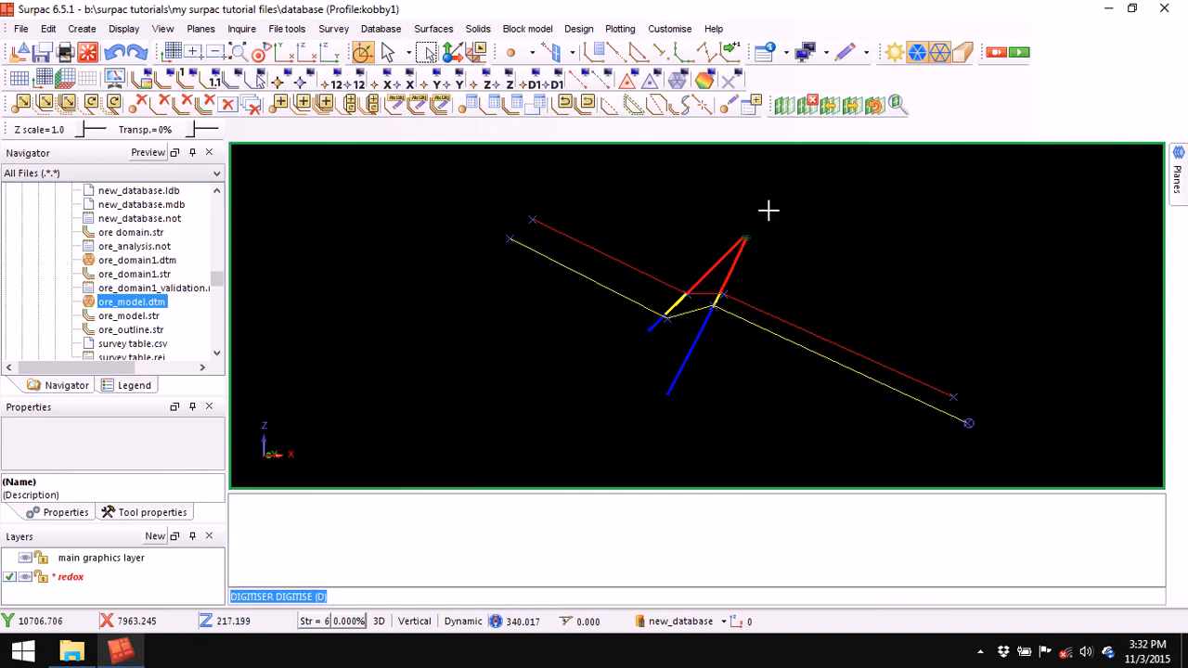
# - Delete the cutting plane, zoom to all, and slice a section across the next two drillholes
pyautogui.click(812, 109)
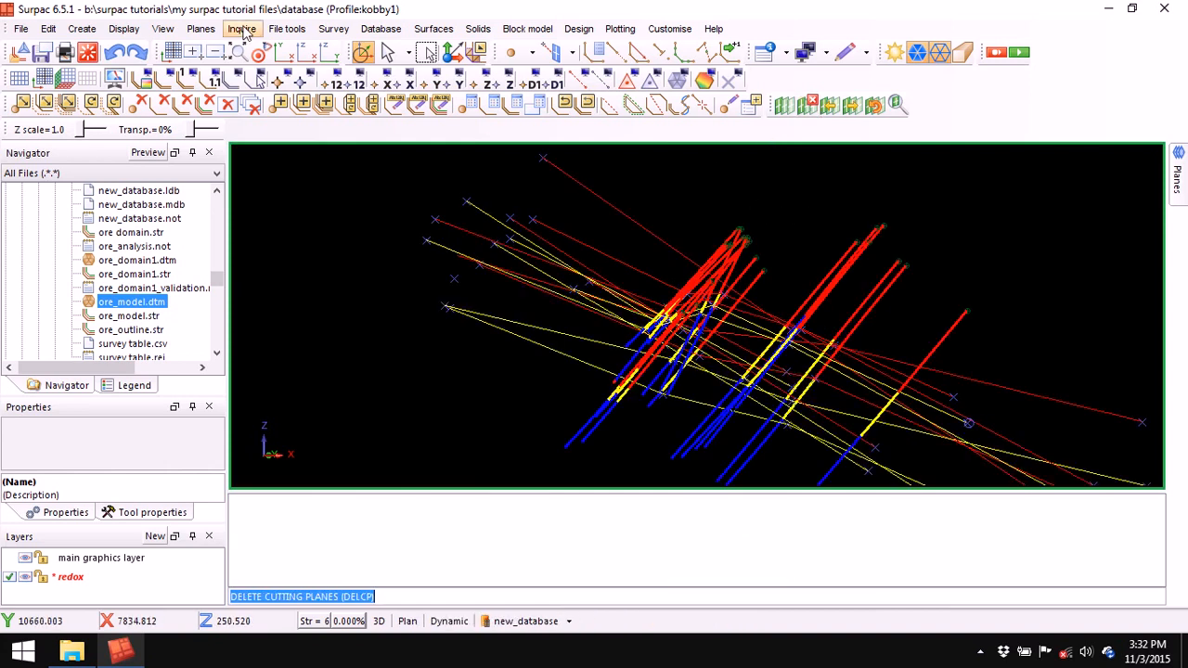
pyautogui.click(259, 55)
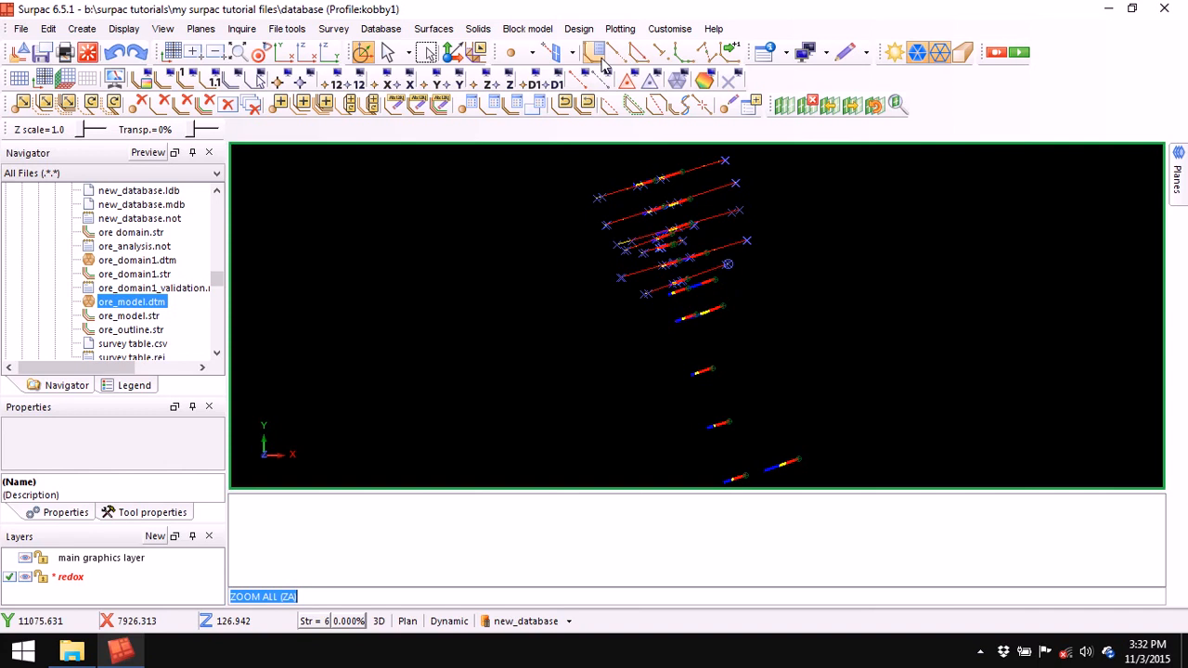
pyautogui.click(784, 104)
pyautogui.click(681, 399)
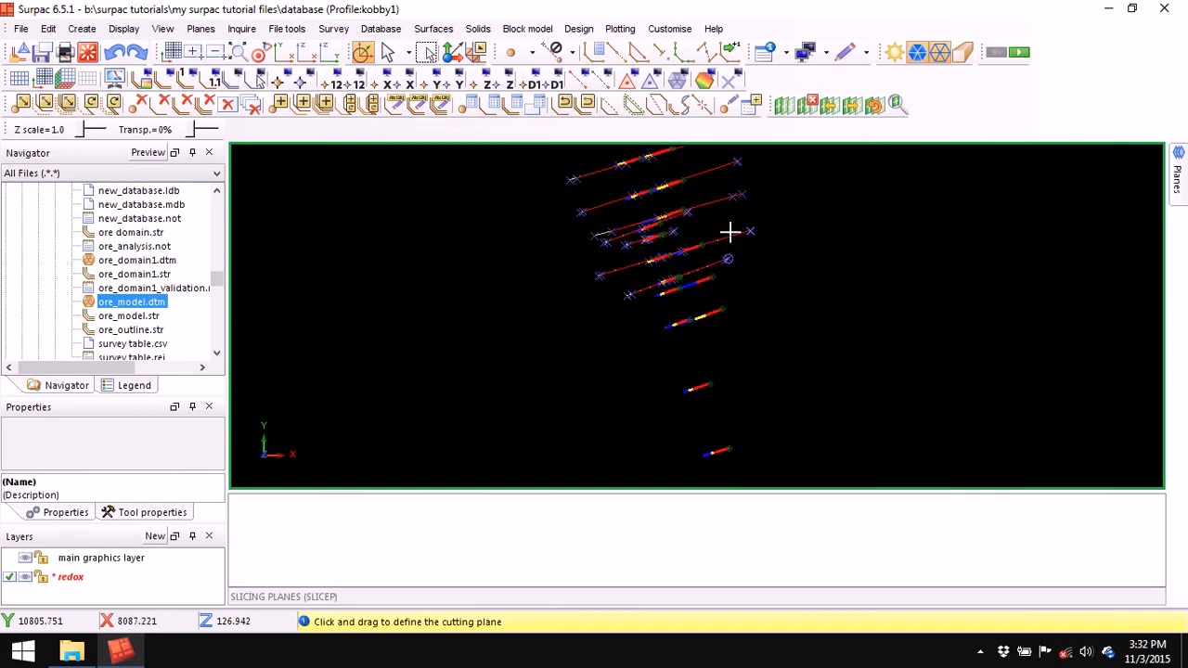
pyautogui.moveTo(670, 283); pyautogui.dragTo(734, 269)
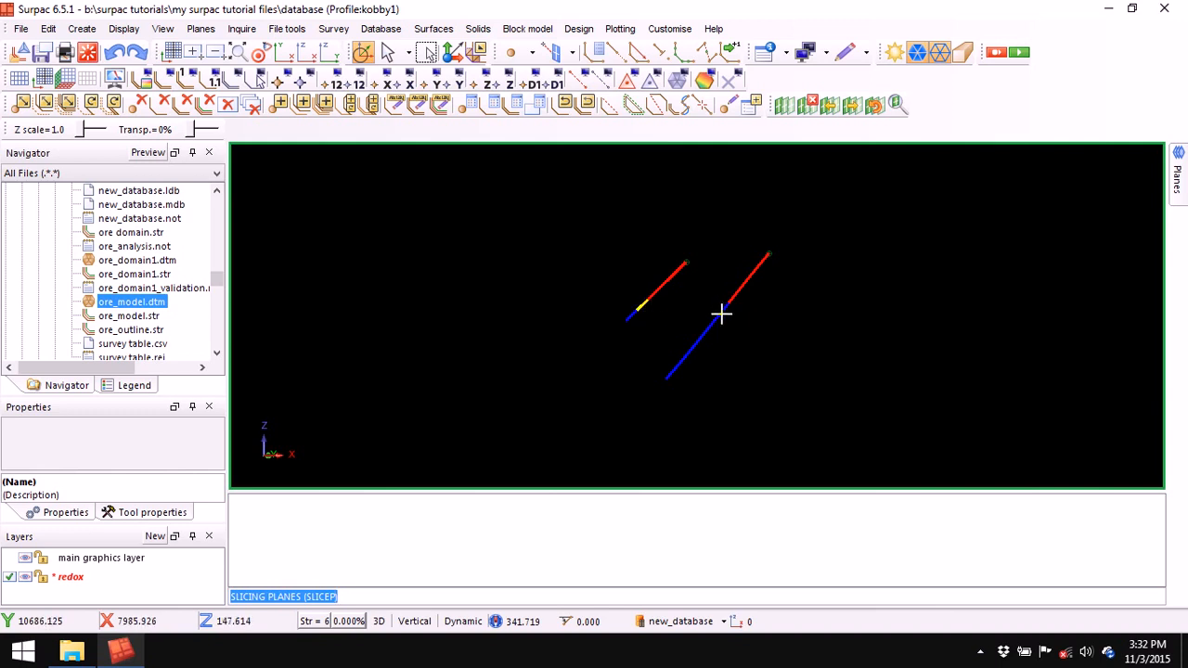
pyautogui.scroll(2, 697, 286)
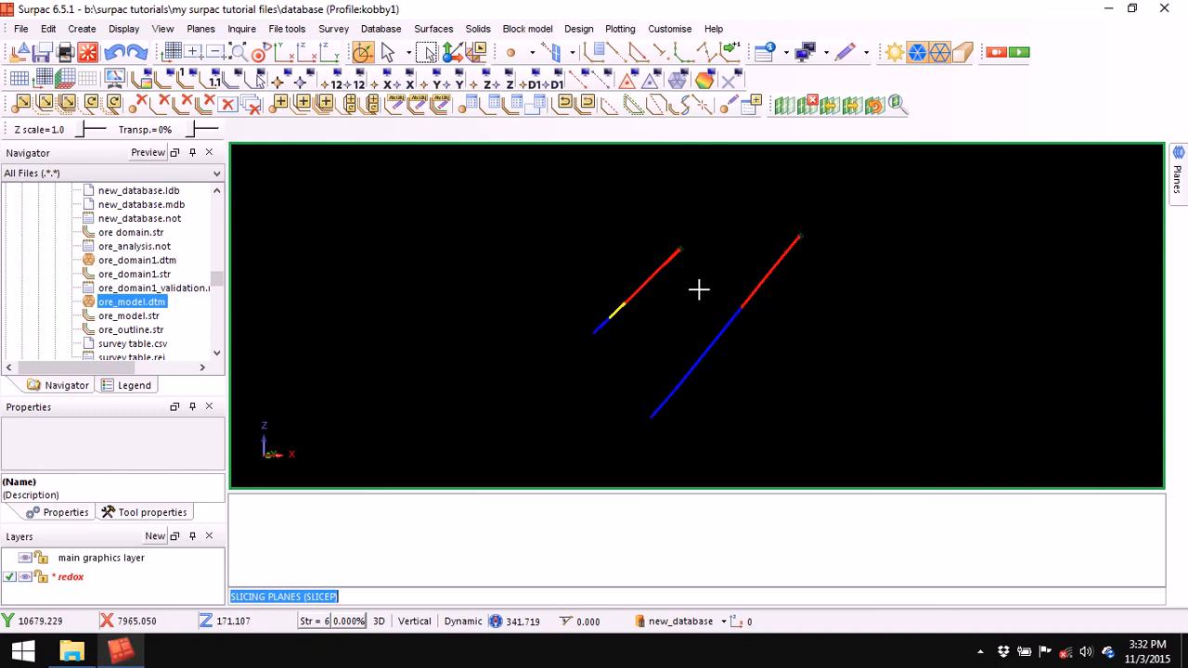
# - Digitise red string 8 through both holes' red/yellow contacts
pyautogui.click(598, 51)
pyautogui.rightClick(487, 207)
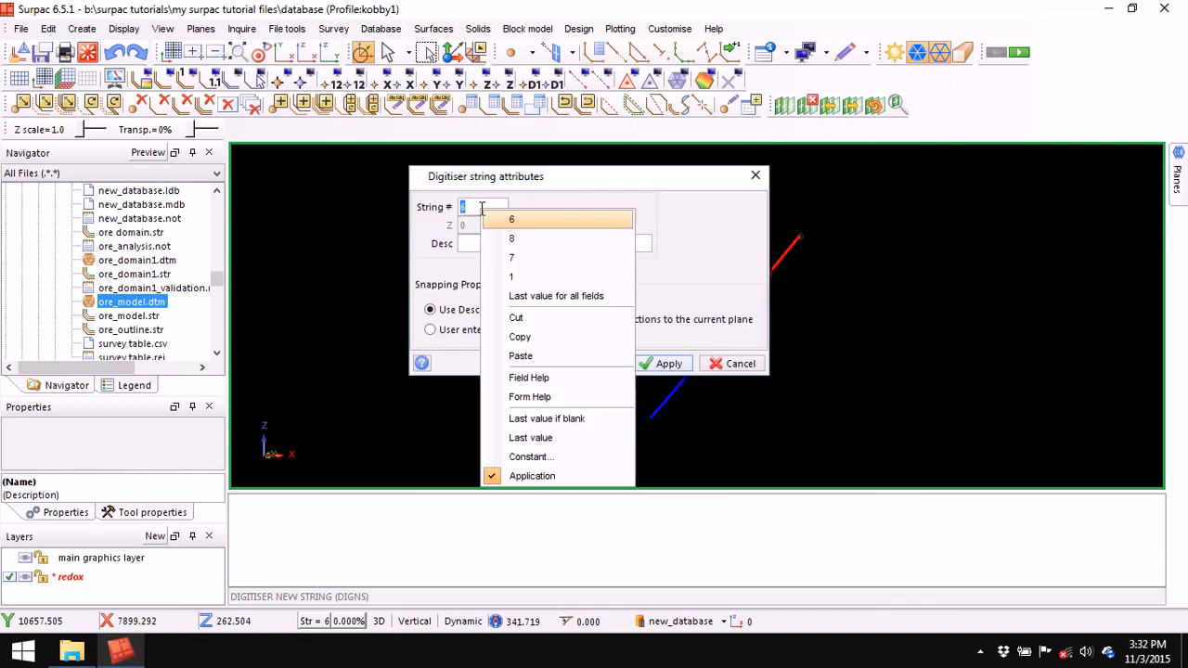
pyautogui.click(526, 239)
pyautogui.click(680, 364)
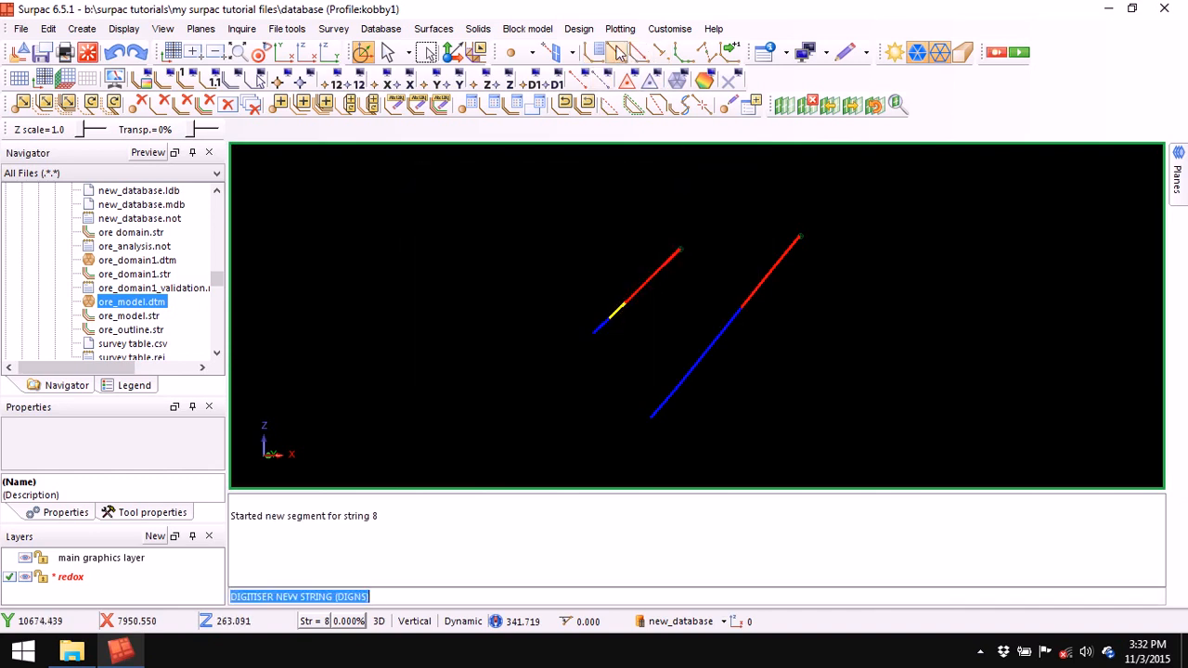
pyautogui.click(484, 227)
pyautogui.click(625, 301)
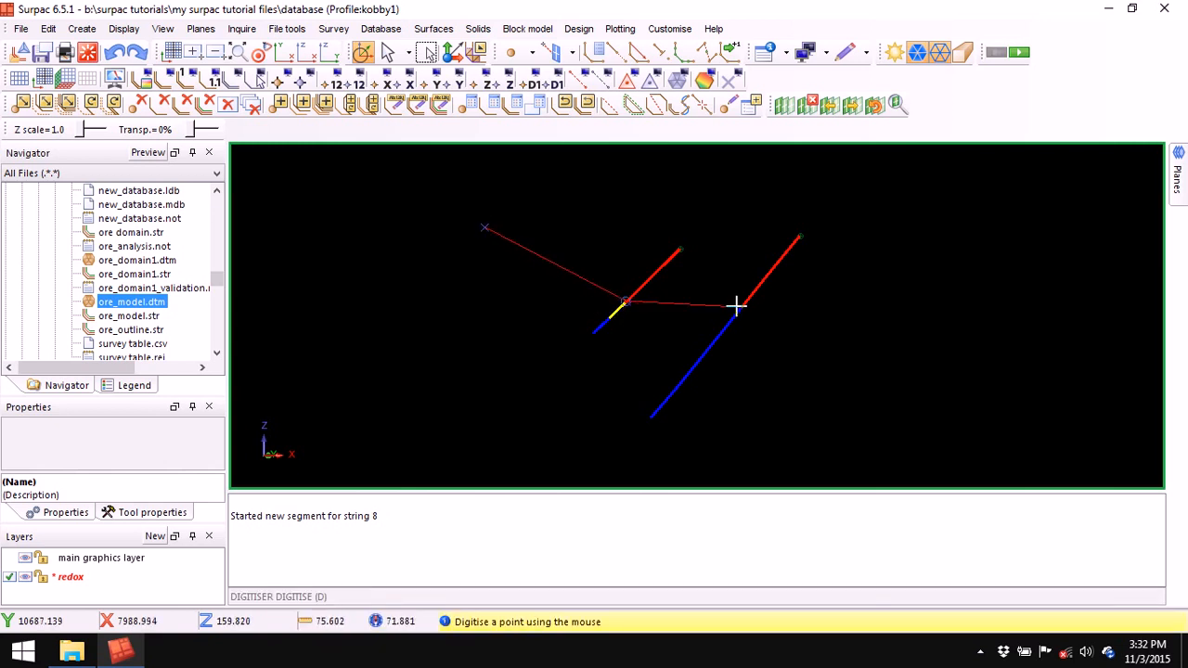
pyautogui.click(748, 306)
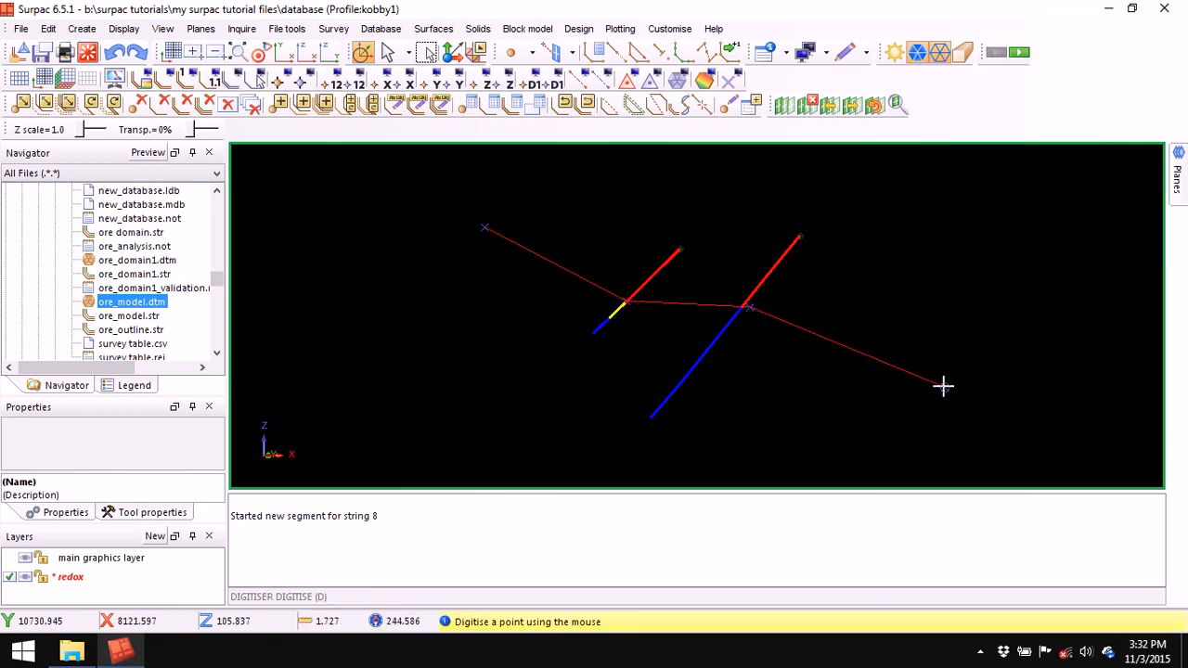
pyautogui.click(942, 385)
# - Digitise yellow string 6 through both holes' yellow/blue contacts and clear the message window
pyautogui.click(598, 52)
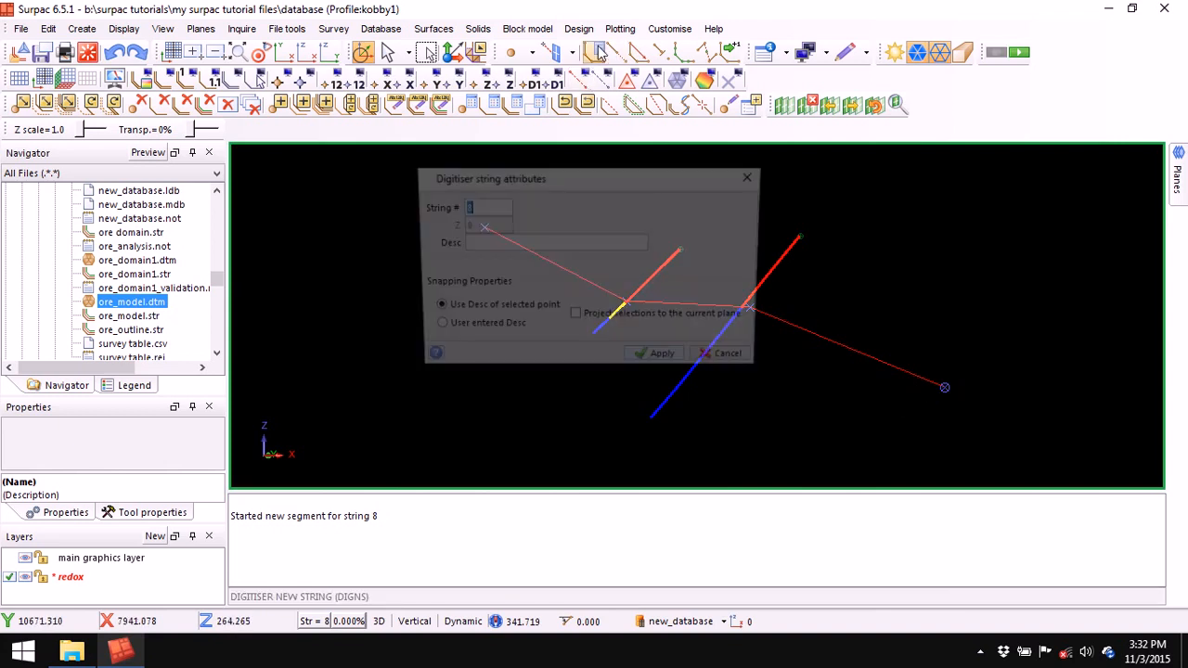
pyautogui.rightClick(473, 208)
pyautogui.click(515, 243)
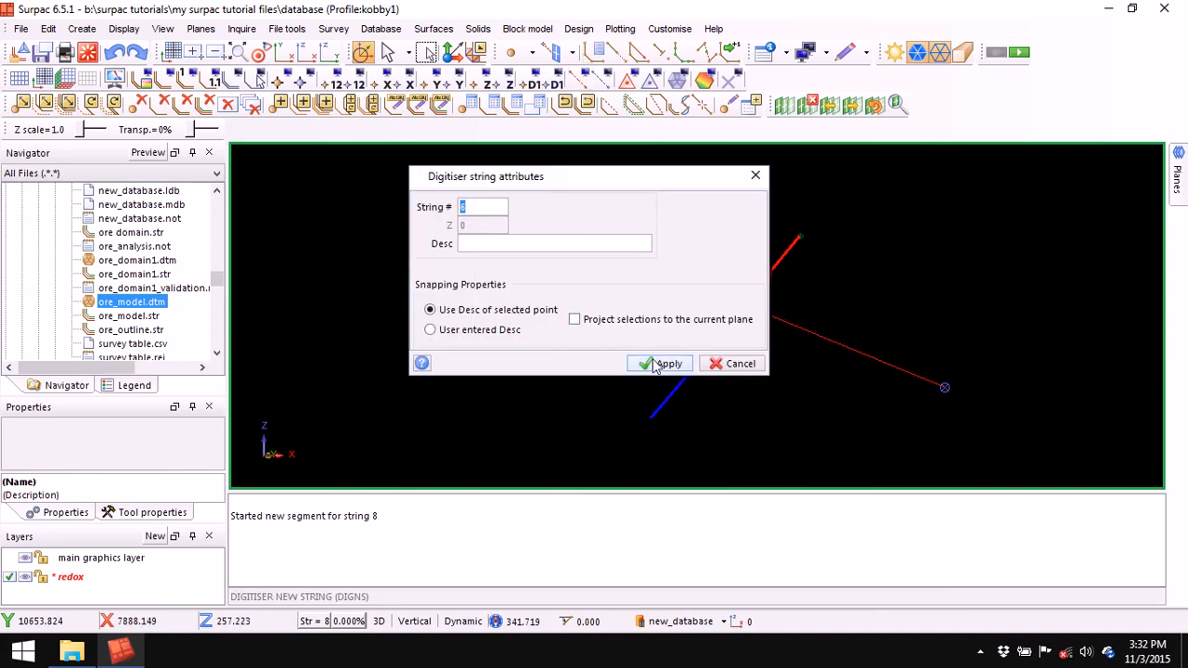
pyautogui.click(663, 363)
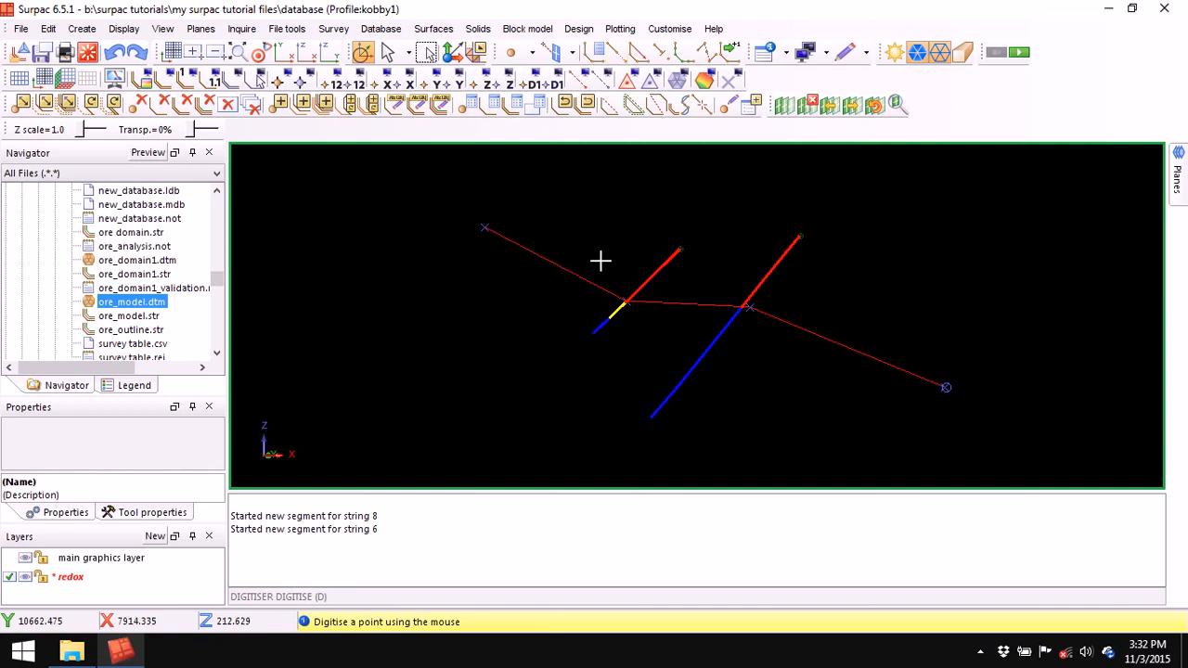
pyautogui.click(472, 247)
pyautogui.click(605, 320)
pyautogui.click(733, 322)
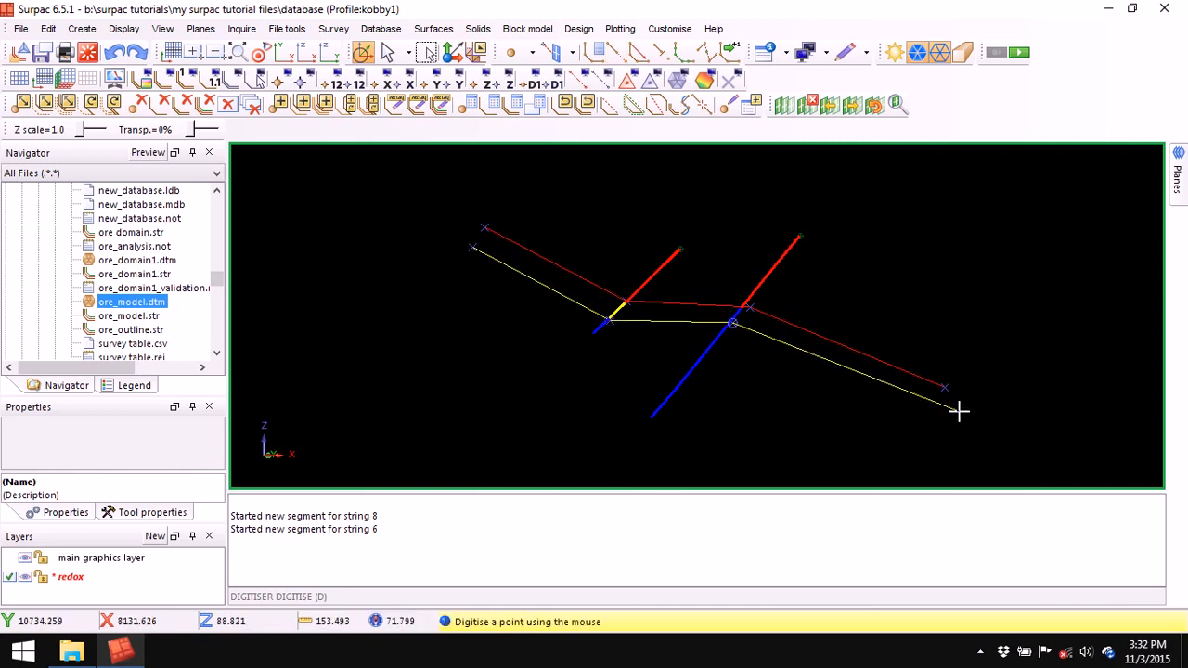
pyautogui.click(950, 415)
pyautogui.press('Escape')
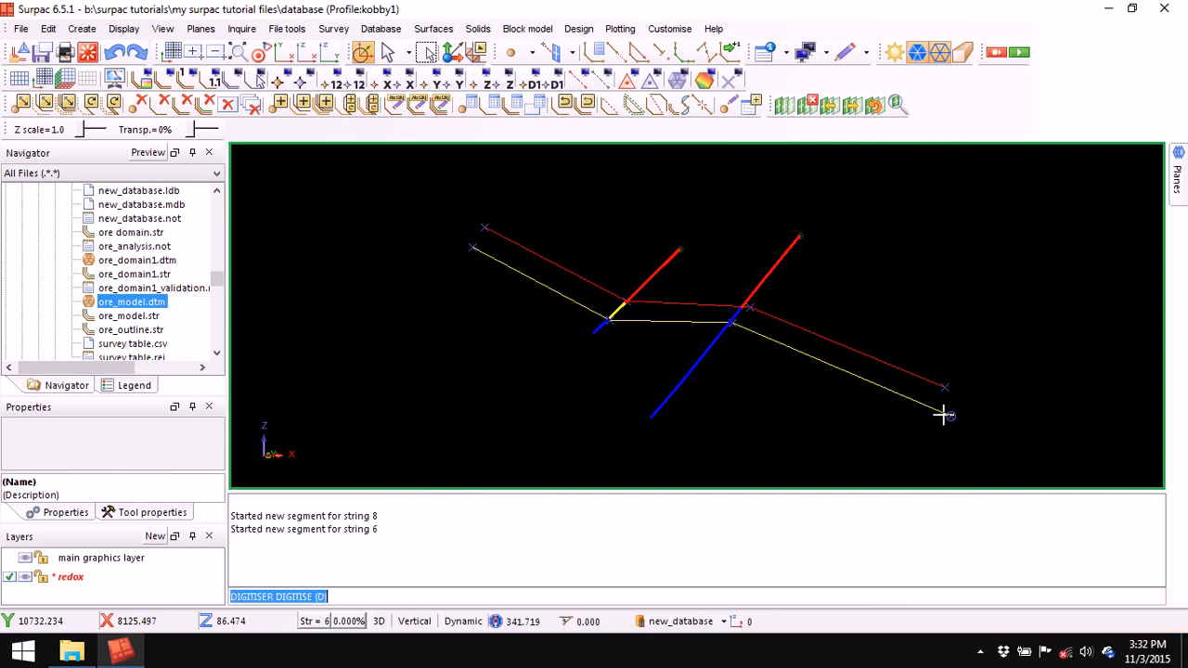
pyautogui.rightClick(674, 521)
pyautogui.click(737, 527)
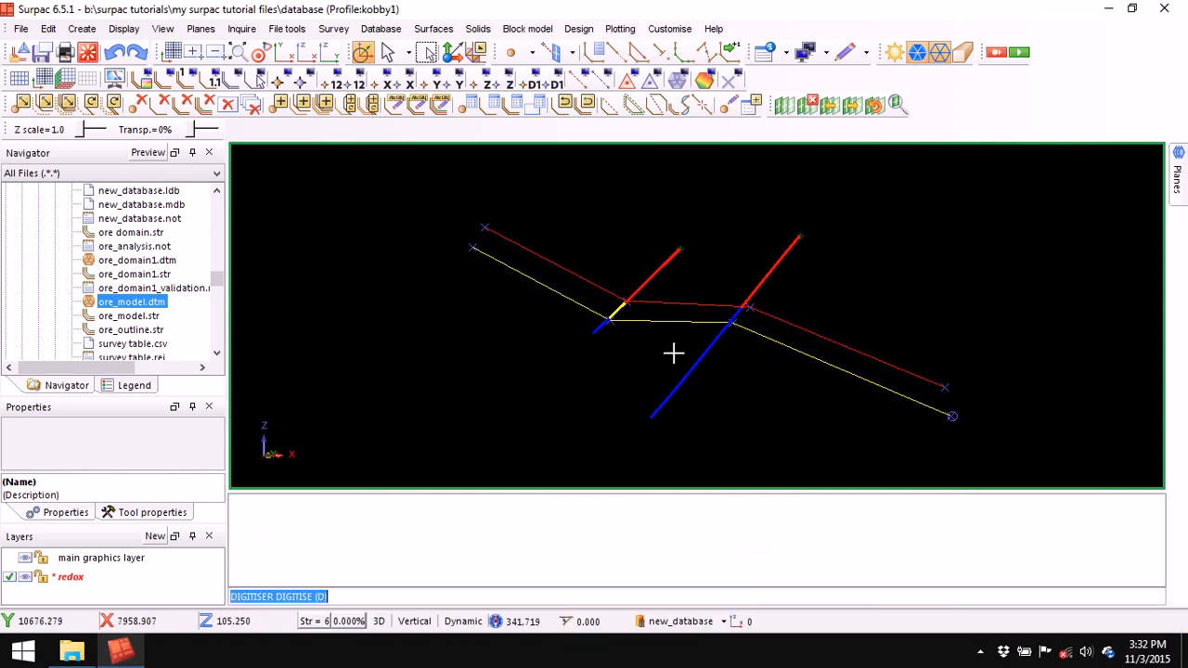
pyautogui.scroll(-2, 655, 258)
# - Delete the cutting plane, zoom to all, and slice a section across the next two drillholes
pyautogui.click(811, 104)
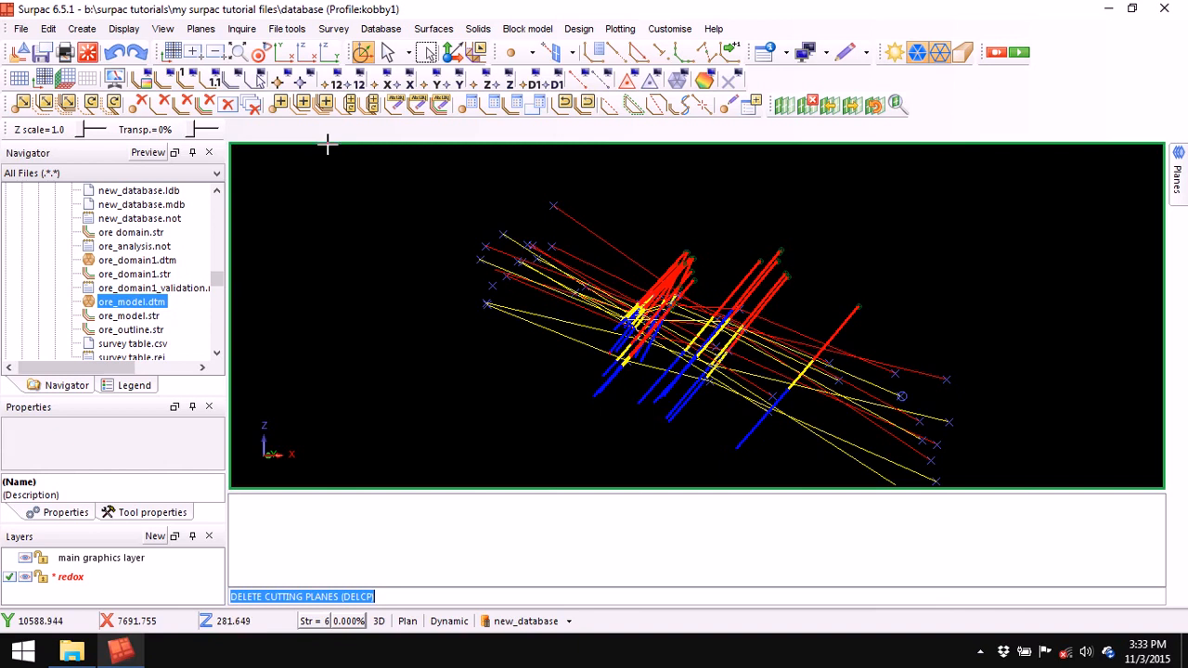
pyautogui.click(240, 54)
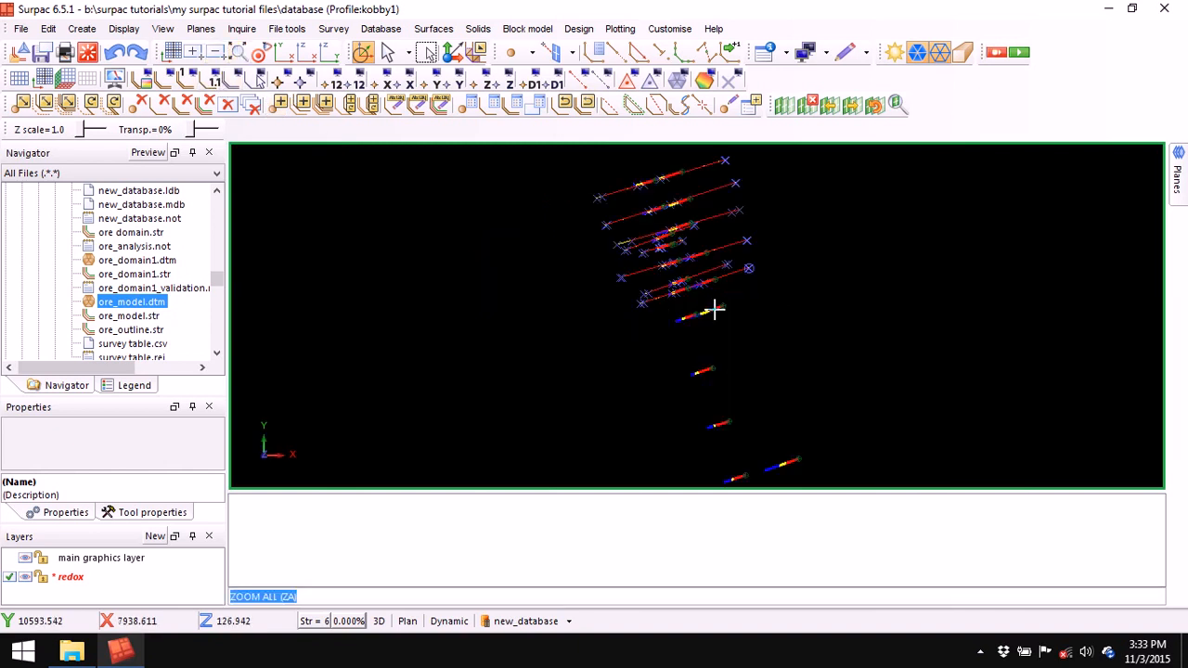
pyautogui.click(795, 104)
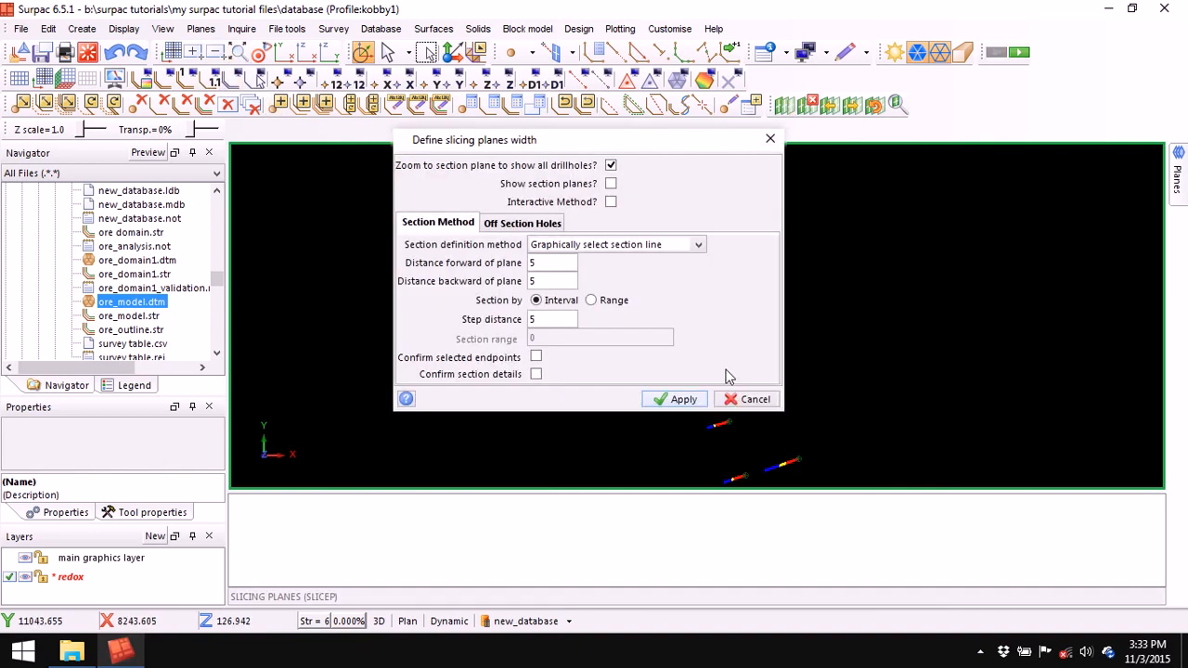
pyautogui.click(682, 399)
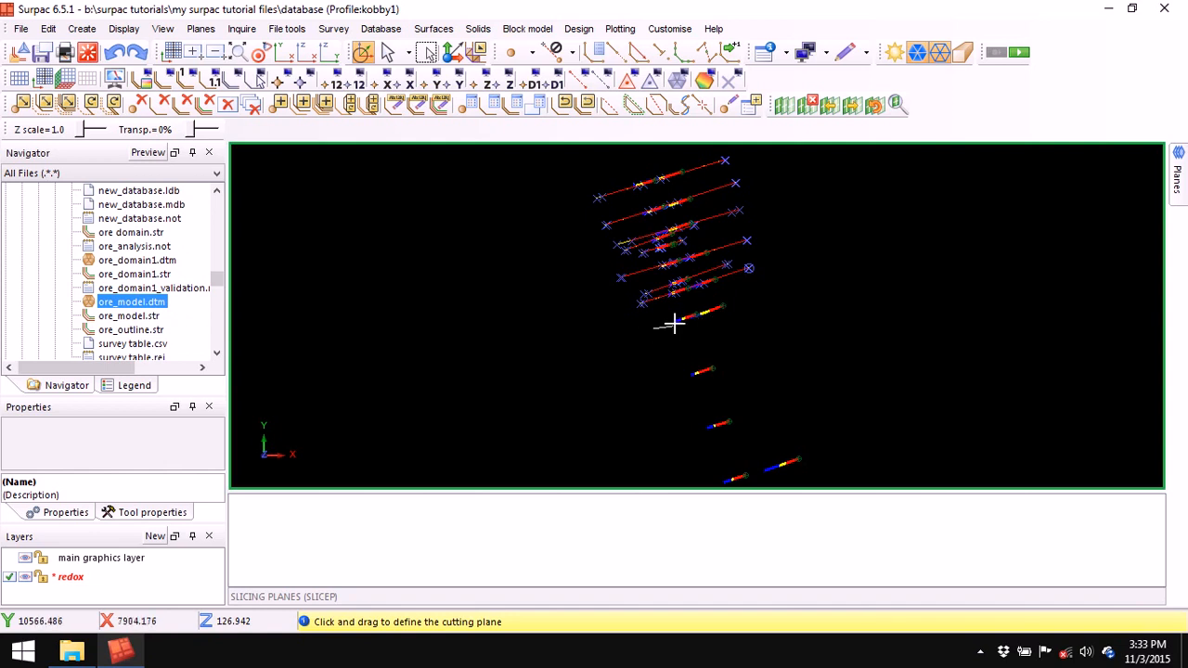
pyautogui.moveTo(722, 308); pyautogui.dragTo(749, 295)
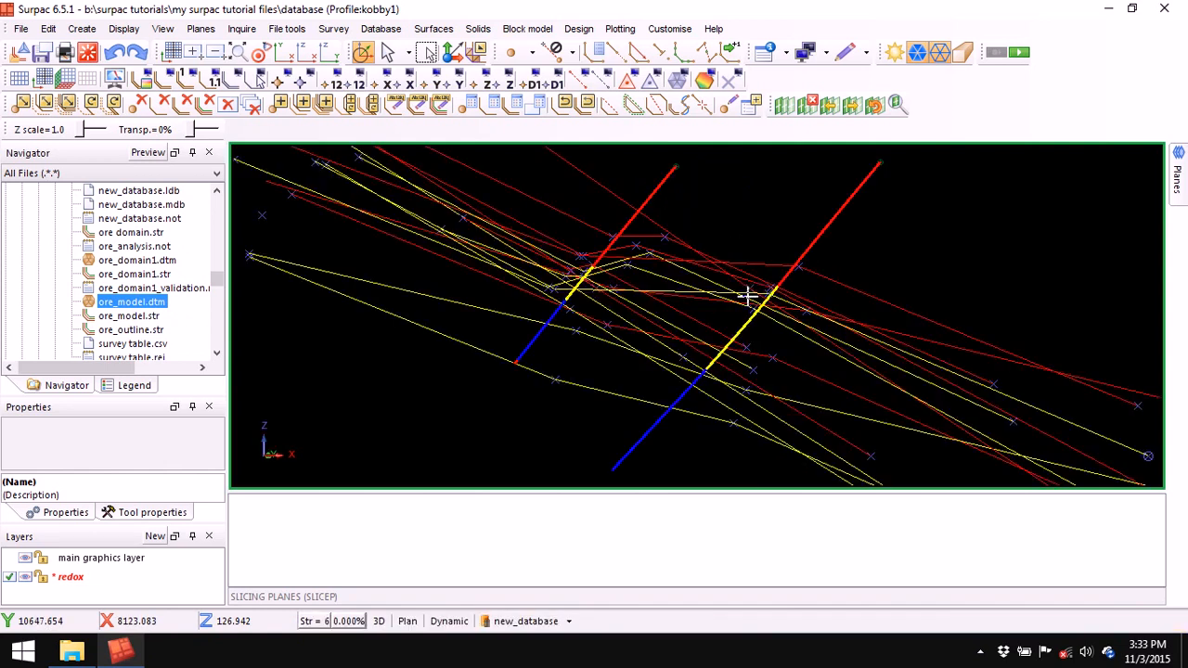
# - Digitise red string 8 through both holes' red/yellow contacts
pyautogui.click(598, 53)
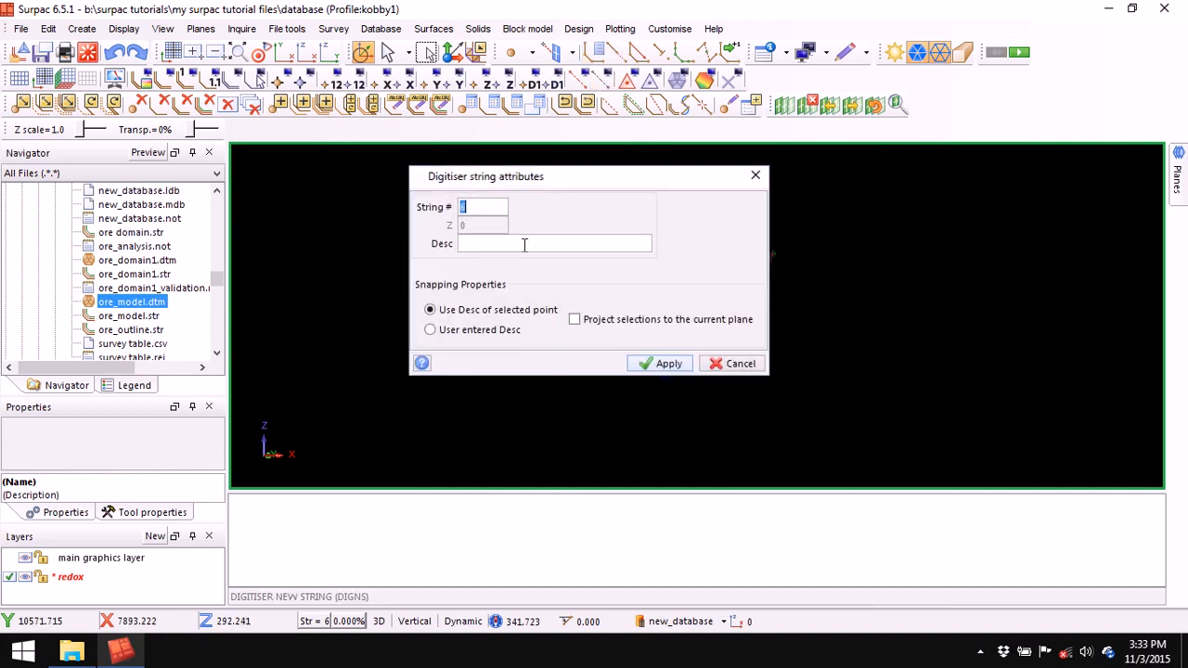
pyautogui.rightClick(489, 206)
pyautogui.click(542, 236)
pyautogui.click(664, 363)
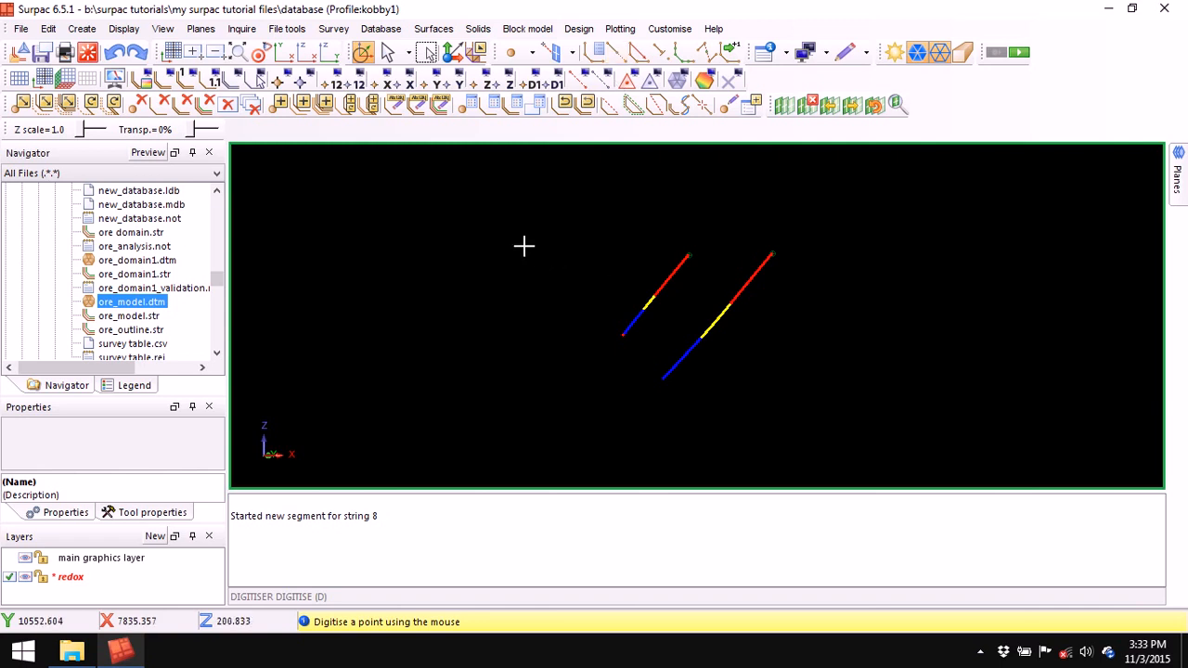
pyautogui.click(503, 219)
pyautogui.click(654, 296)
pyautogui.click(728, 305)
pyautogui.click(936, 407)
pyautogui.press('Escape')
# - Digitise yellow string 6 through the yellow/blue contact, then delete the cutting planes
pyautogui.click(594, 55)
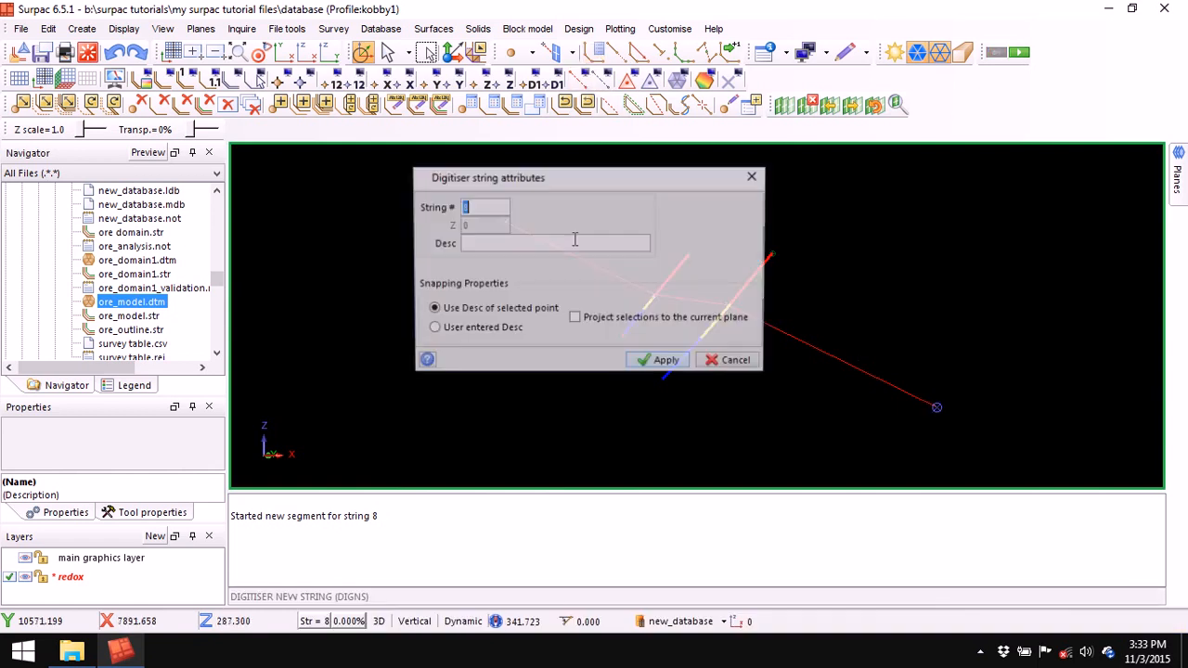
pyautogui.rightClick(490, 205)
pyautogui.click(528, 231)
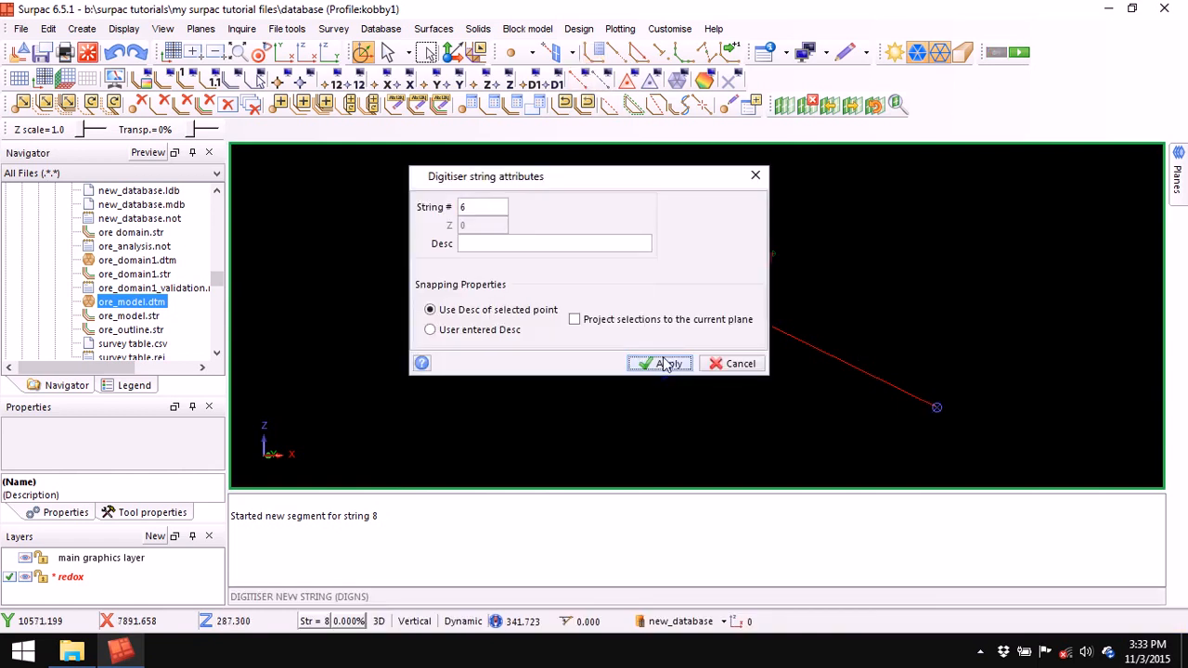
pyautogui.click(664, 363)
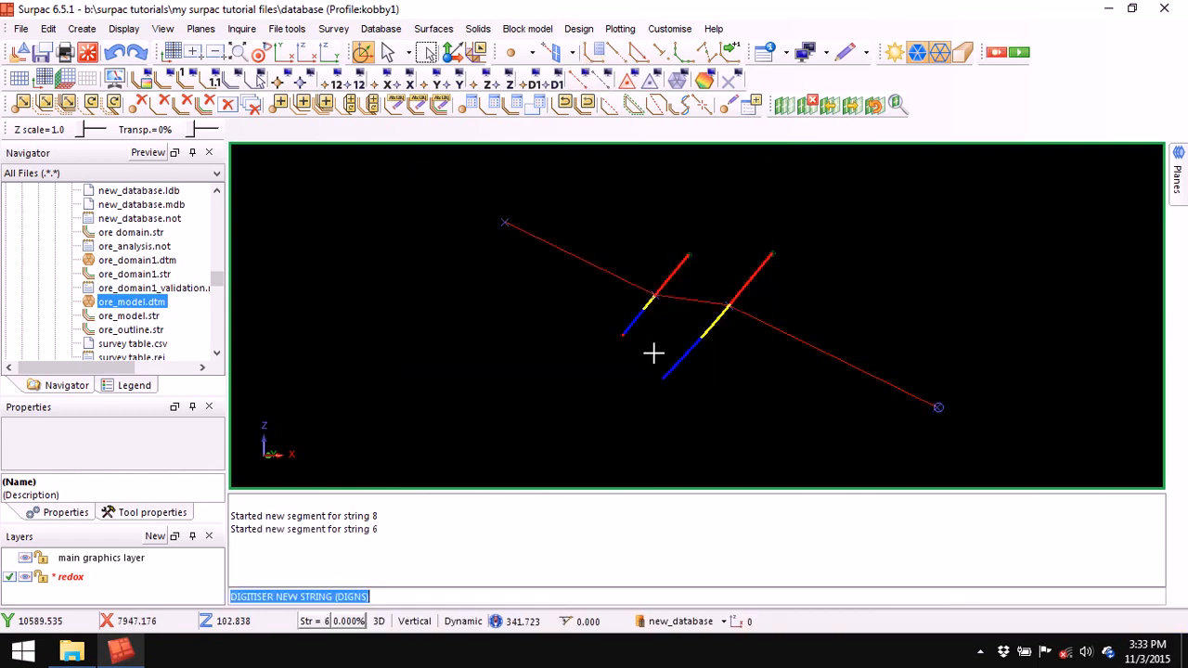
pyautogui.click(492, 240)
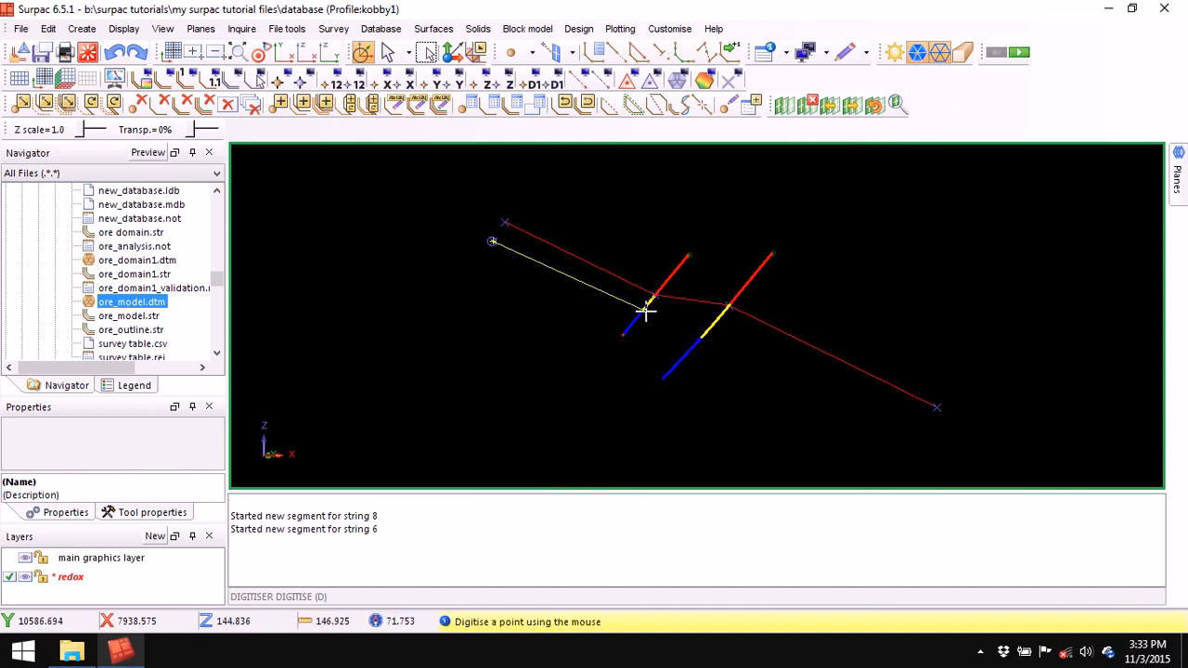
pyautogui.click(704, 341)
pyautogui.click(928, 450)
pyautogui.press('Escape')
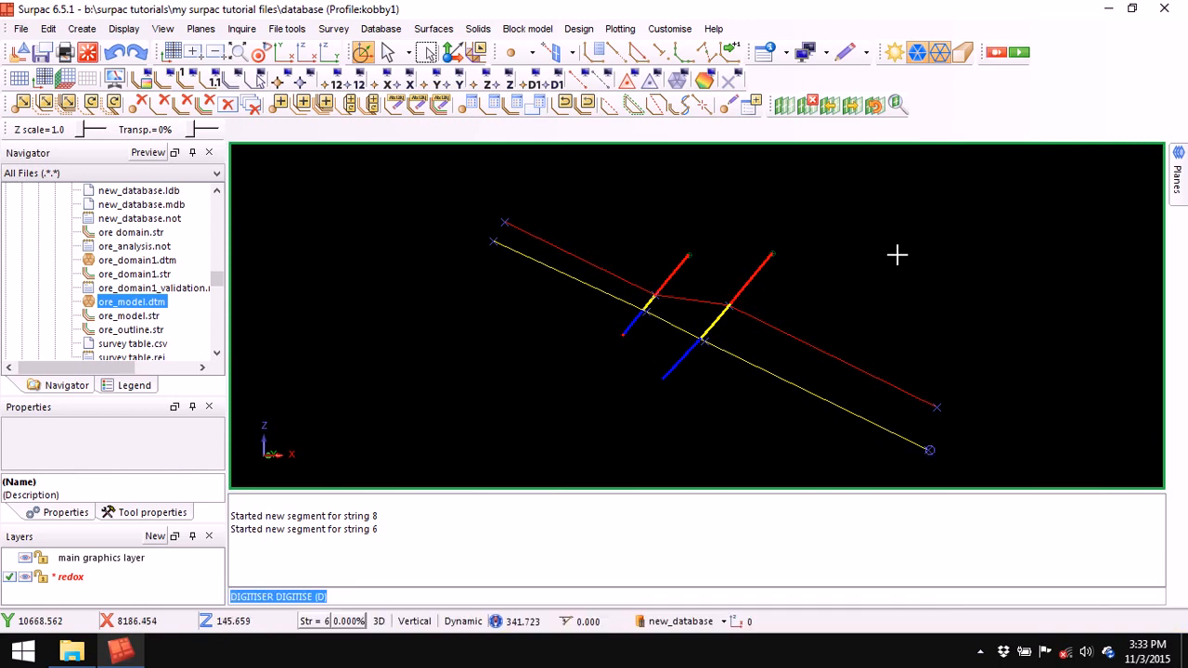
pyautogui.click(810, 104)
# - Zoom to all drillholes and slice a section through the next single drillhole
pyautogui.click(234, 48)
pyautogui.moveTo(740, 325); pyautogui.dragTo(708, 268, button='middle')
pyautogui.click(782, 106)
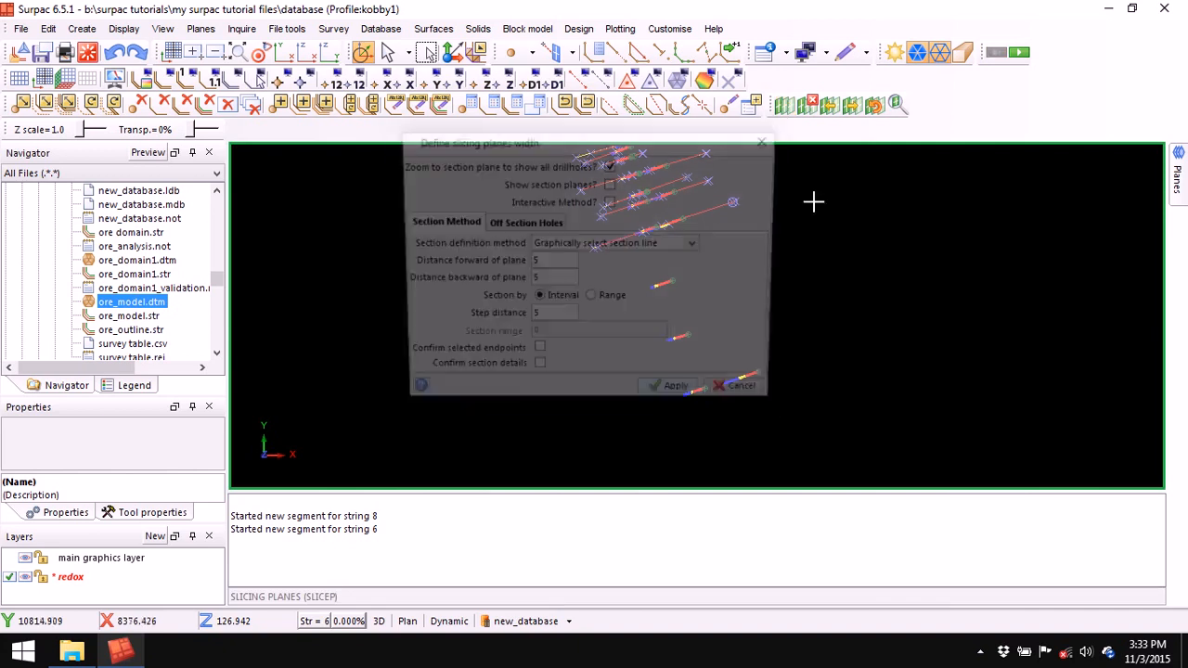
pyautogui.click(680, 399)
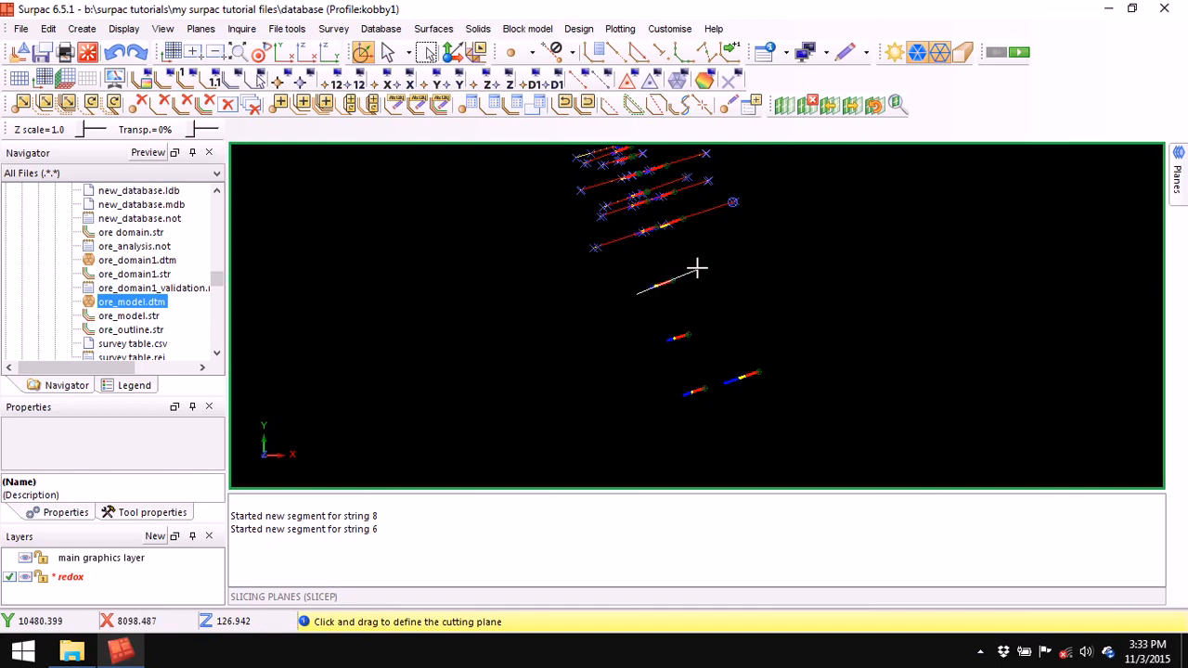
pyautogui.moveTo(696, 269); pyautogui.dragTo(696, 268)
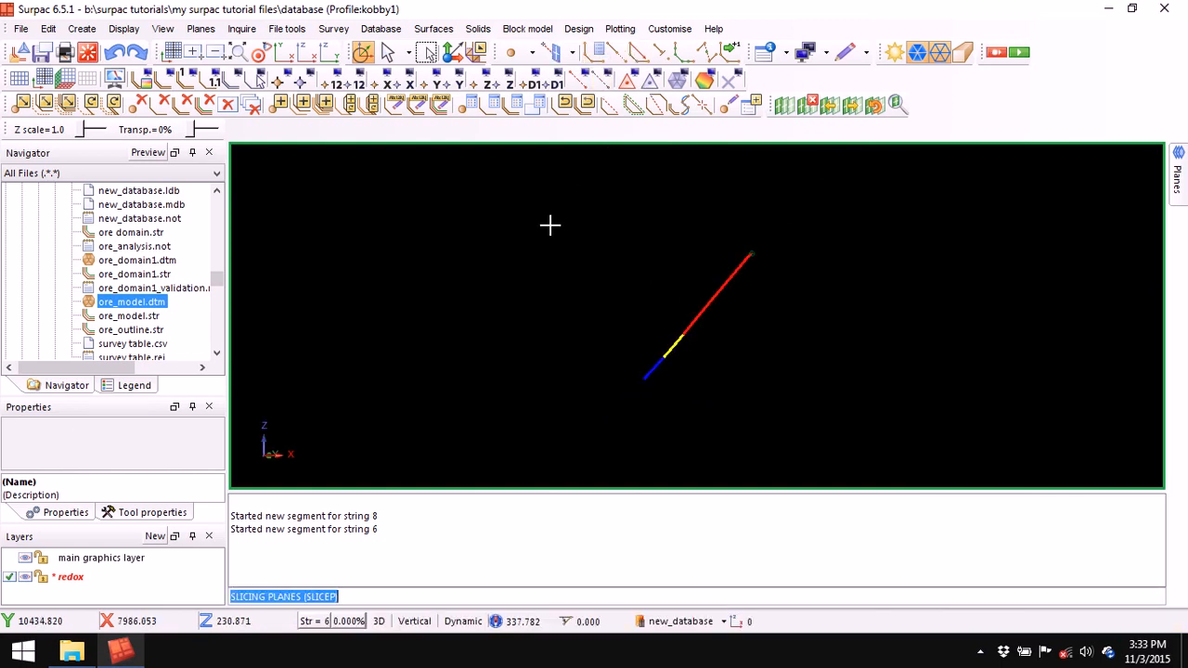
# - Digitise red string 8 across the drillhole's red–yellow contact and clear the message window
pyautogui.press('n')
pyautogui.rightClick(485, 211)
pyautogui.click(525, 239)
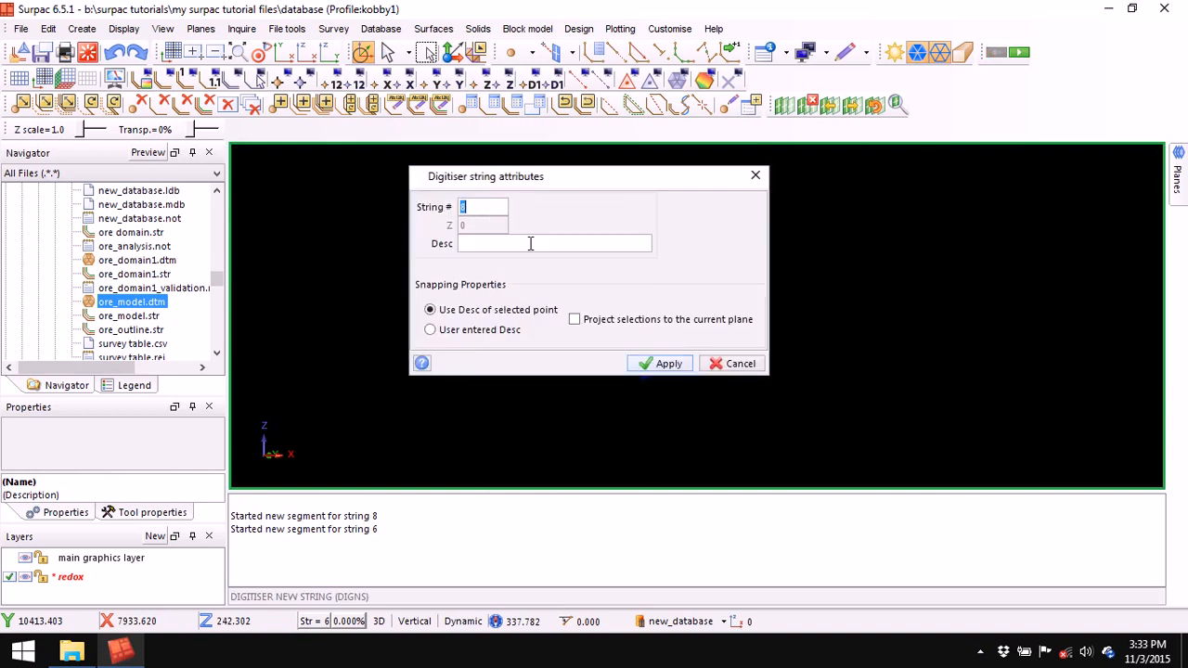
pyautogui.click(663, 364)
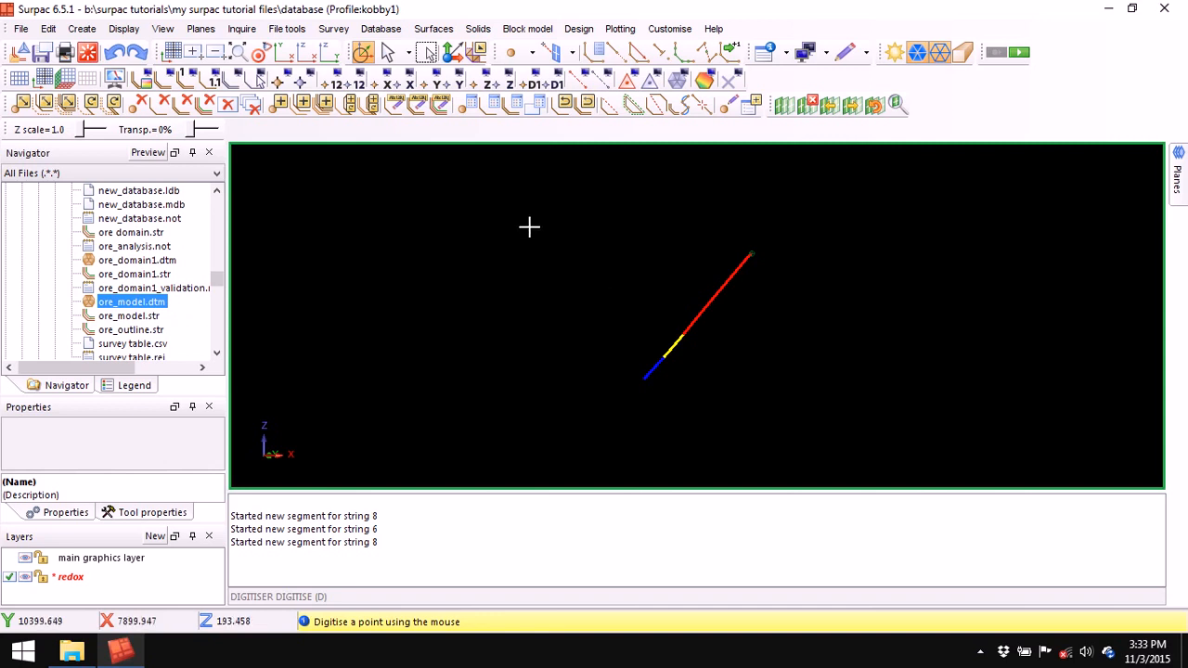
pyautogui.click(530, 228)
pyautogui.click(895, 470)
pyautogui.press('Escape')
pyautogui.rightClick(696, 506)
pyautogui.click(733, 520)
pyautogui.moveTo(686, 402); pyautogui.dragTo(692, 327, button='middle')
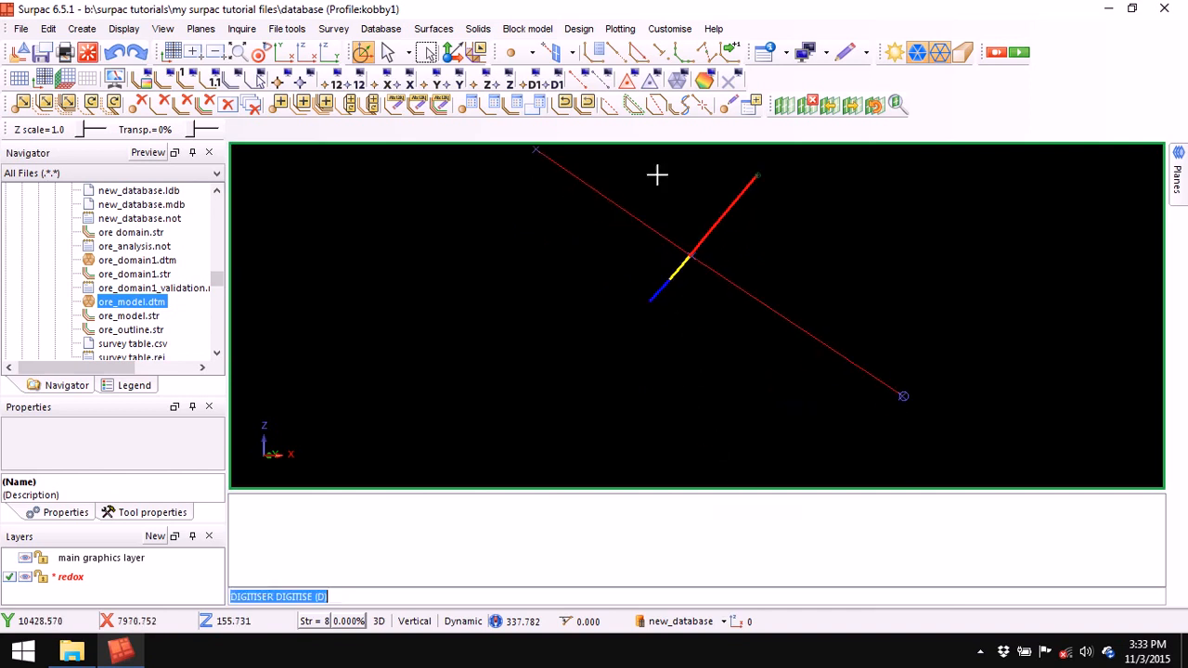
# - Digitise yellow string 6 through the yellow–blue contact, then delete the cutting planes
pyautogui.click(597, 52)
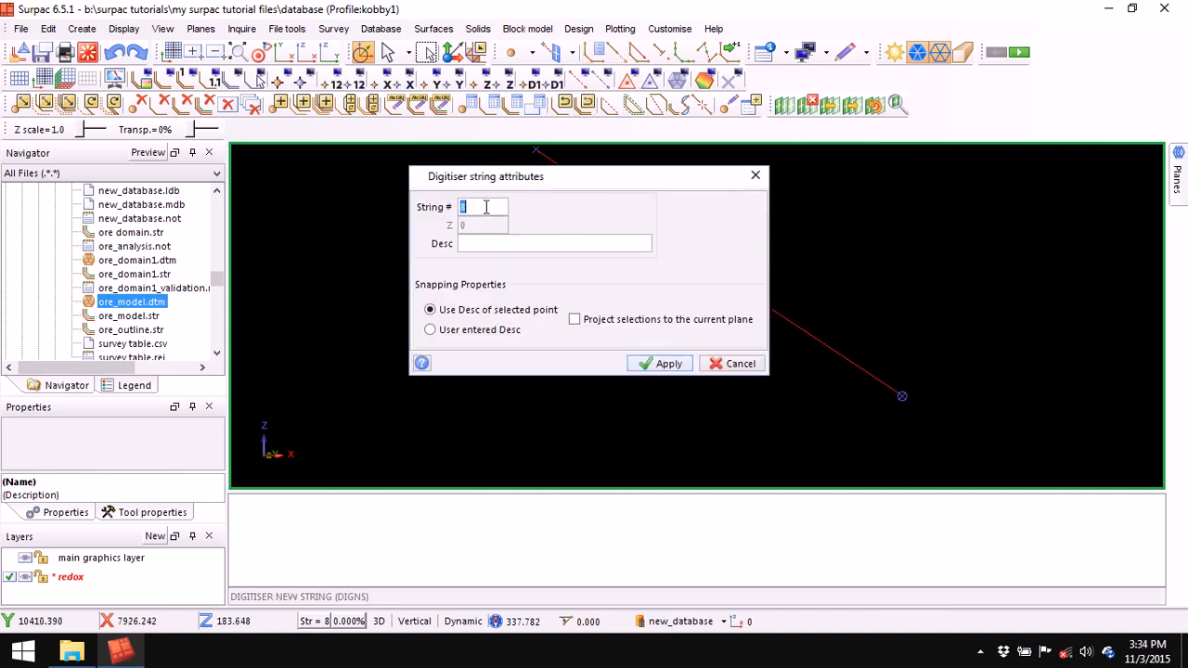
pyautogui.rightClick(485, 206)
pyautogui.click(533, 234)
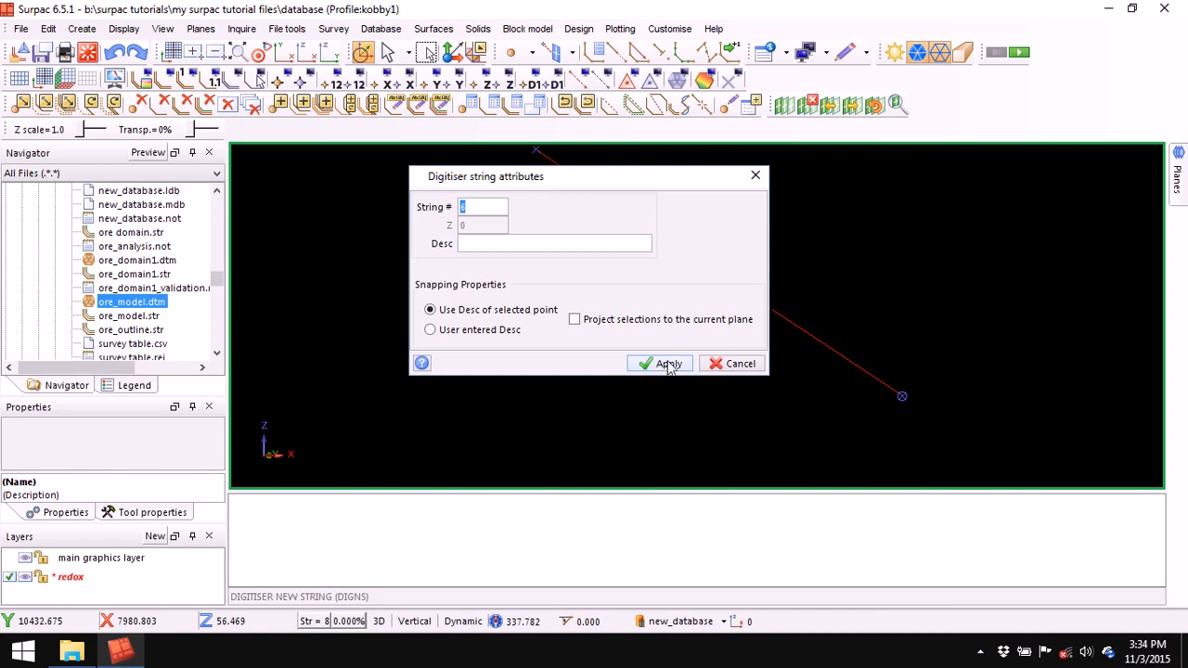
pyautogui.click(666, 364)
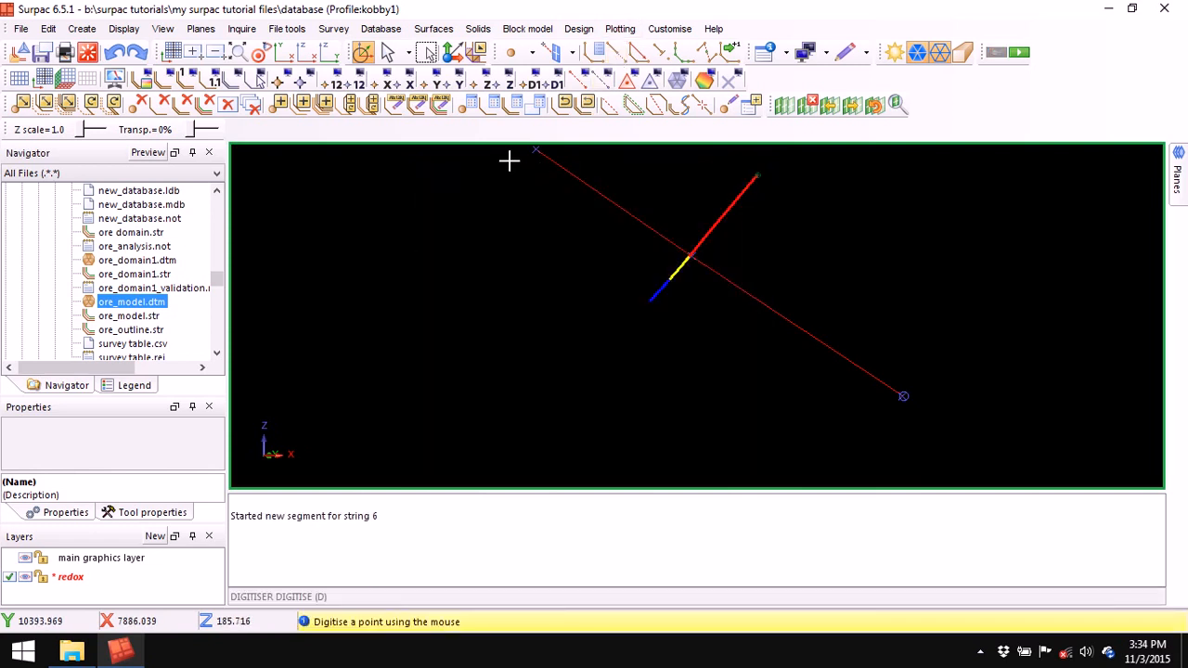
pyautogui.click(513, 162)
pyautogui.click(670, 276)
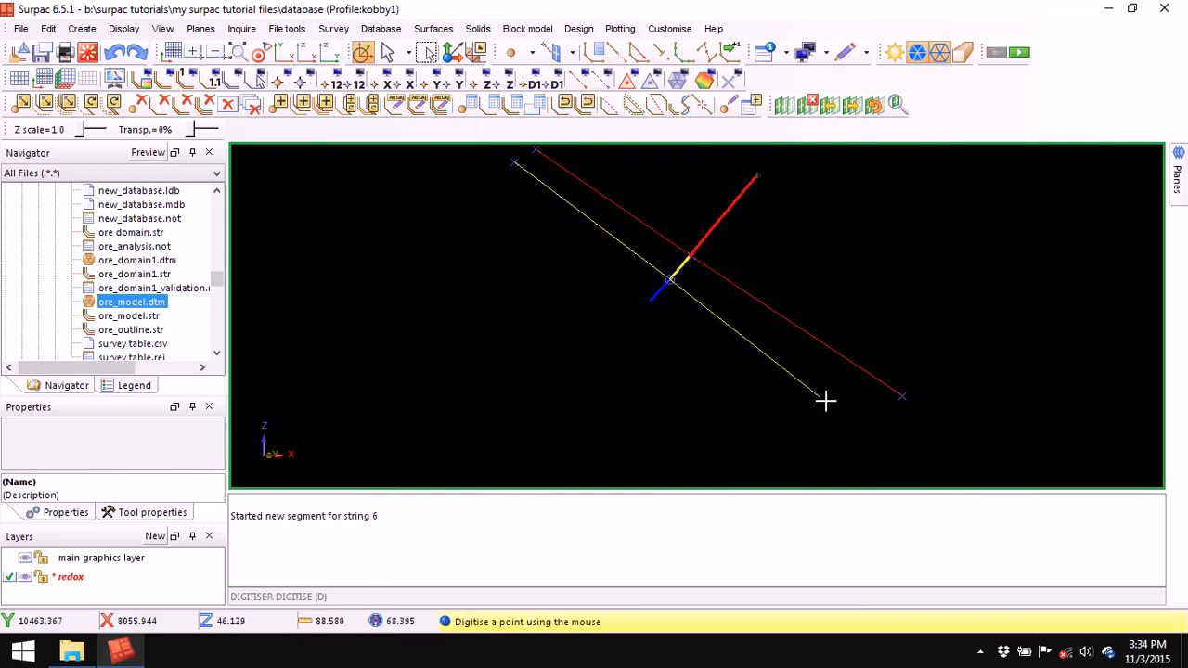
pyautogui.click(889, 418)
pyautogui.press('Escape')
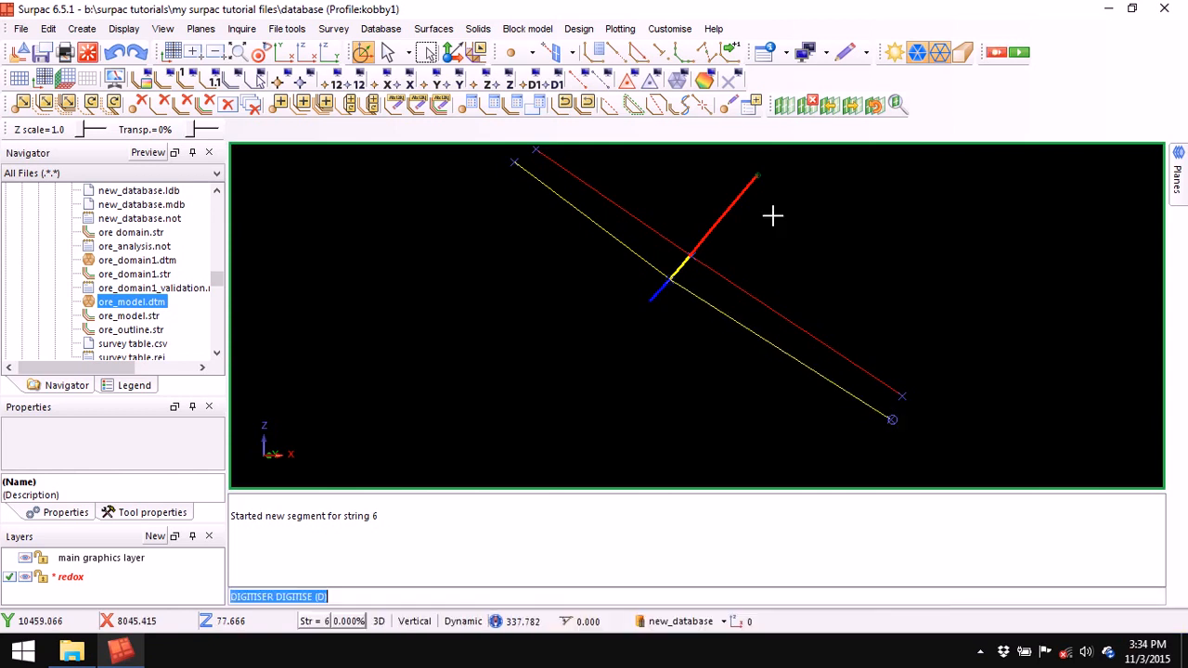
pyautogui.click(809, 104)
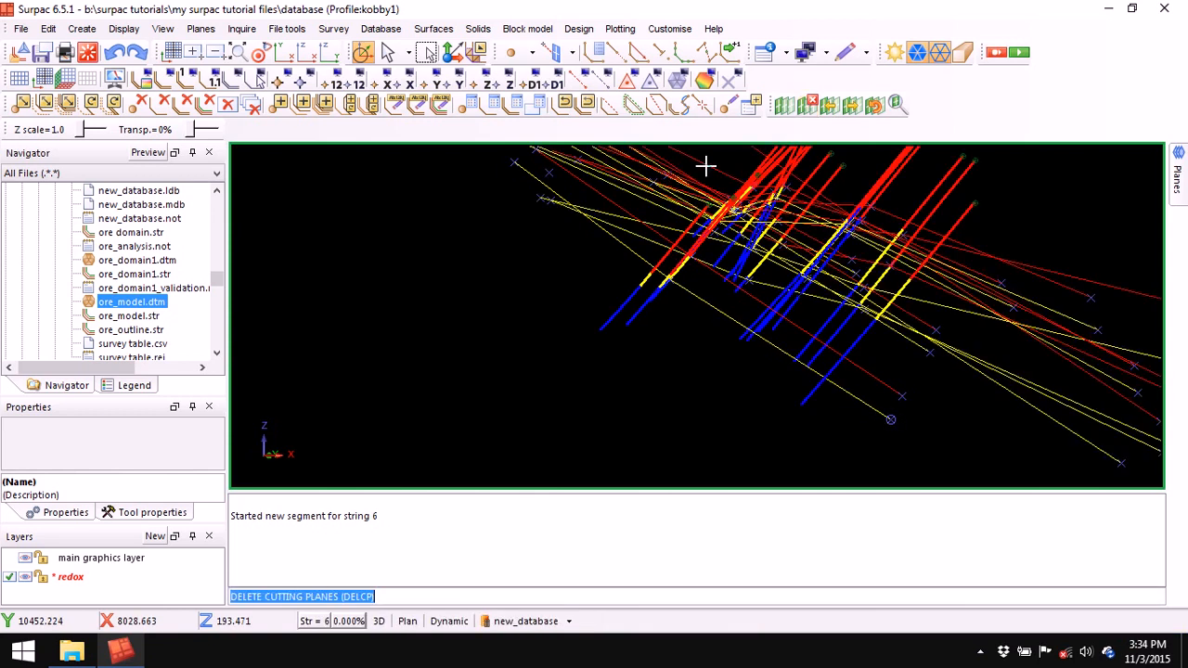
# - Zoom to all data and cut a slicing-plane section through the next drillhole
pyautogui.click(239, 56)
pyautogui.moveTo(737, 390); pyautogui.dragTo(671, 259, button='middle')
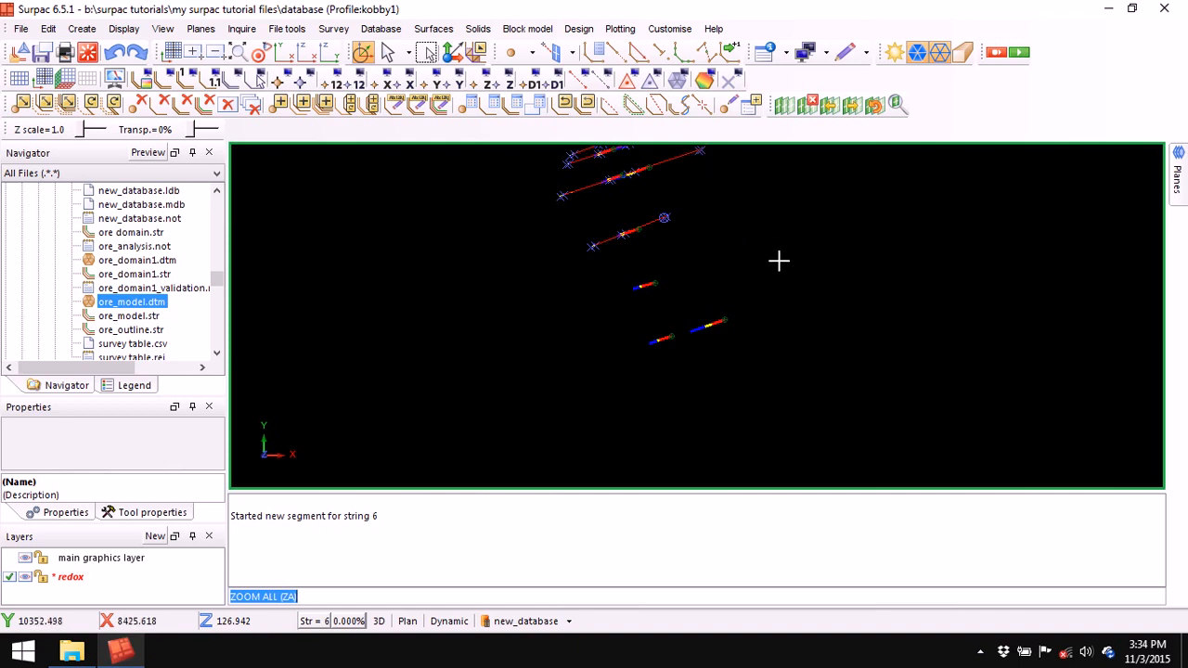
pyautogui.click(784, 104)
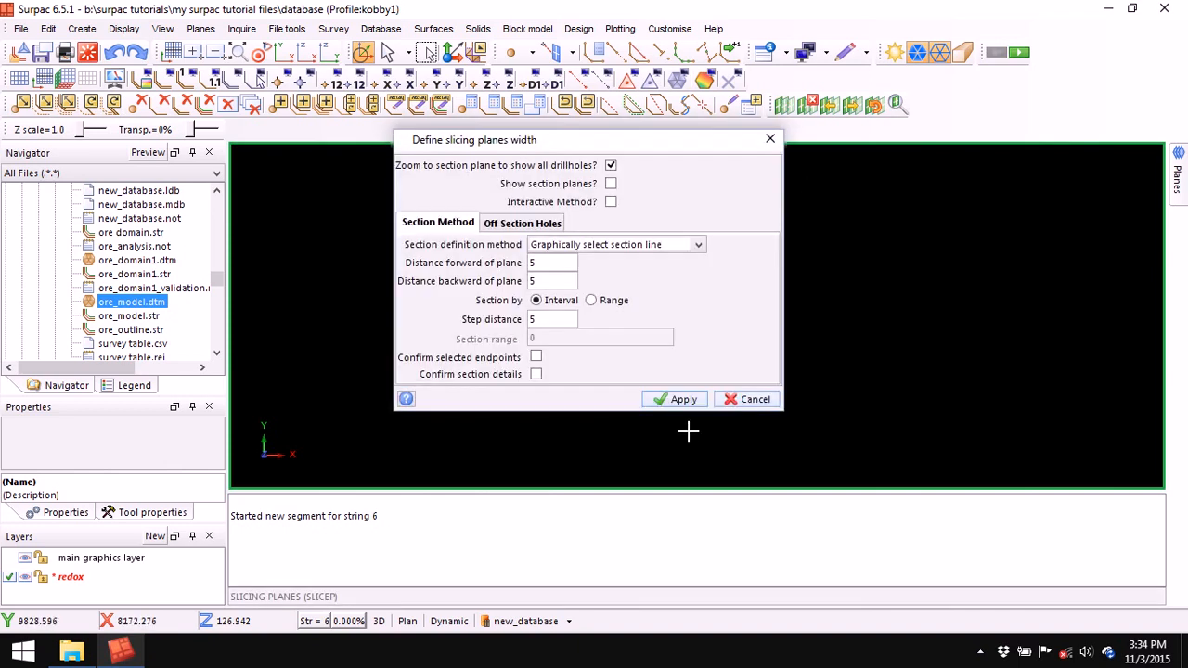
pyautogui.click(683, 400)
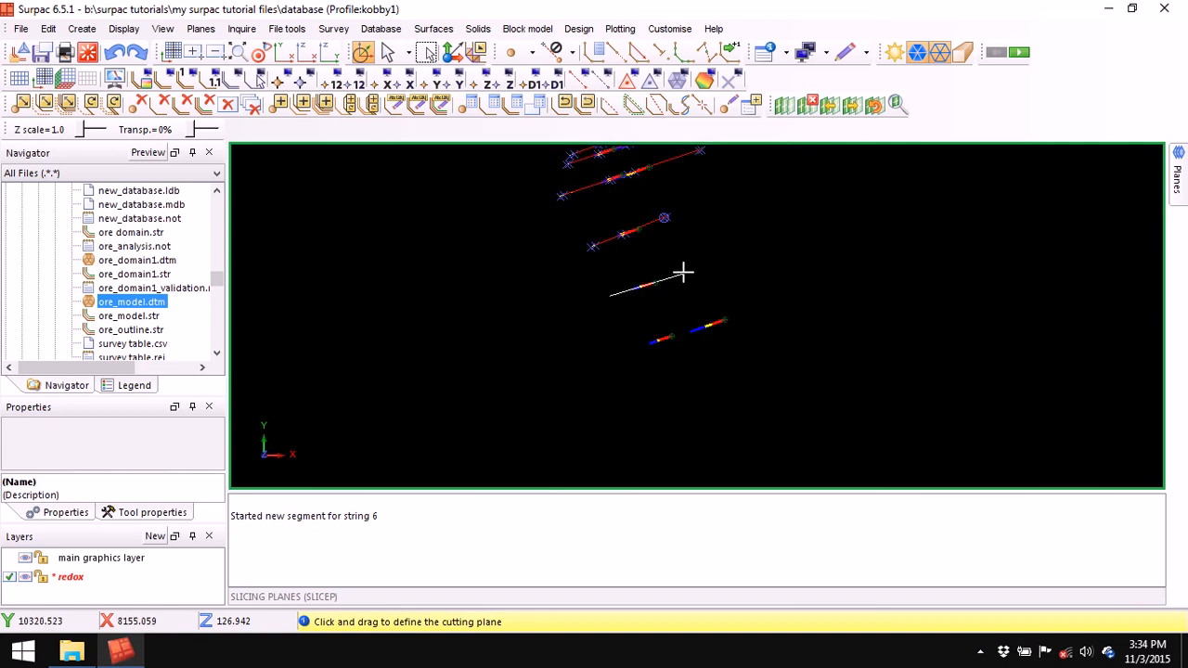
pyautogui.moveTo(683, 271); pyautogui.dragTo(683, 271)
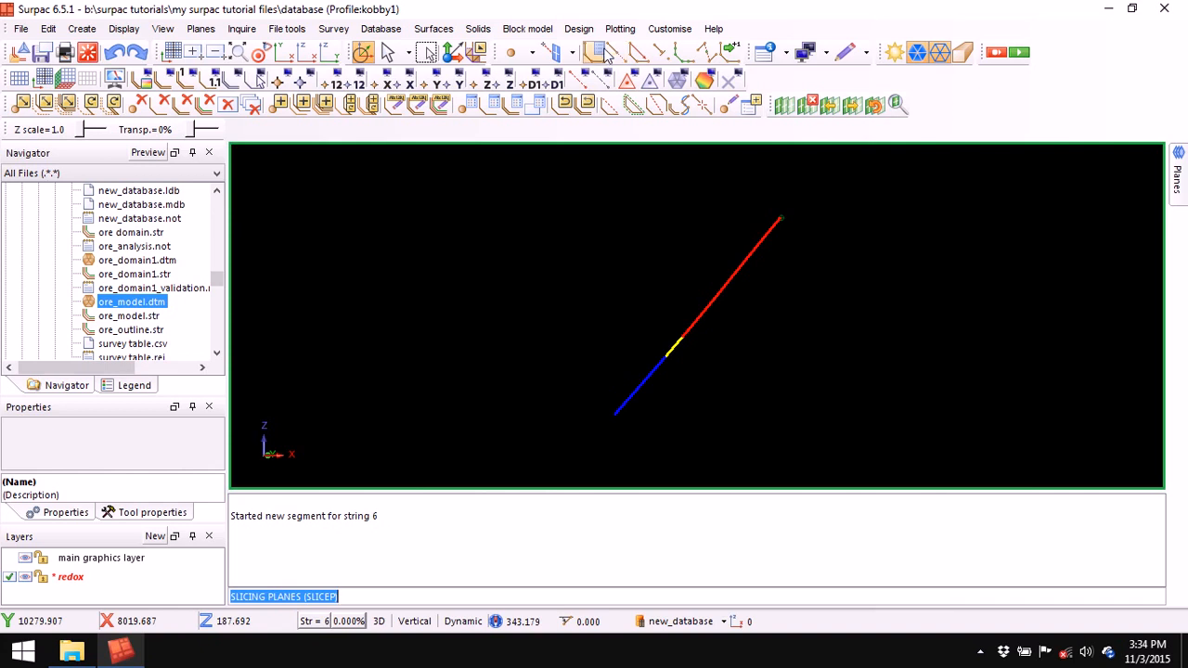
# - Digitise red string 8 across the section through the red–yellow contact
pyautogui.click(603, 54)
pyautogui.rightClick(484, 211)
pyautogui.click(520, 238)
pyautogui.click(661, 363)
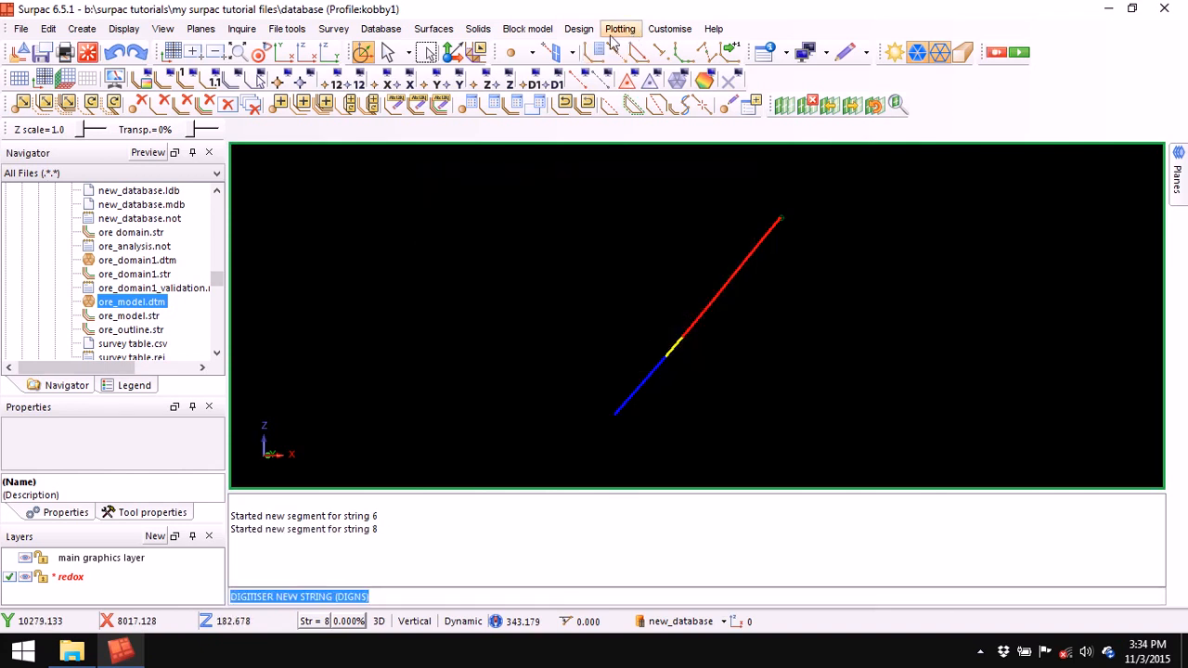
pyautogui.click(515, 195)
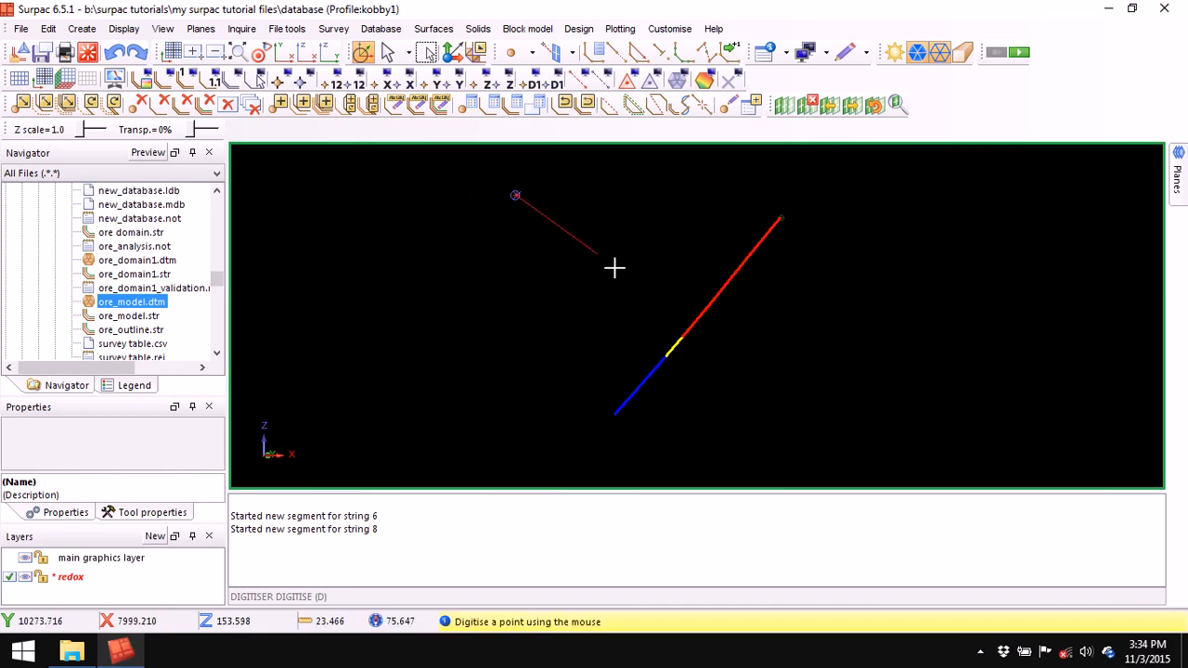
pyautogui.click(681, 338)
pyautogui.click(850, 471)
pyautogui.press('Escape')
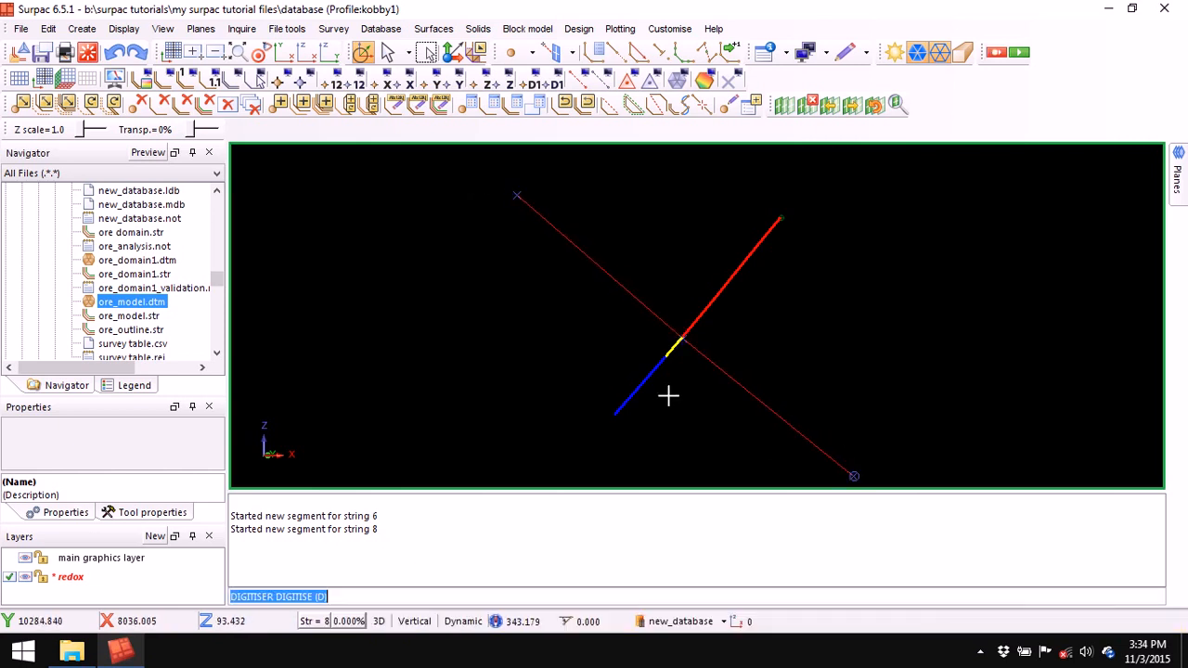
# - Digitise yellow string 6 across the section through the yellow–blue contact
pyautogui.scroll(1, 686, 343)
pyautogui.scroll(-1, 695, 359)
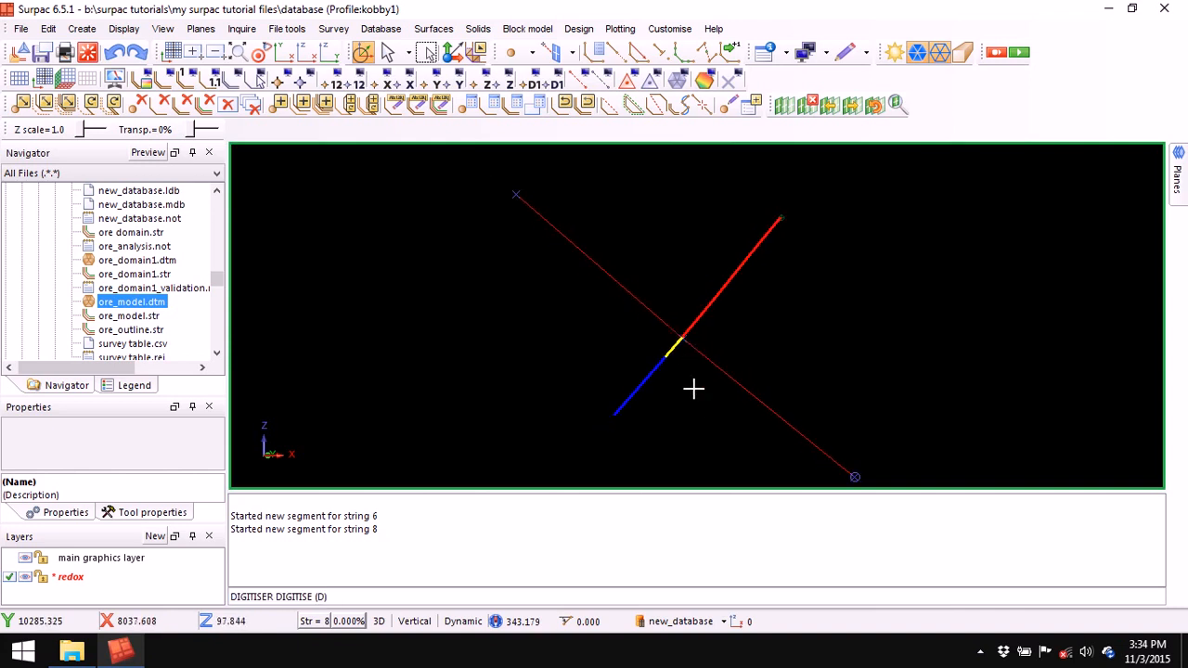
pyautogui.moveTo(694, 389); pyautogui.dragTo(697, 303, button='middle')
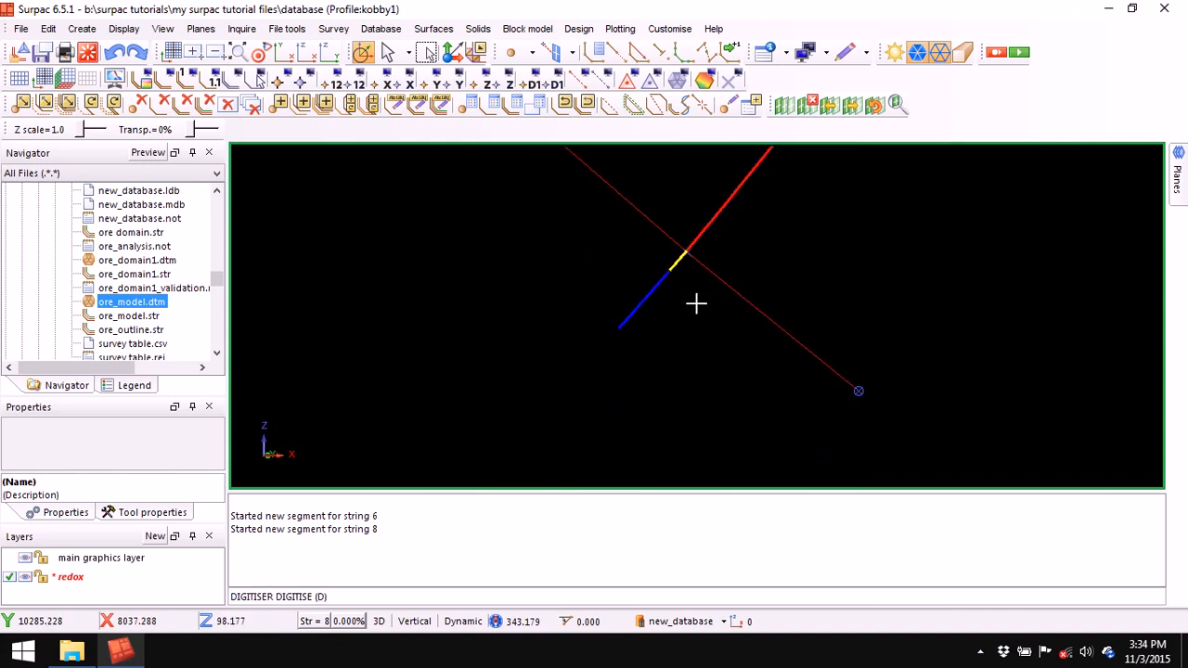
pyautogui.click(595, 53)
pyautogui.rightClick(478, 206)
pyautogui.click(521, 244)
pyautogui.click(664, 364)
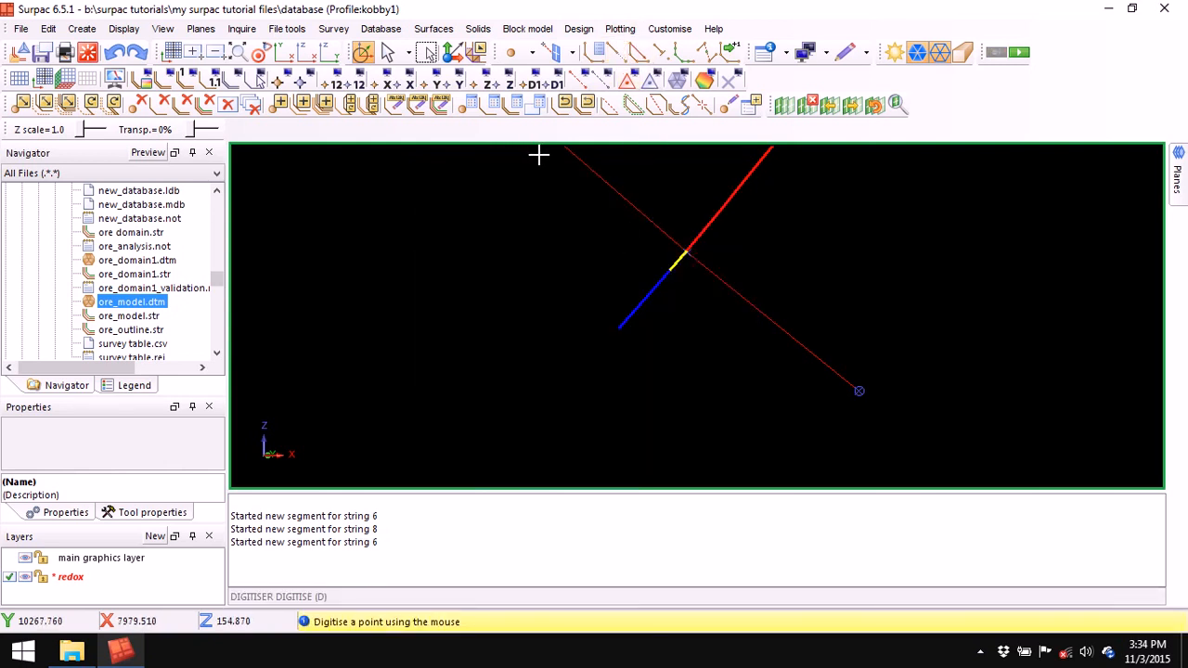
pyautogui.click(529, 150)
pyautogui.click(668, 268)
pyautogui.click(860, 430)
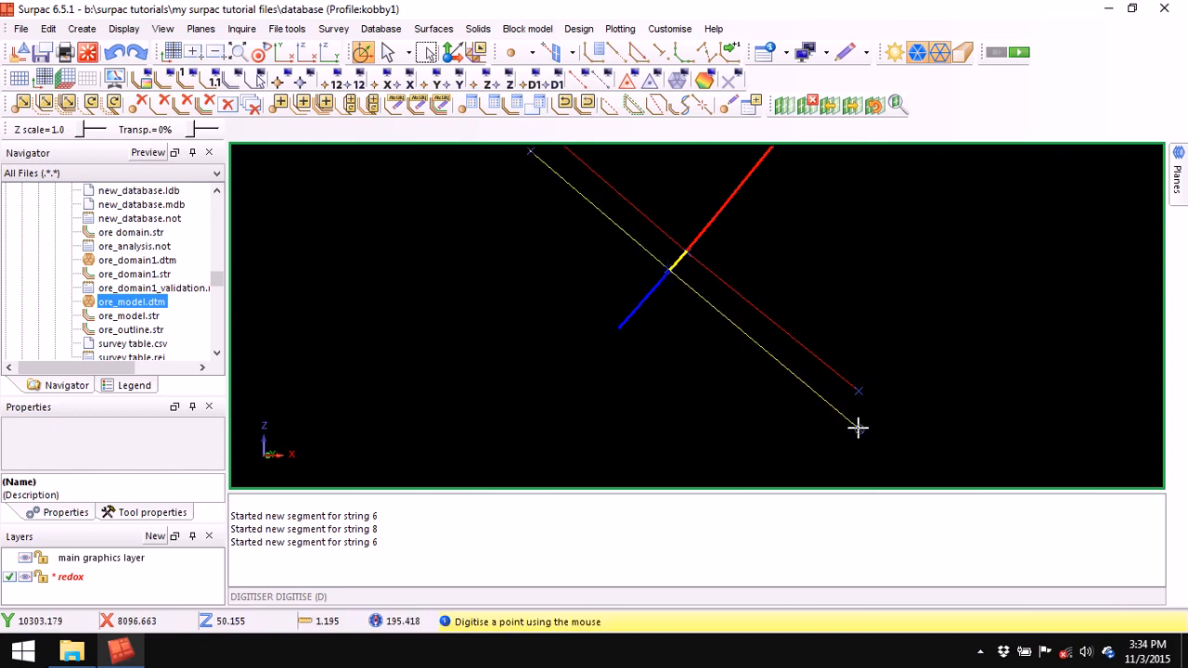
pyautogui.press('Escape')
# - Clear the message log and delete the cutting planes to show all drillholes
pyautogui.rightClick(701, 525)
pyautogui.click(760, 529)
pyautogui.scroll(-3, 720, 220)
pyautogui.scroll(2, 715, 271)
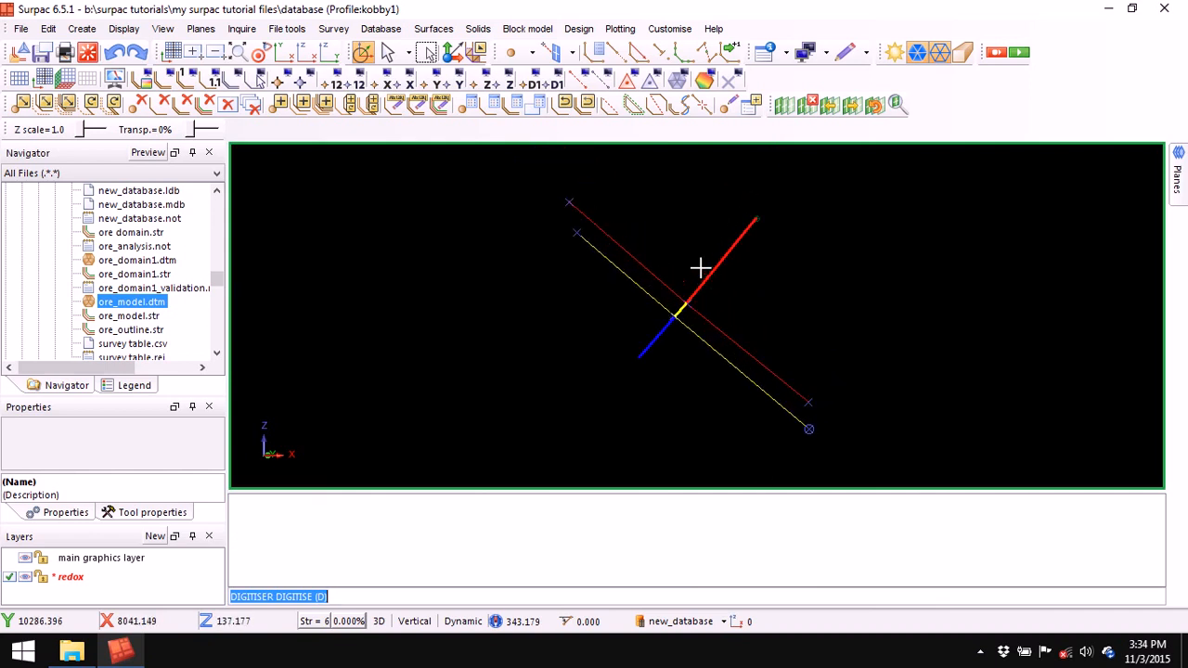
pyautogui.click(812, 105)
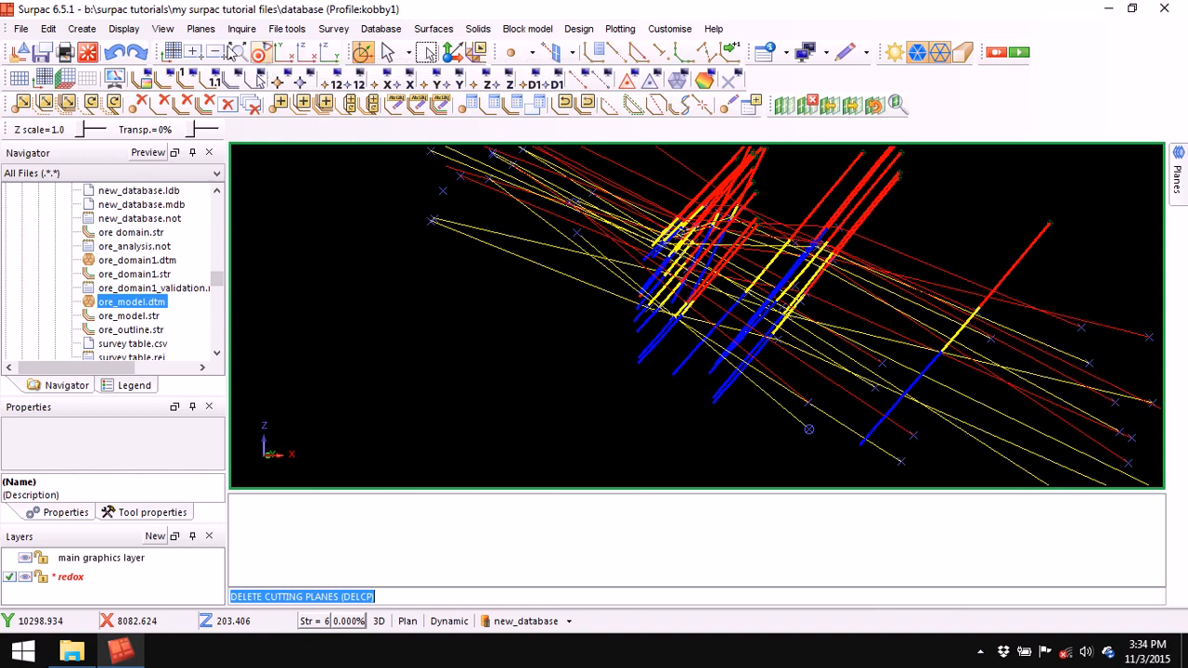
# - Cut a trial section through the next drillhole, then remove the cut
pyautogui.click(235, 52)
pyautogui.moveTo(849, 360); pyautogui.dragTo(790, 241, button='middle')
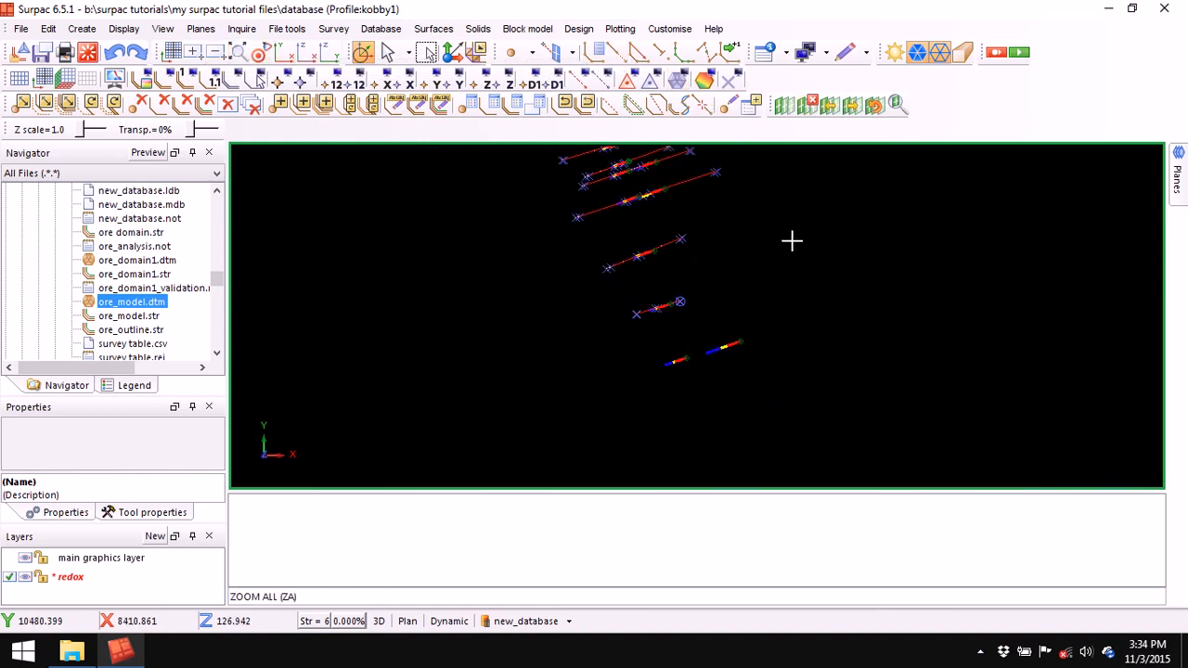
pyautogui.click(784, 105)
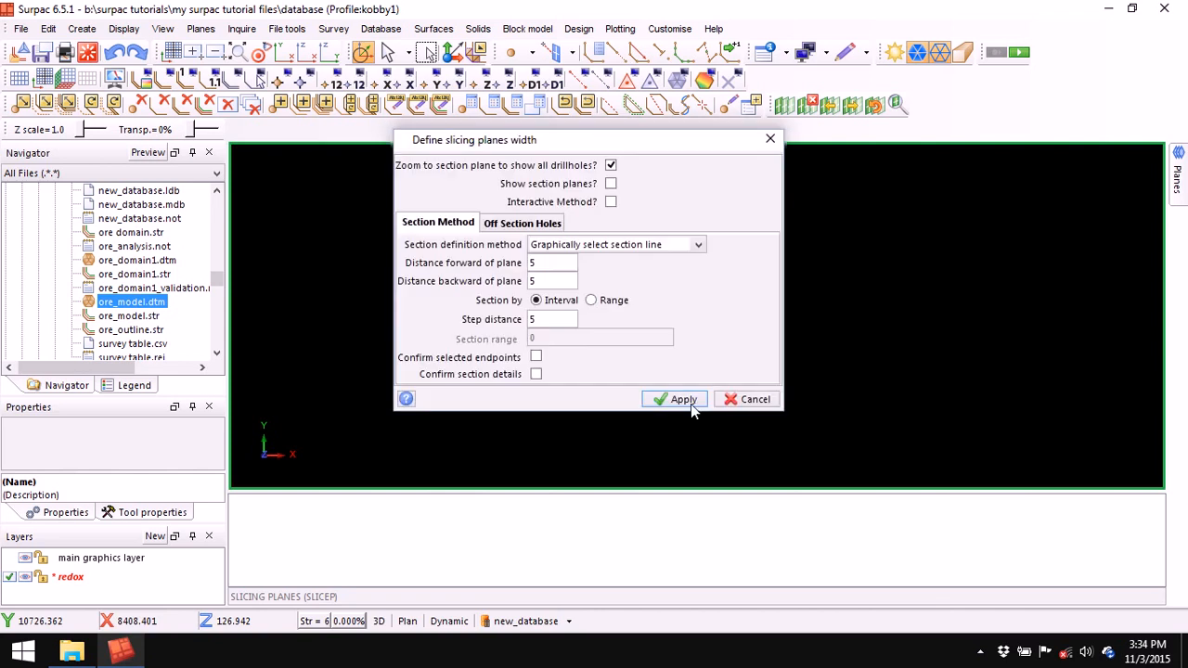
pyautogui.click(680, 399)
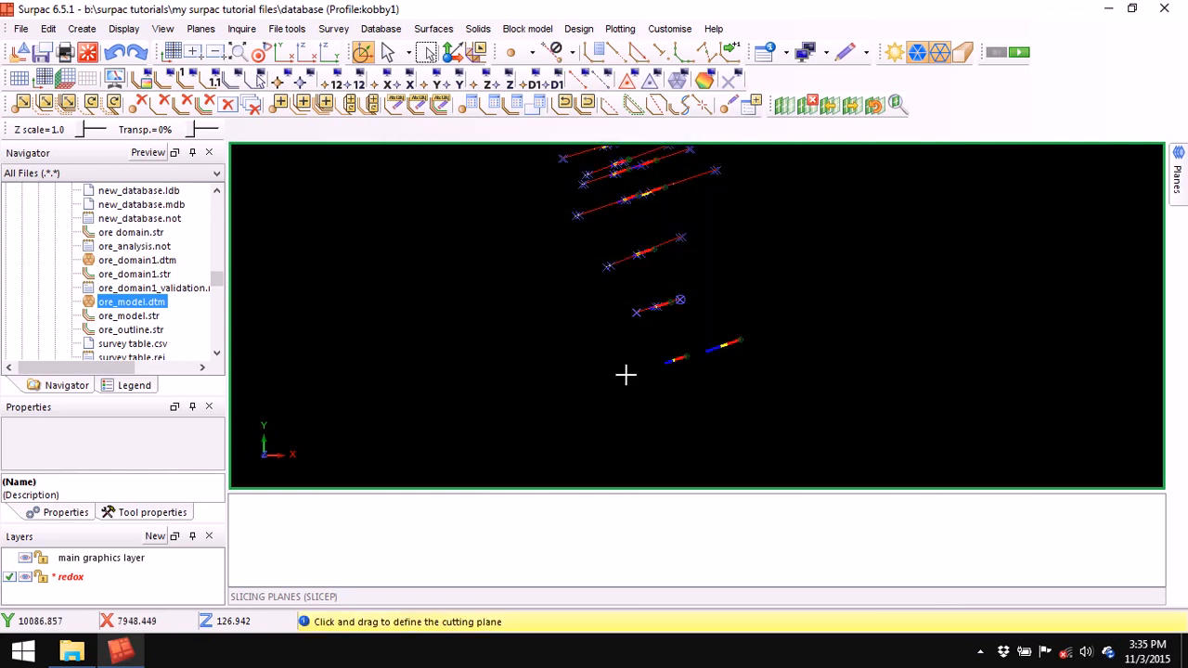
pyautogui.moveTo(629, 375); pyautogui.dragTo(772, 328)
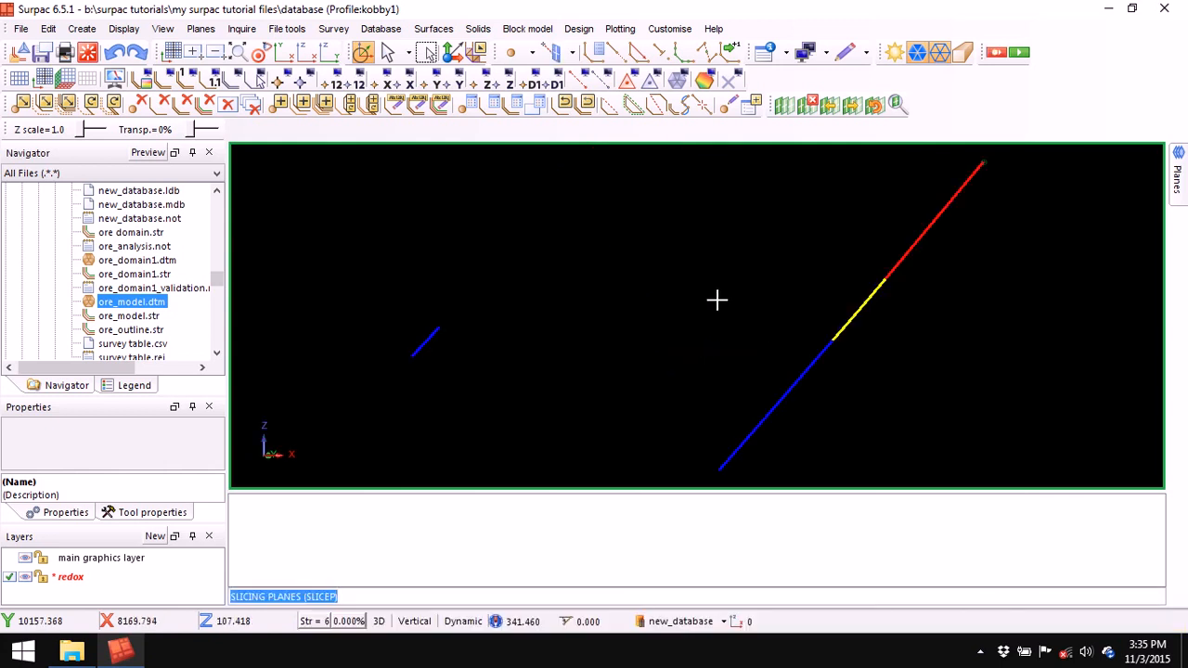
pyautogui.scroll(-2, 717, 298)
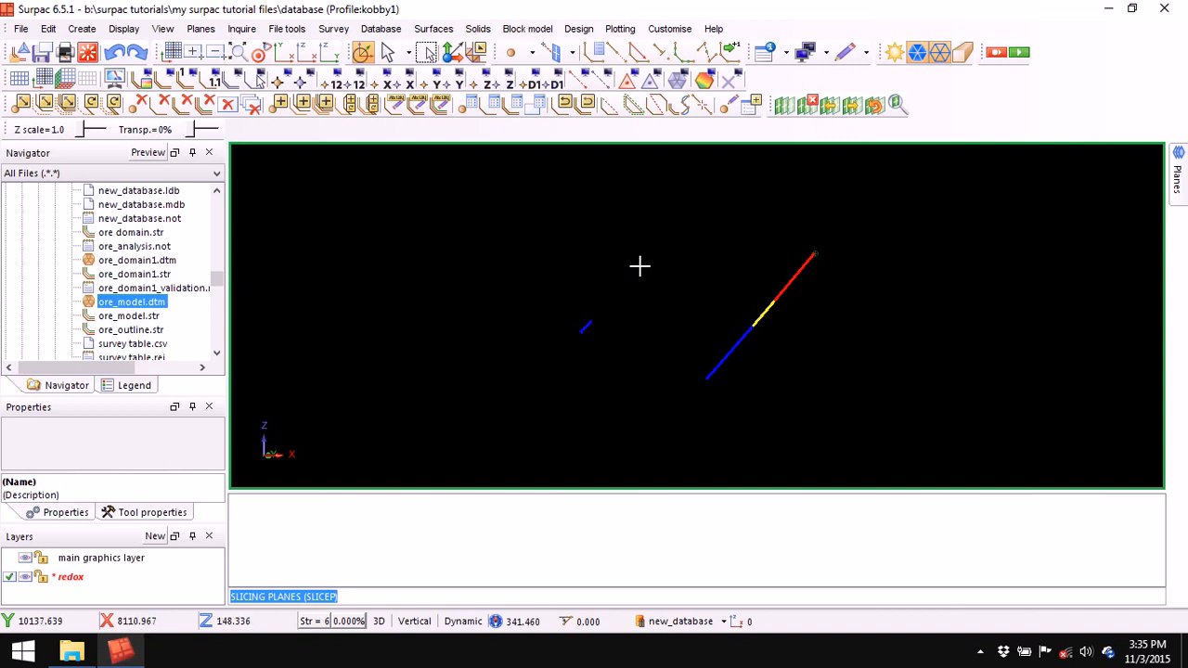
pyautogui.click(808, 104)
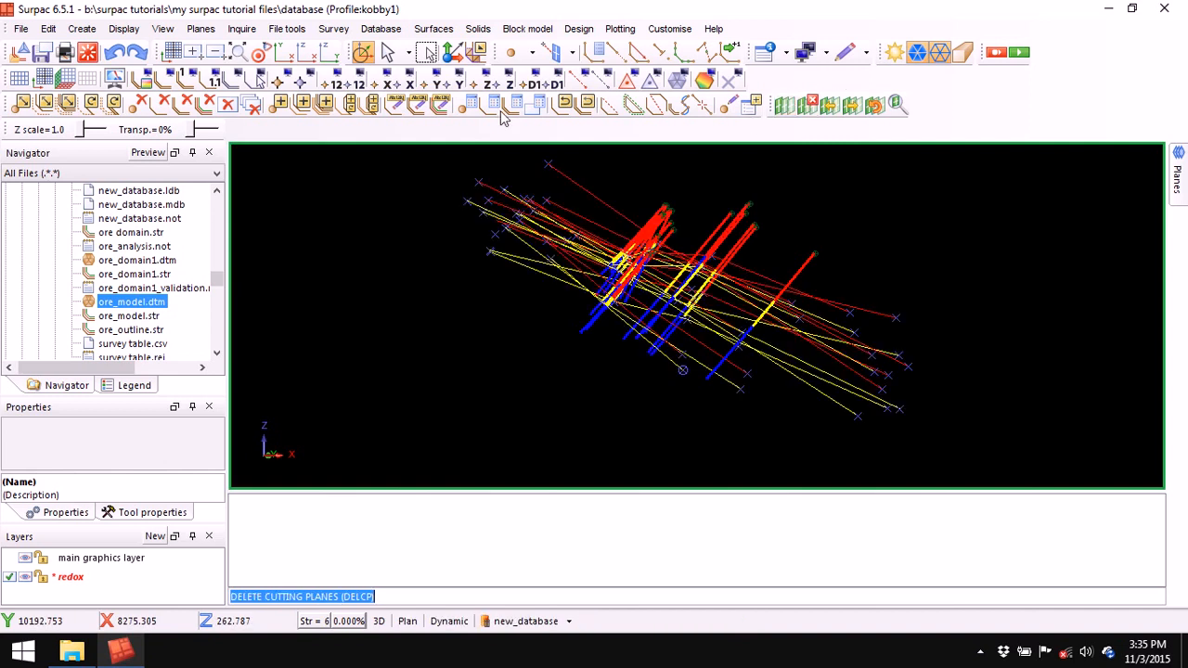
# - Re-cut a vertical section through the next two drillholes and zoom out on it
pyautogui.click(242, 54)
pyautogui.moveTo(786, 444); pyautogui.dragTo(664, 283, button='middle')
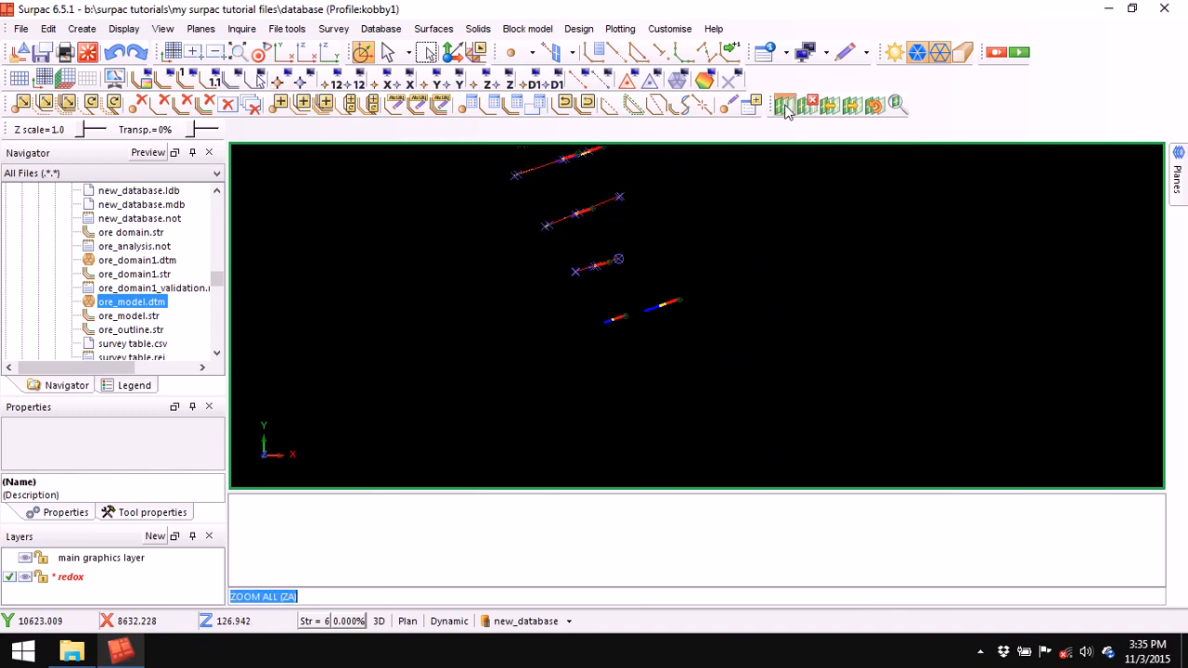
pyautogui.click(784, 105)
pyautogui.click(682, 399)
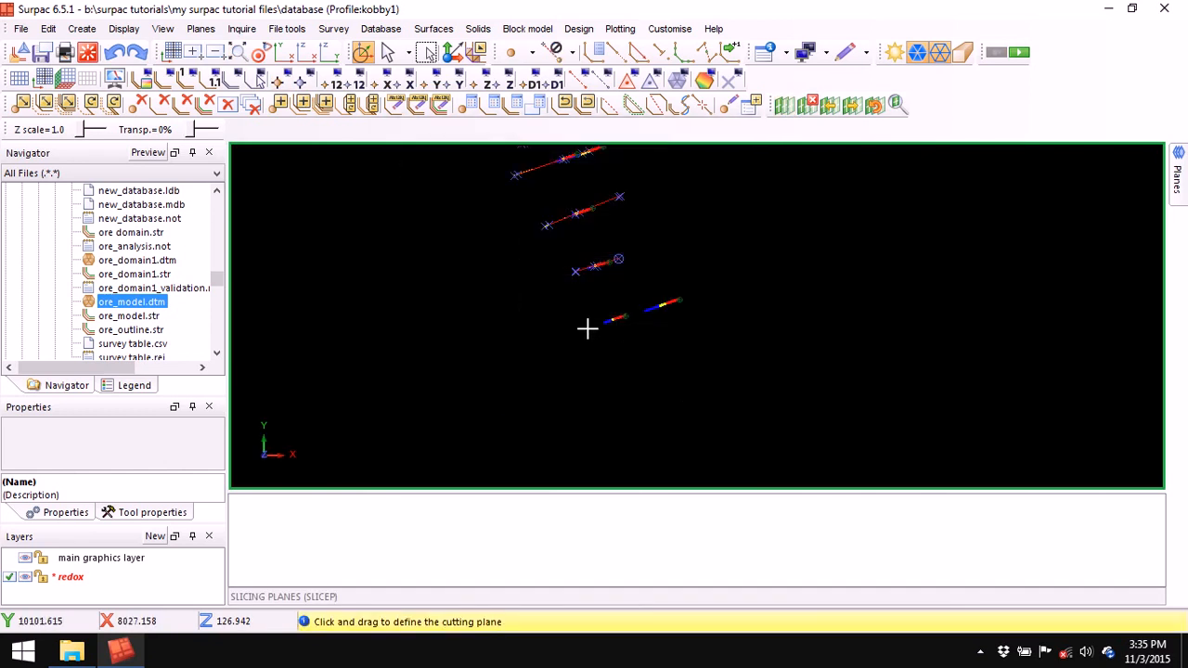
pyautogui.moveTo(672, 306); pyautogui.dragTo(719, 285)
pyautogui.scroll(-2, 717, 286)
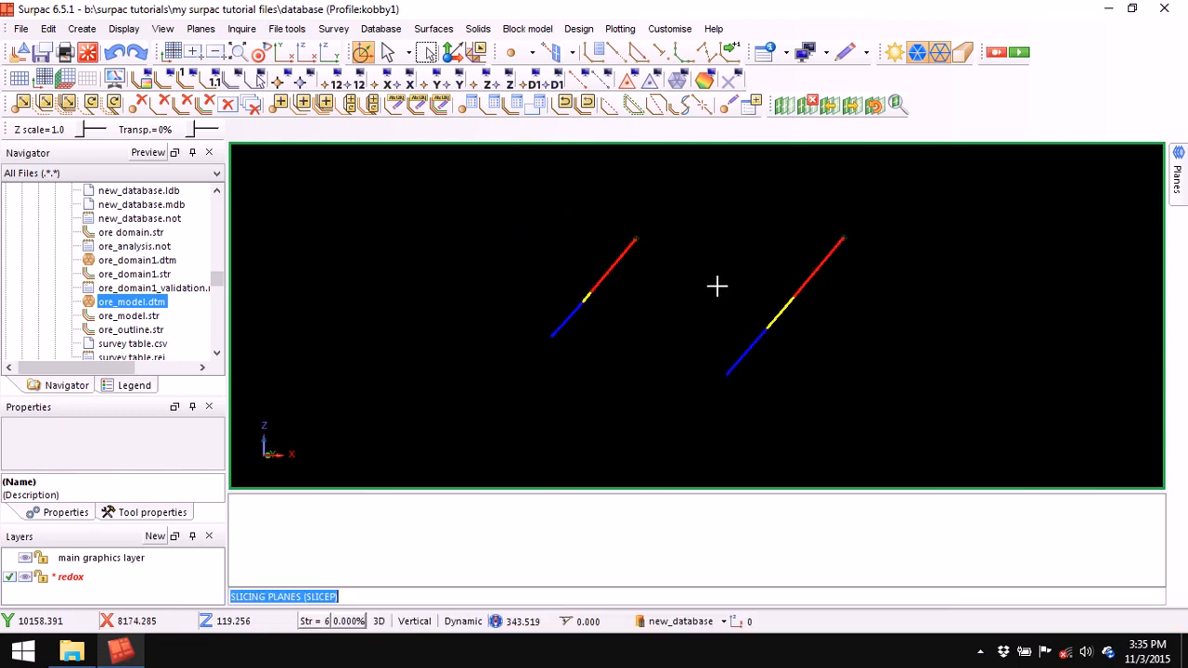
pyautogui.scroll(-1, 716, 285)
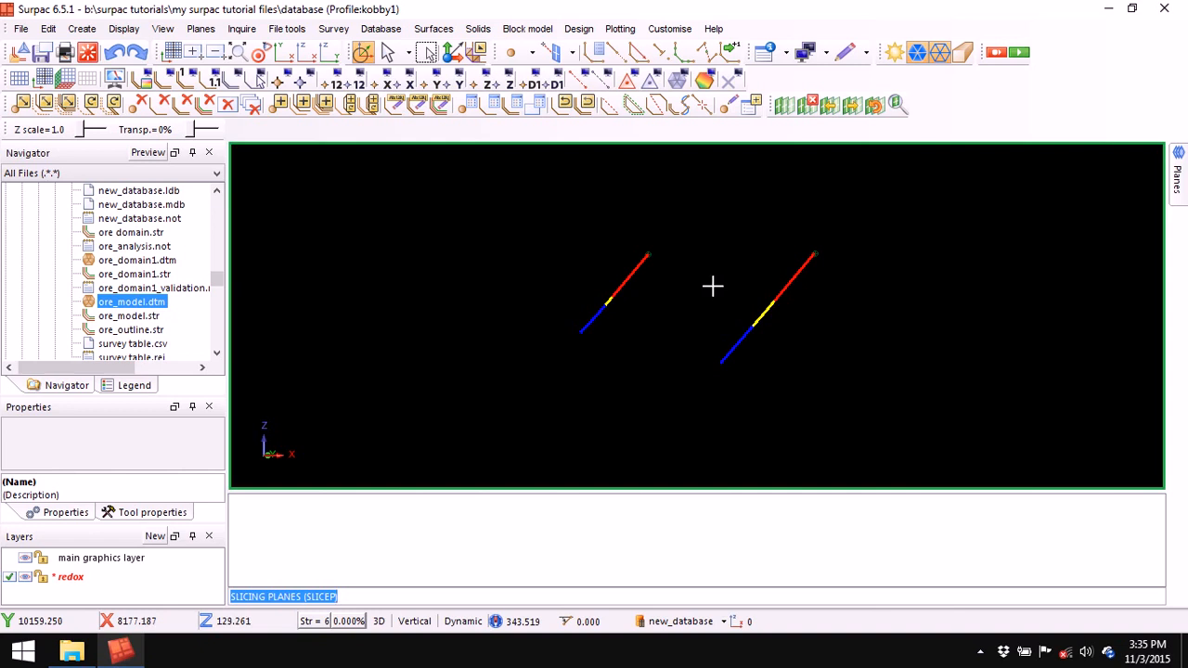
pyautogui.scroll(-1, 712, 286)
# - Digitise red string 8 across both drillholes' red–yellow contacts
pyautogui.click(598, 56)
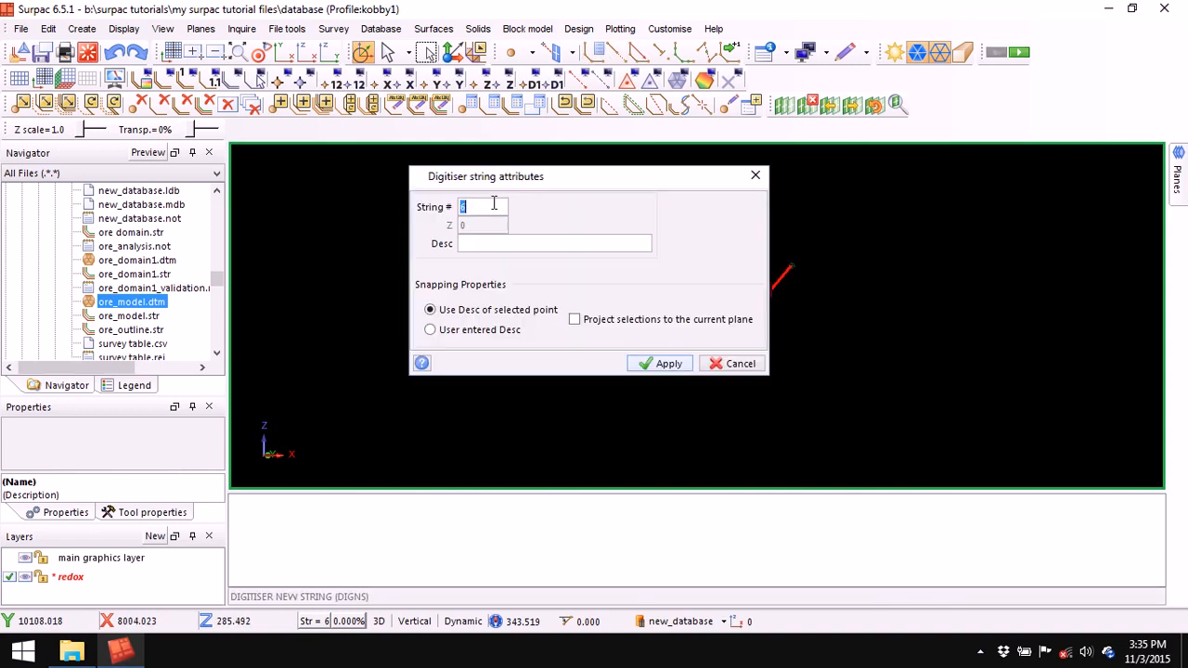
pyautogui.rightClick(493, 206)
pyautogui.click(510, 234)
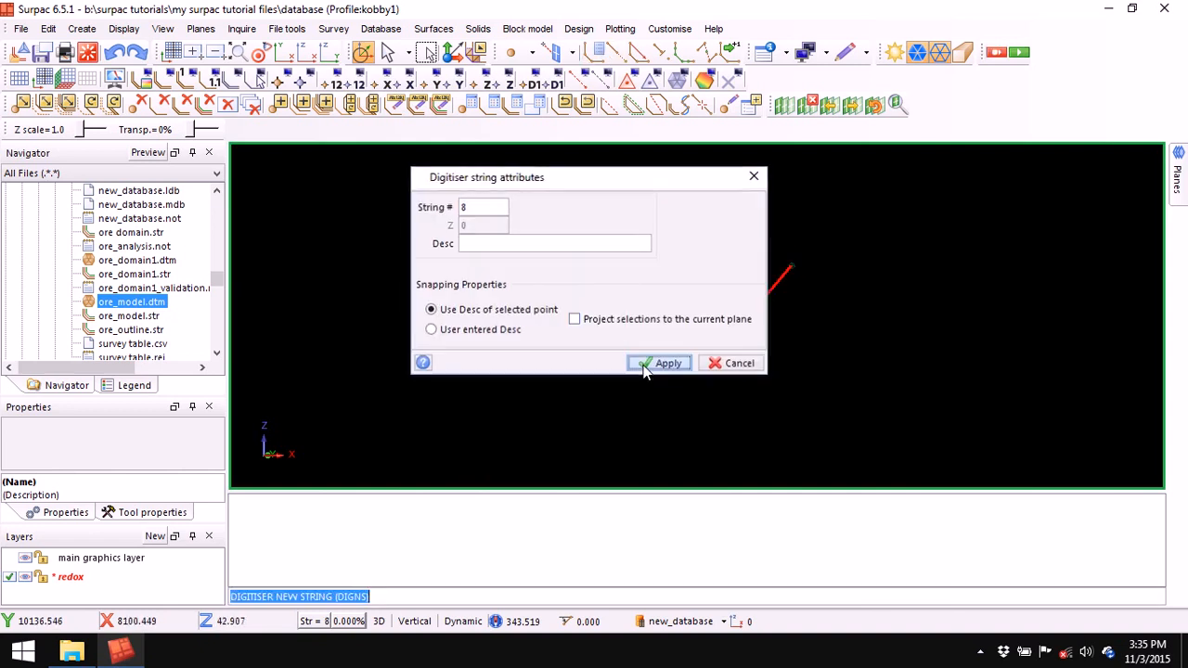
pyautogui.click(647, 363)
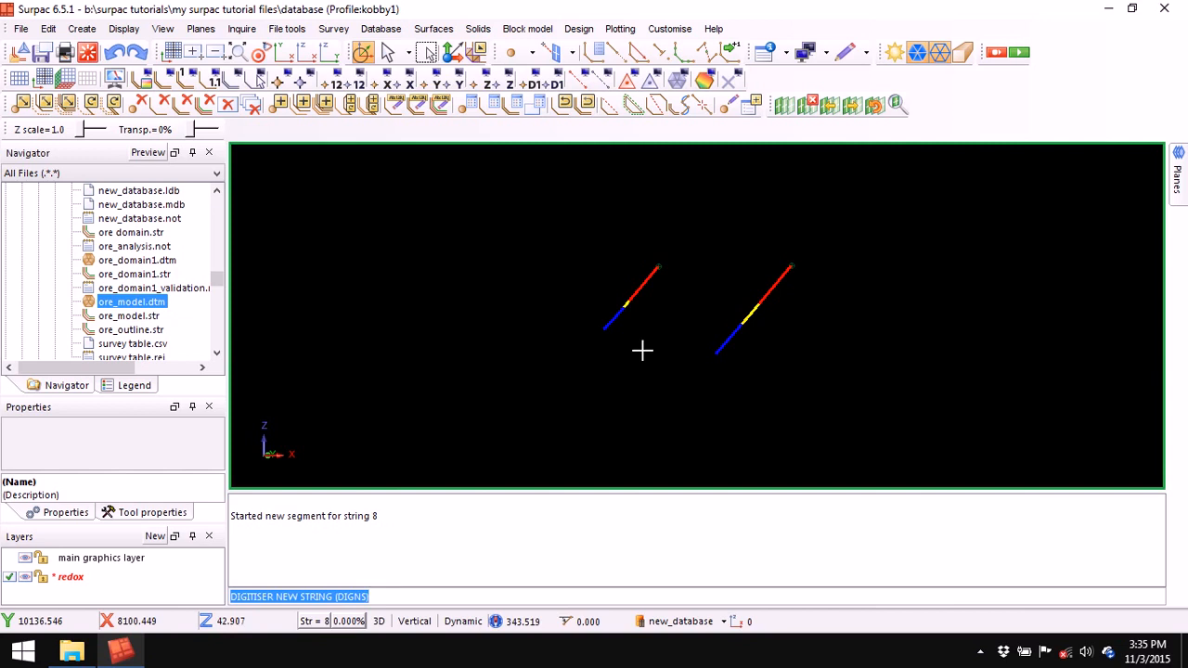
pyautogui.click(462, 244)
pyautogui.click(637, 302)
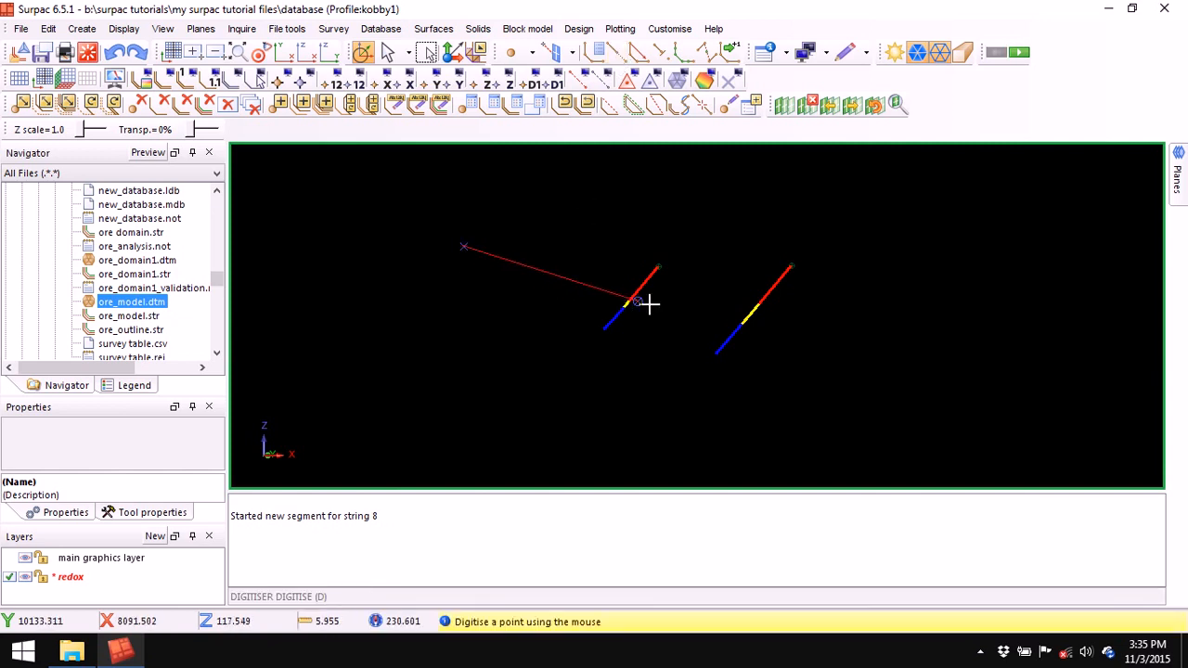
pyautogui.click(761, 306)
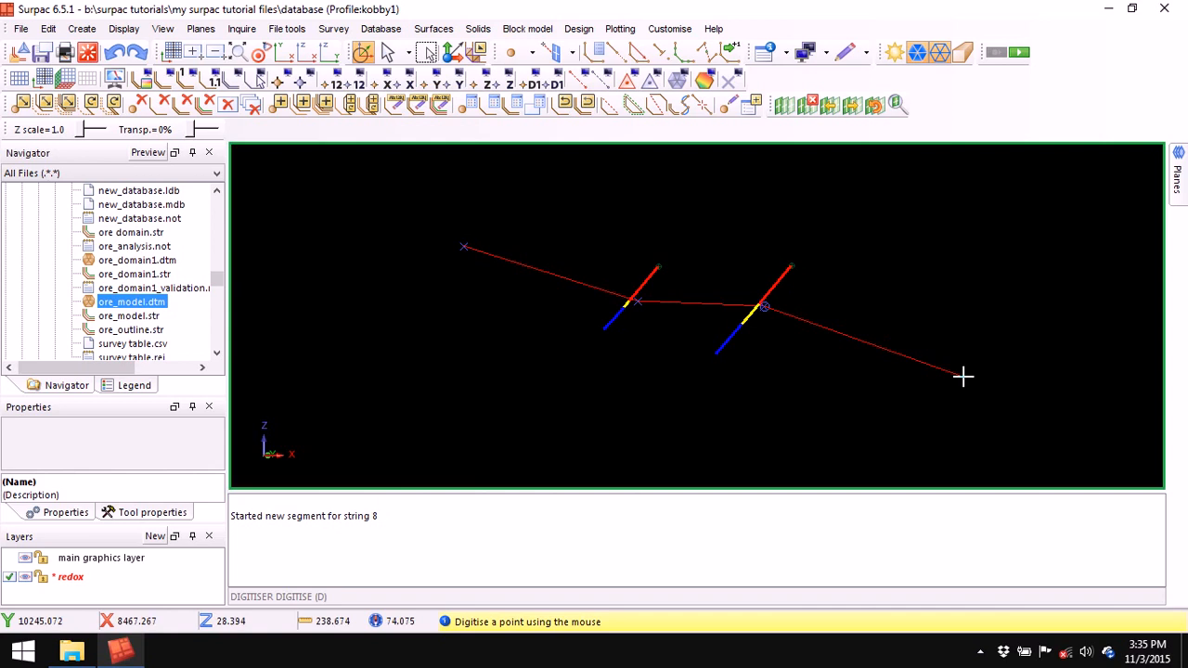
pyautogui.click(963, 376)
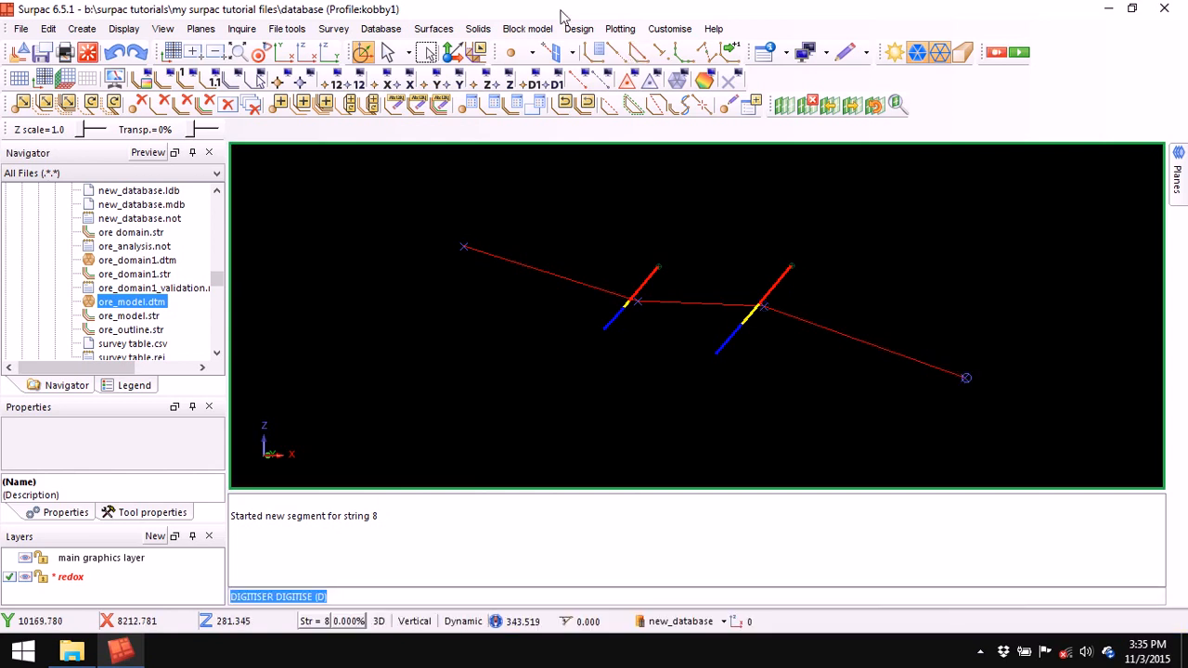
# - Digitise yellow string 6 across the drillholes' lower contact
pyautogui.click(594, 52)
pyautogui.rightClick(478, 204)
pyautogui.click(636, 341)
pyautogui.click(667, 364)
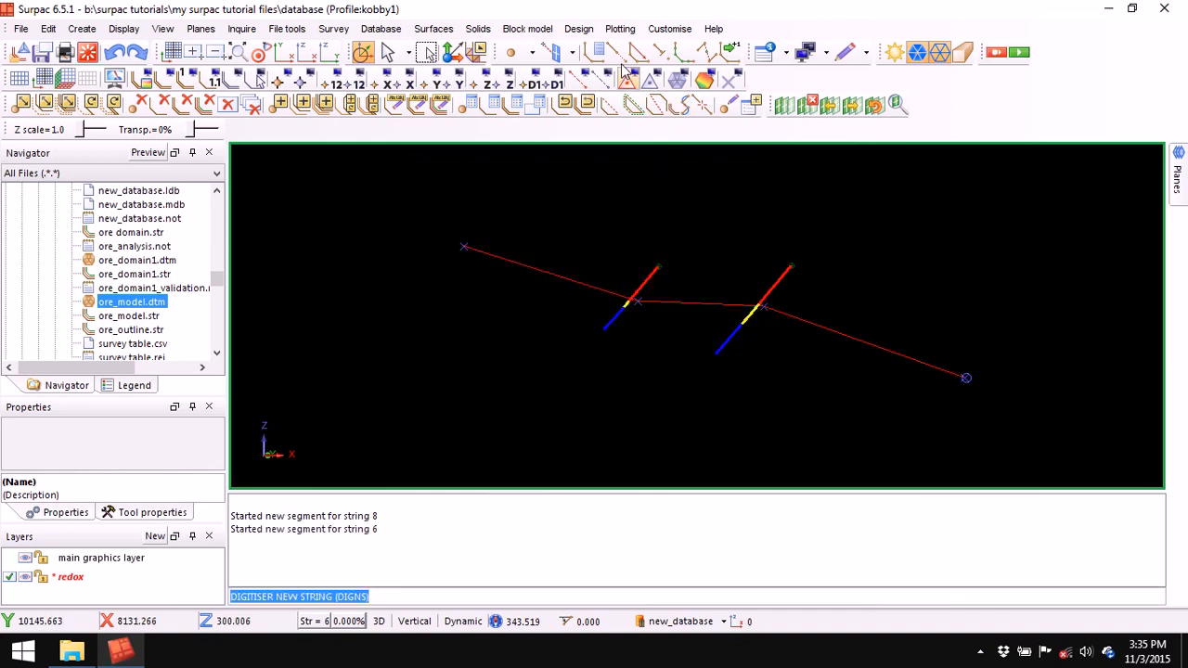
pyautogui.click(455, 260)
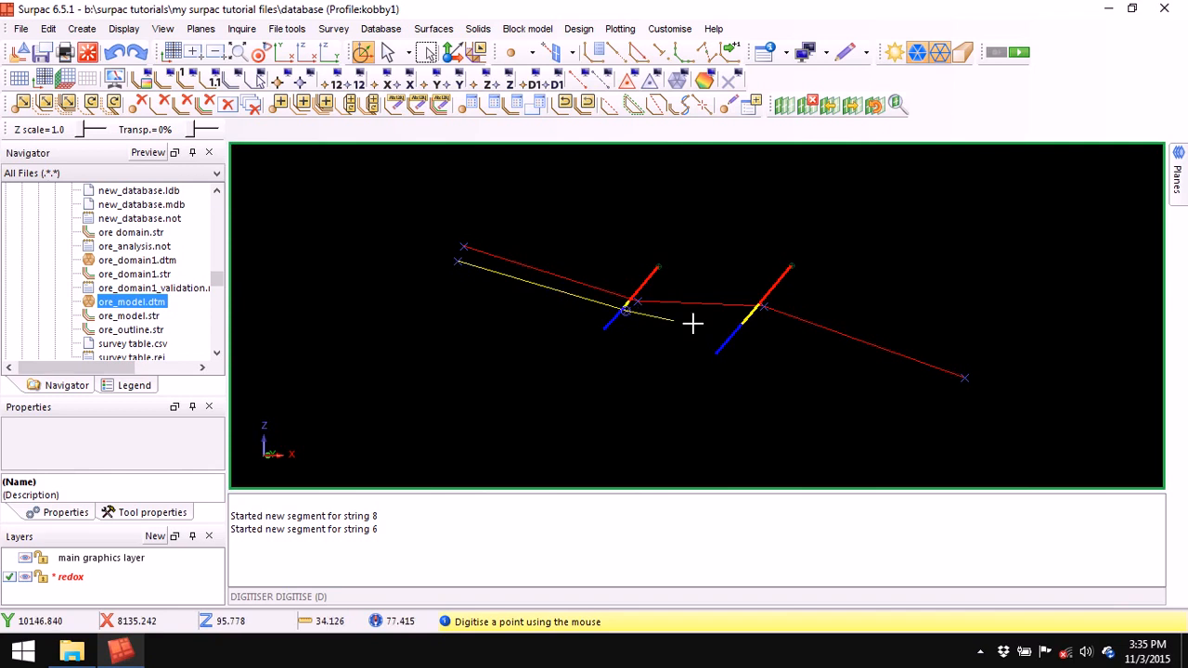
pyautogui.click(747, 323)
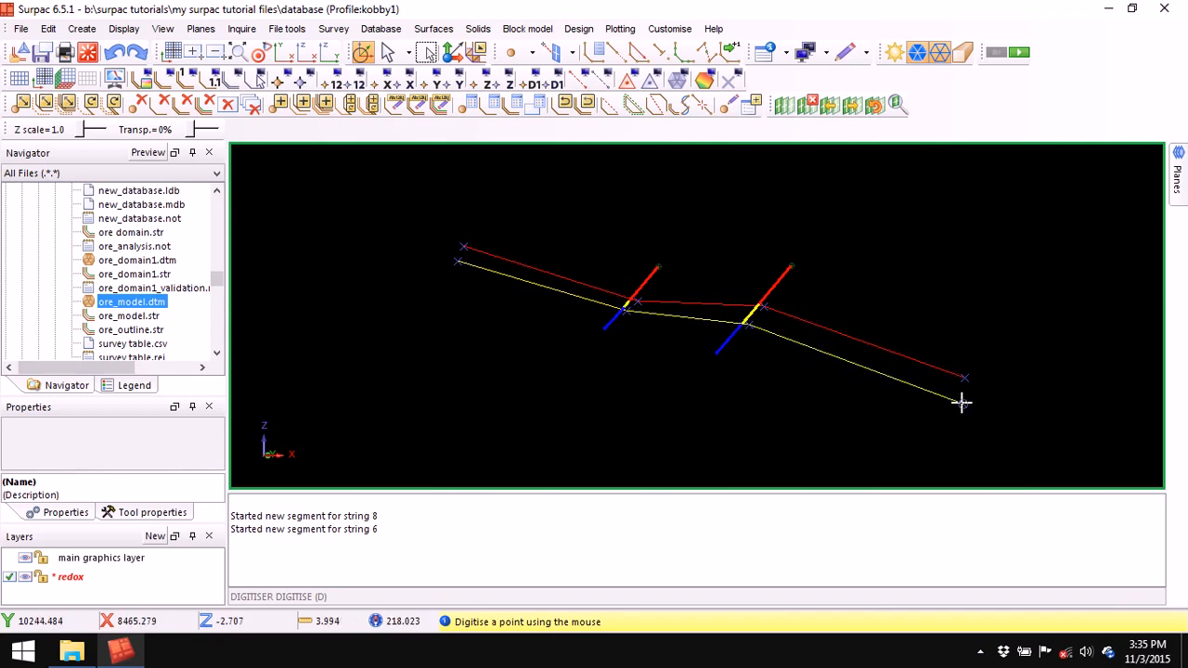
pyautogui.press('Escape')
# - Clear the message log, delete the cutting planes and reorient the 3D view
pyautogui.rightClick(680, 509)
pyautogui.click(719, 524)
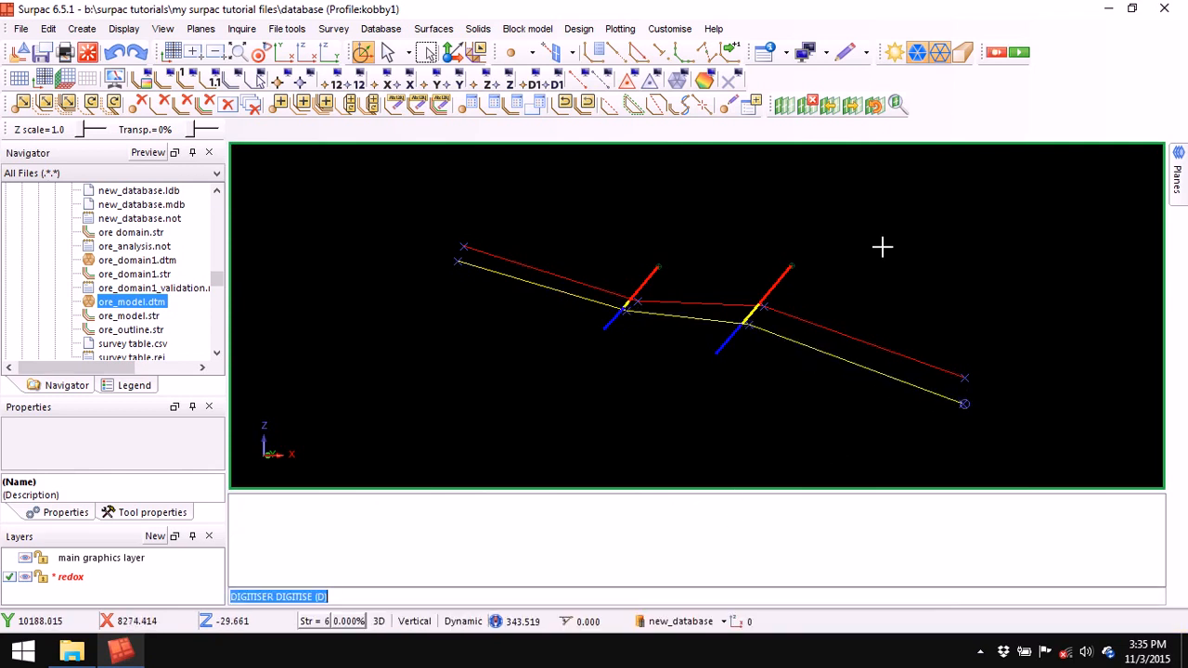
pyautogui.click(812, 103)
pyautogui.moveTo(835, 284); pyautogui.dragTo(967, 313)
pyautogui.moveTo(967, 312); pyautogui.dragTo(798, 294, button='middle')
pyautogui.scroll(-3, 796, 299)
pyautogui.moveTo(797, 300); pyautogui.dragTo(807, 336)
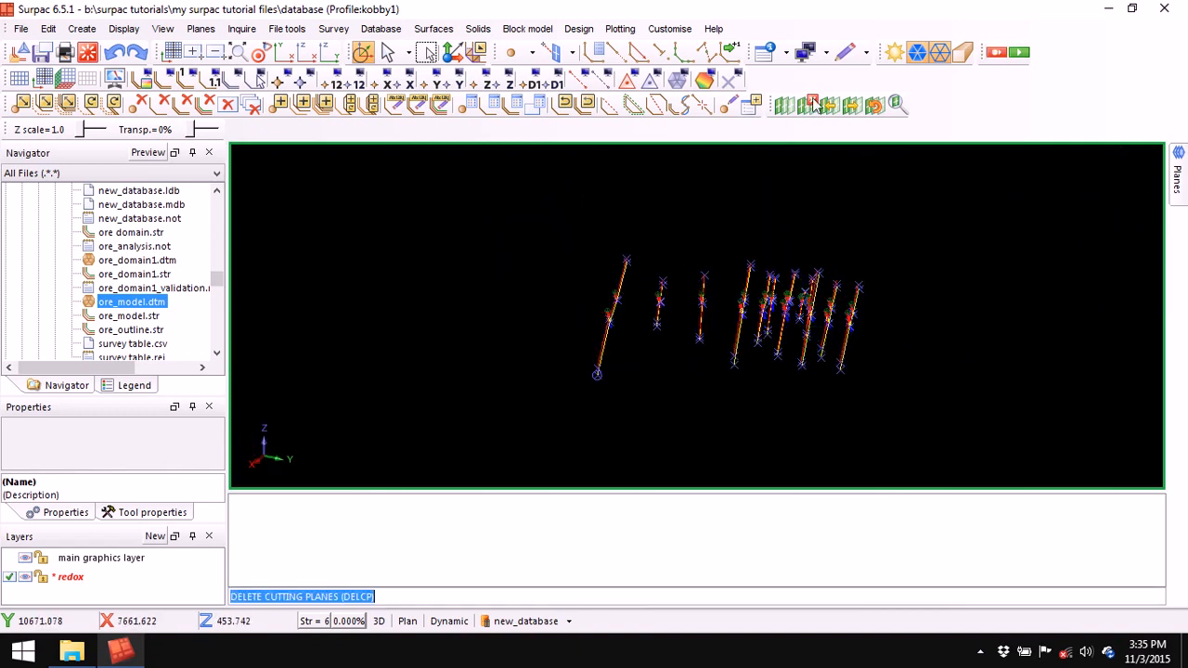
# - Erase the temporary drillhole markers with ERTM and rotate the 3D view
pyautogui.click(730, 84)
pyautogui.moveTo(741, 370); pyautogui.dragTo(624, 302)
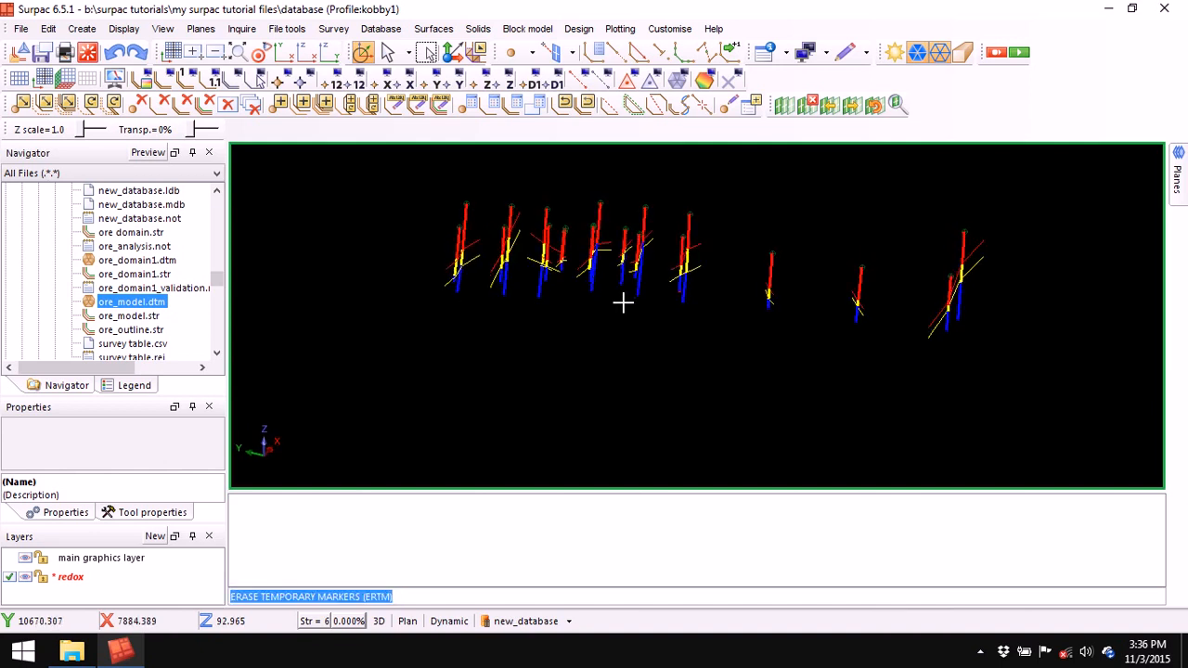
# - Save string range 8 to base_oxide.str, then string range 6 to base_transition.str
pyautogui.click(41, 52)
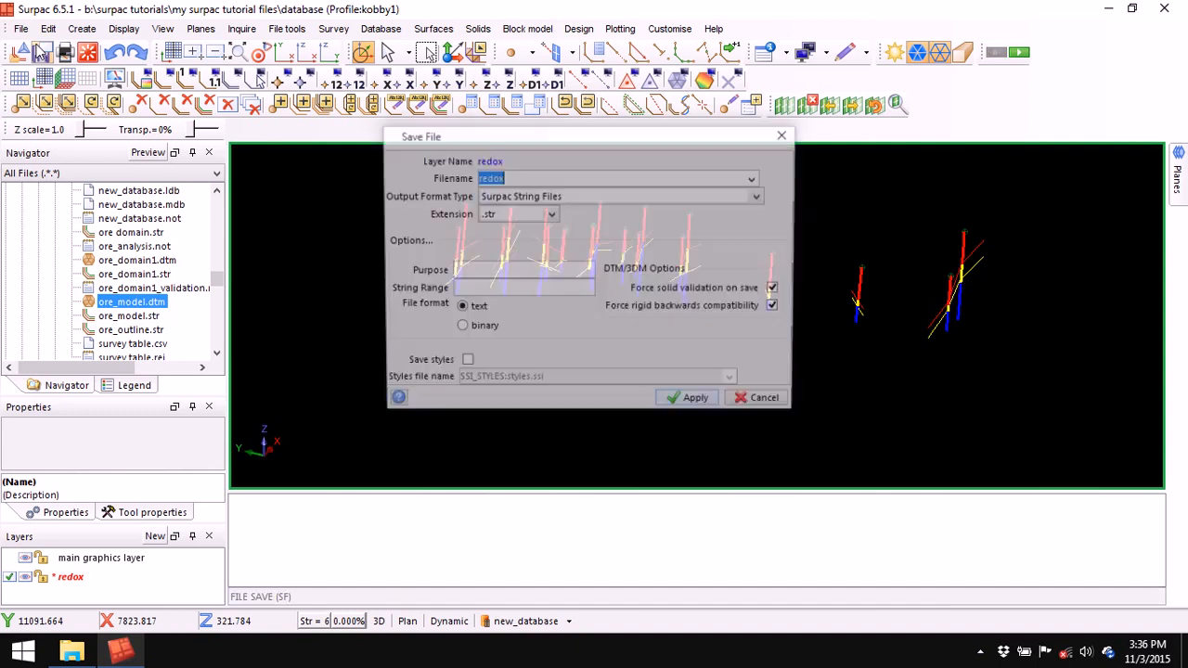
pyautogui.moveTo(597, 149); pyautogui.dragTo(629, 226)
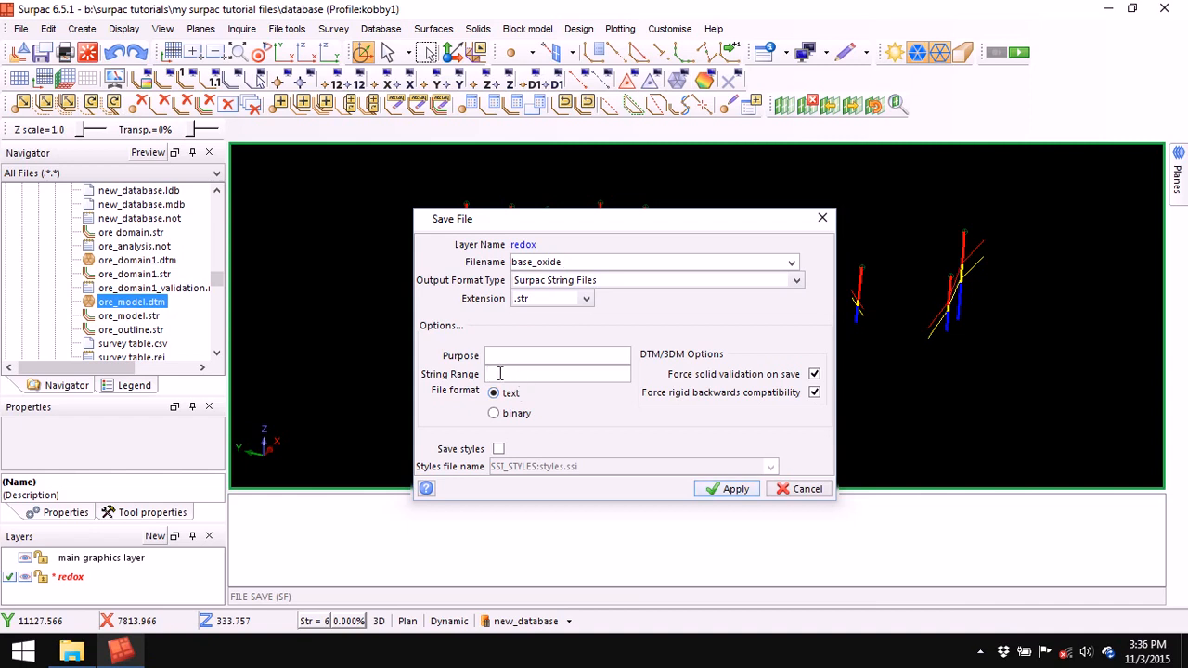
pyautogui.moveTo(634, 227); pyautogui.dragTo(609, 319)
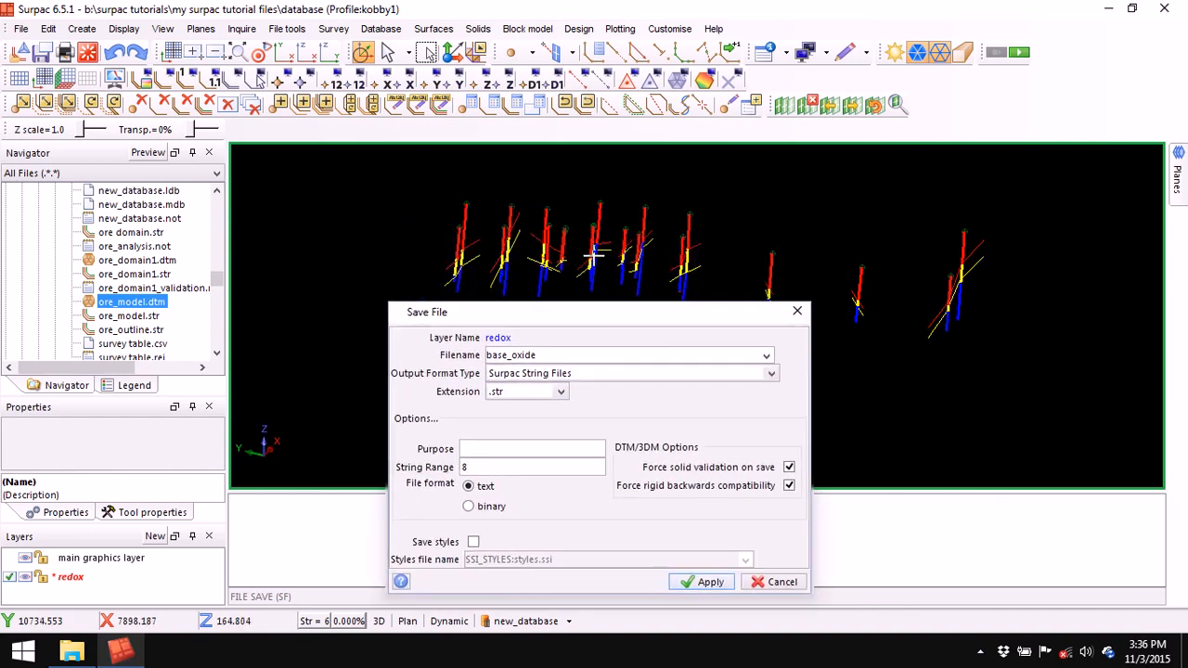
pyautogui.moveTo(626, 310); pyautogui.dragTo(679, 154)
pyautogui.click(761, 428)
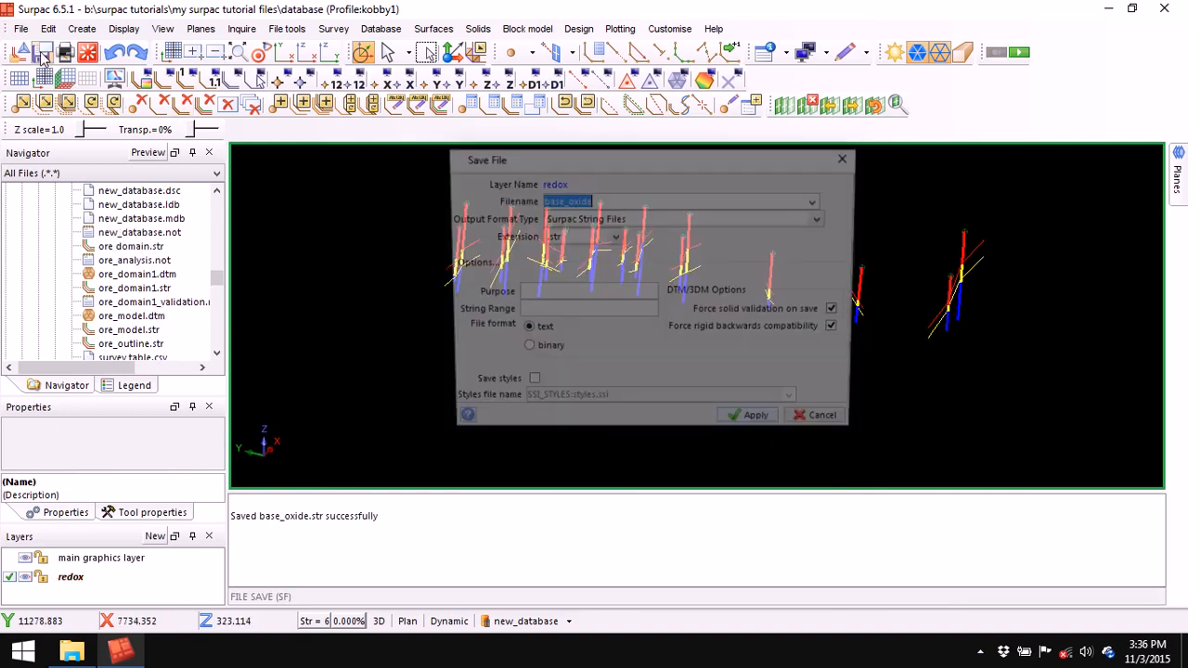
pyautogui.click(600, 202)
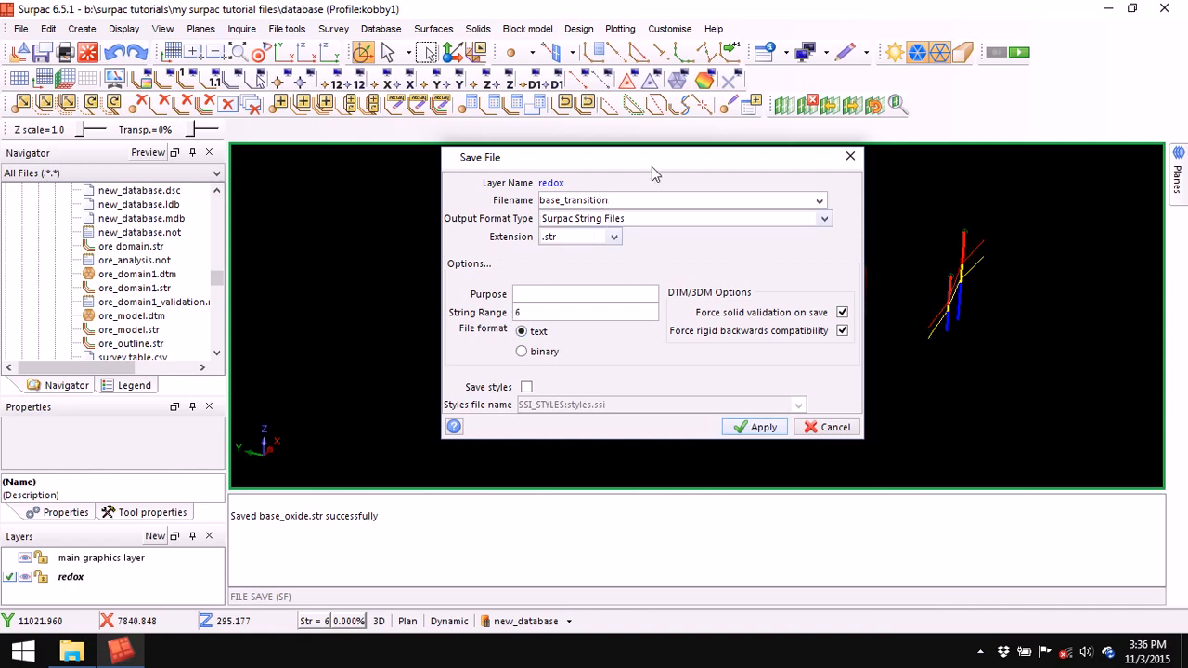
pyautogui.click(760, 428)
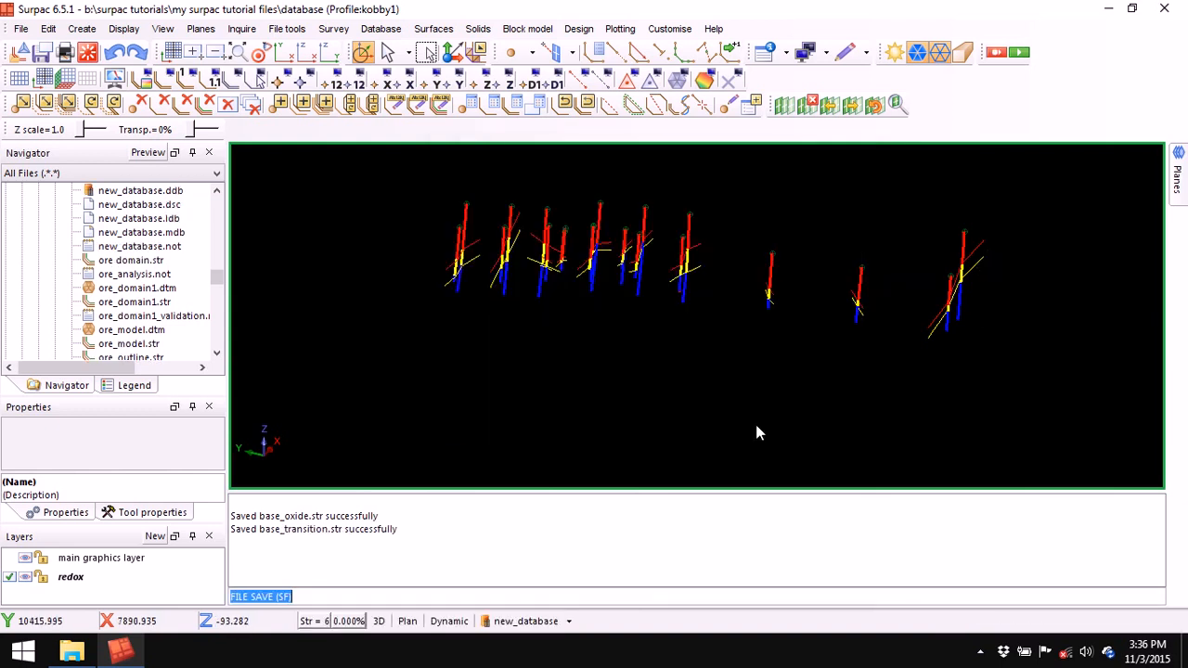
# - Delete the redox layer and load base_oxide.str into the graphics view
pyautogui.rightClick(80, 577)
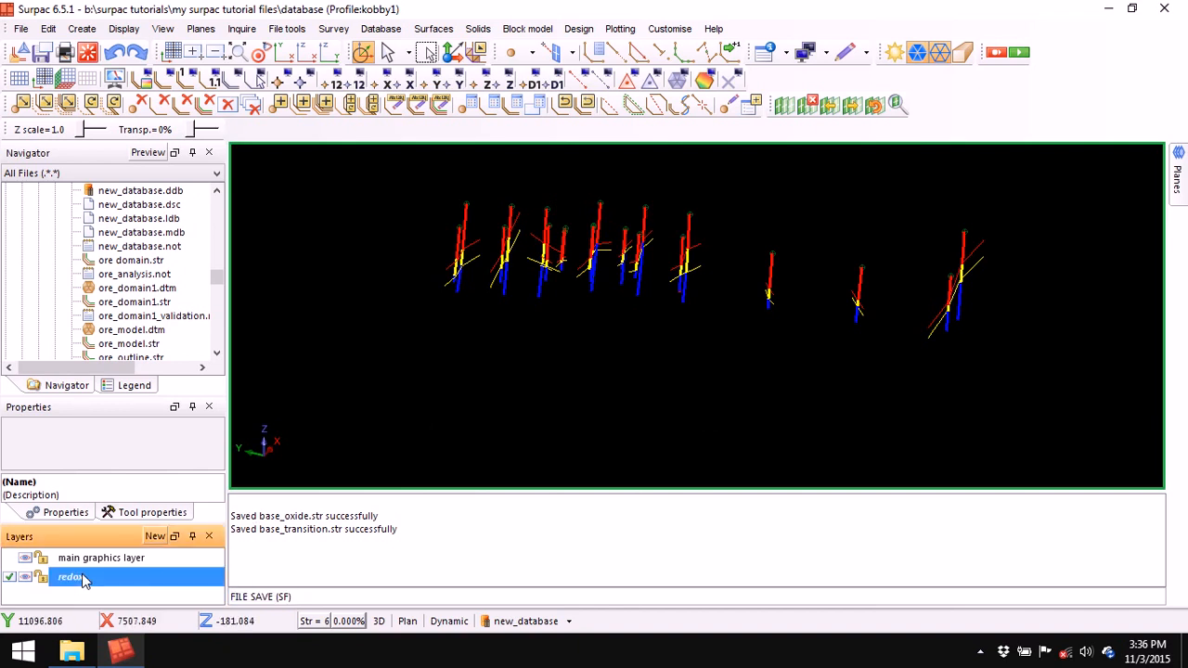
pyautogui.click(134, 623)
pyautogui.click(143, 232)
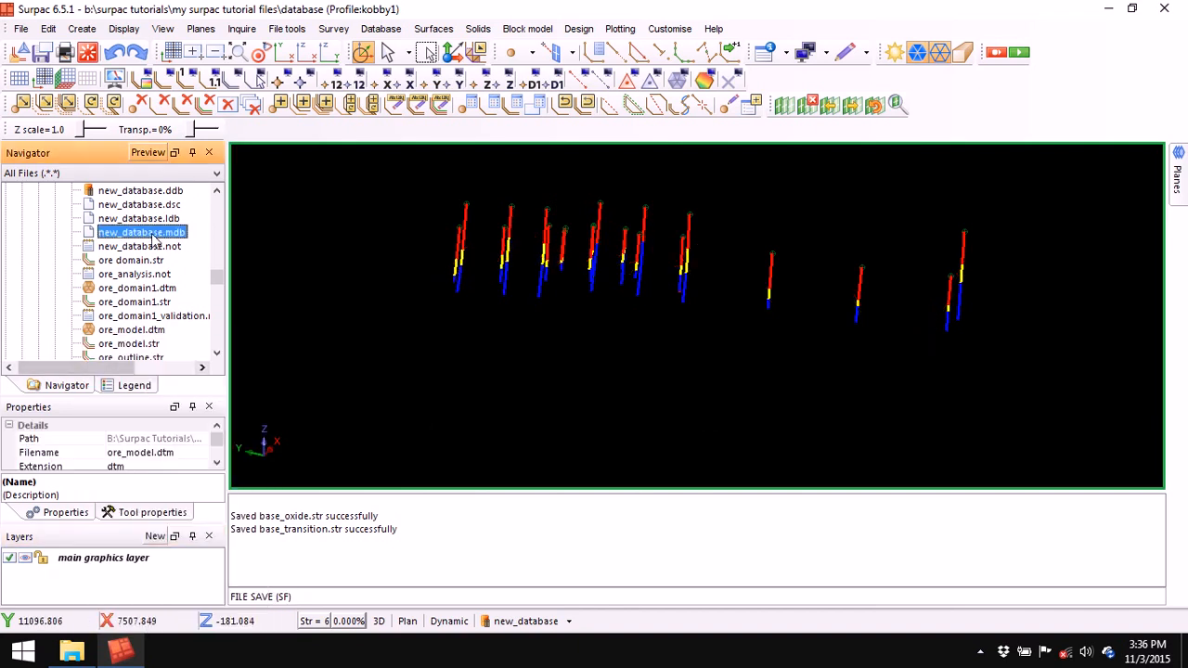
pyautogui.scroll(2, 153, 237)
pyautogui.scroll(1, 153, 237)
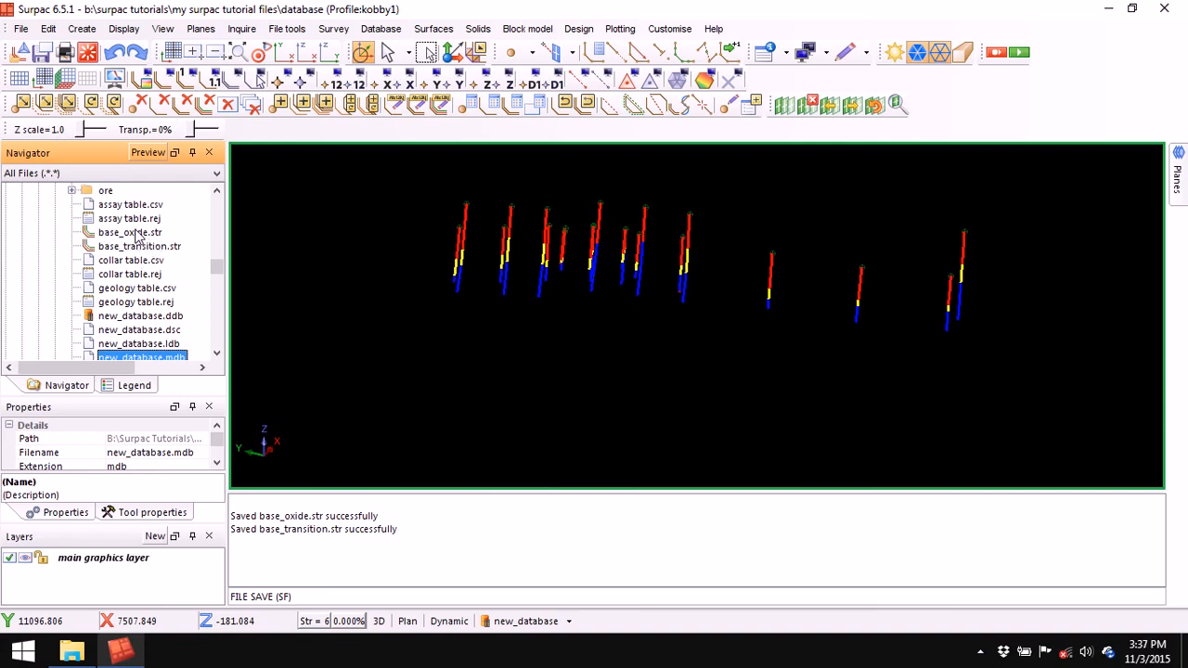
pyautogui.moveTo(135, 235); pyautogui.dragTo(369, 342)
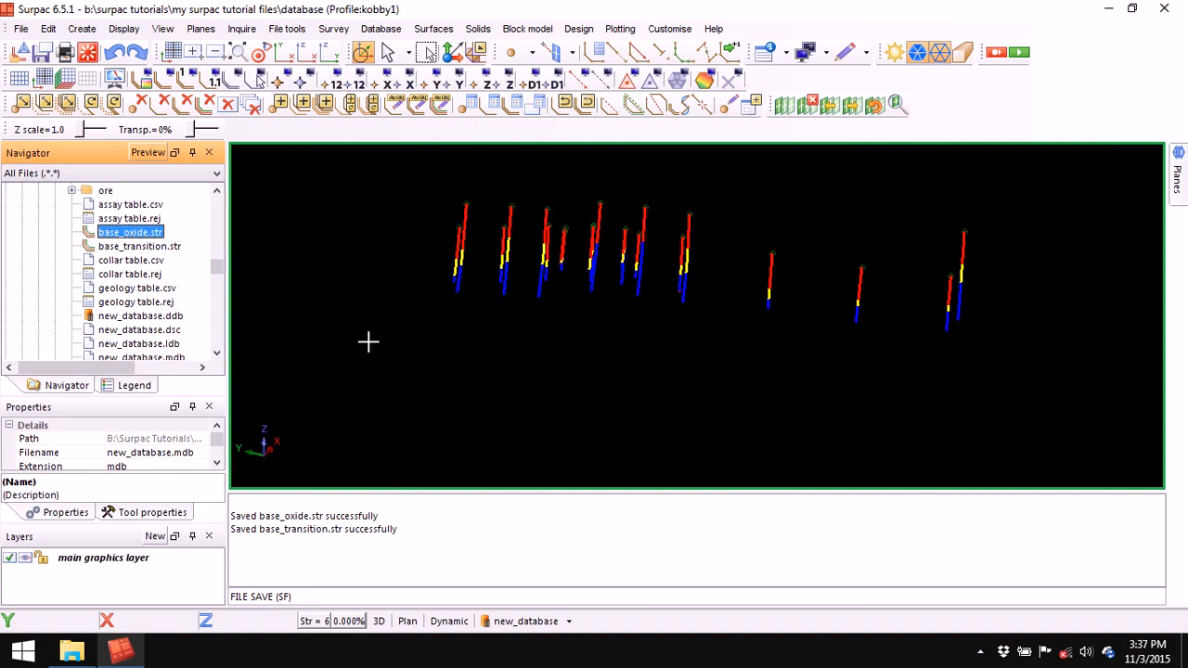
# - Orbit back to 3D and open Surfaces > Create DTM from Layer
pyautogui.moveTo(443, 284); pyautogui.dragTo(674, 347)
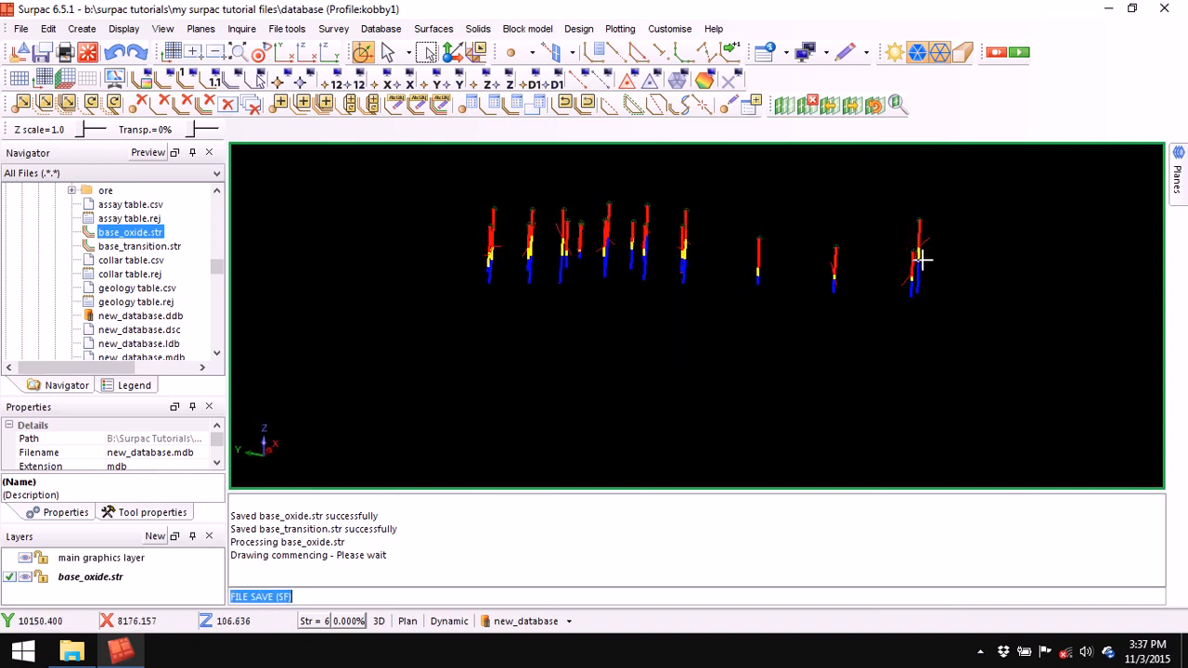
pyautogui.click(433, 29)
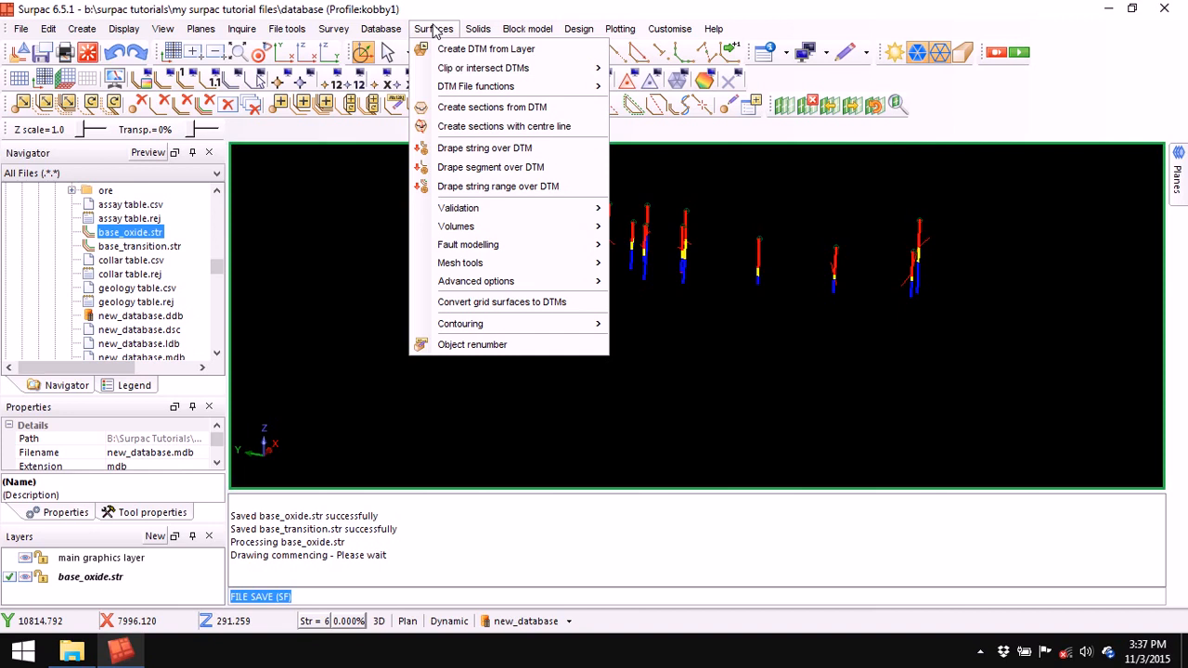
pyautogui.click(487, 44)
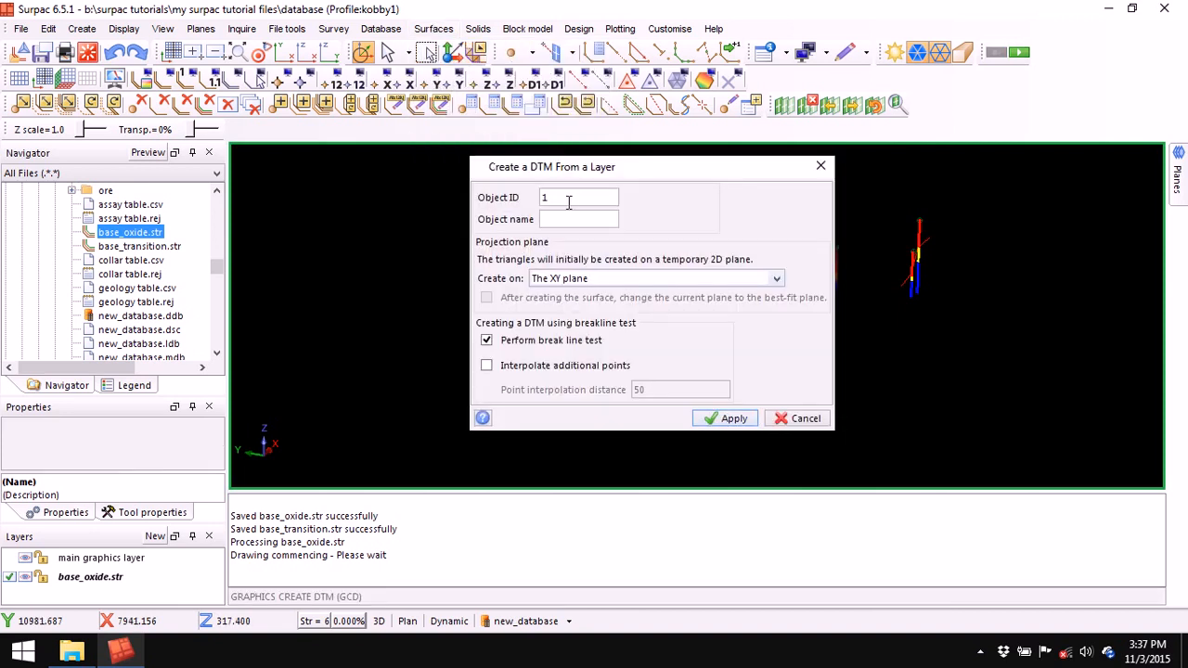
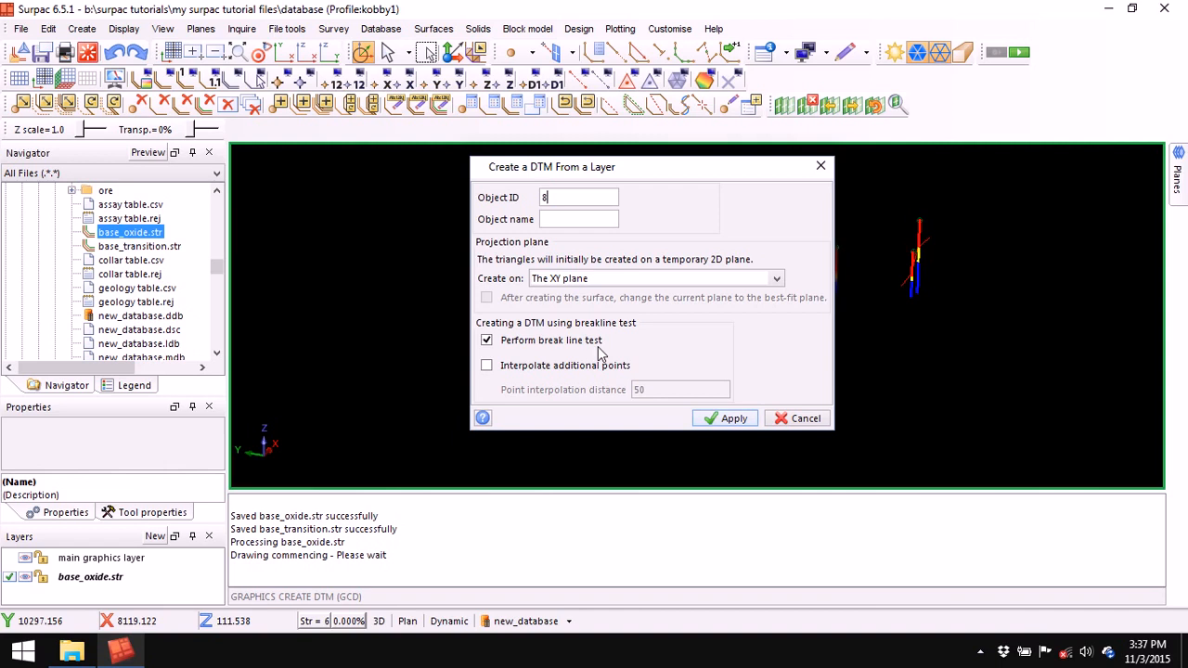
# - Build a 79-triangle DTM from base_oxide with the break line test turned off
pyautogui.click(487, 340)
pyautogui.click(729, 418)
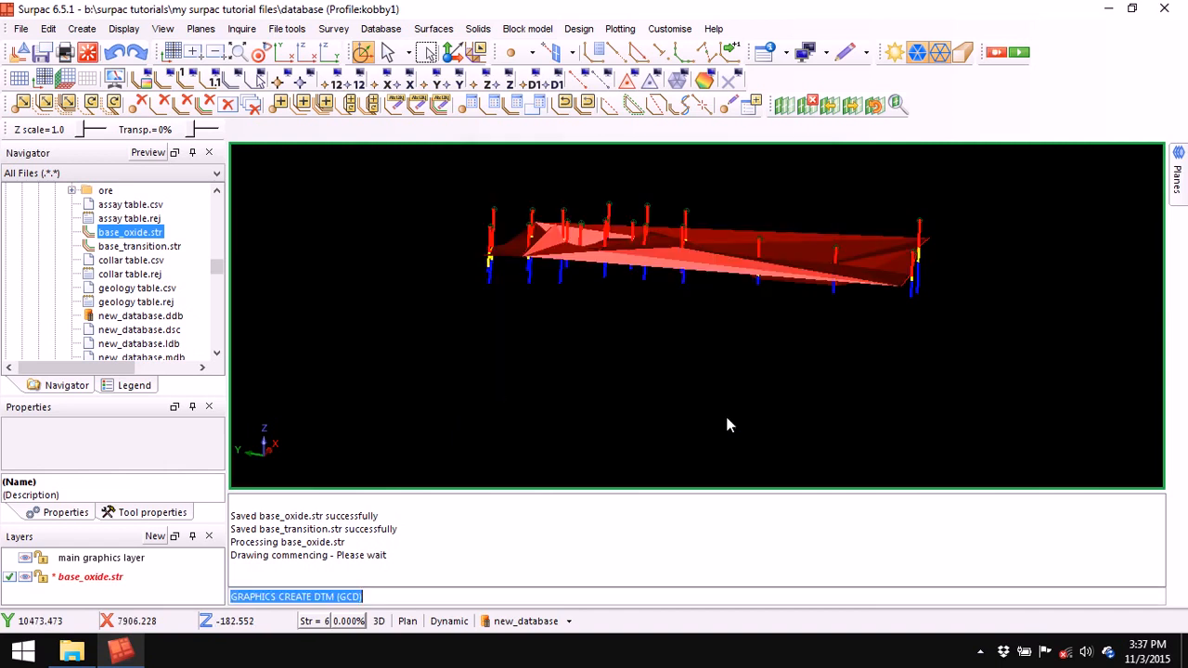
pyautogui.moveTo(634, 353)
pyautogui.mouseDown(button='middle')
pyautogui.moveTo(643, 370)
pyautogui.moveTo(631, 361)
pyautogui.moveTo(641, 358)
pyautogui.mouseUp(button='middle')
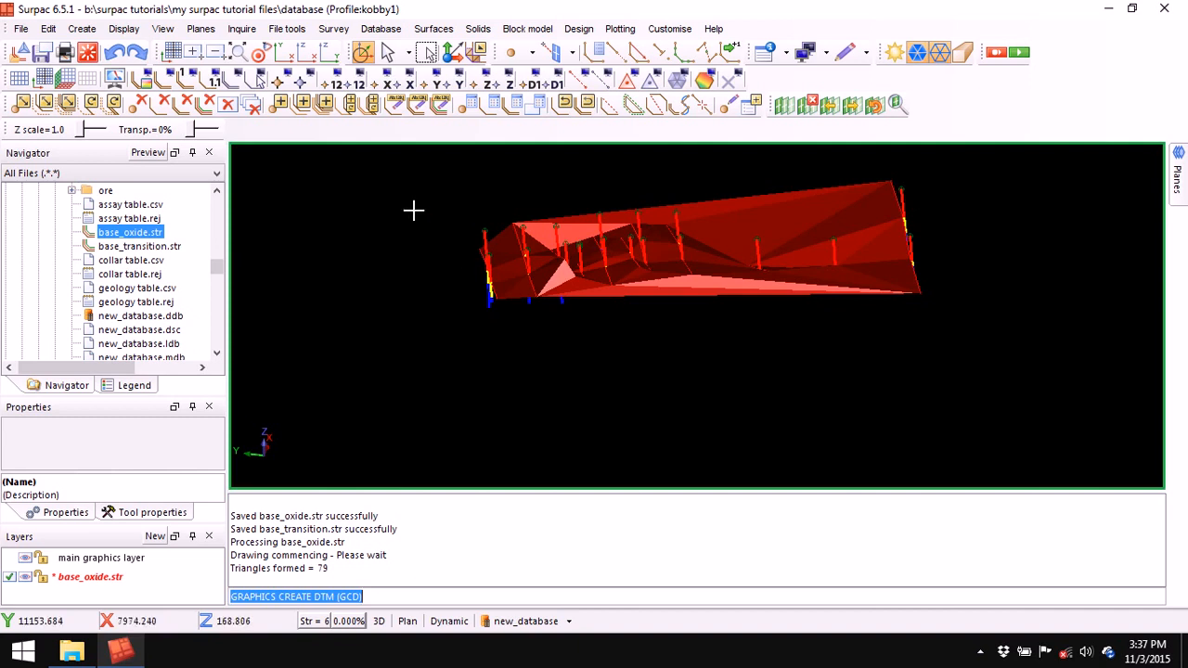
pyautogui.moveTo(747, 371); pyautogui.dragTo(739, 379, button='middle')
# - Undo the new DTM, leaving only the drill holes standing upright in view
pyautogui.hotkey('ctrl', 'z')
pyautogui.moveTo(552, 348)
pyautogui.mouseDown(button='middle')
pyautogui.moveTo(567, 358)
pyautogui.moveTo(547, 349)
pyautogui.mouseUp(button='middle')
pyautogui.moveTo(603, 277); pyautogui.dragTo(653, 310, button='middle')
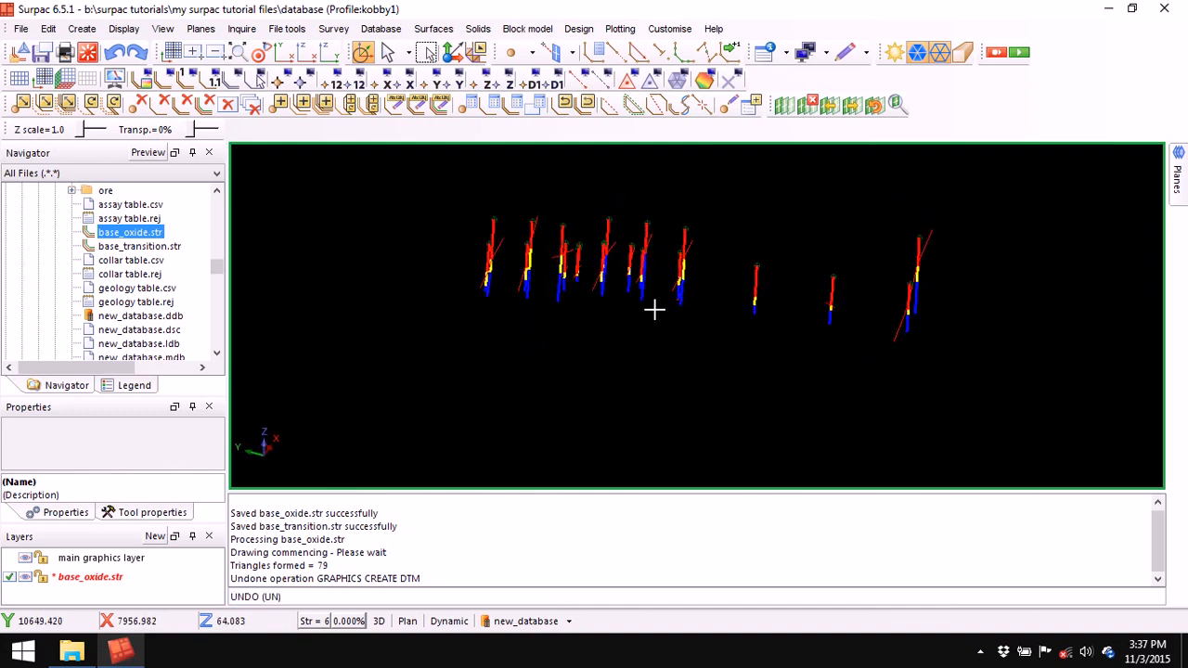
pyautogui.rightClick(635, 520)
# - Clear the message log and extrude the left base_oxide end segment 70 forward and backward
pyautogui.click(693, 527)
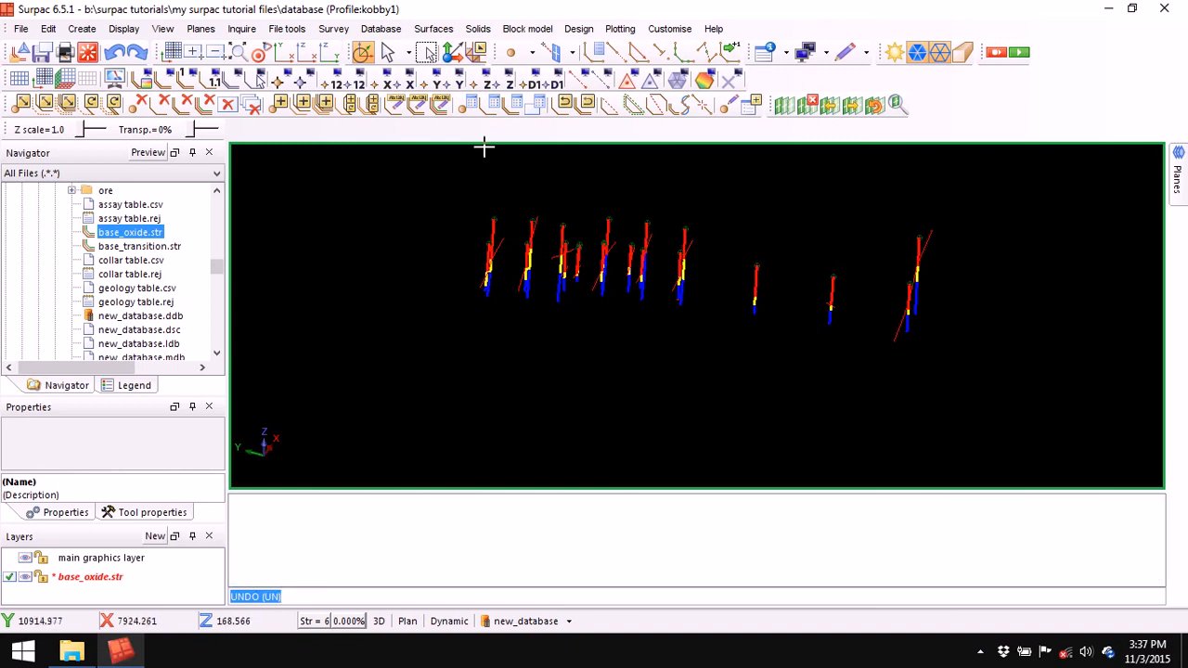
pyautogui.moveTo(516, 313); pyautogui.dragTo(511, 318, button='middle')
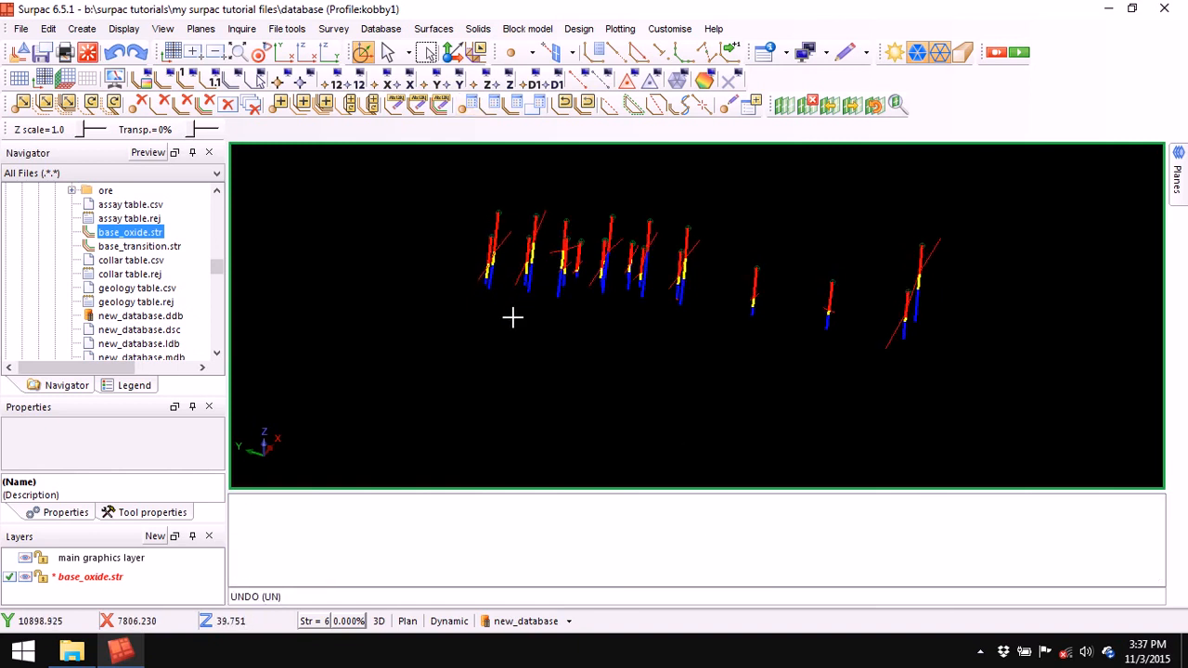
pyautogui.click(478, 29)
pyautogui.moveTo(578, 29)
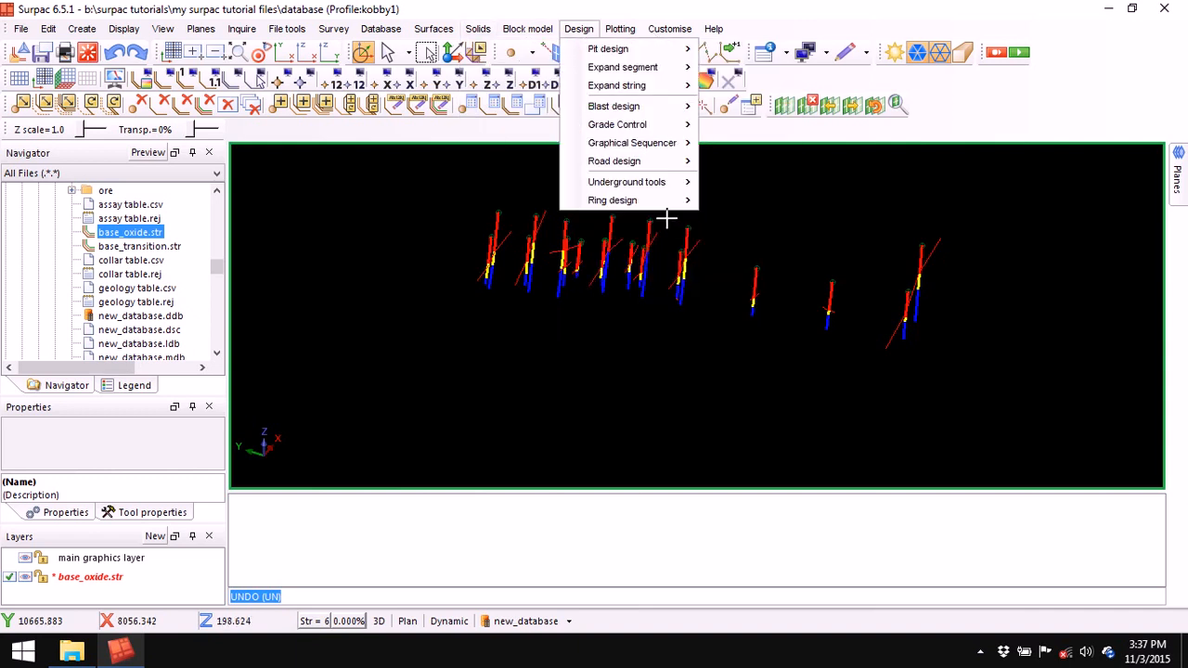
pyautogui.moveTo(478, 29)
pyautogui.moveTo(512, 49)
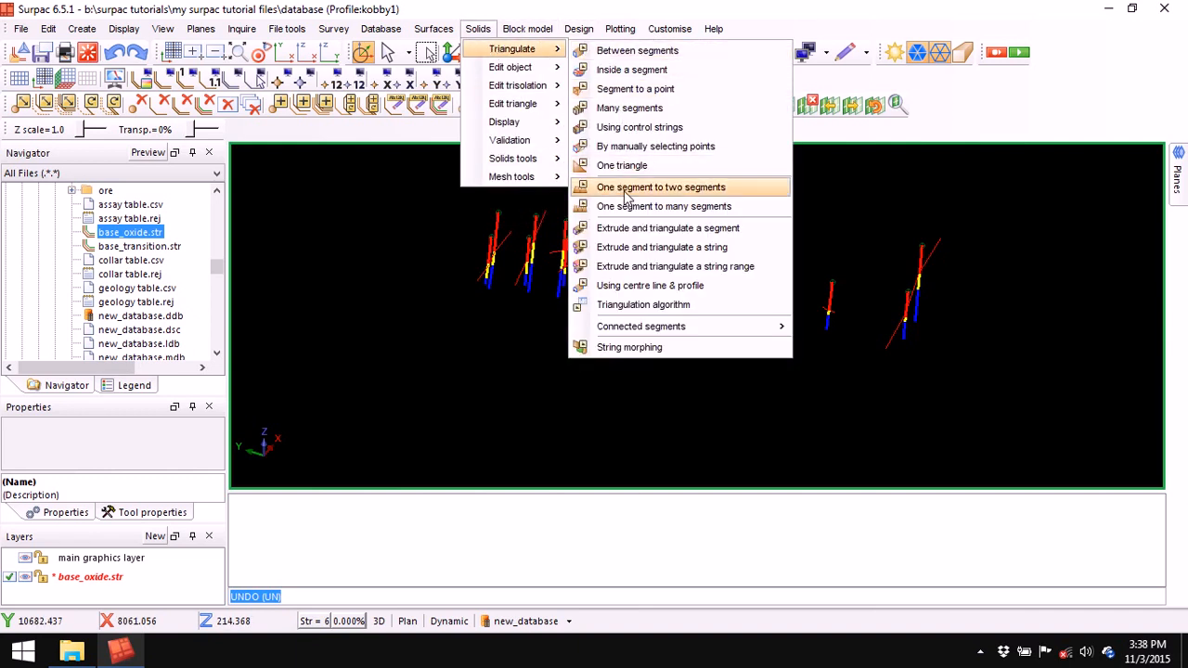
pyautogui.click(656, 228)
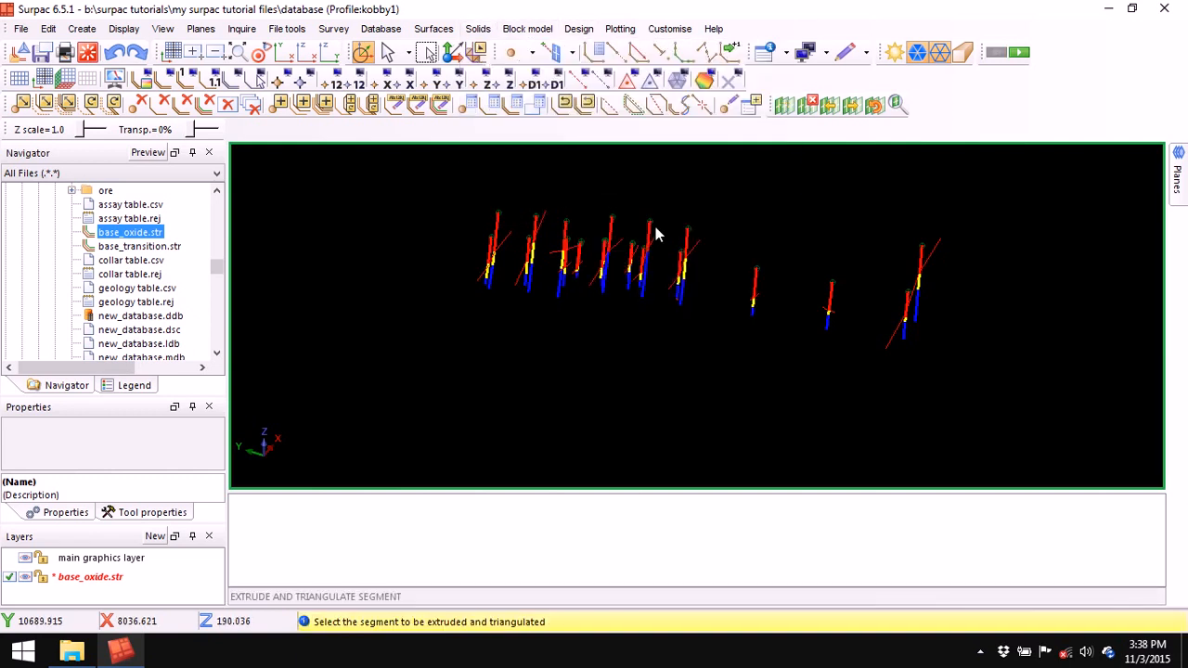
pyautogui.click(511, 235)
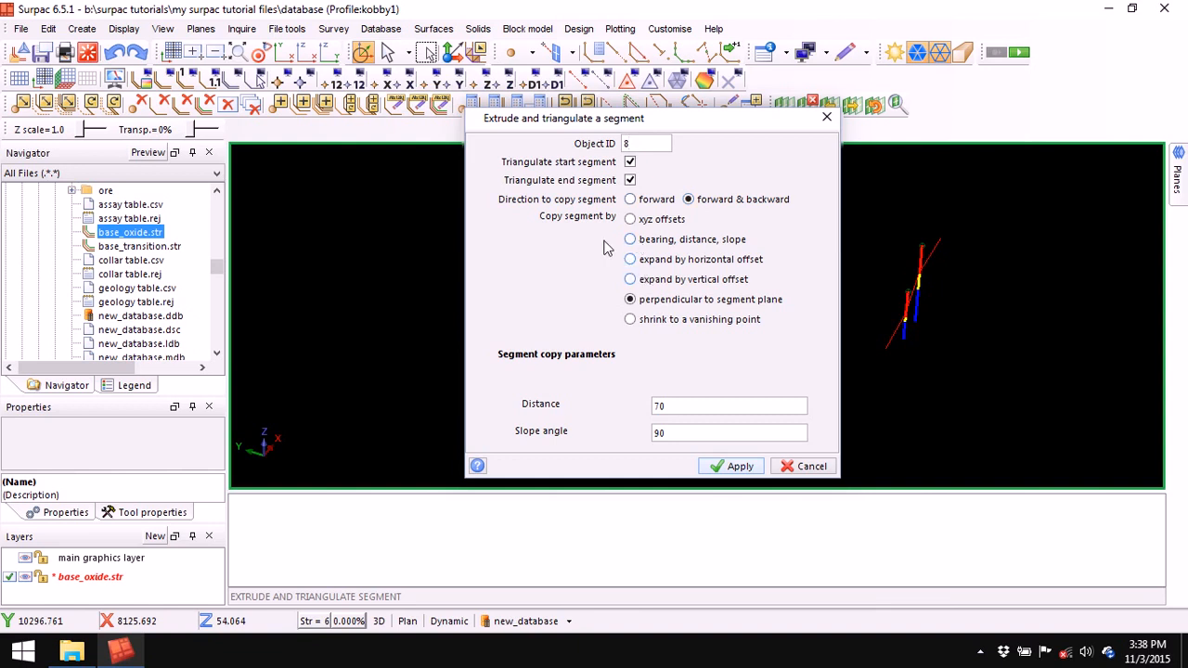
pyautogui.click(729, 467)
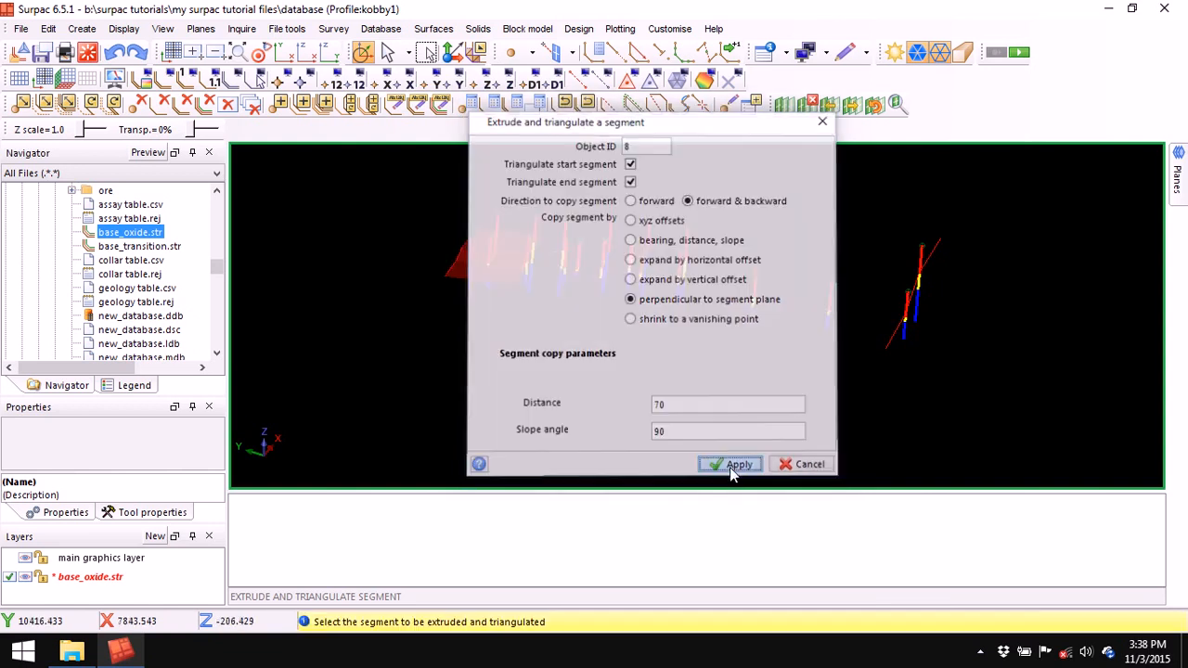
# - Extrude the right end segment the same way and inspect both red panels
pyautogui.click(889, 332)
pyautogui.press('Escape')
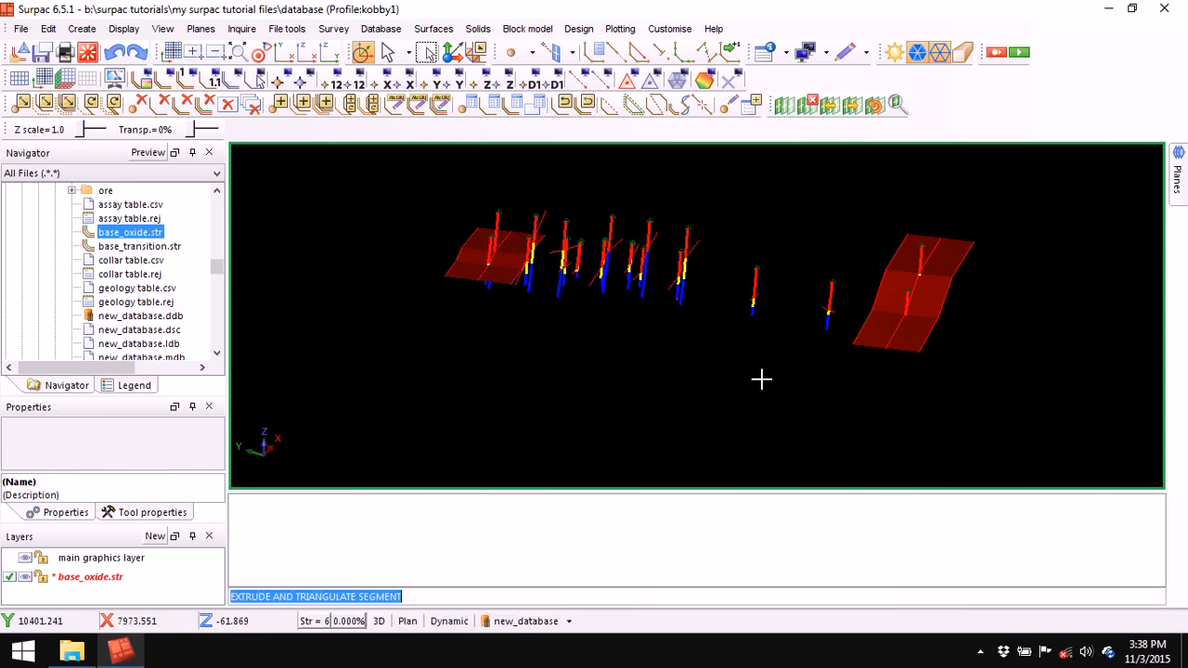
pyautogui.moveTo(700, 383)
pyautogui.mouseDown()
pyautogui.moveTo(718, 384)
pyautogui.moveTo(726, 363)
pyautogui.moveTo(702, 388)
pyautogui.mouseUp()
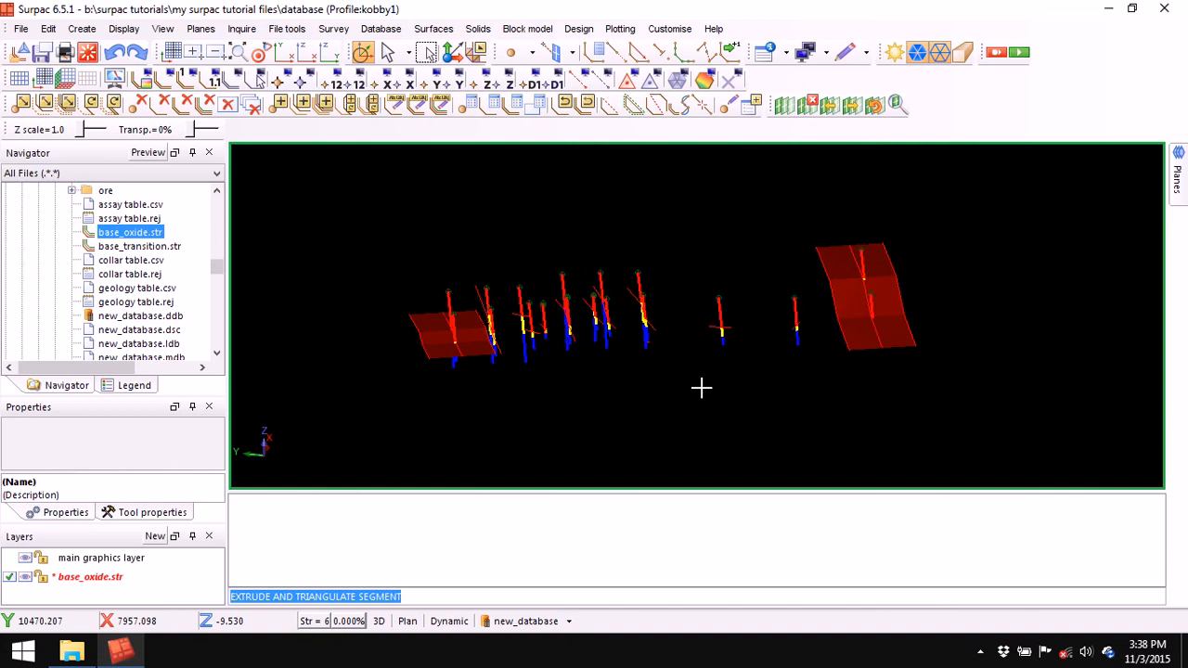
pyautogui.moveTo(694, 401); pyautogui.dragTo(689, 403)
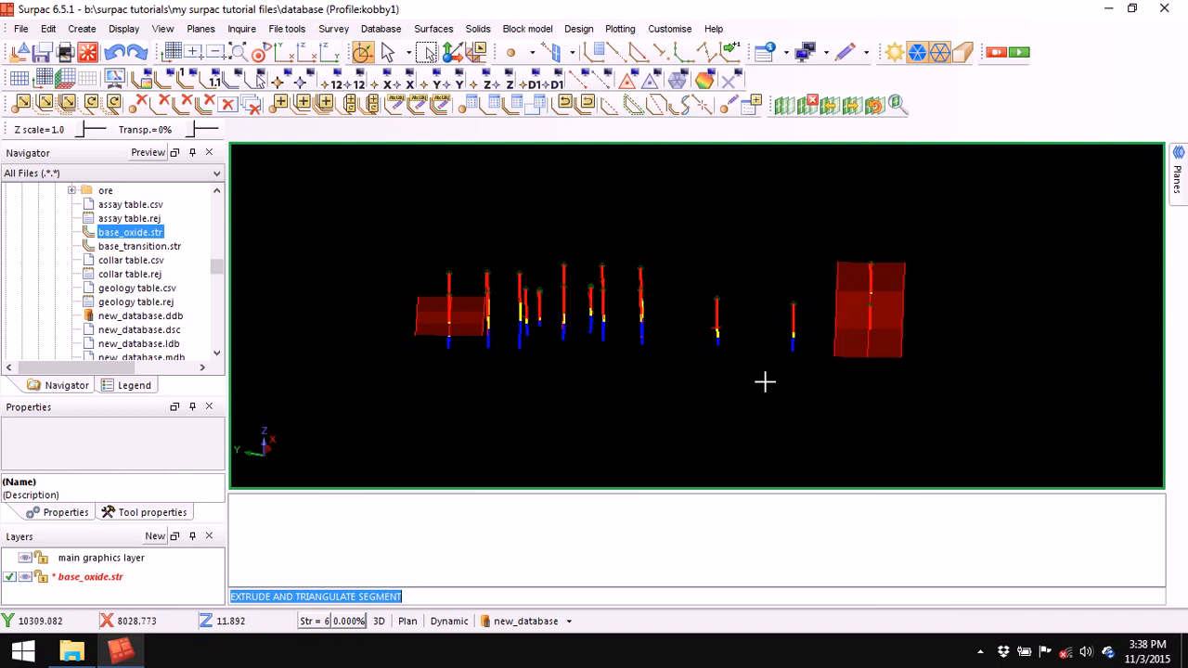
pyautogui.scroll(2, 555, 330)
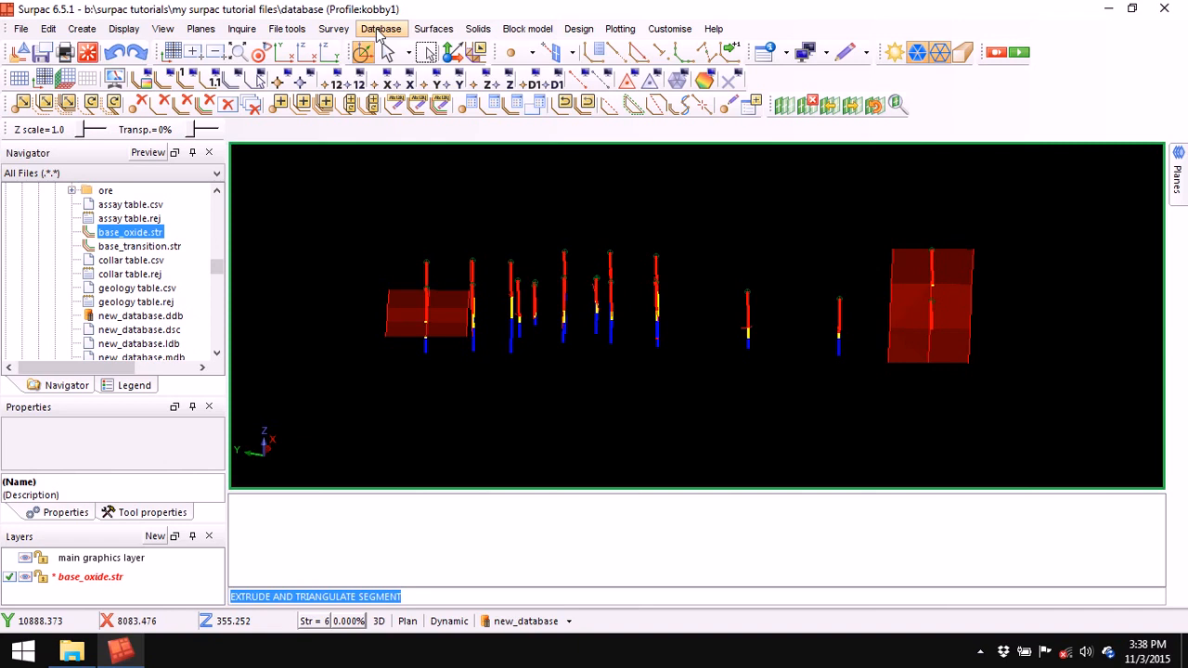
# - Delete both red extruded blocks, leaving the extended side lines
pyautogui.click(478, 28)
pyautogui.moveTo(495, 73)
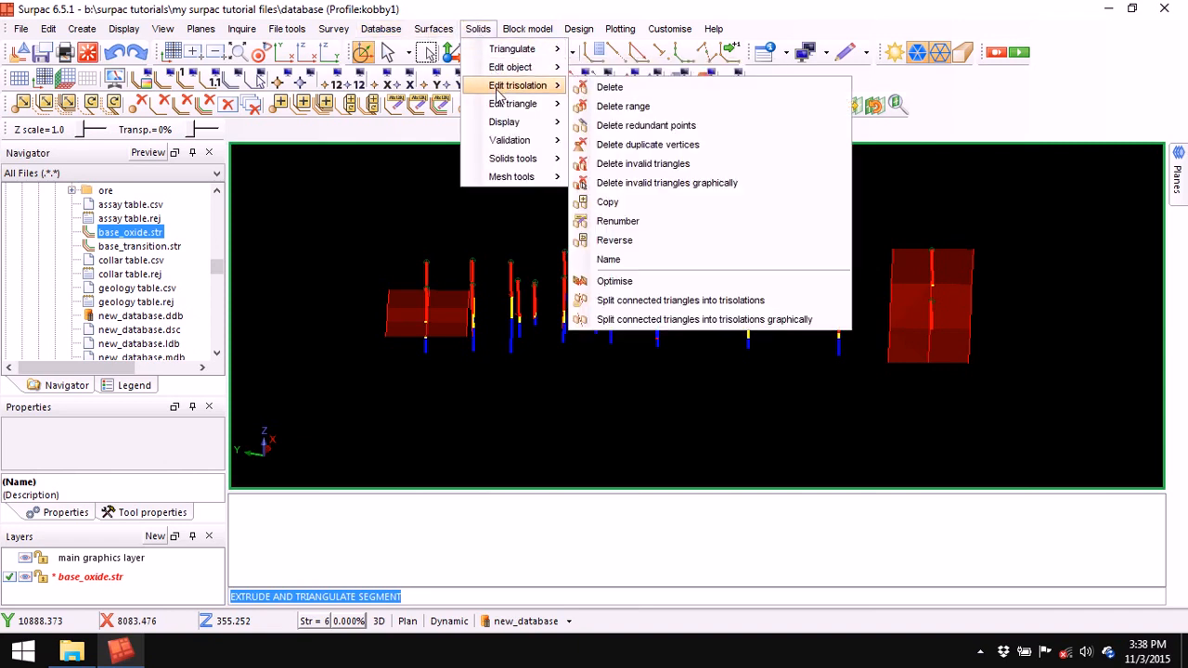
pyautogui.click(639, 84)
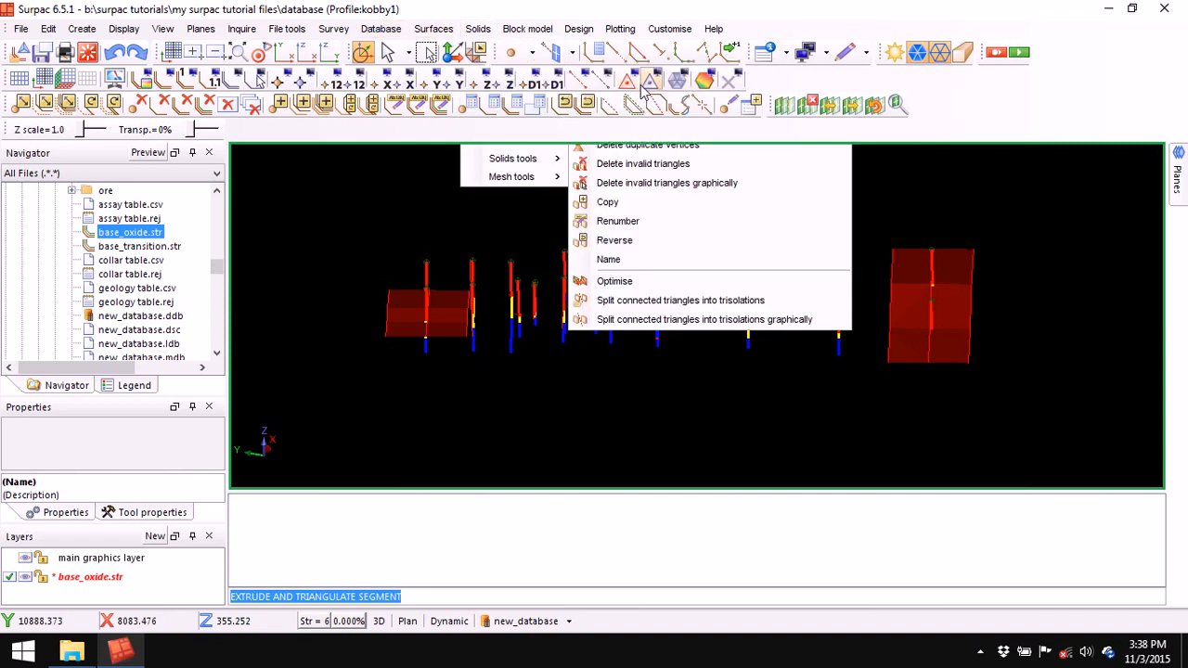
pyautogui.click(409, 301)
pyautogui.click(907, 295)
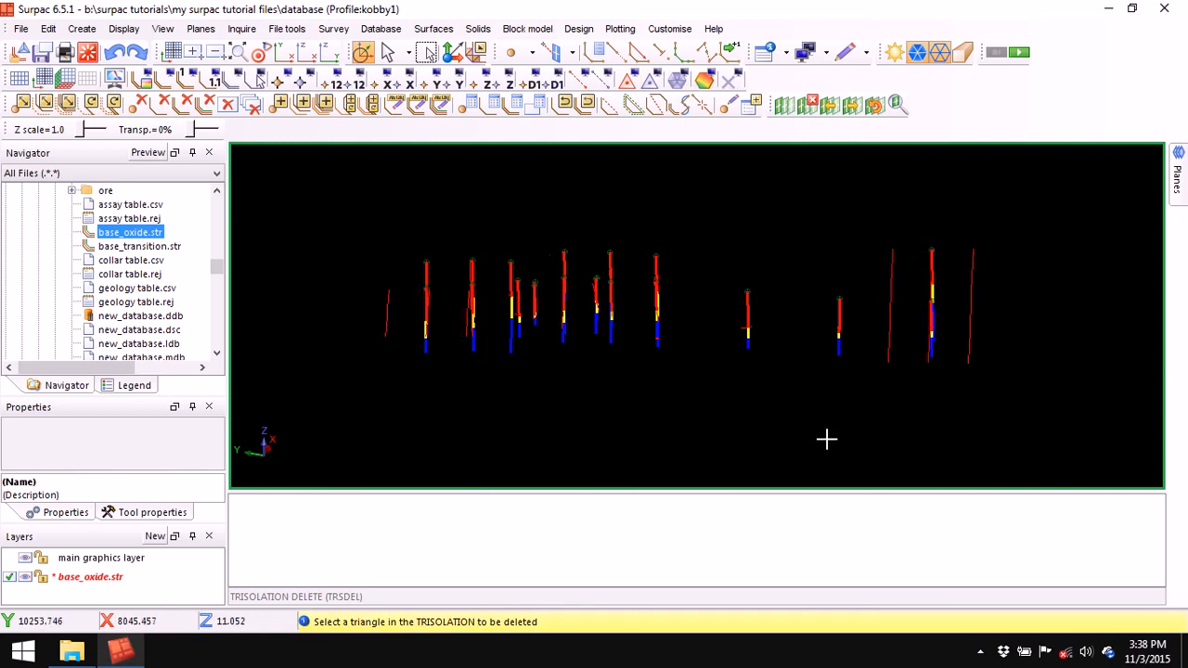
pyautogui.press('Escape')
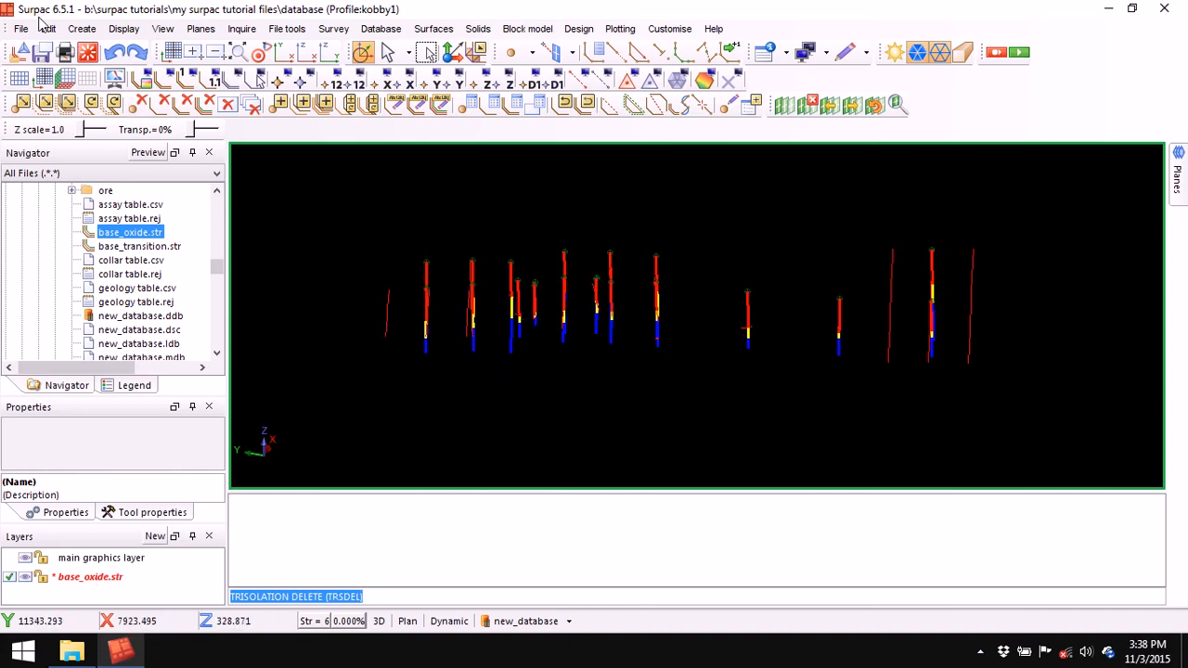
# - Save base_oxide.str, overwriting the existing file
pyautogui.click(41, 52)
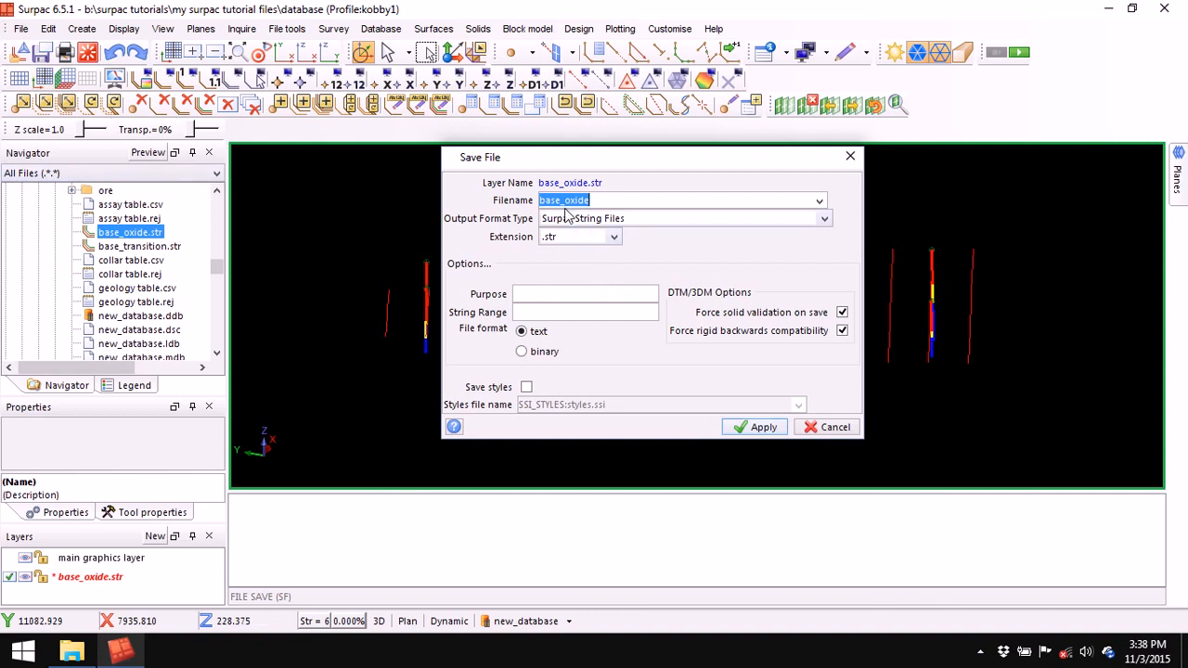
pyautogui.click(761, 428)
pyautogui.click(722, 341)
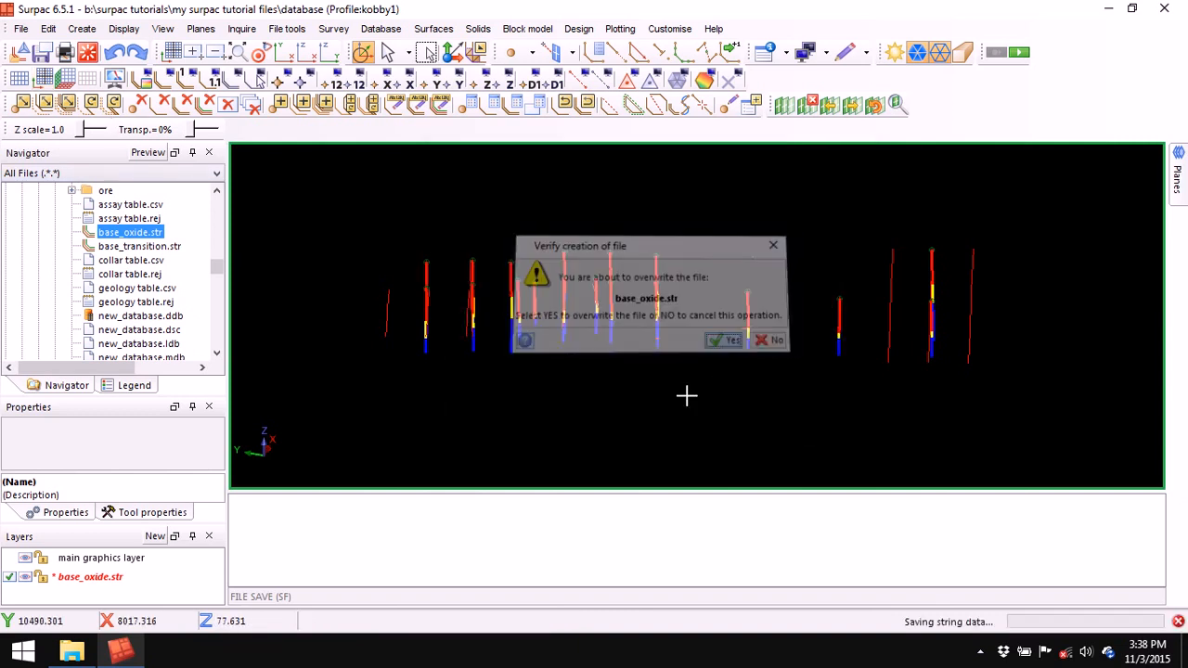
# - Replace the base_oxide layer with base_transition.str in the view and clear the message log
pyautogui.rightClick(115, 577)
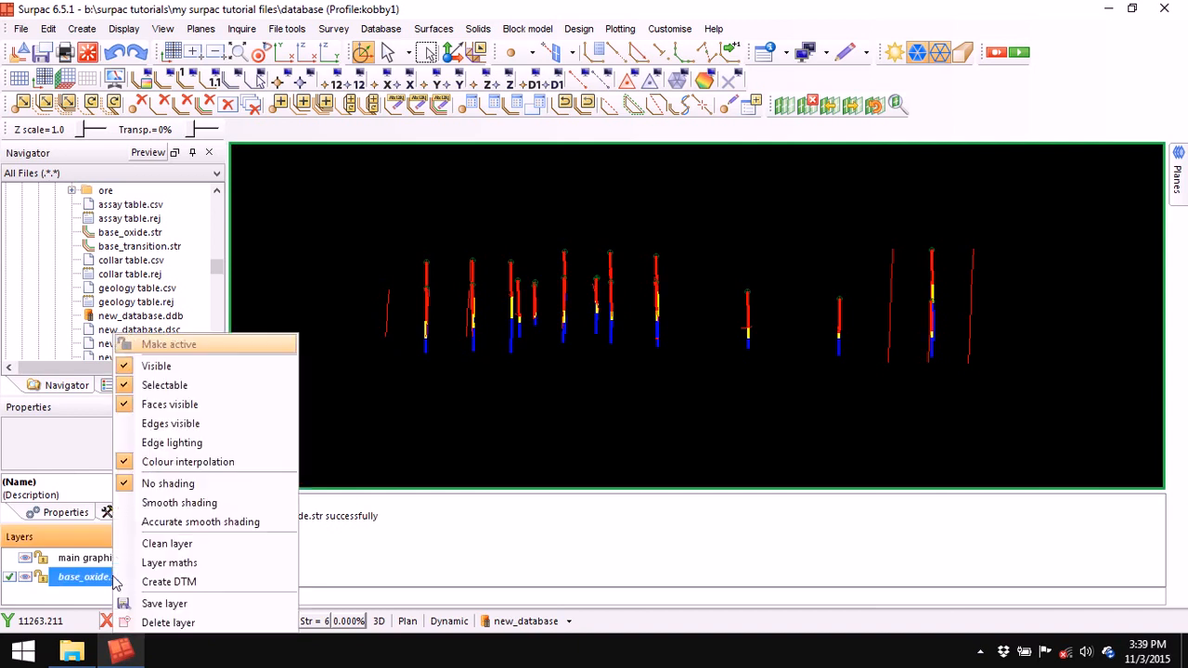
pyautogui.click(174, 620)
pyautogui.moveTo(144, 250); pyautogui.dragTo(355, 261)
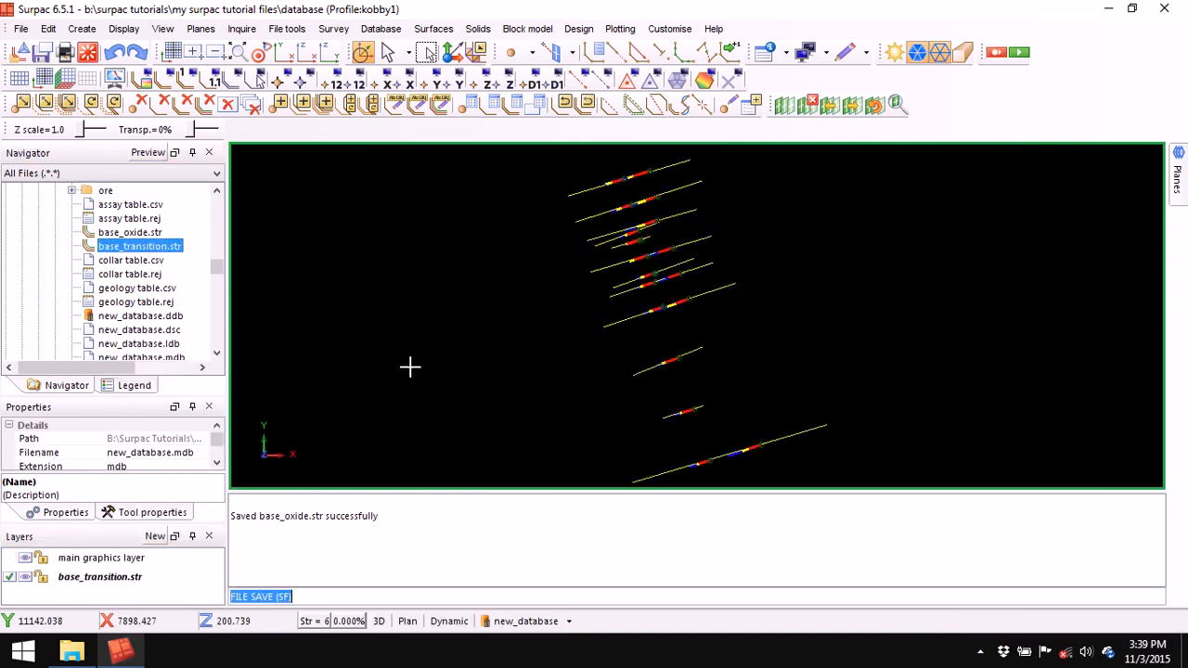
pyautogui.moveTo(595, 382); pyautogui.dragTo(613, 403)
pyautogui.rightClick(671, 549)
pyautogui.click(720, 553)
# - Extrude both base_transition end segments 70 forward and backward into yellow panels
pyautogui.click(478, 29)
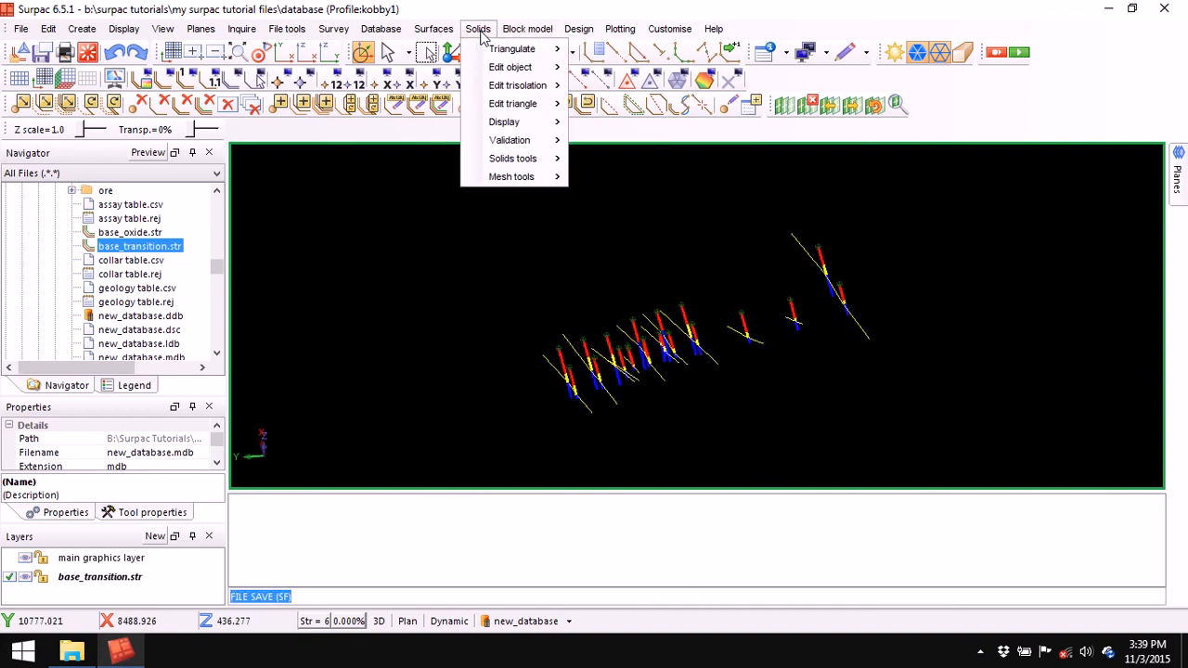
pyautogui.moveTo(524, 49)
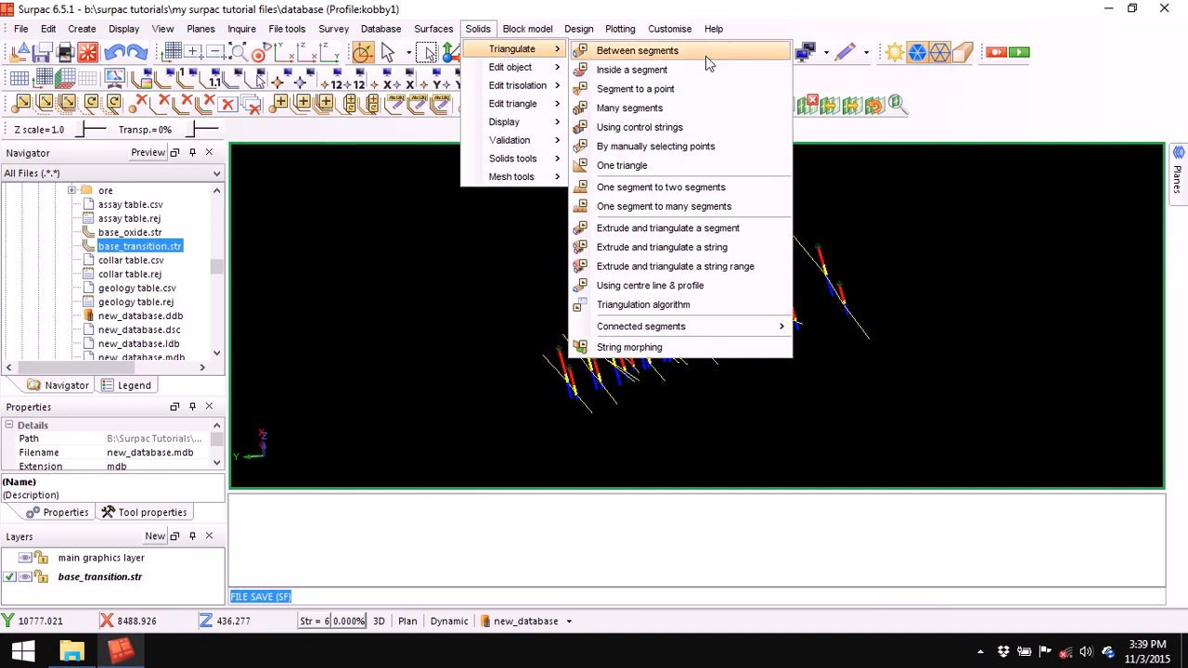
pyautogui.click(668, 229)
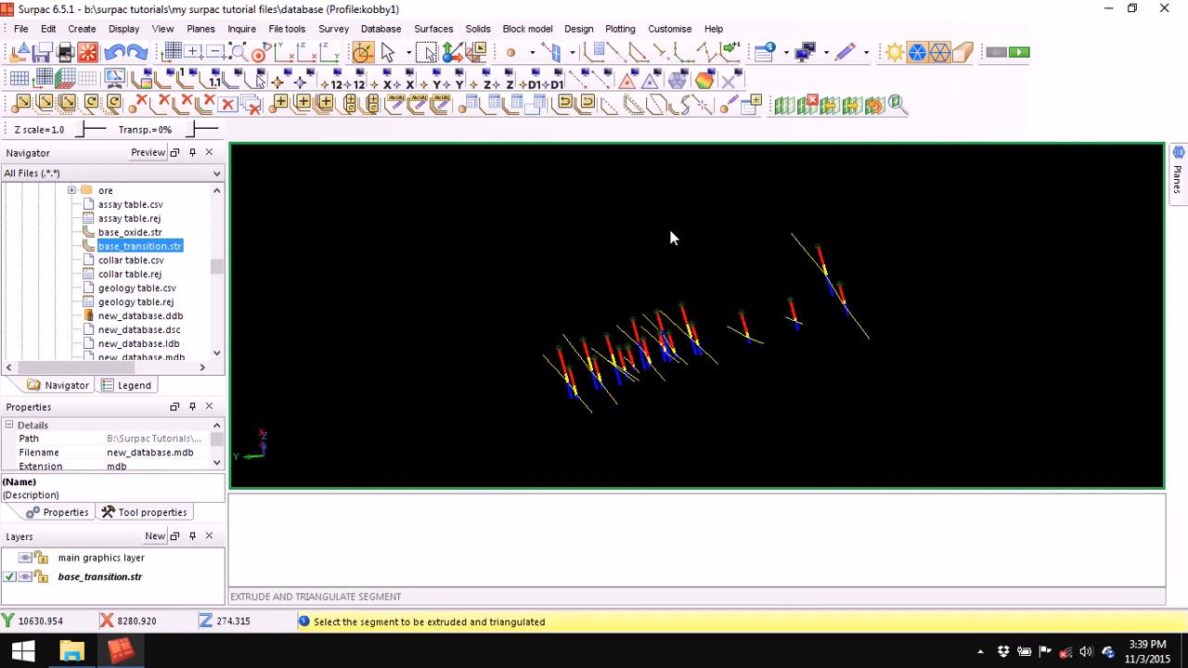
pyautogui.click(544, 360)
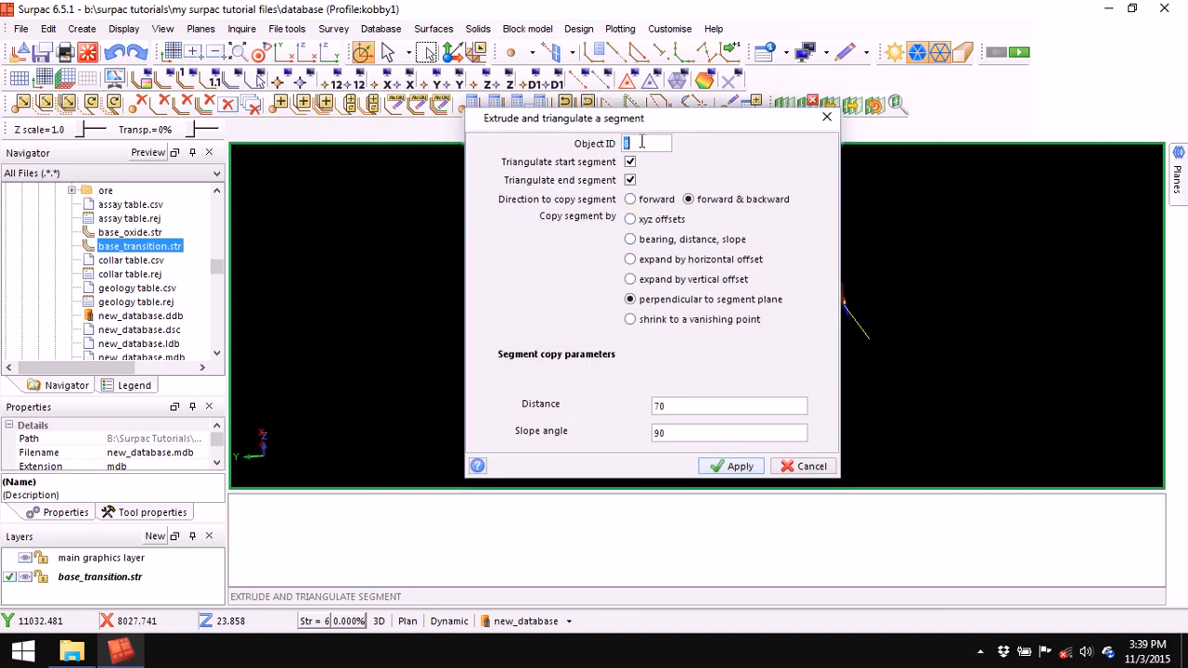
pyautogui.click(740, 466)
pyautogui.click(858, 325)
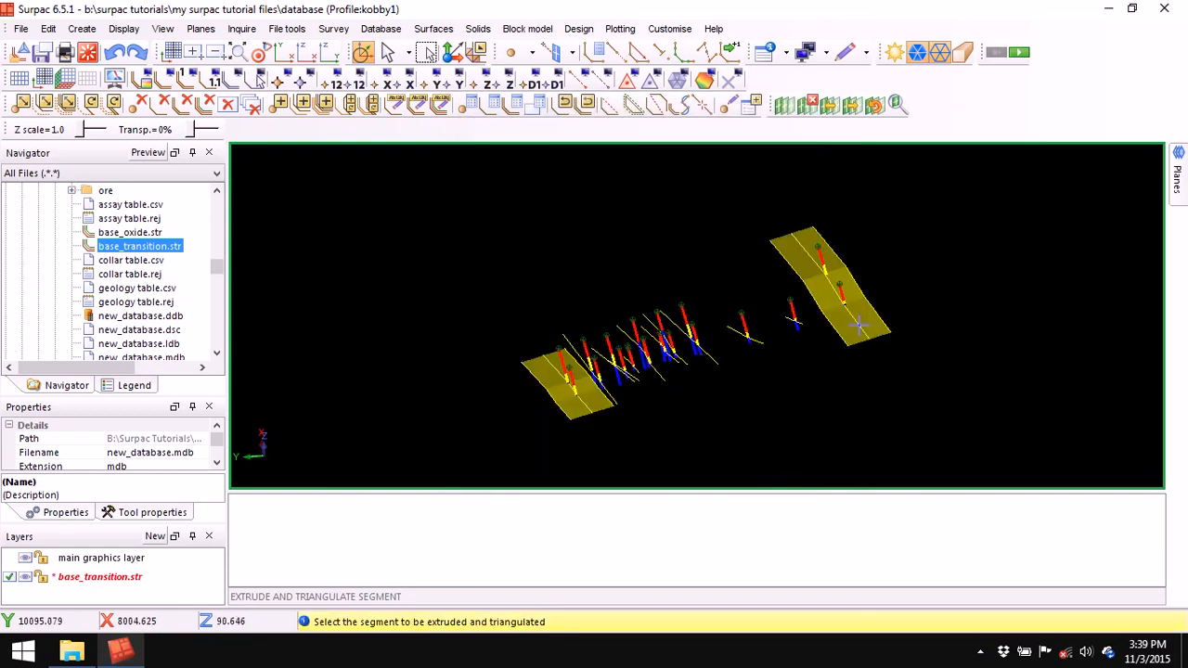
pyautogui.press('Escape')
pyautogui.moveTo(747, 425); pyautogui.dragTo(732, 364, button='middle')
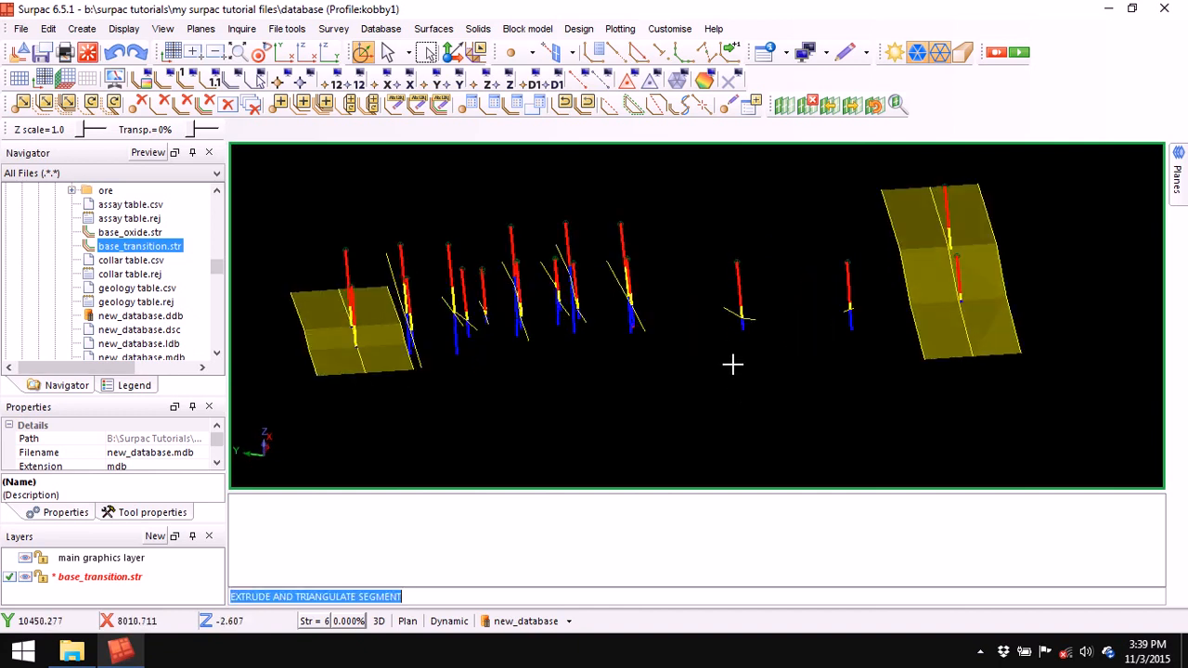
pyautogui.click(478, 29)
# - Delete both yellow end trisolations, leaving the extended side lines beside the drill holes
pyautogui.moveTo(482, 86)
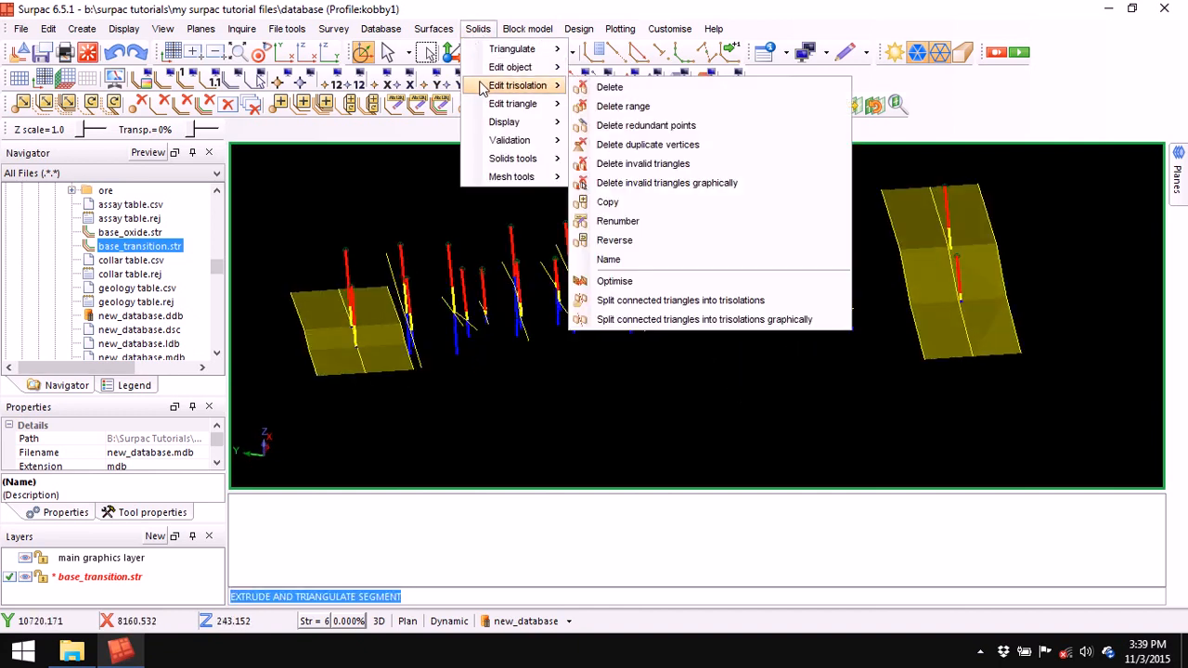
pyautogui.click(605, 87)
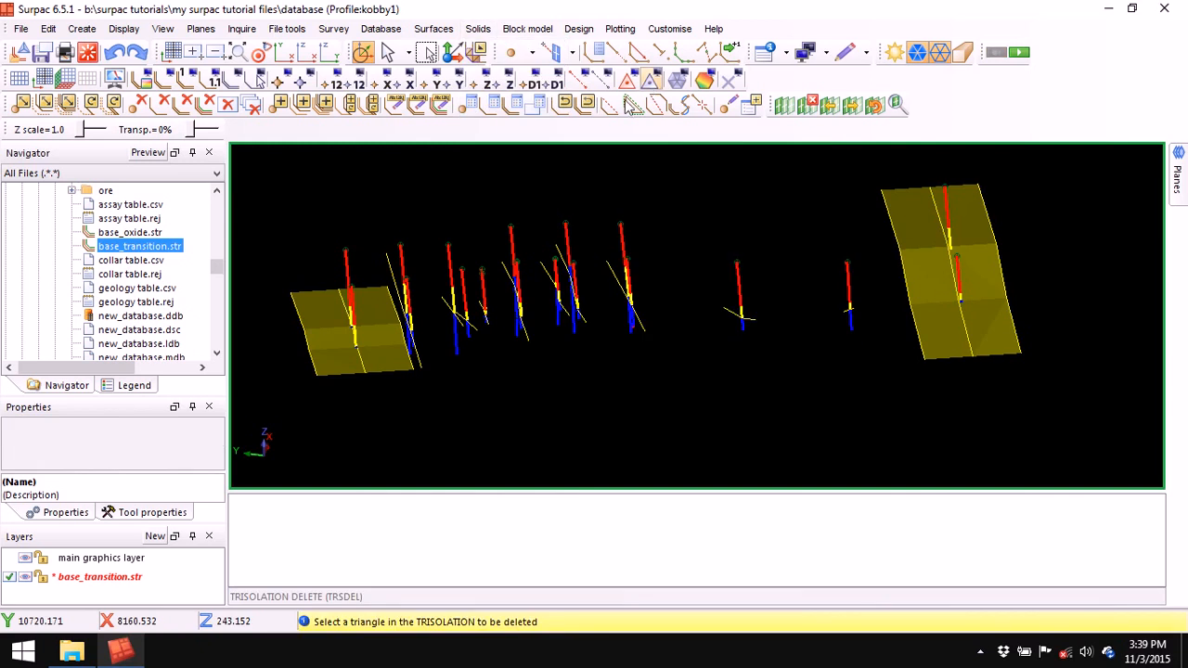
pyautogui.click(331, 346)
pyautogui.click(935, 285)
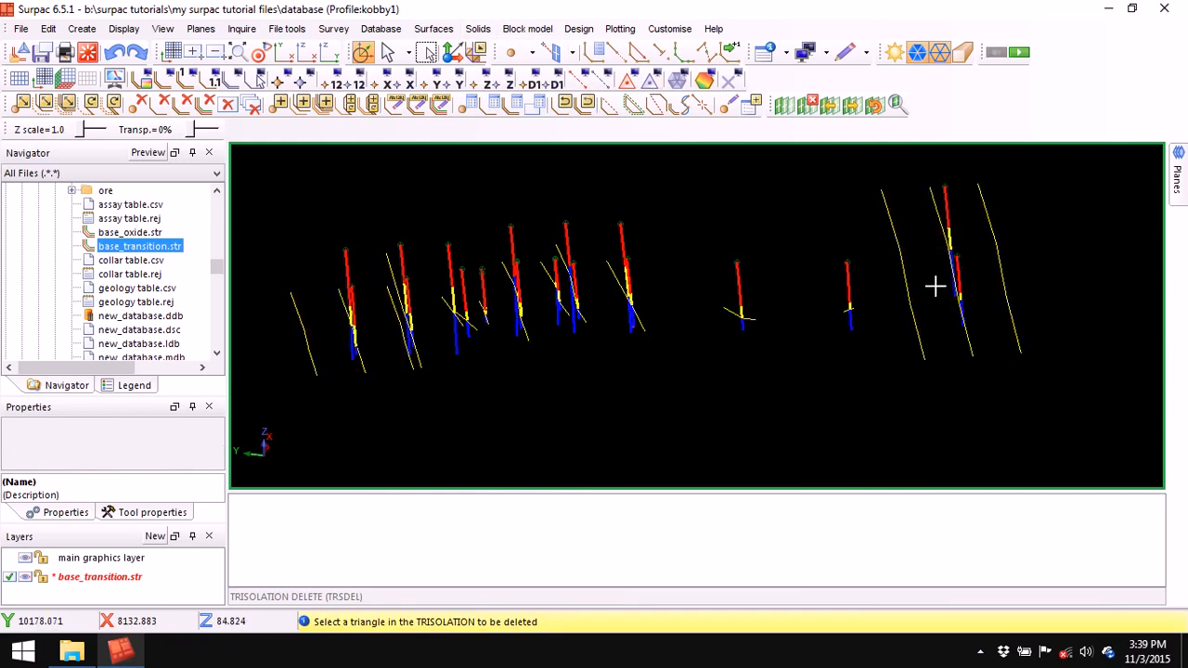
pyautogui.press('Escape')
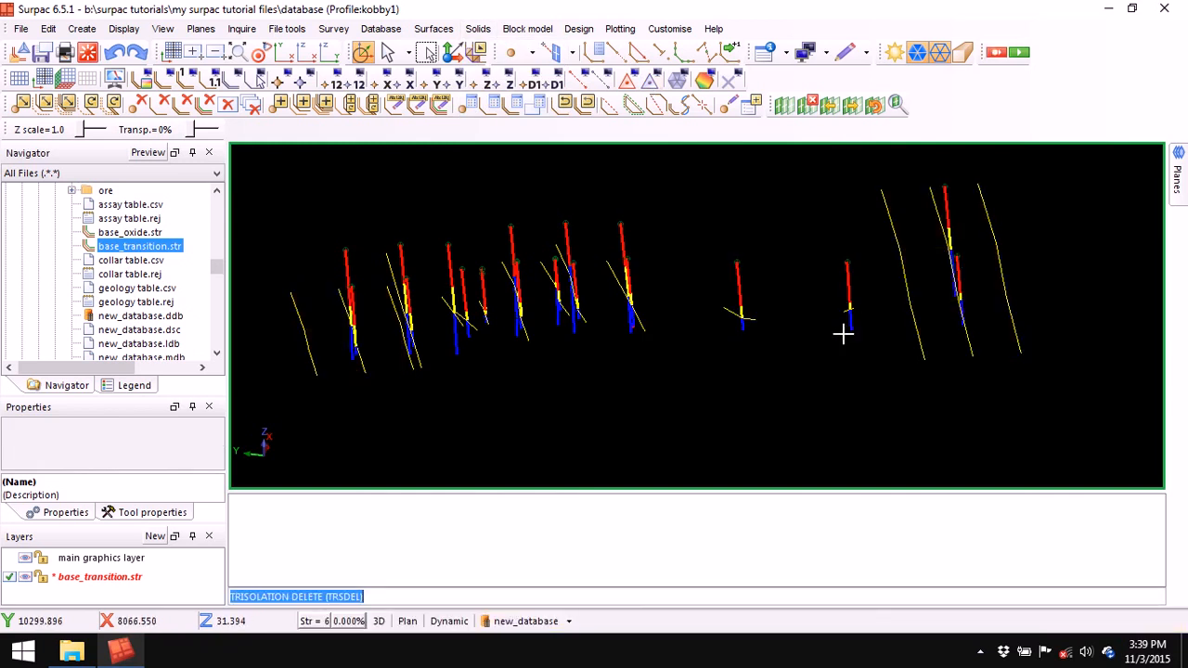
pyautogui.moveTo(832, 331)
pyautogui.mouseDown()
pyautogui.moveTo(796, 336)
pyautogui.moveTo(834, 330)
pyautogui.mouseUp()
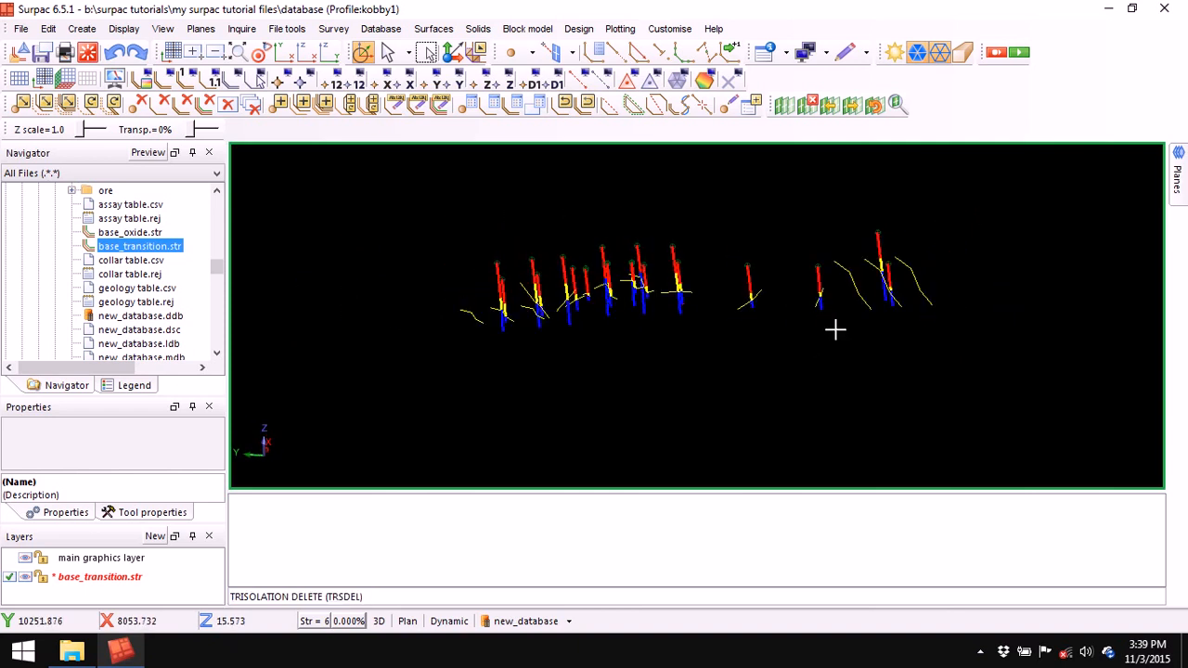
pyautogui.scroll(3, 833, 329)
pyautogui.scroll(-2, 834, 328)
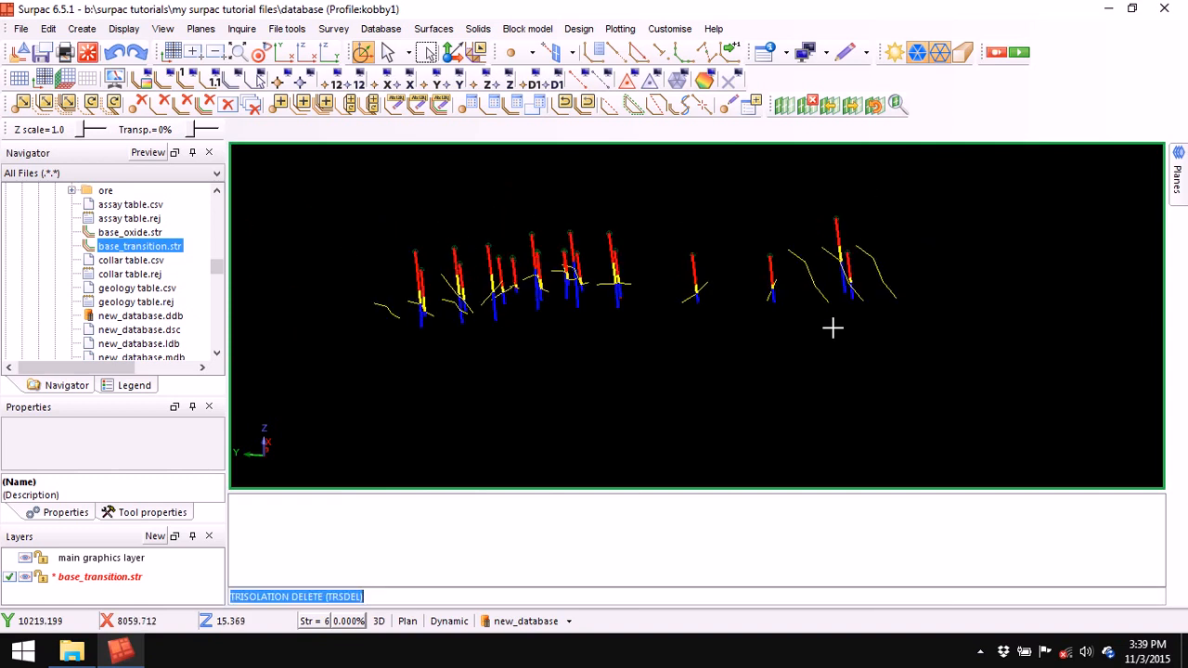
pyautogui.moveTo(773, 331); pyautogui.dragTo(767, 339)
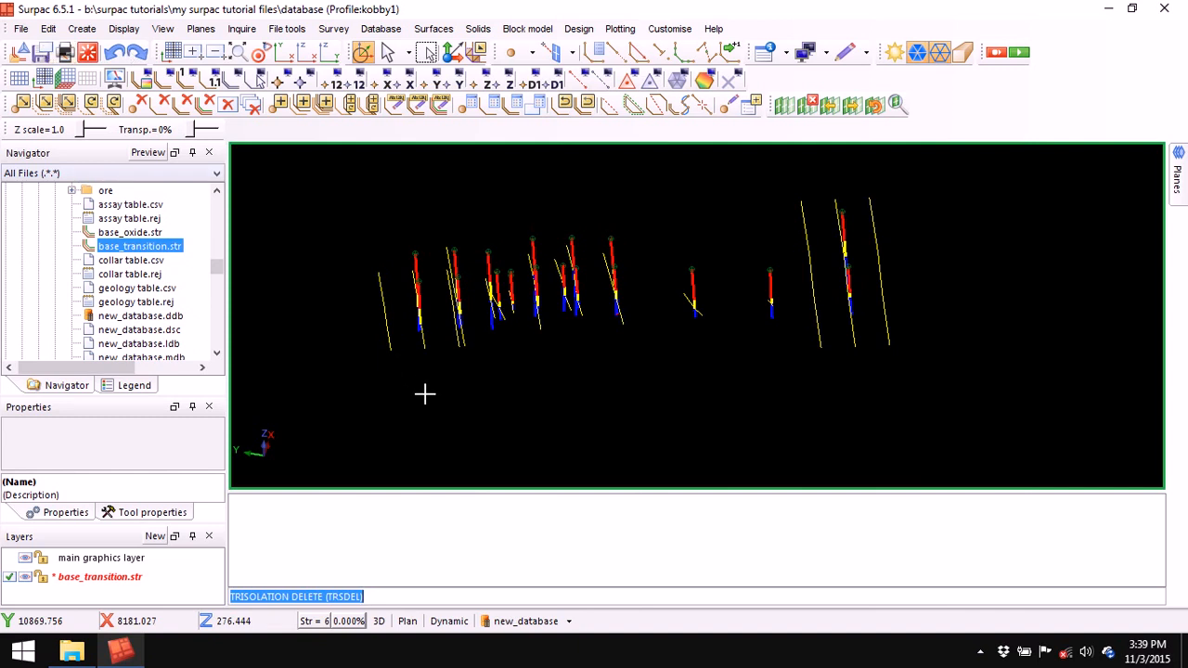
# - Save base_transition.str with Ctrl+S, overwriting the existing file
pyautogui.hotkey('ctrl', 's')
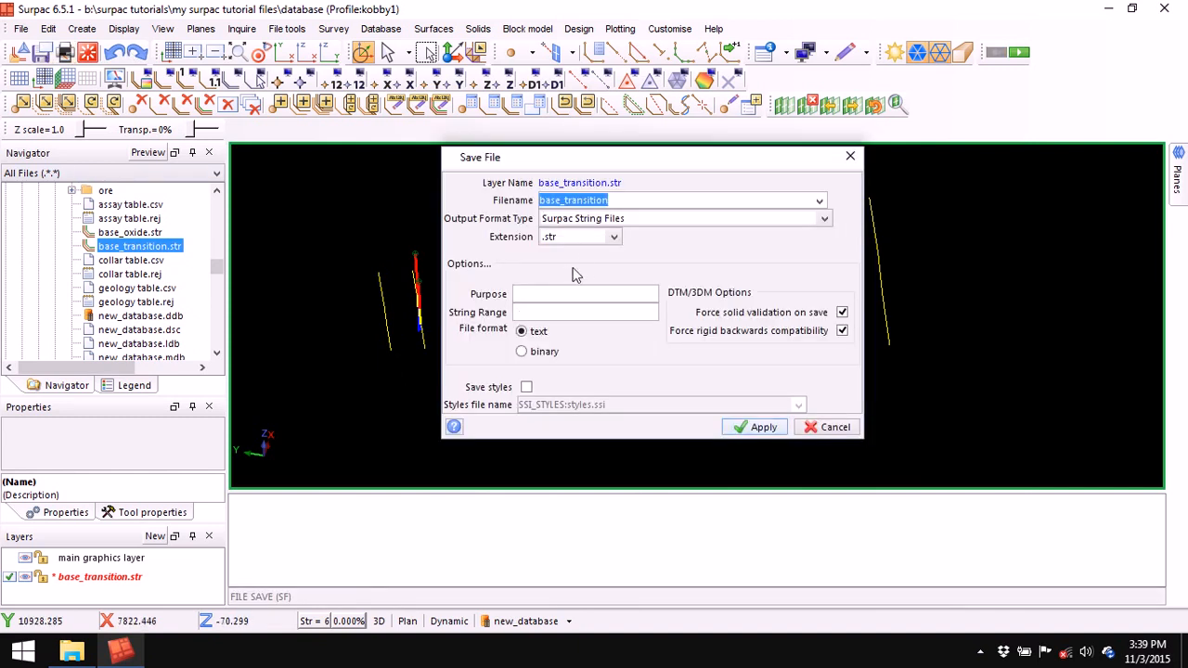
pyautogui.click(769, 427)
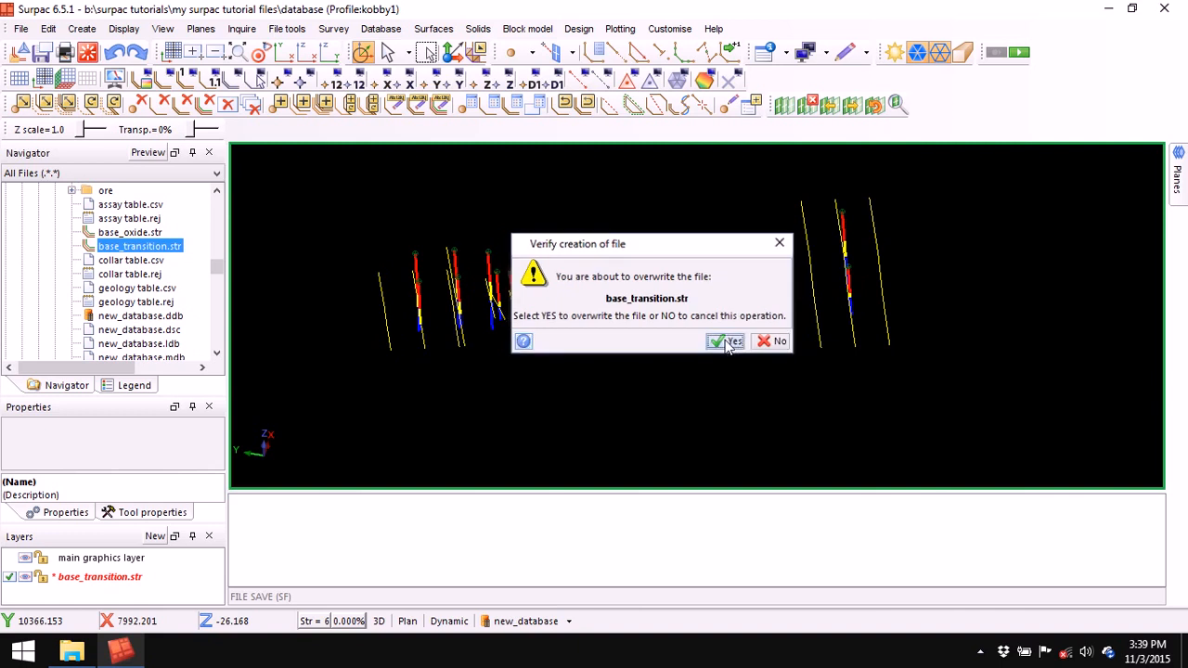
pyautogui.click(726, 343)
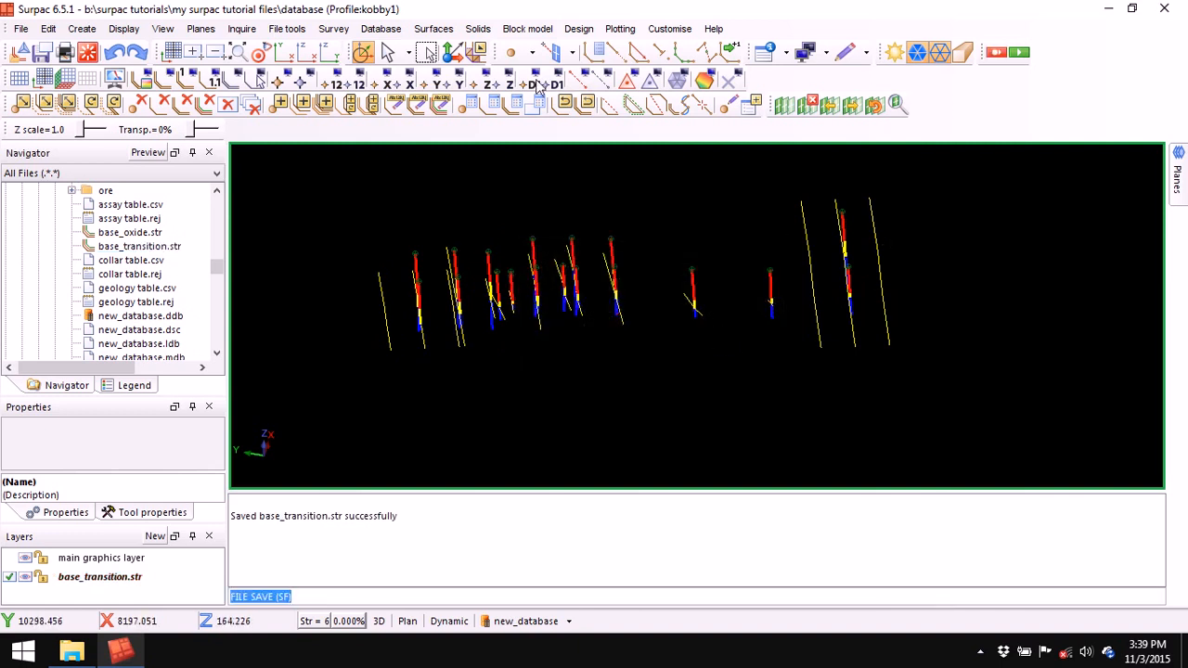
# - Build a 108-triangle base_transition DTM with the break line test turned off
pyautogui.click(433, 28)
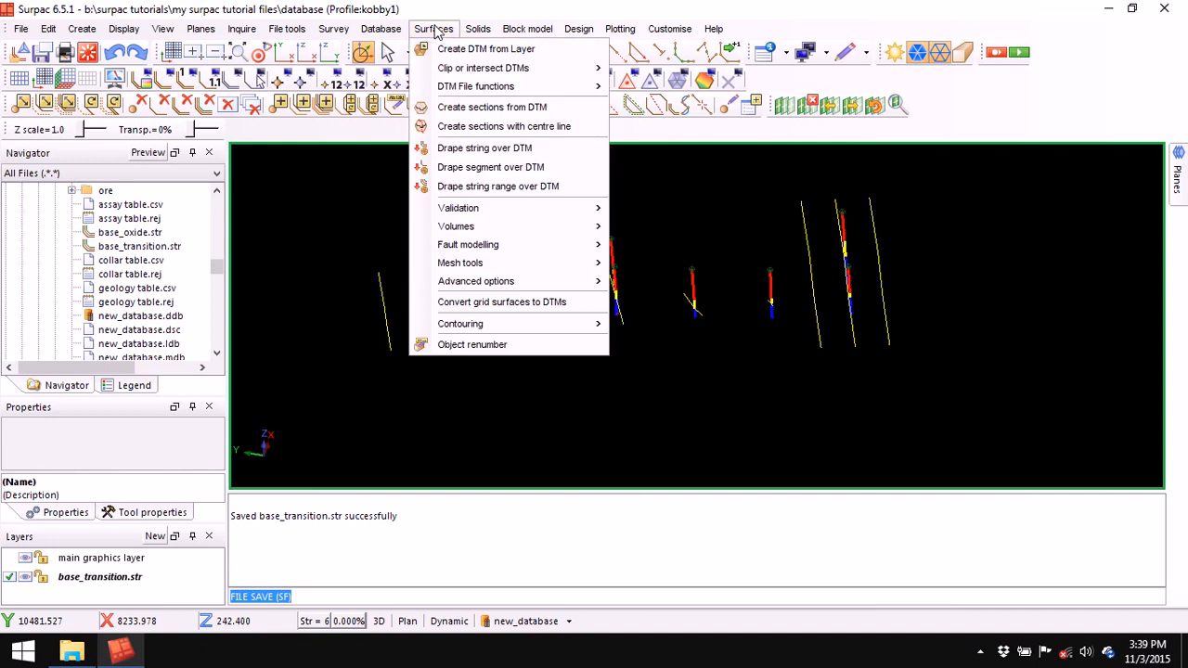
pyautogui.click(509, 53)
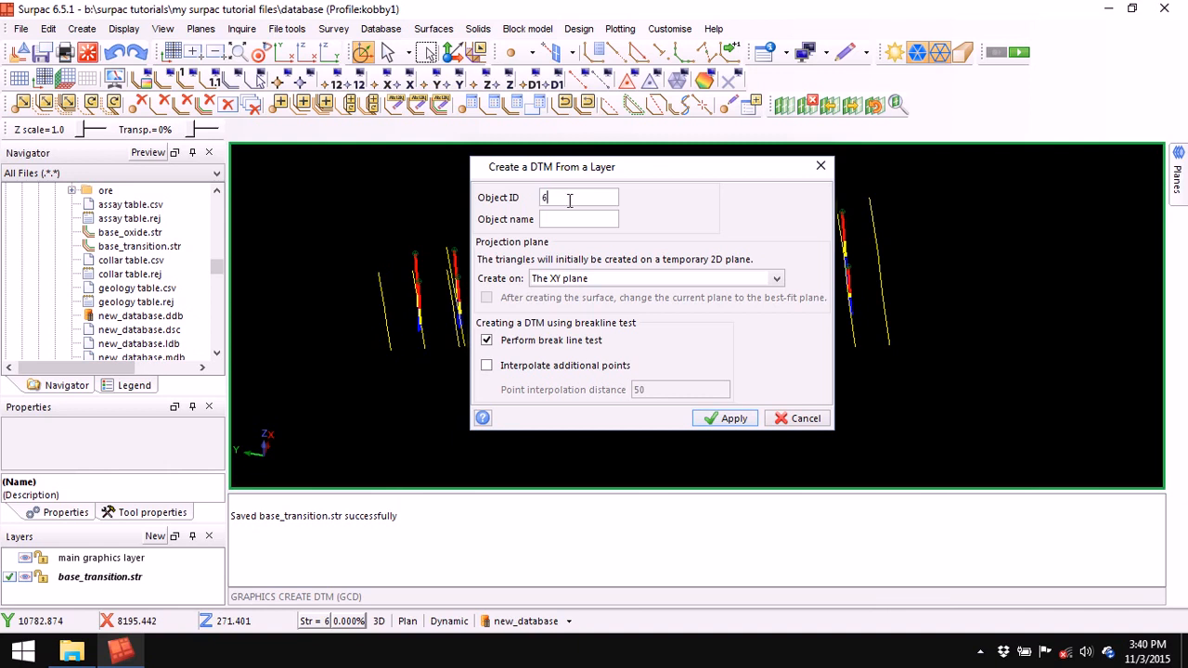
pyautogui.click(486, 340)
pyautogui.click(731, 422)
pyautogui.moveTo(640, 408); pyautogui.dragTo(632, 403)
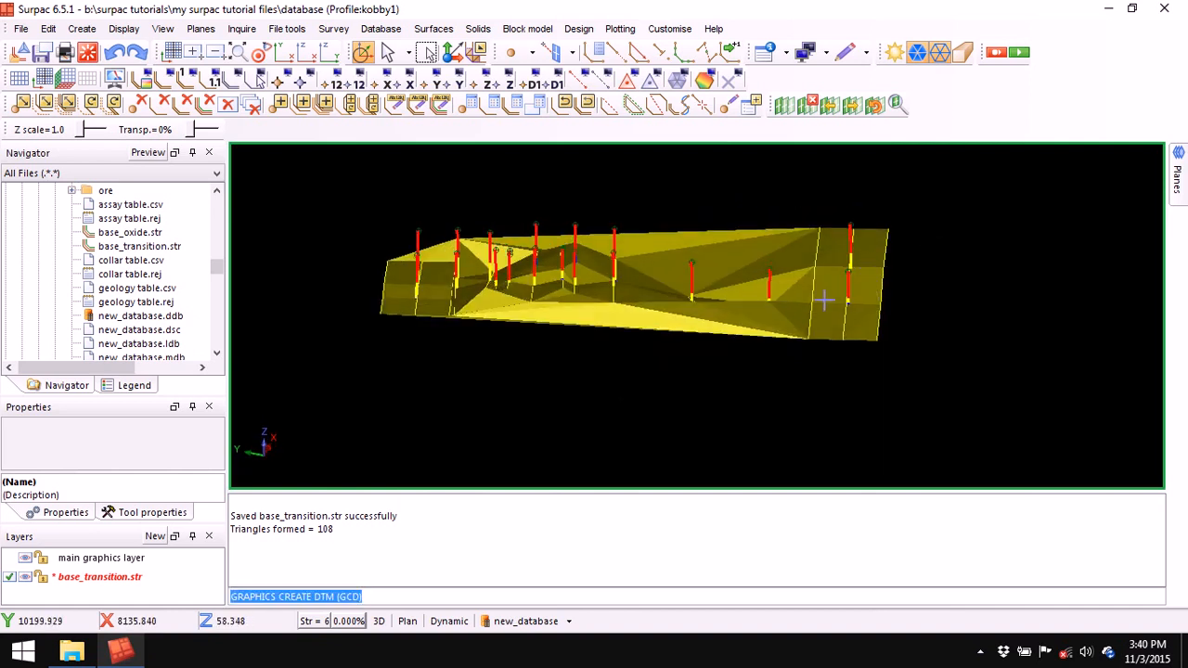
# - Save the surface as base_transition.dtm, overwriting the existing file
pyautogui.click(41, 52)
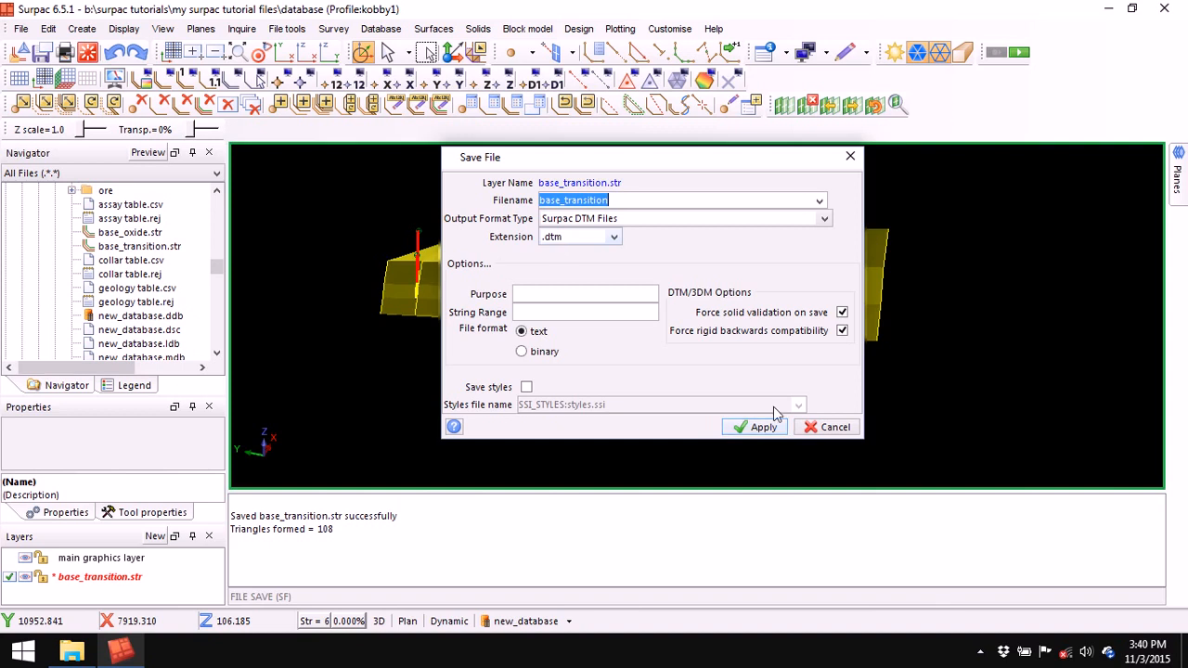
pyautogui.click(759, 426)
pyautogui.click(729, 342)
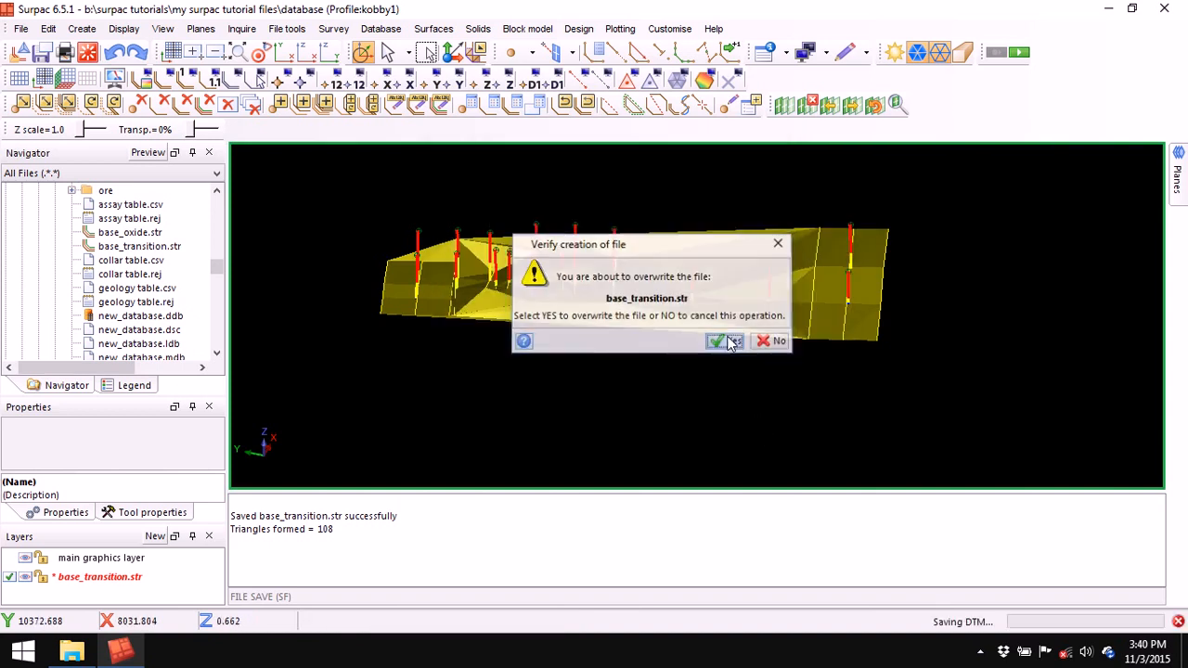
# - Clear the message log and delete the base_transition.str layer
pyautogui.rightClick(618, 540)
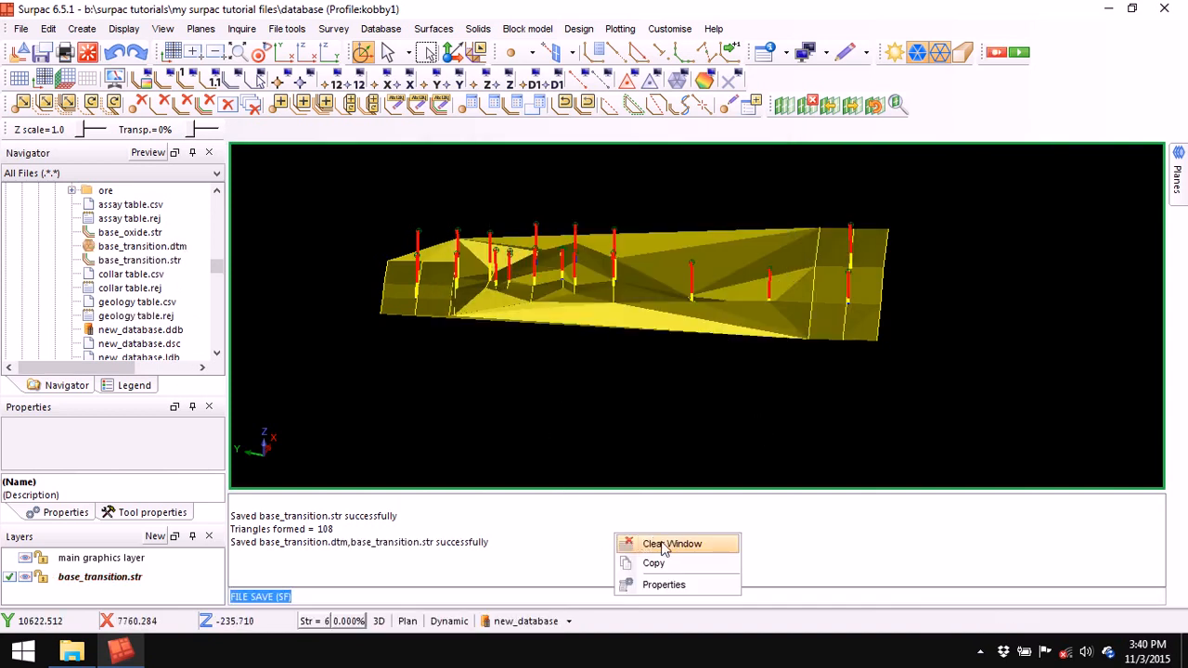
pyautogui.click(642, 543)
pyautogui.click(128, 578)
pyautogui.rightClick(128, 578)
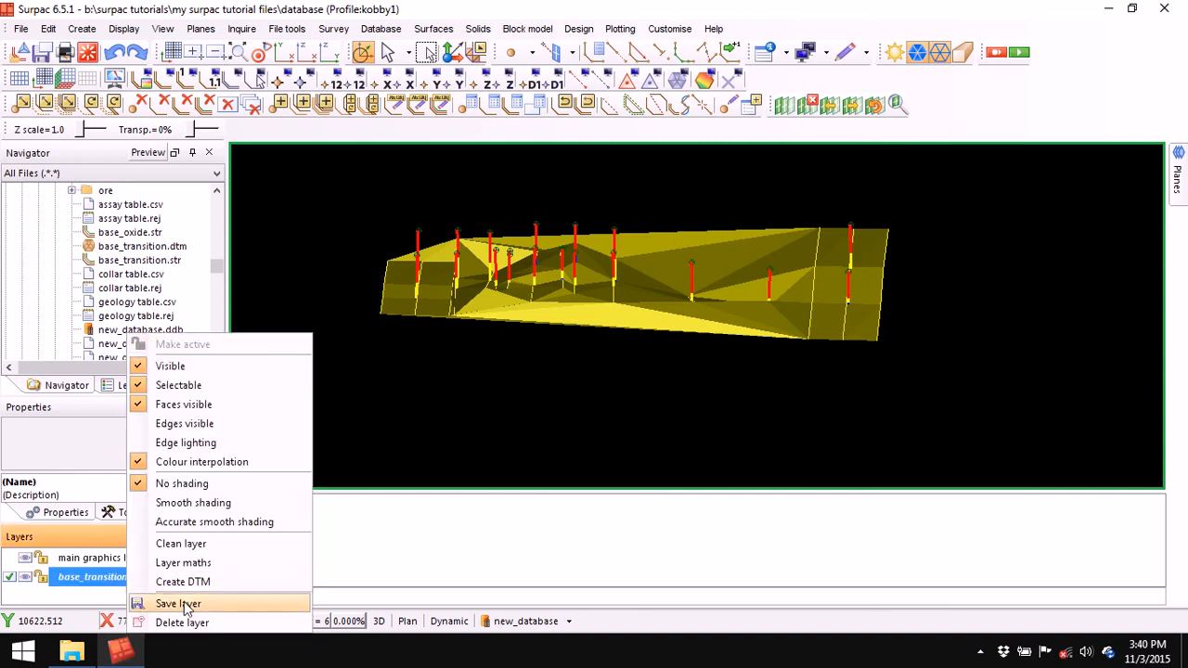
pyautogui.click(190, 622)
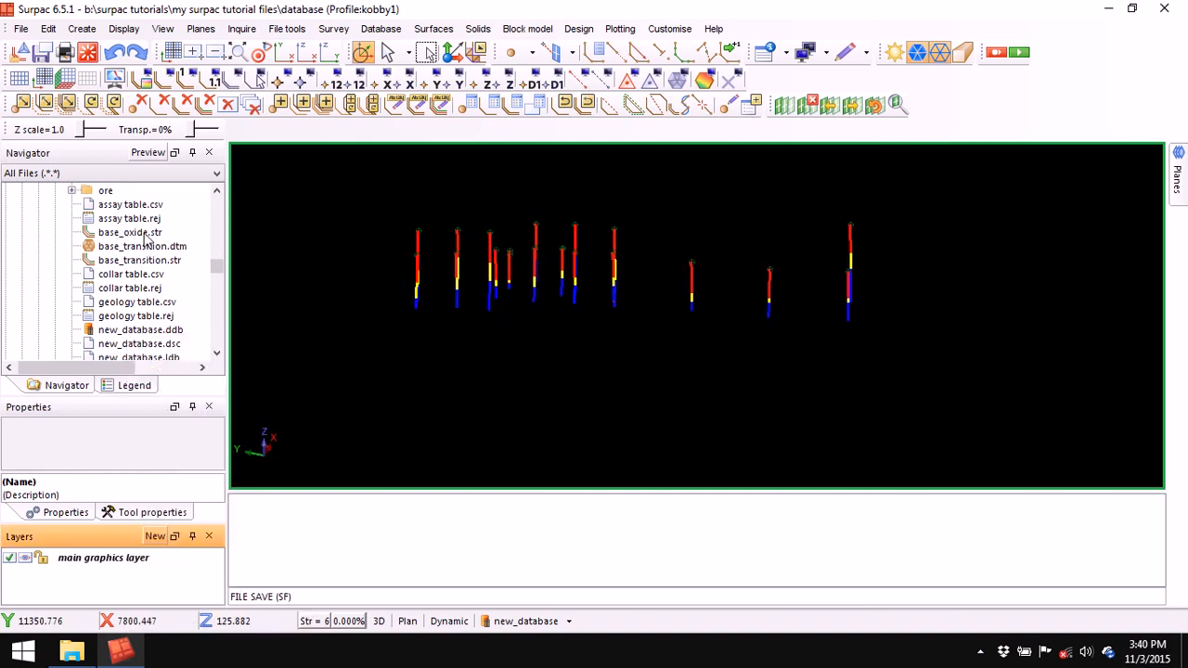
# - Load base_oxide.str and build a red 108-triangle DTM without the break line test
pyautogui.moveTo(135, 233); pyautogui.dragTo(424, 223)
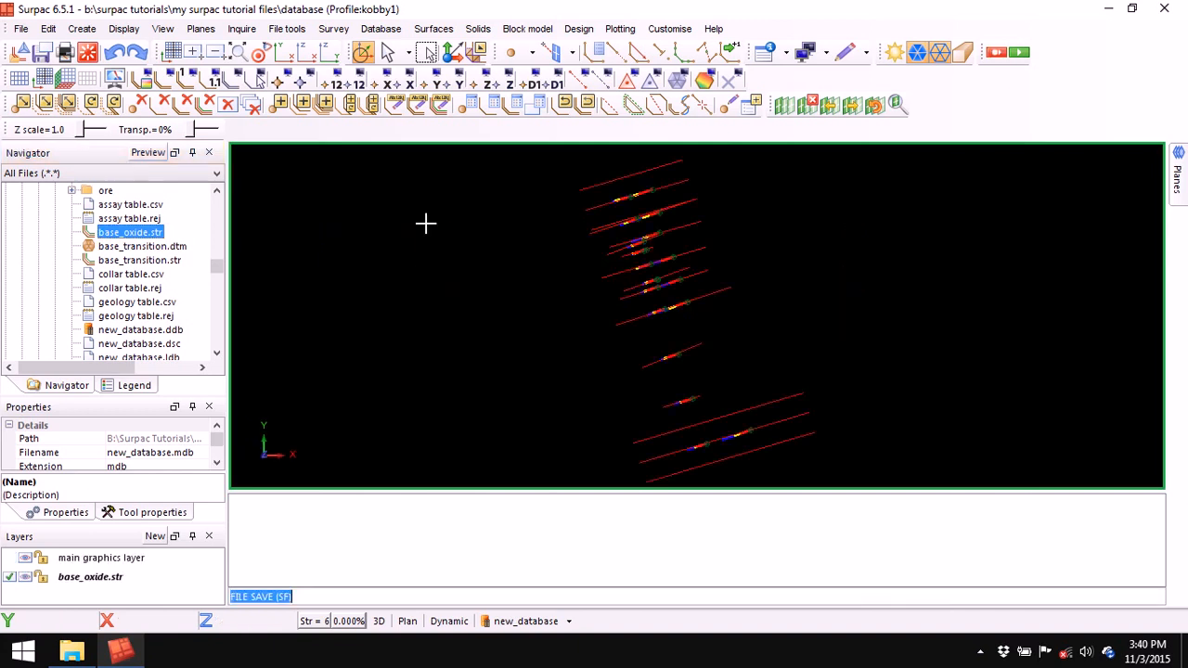
pyautogui.click(433, 28)
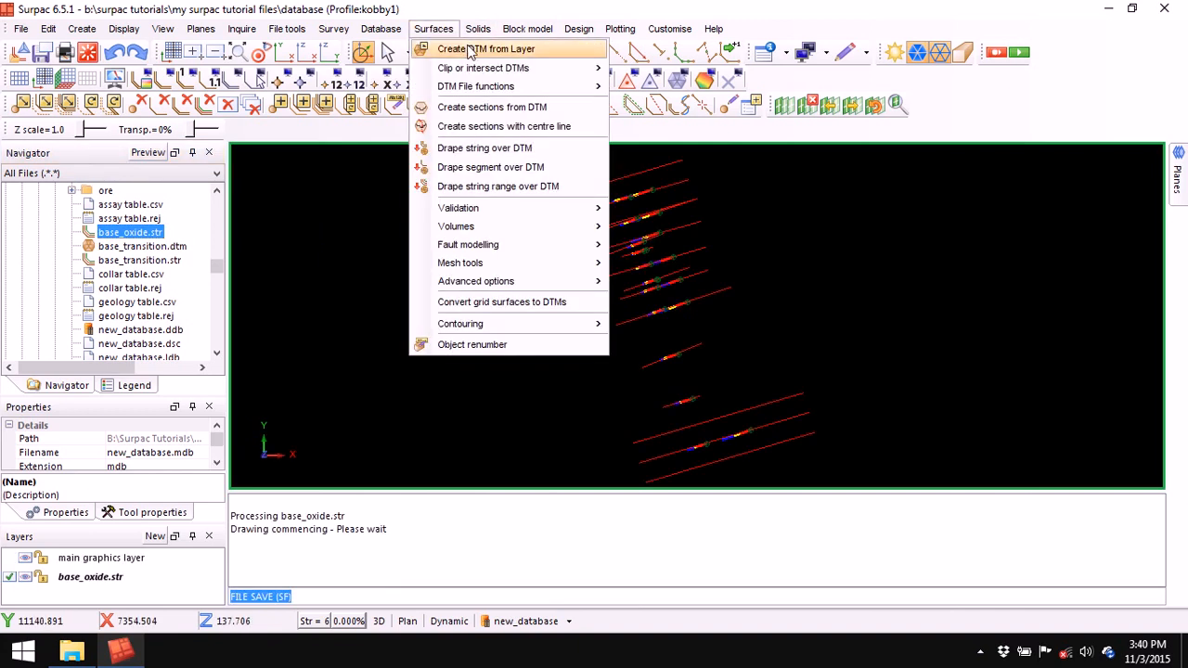
pyautogui.click(469, 45)
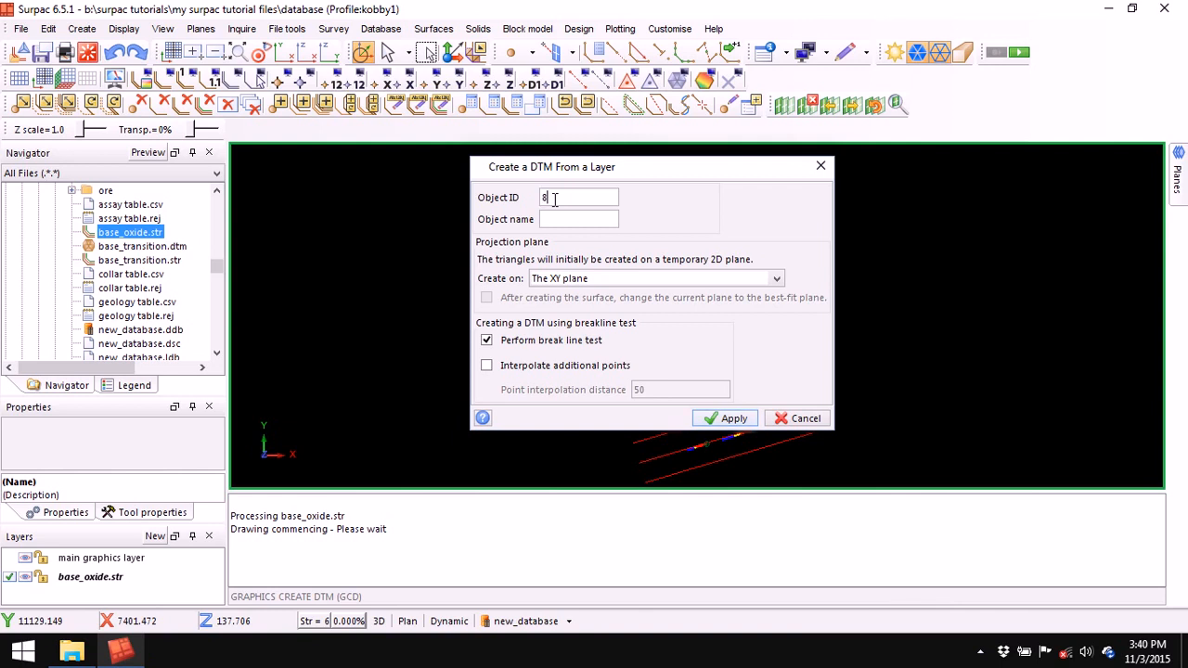
pyautogui.click(486, 340)
pyautogui.click(733, 419)
pyautogui.moveTo(535, 404); pyautogui.dragTo(657, 359)
# - Save the surface as base_oxide.dtm, overwriting the existing file
pyautogui.click(40, 52)
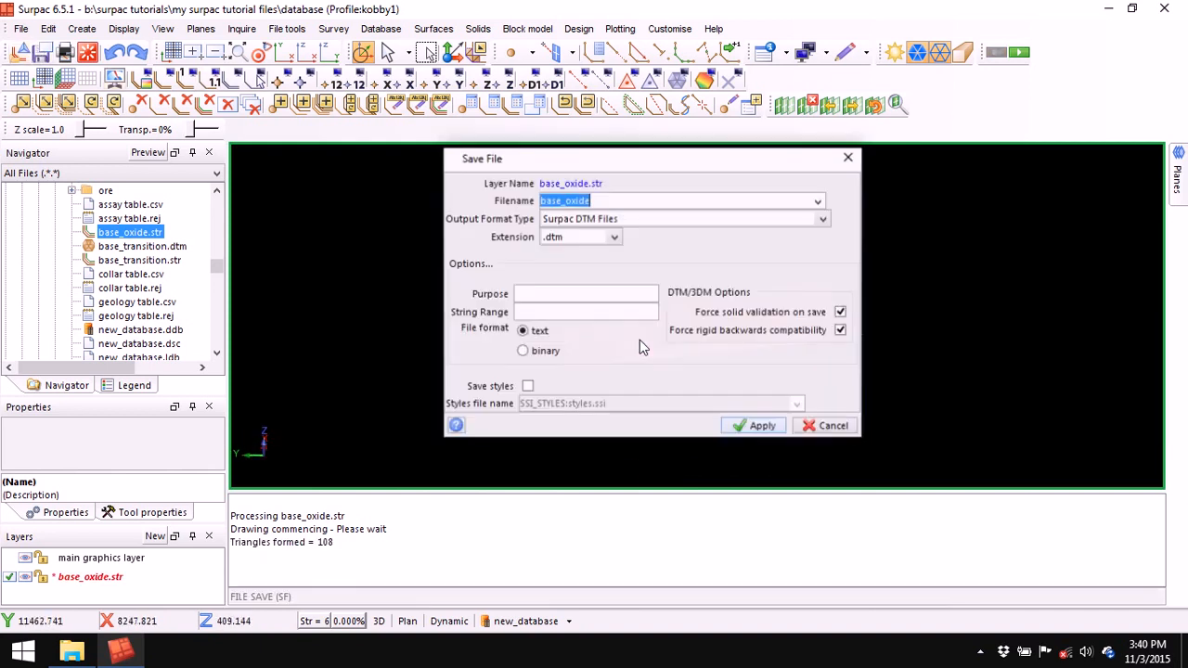
pyautogui.click(757, 426)
pyautogui.click(726, 341)
pyautogui.moveTo(711, 380); pyautogui.dragTo(695, 389)
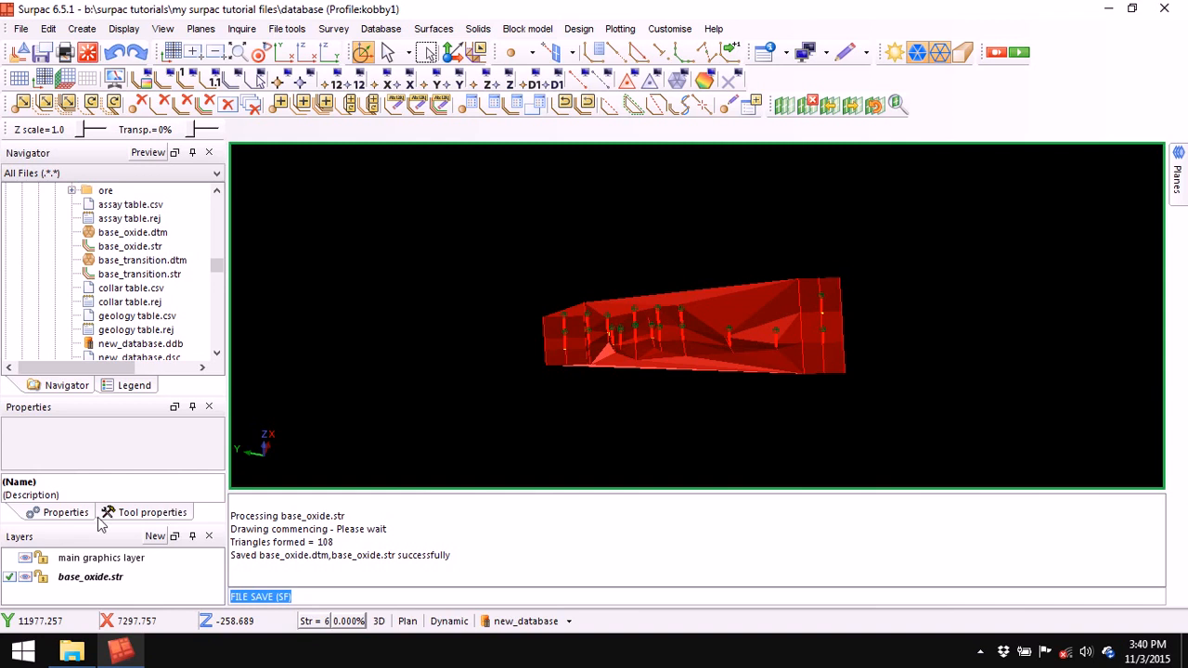
# - Delete the base_oxide.str layer, leaving only the drill holes
pyautogui.click(90, 576)
pyautogui.rightClick(91, 577)
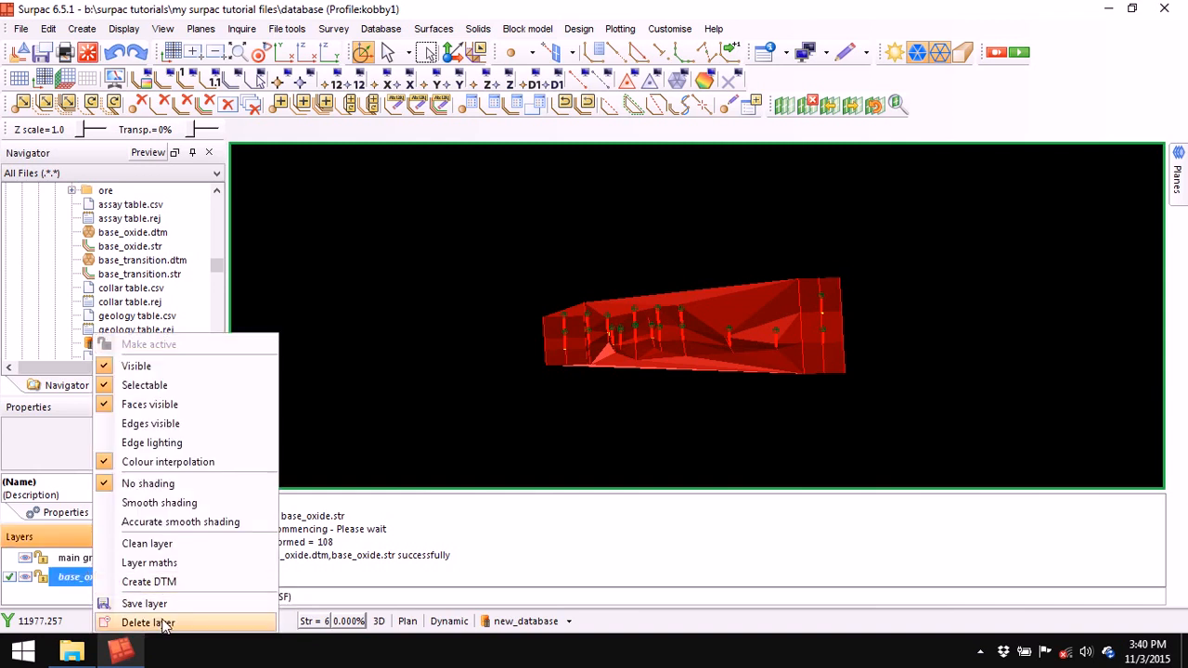
pyautogui.click(165, 622)
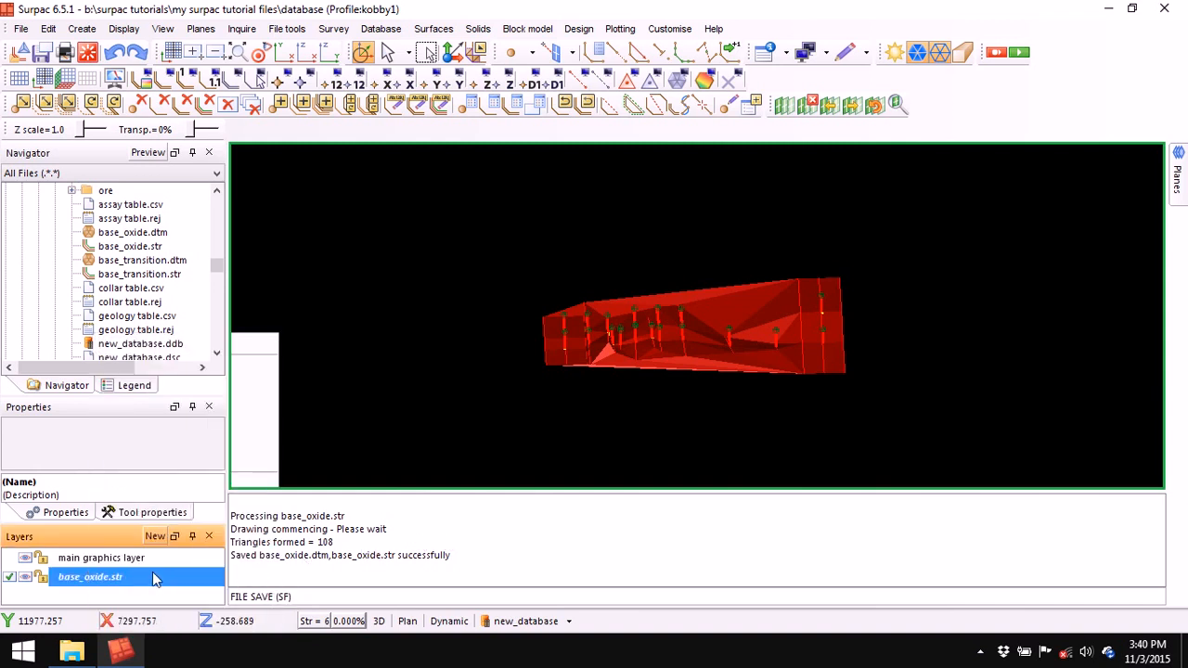
pyautogui.rightClick(544, 528)
# - Display base_oxide.dtm and base_transition.dtm together in the graphics view
pyautogui.click(595, 533)
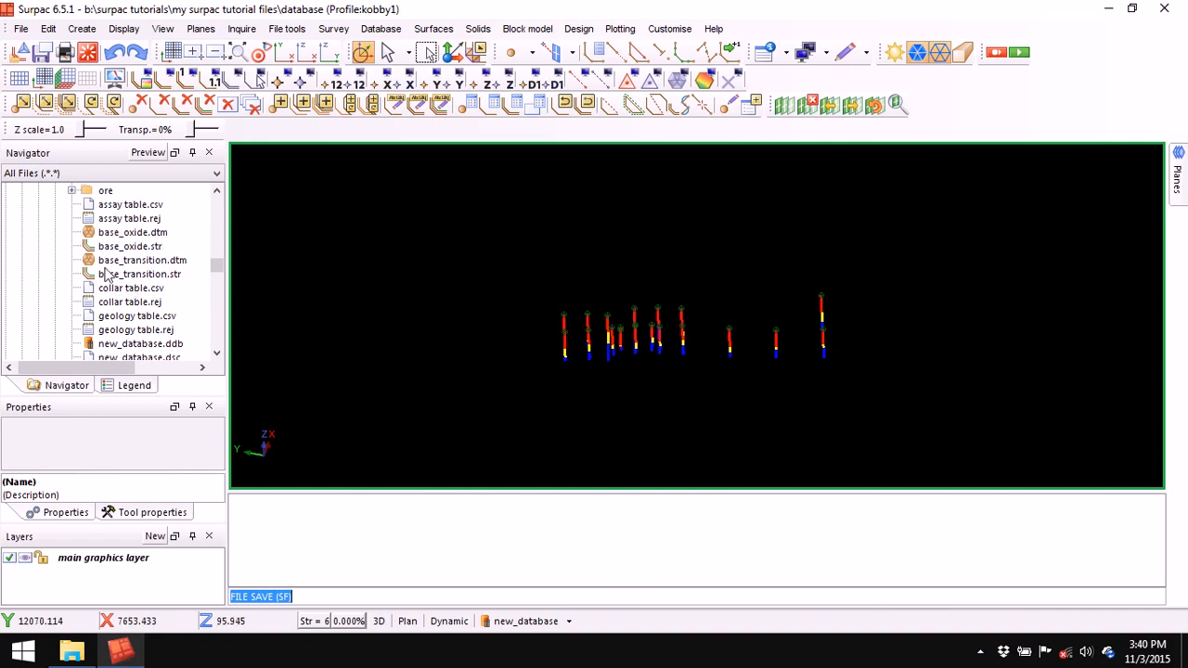
pyautogui.moveTo(134, 232); pyautogui.dragTo(409, 227)
pyautogui.click(167, 274)
pyautogui.moveTo(167, 274); pyautogui.dragTo(488, 302)
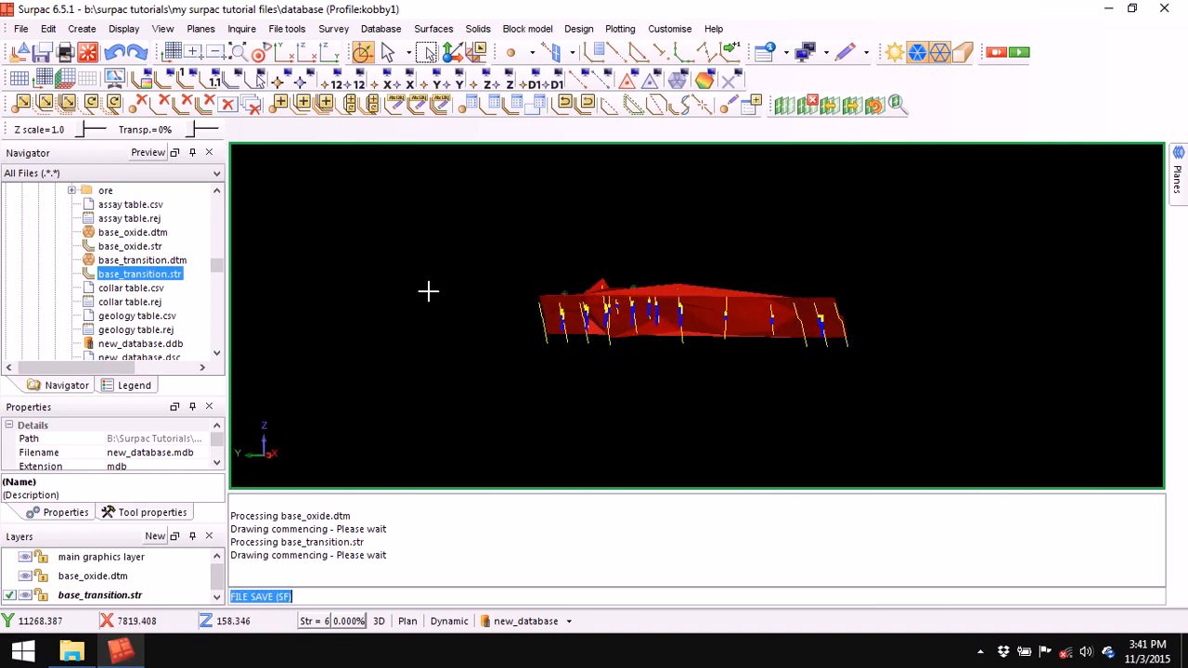
pyautogui.rightClick(128, 603)
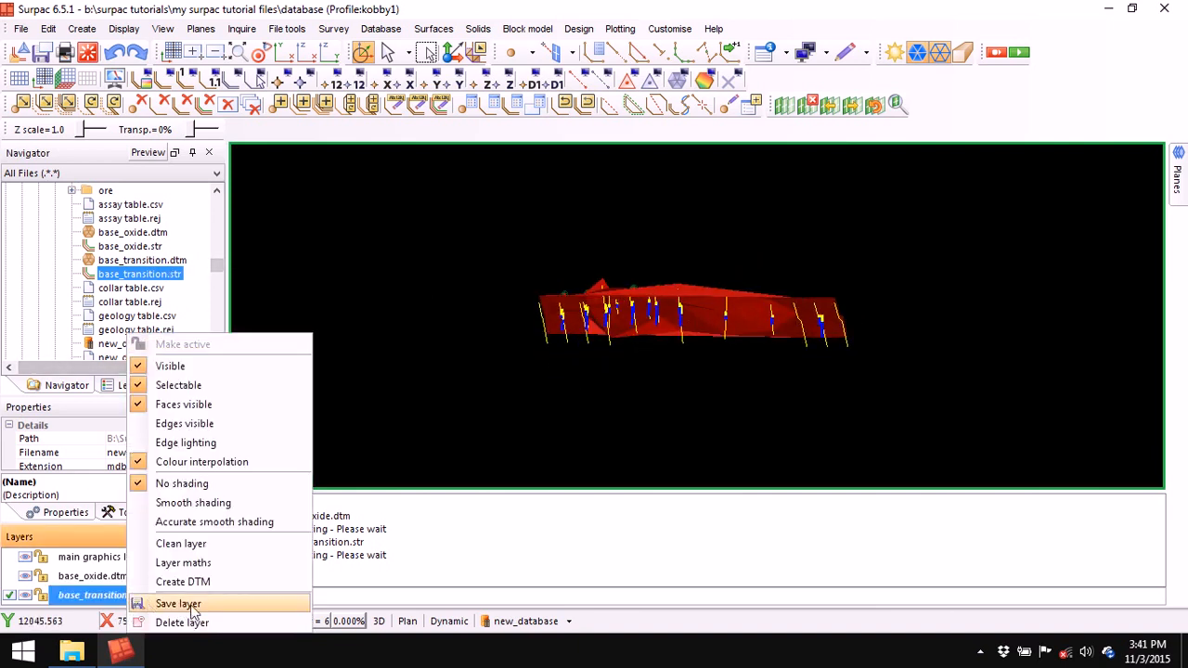
pyautogui.click(167, 623)
pyautogui.moveTo(163, 264)
pyautogui.mouseDown()
pyautogui.moveTo(361, 268)
pyautogui.moveTo(440, 395)
pyautogui.mouseUp()
# - Orbit, pan and zoom to inspect both surfaces from below and above
pyautogui.scroll(3, 633, 299)
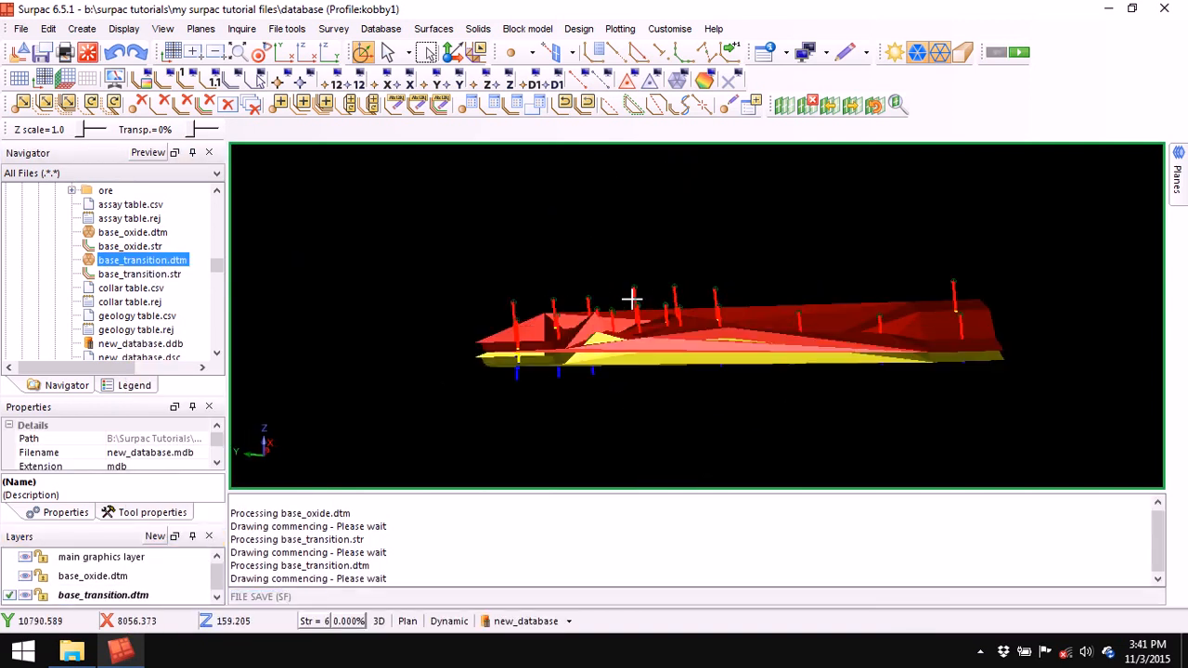
pyautogui.moveTo(682, 365); pyautogui.dragTo(703, 363)
pyautogui.moveTo(775, 363); pyautogui.dragTo(721, 278, button='middle')
pyautogui.rightClick(664, 518)
pyautogui.click(720, 529)
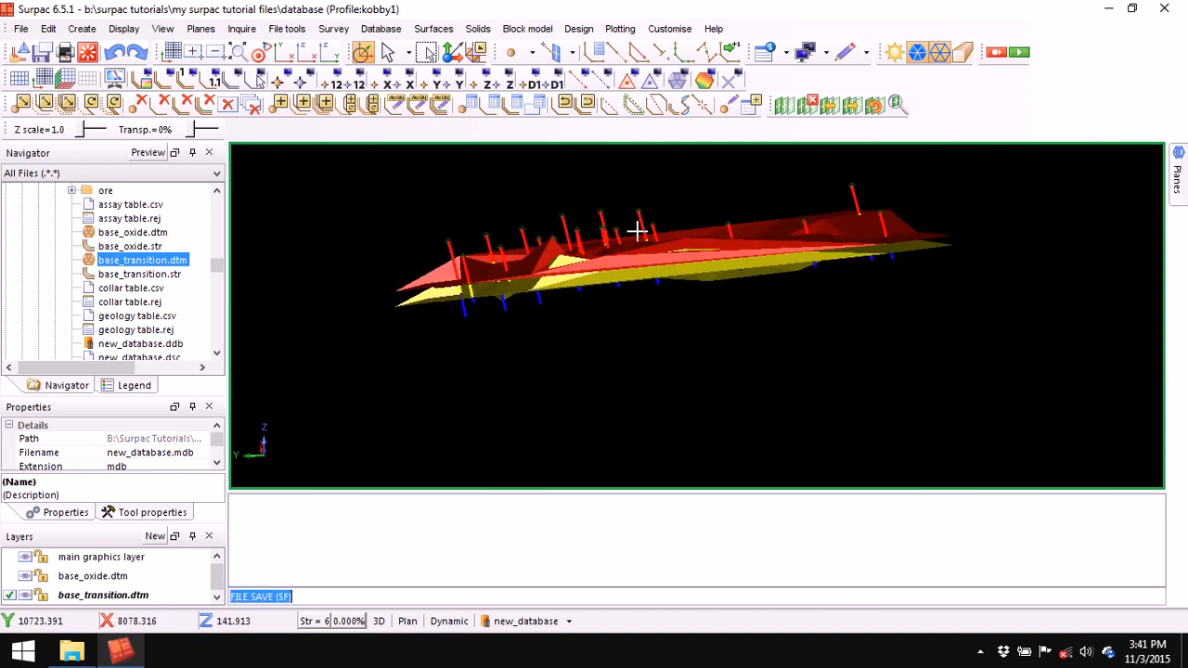
pyautogui.moveTo(625, 375); pyautogui.dragTo(628, 370)
pyautogui.scroll(3, 606, 279)
pyautogui.moveTo(620, 301); pyautogui.dragTo(614, 294)
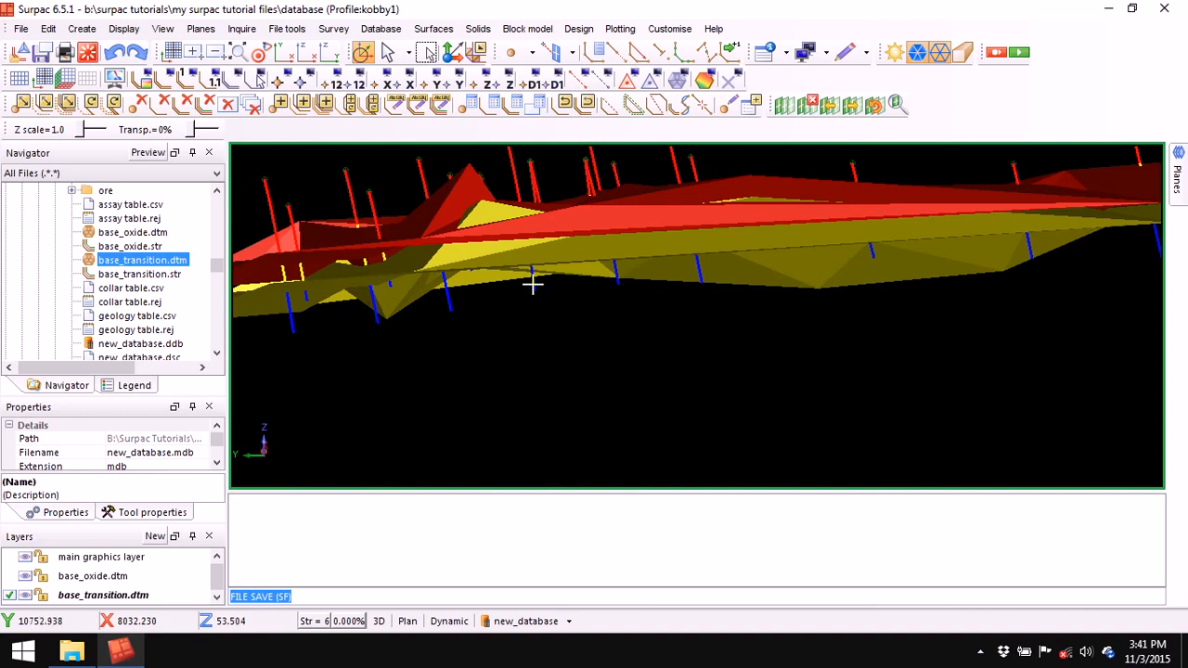
pyautogui.scroll(-3, 627, 253)
pyautogui.moveTo(684, 325)
pyautogui.mouseDown()
pyautogui.moveTo(658, 334)
pyautogui.moveTo(688, 339)
pyautogui.moveTo(700, 322)
pyautogui.mouseUp()
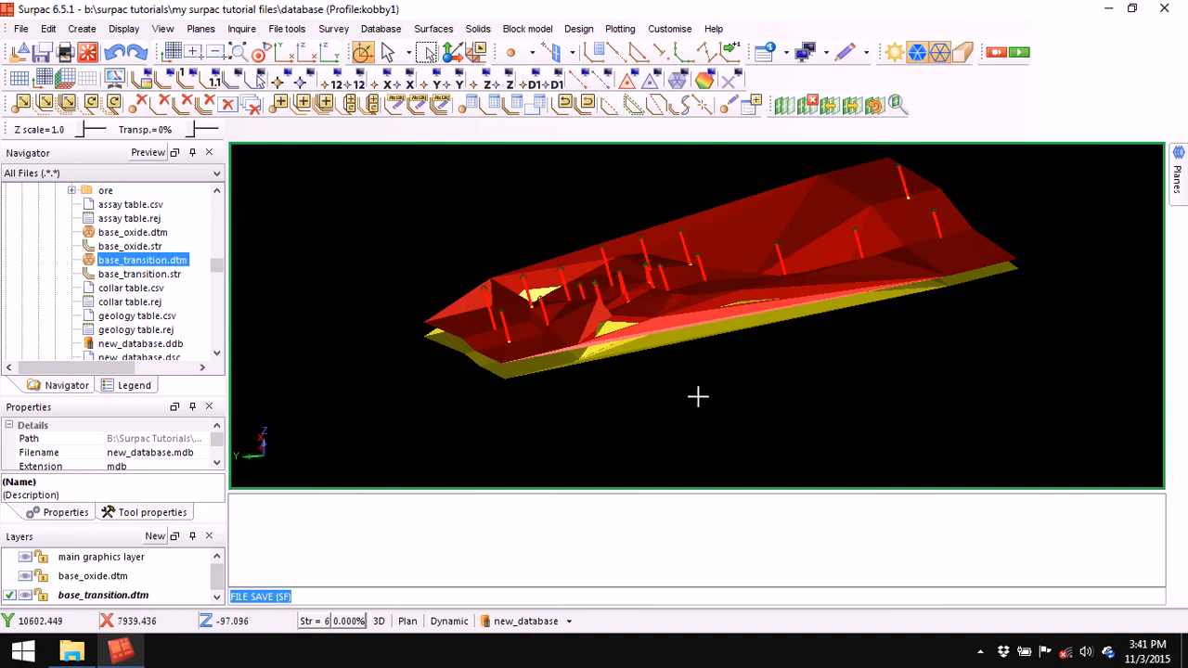
pyautogui.moveTo(697, 395); pyautogui.dragTo(688, 396)
# - Delete the base_oxide.dtm and base_transition.dtm layers
pyautogui.click(113, 575)
pyautogui.rightClick(114, 575)
pyautogui.click(165, 622)
pyautogui.rightClick(124, 576)
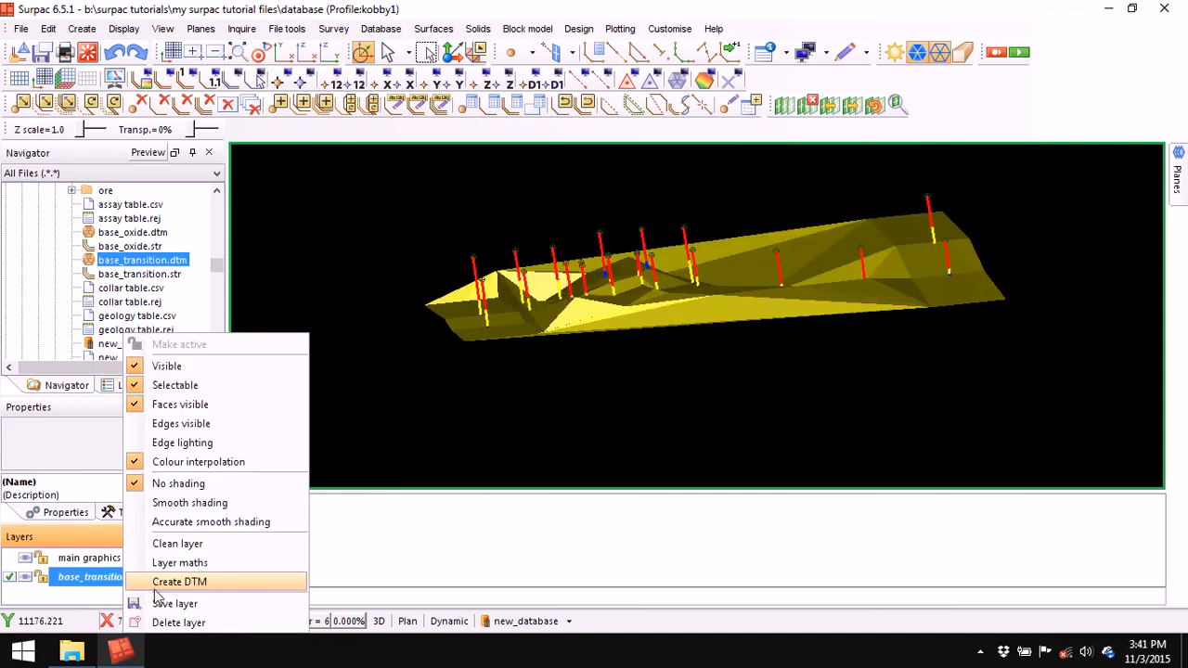
pyautogui.click(175, 622)
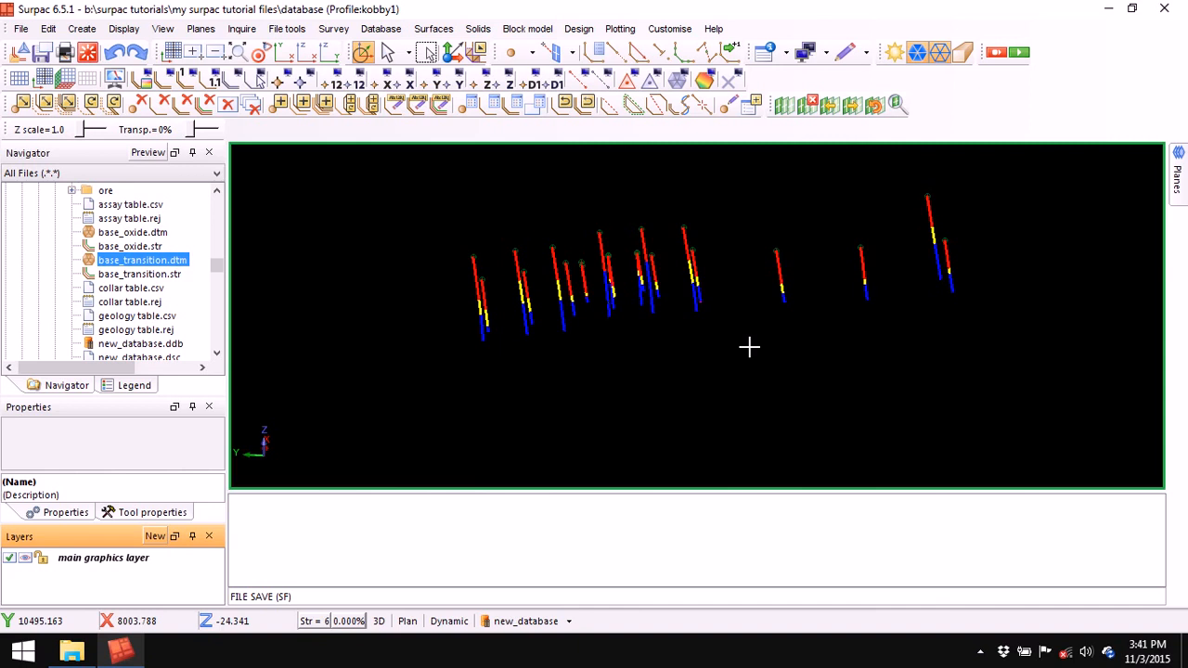
# - Open Database > Extract > Drill hole layout, with Location topography and String 1
pyautogui.moveTo(832, 374); pyautogui.dragTo(700, 260)
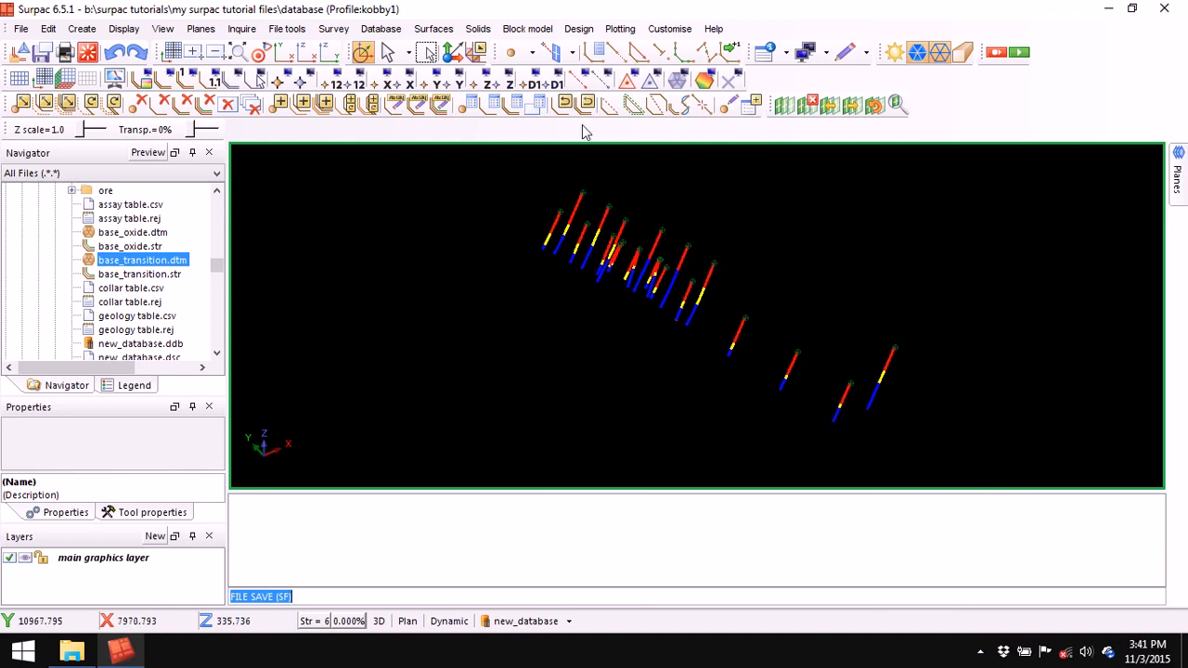
pyautogui.click(380, 29)
pyautogui.moveTo(397, 164)
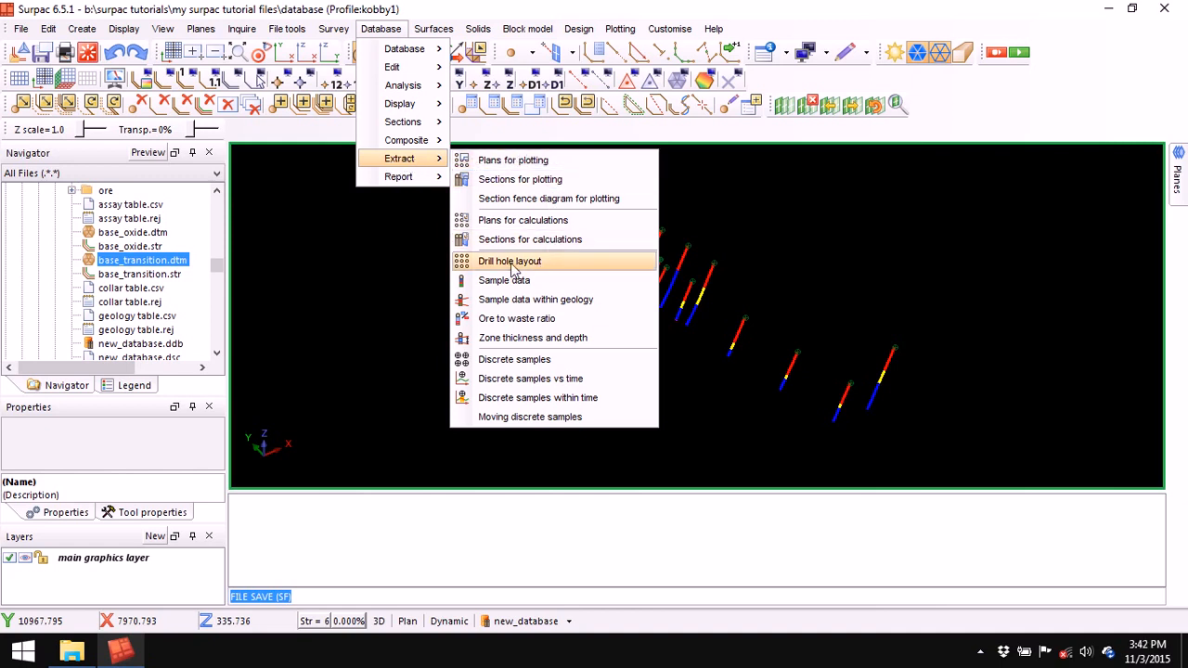
pyautogui.click(560, 265)
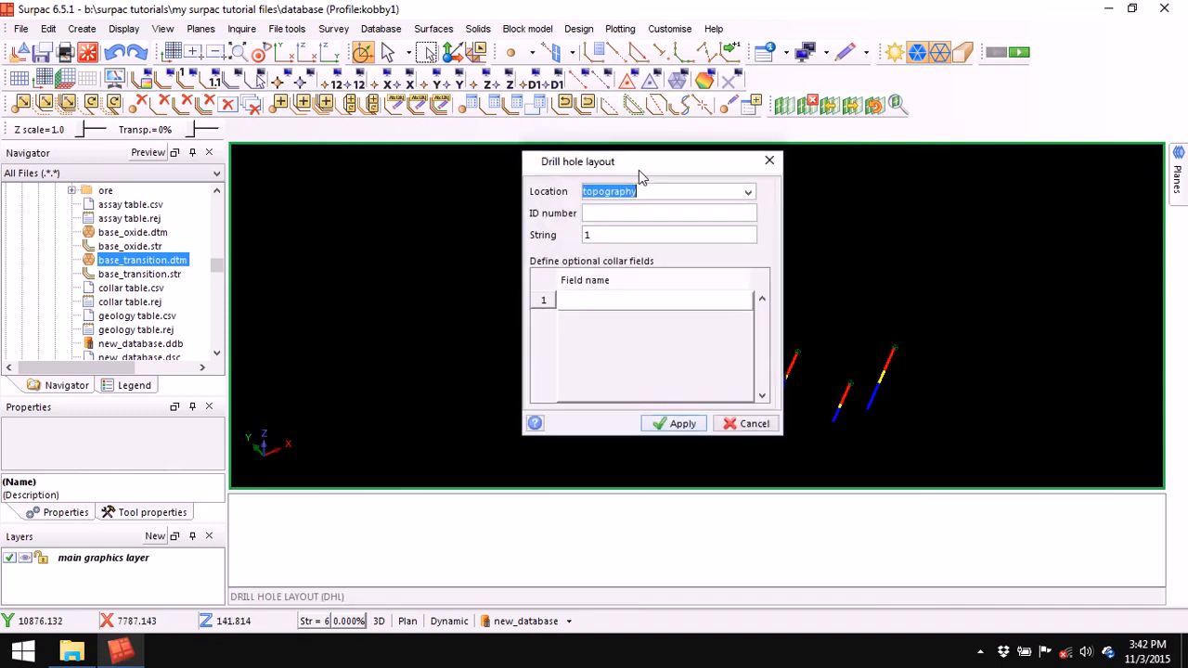
# - Run the drill hole layout for topography with empty collar fields and no query constraints
pyautogui.press('BackSpace')
pyautogui.moveTo(642, 165); pyautogui.dragTo(577, 304)
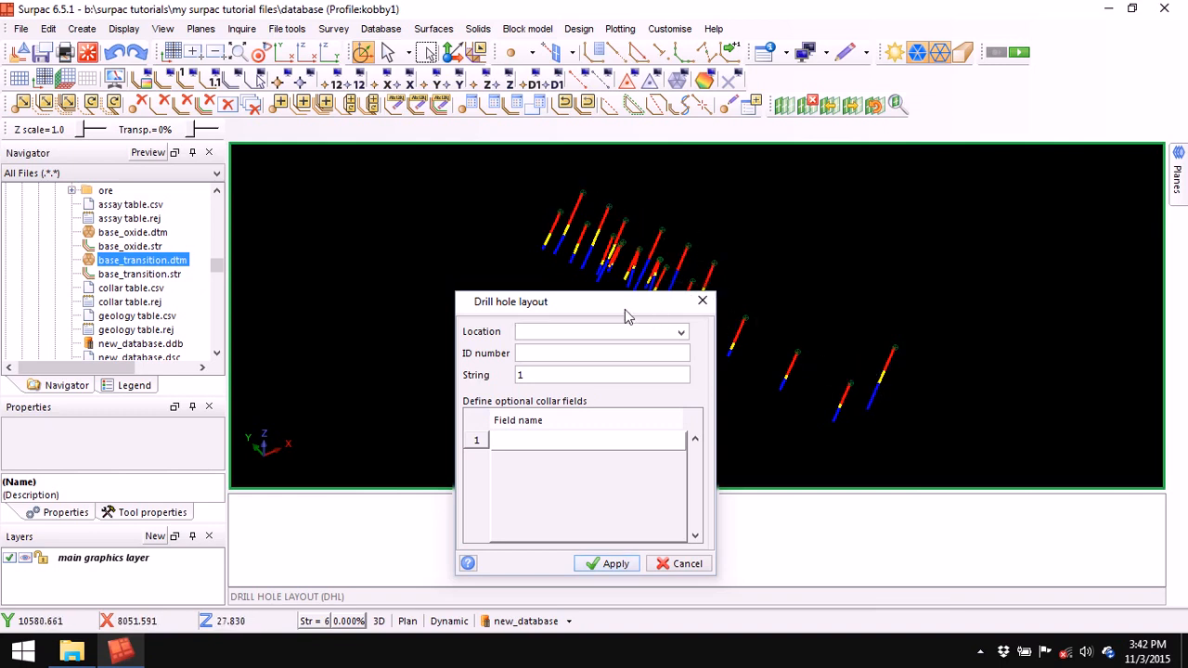
pyautogui.moveTo(598, 308); pyautogui.dragTo(628, 243)
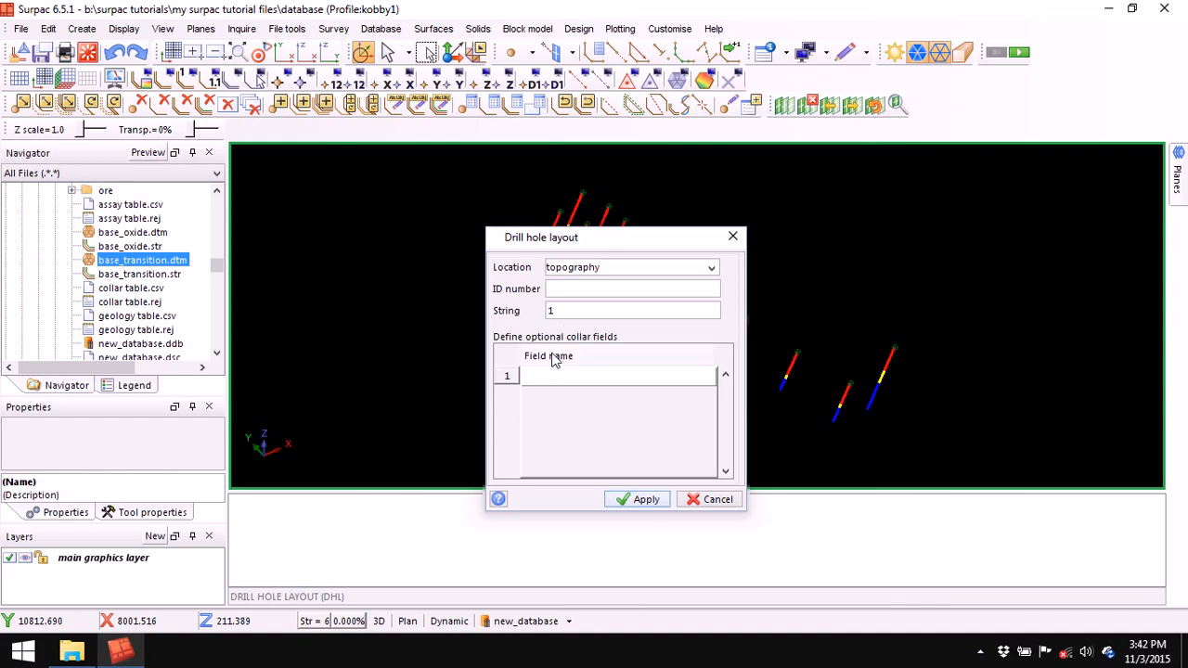
pyautogui.click(676, 378)
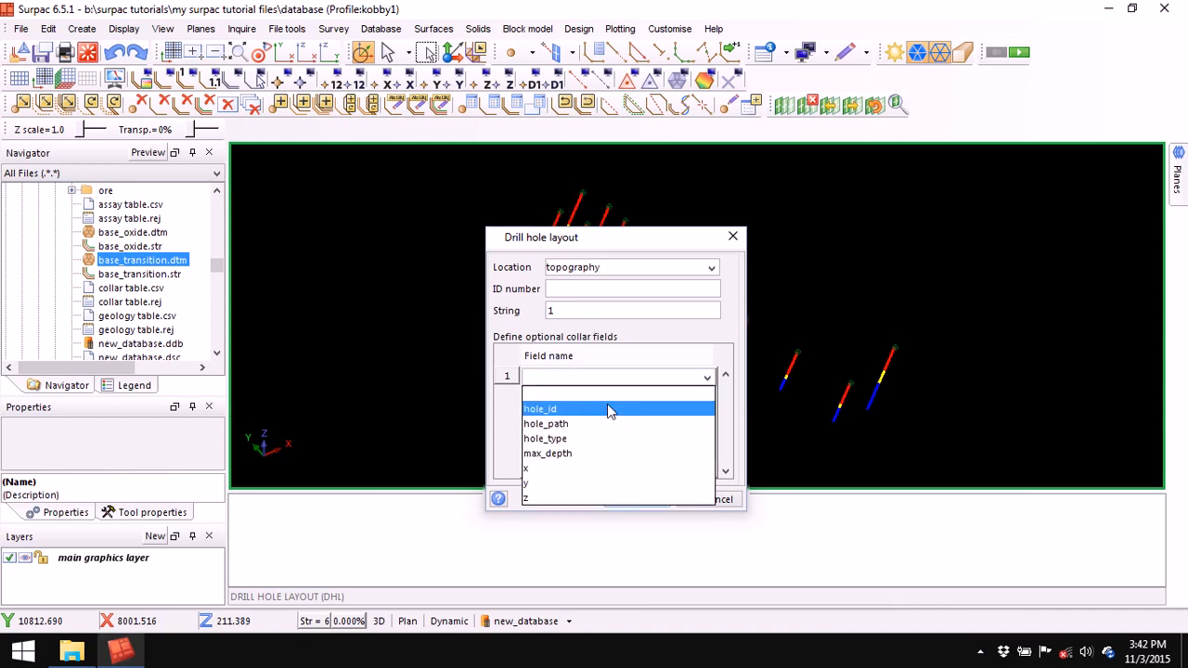
pyautogui.click(659, 316)
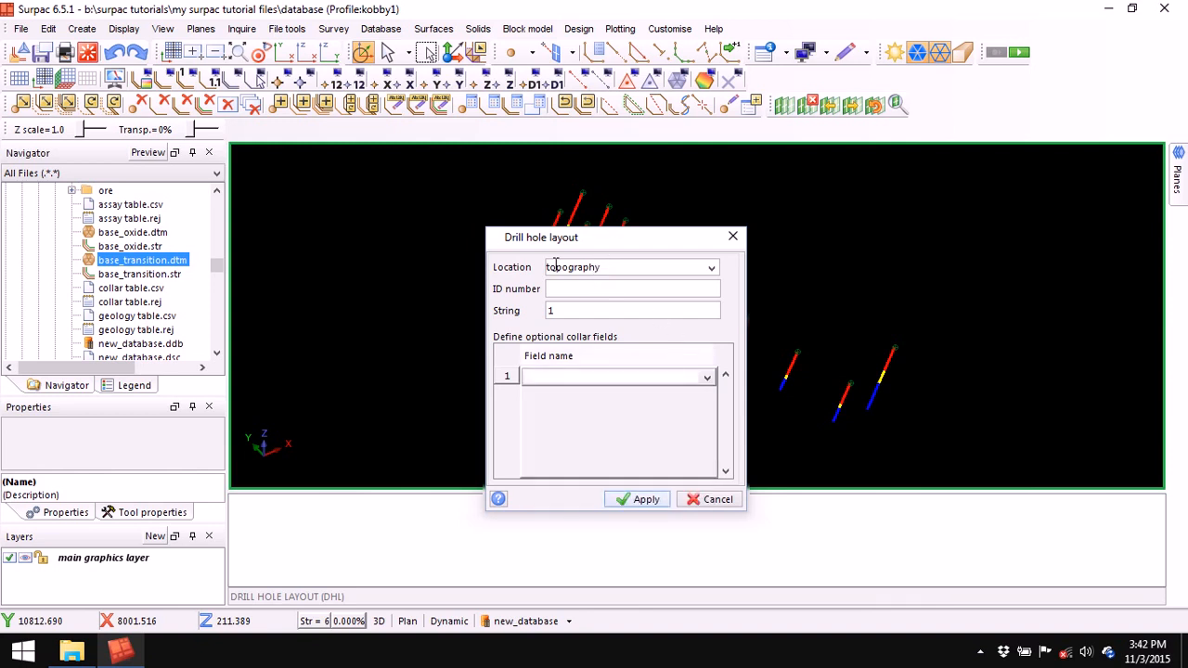
pyautogui.moveTo(622, 240); pyautogui.dragTo(636, 302)
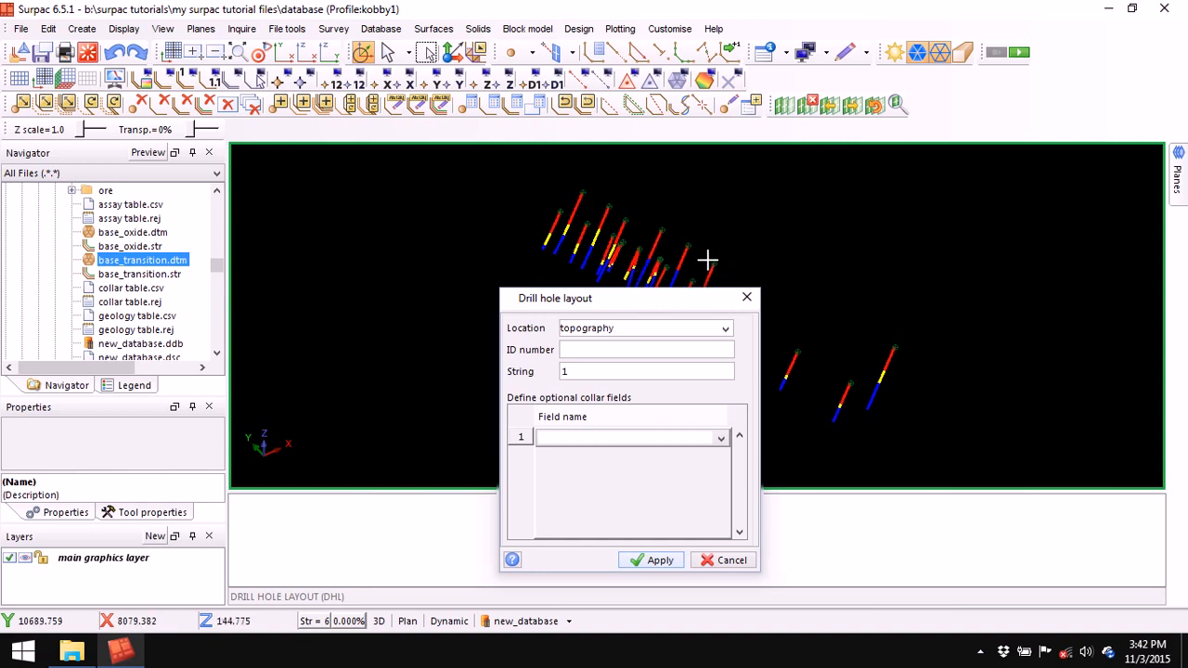
pyautogui.moveTo(627, 307); pyautogui.dragTo(556, 253)
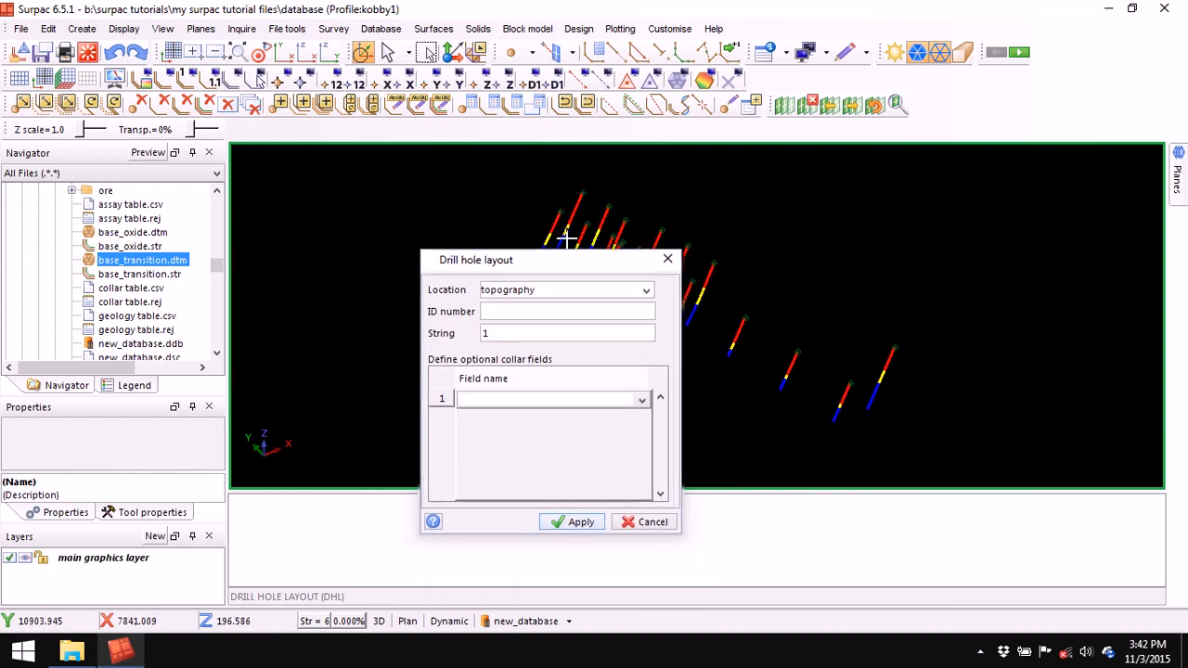
pyautogui.moveTo(559, 268); pyautogui.dragTo(604, 251)
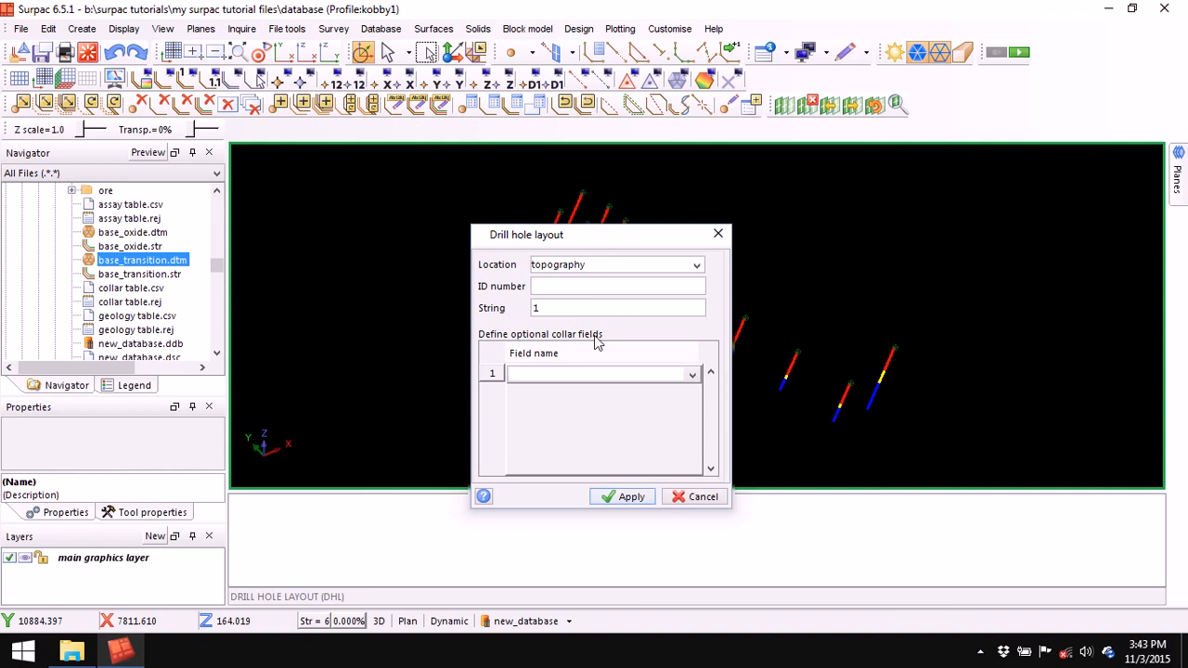
pyautogui.click(624, 498)
pyautogui.click(725, 464)
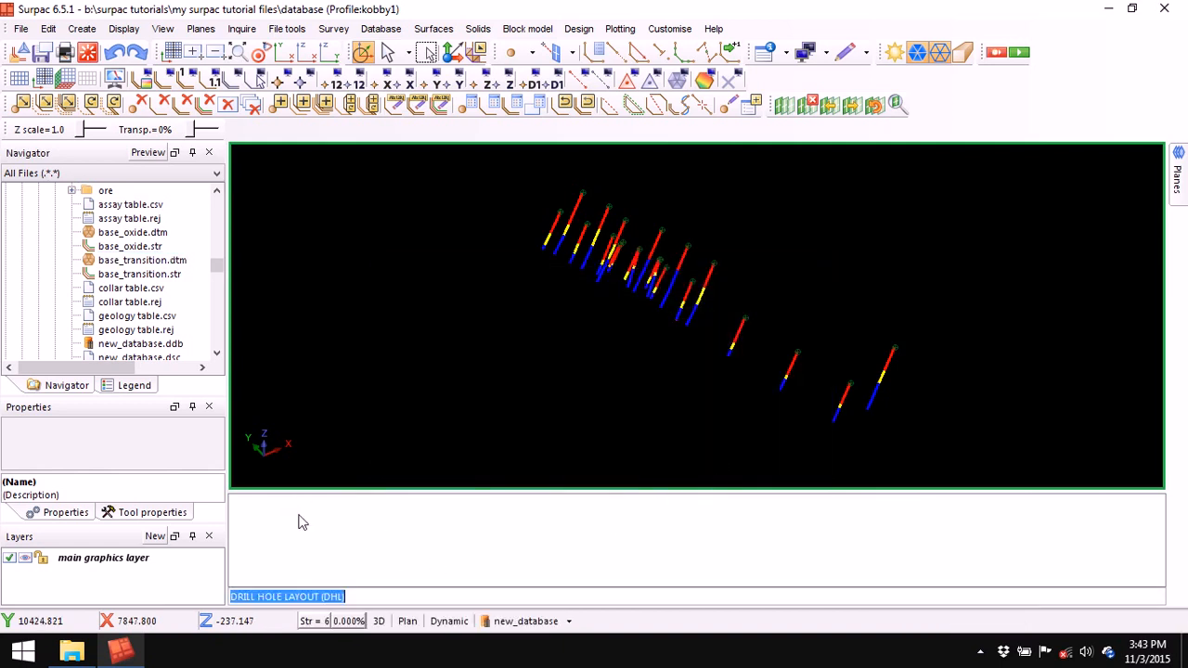
# - Clear the old messages from the message window and scroll the Navigator file list
pyautogui.rightClick(647, 508)
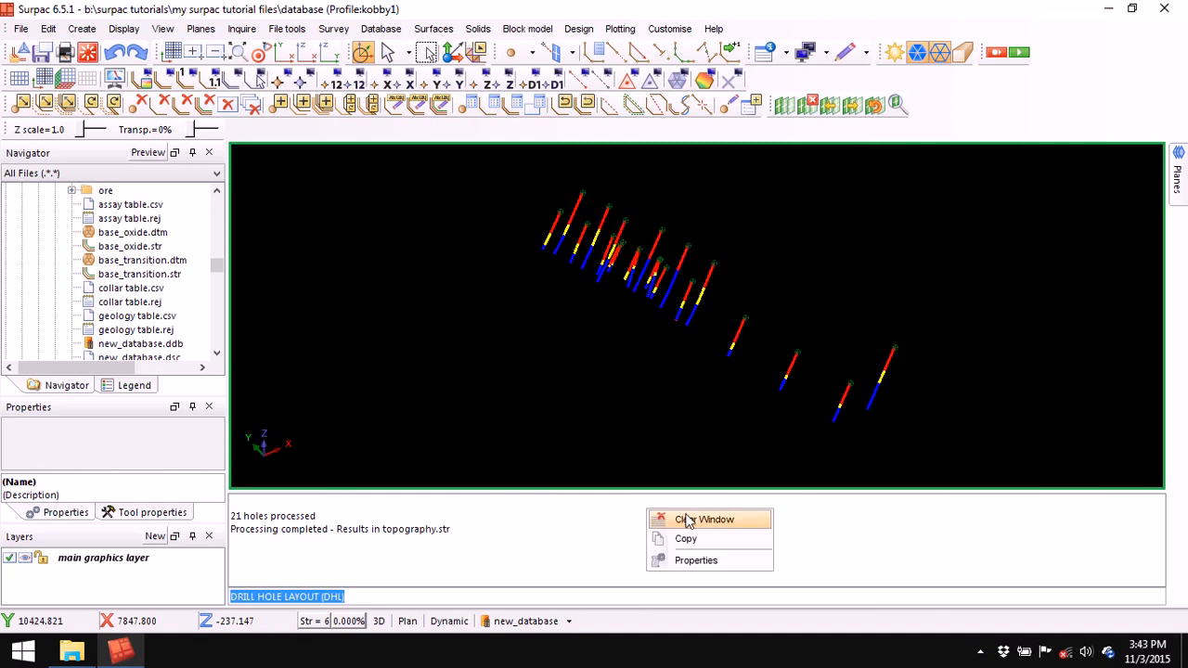
pyautogui.click(682, 520)
pyautogui.click(144, 257)
pyautogui.scroll(-7, 144, 257)
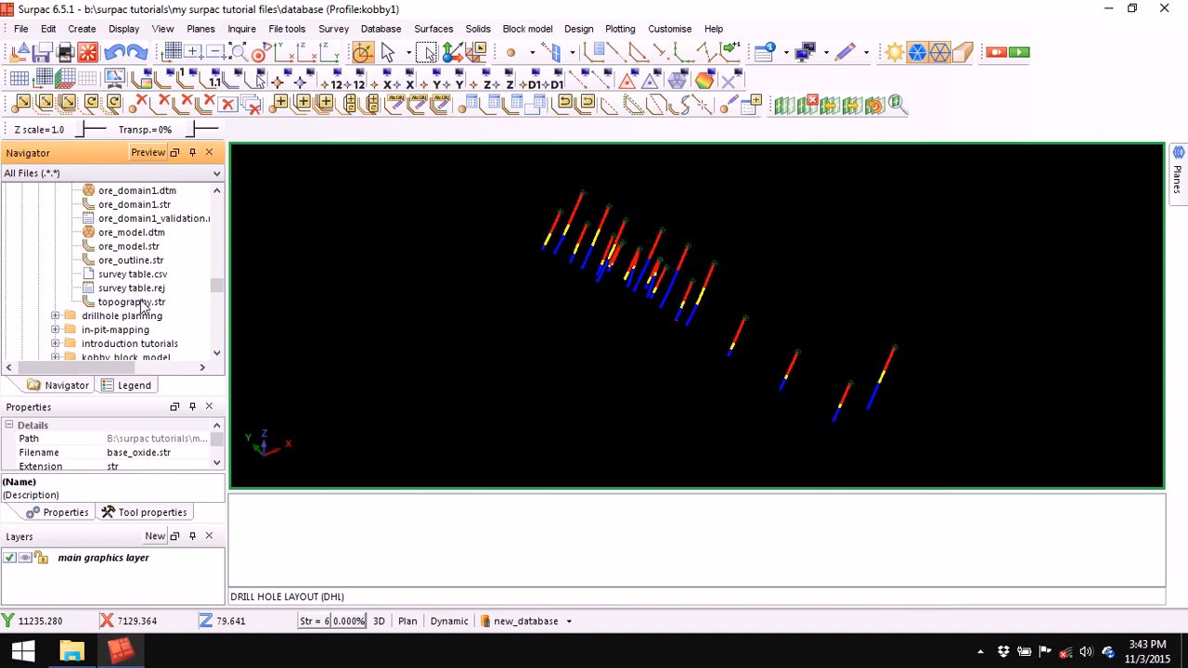
# - Load topography.str into the graphics view with its collar lines, then open it in Notepad
pyautogui.moveTo(139, 303); pyautogui.dragTo(521, 302)
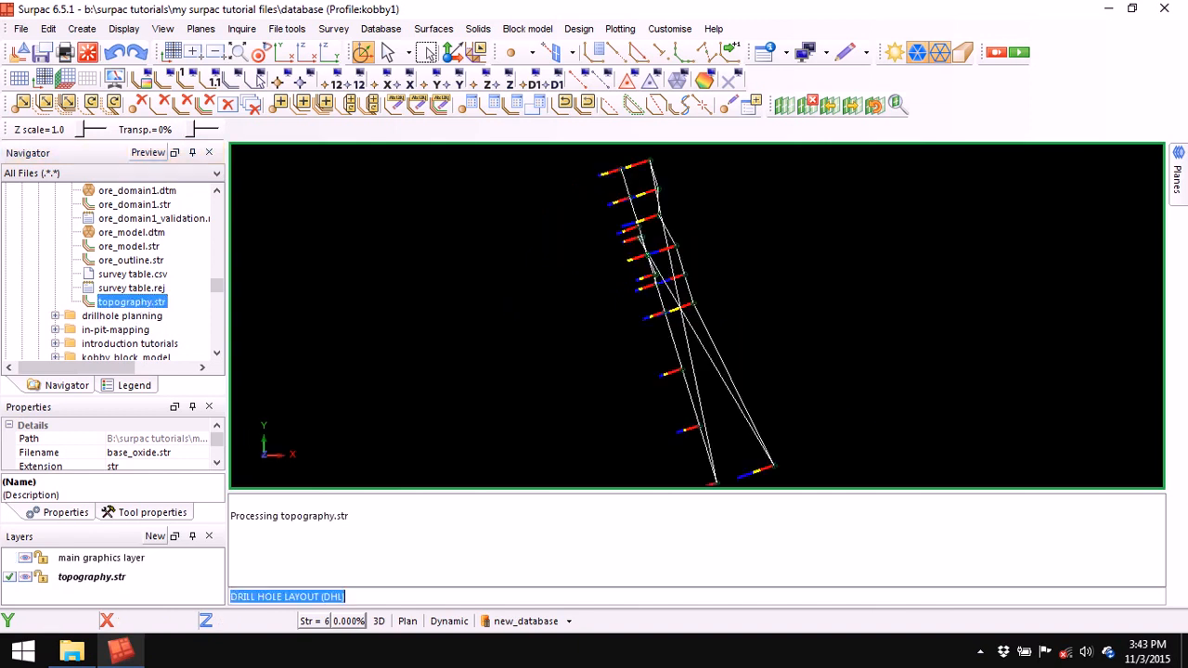
pyautogui.moveTo(548, 274)
pyautogui.mouseDown(button='middle')
pyautogui.moveTo(517, 273)
pyautogui.moveTo(544, 268)
pyautogui.mouseUp(button='middle')
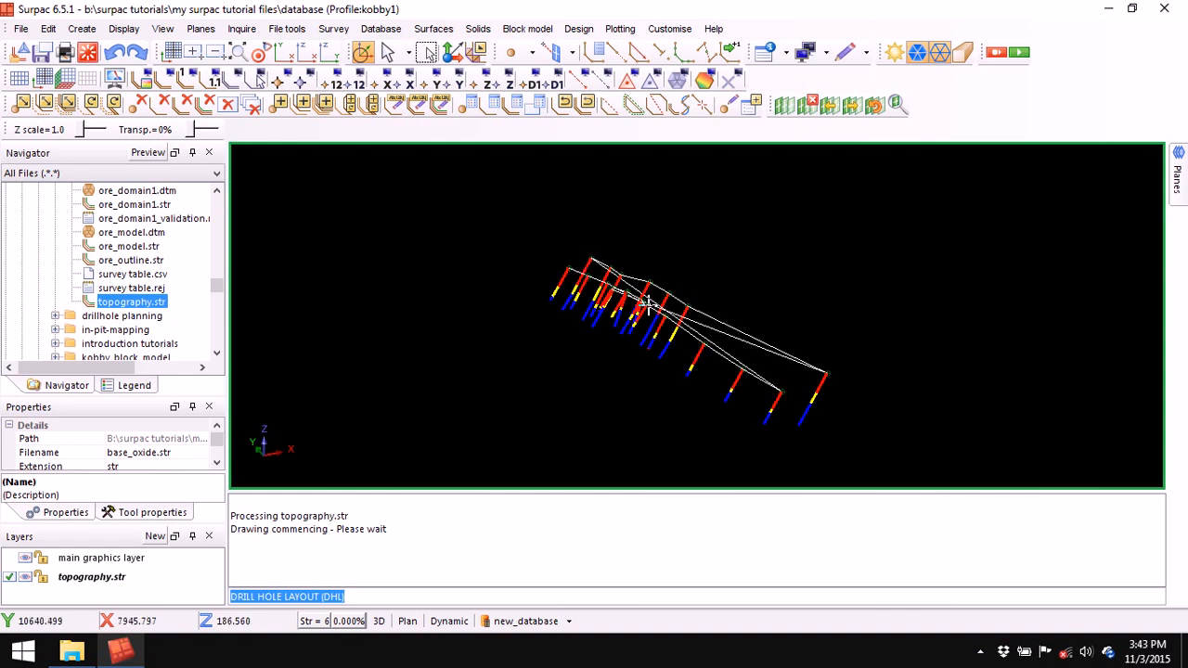
pyautogui.rightClick(134, 307)
pyautogui.click(189, 327)
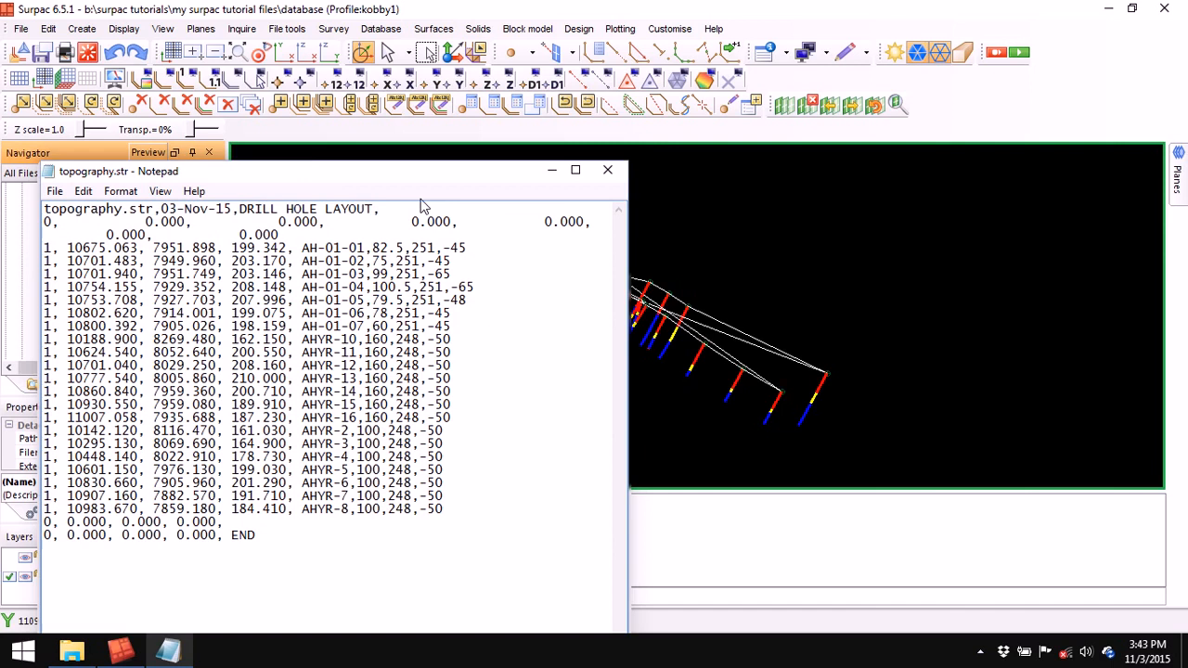
# - Review hole AH-01-01's 199.342 elevation, 82.5 depth, 251 azimuth and -45 dip, then close Notepad
pyautogui.click(575, 170)
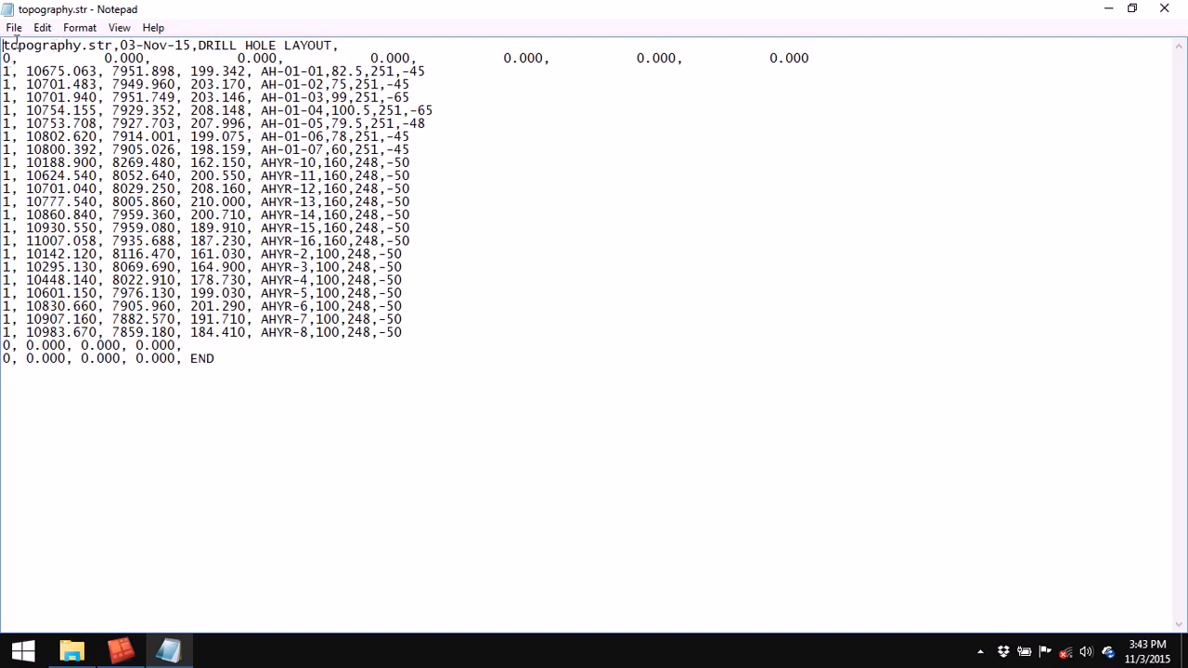
pyautogui.moveTo(11, 44); pyautogui.dragTo(172, 46)
pyautogui.moveTo(4, 57); pyautogui.dragTo(302, 58)
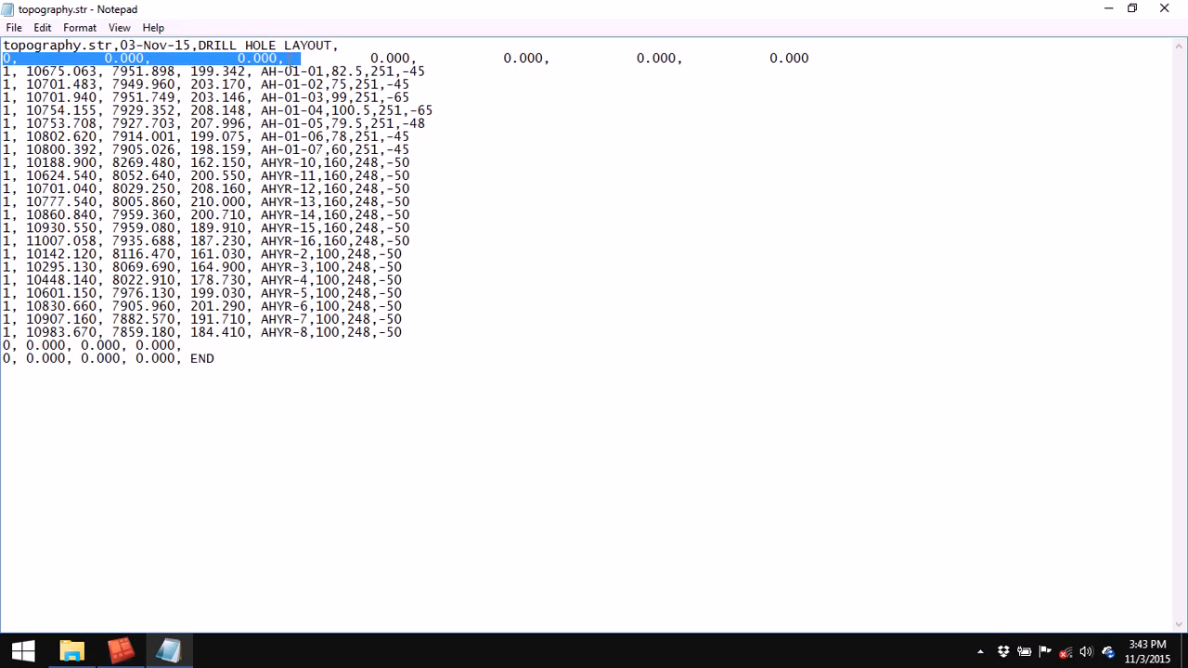
pyautogui.click(12, 70)
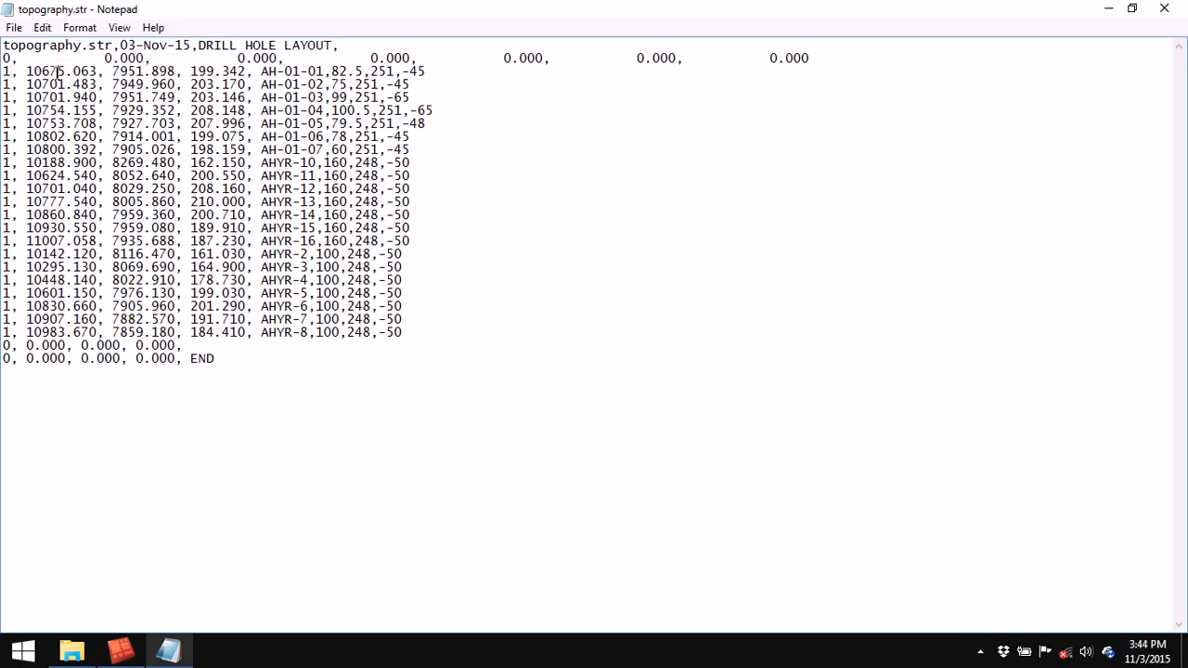
pyautogui.doubleClick(214, 73)
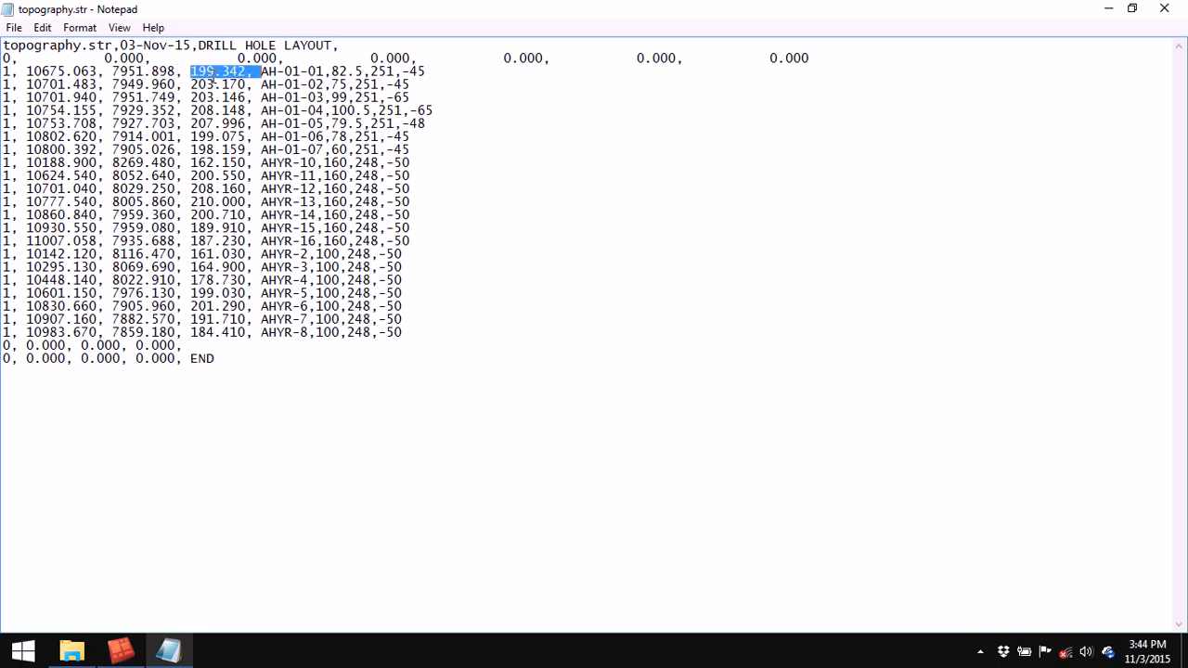
pyautogui.doubleClick(293, 72)
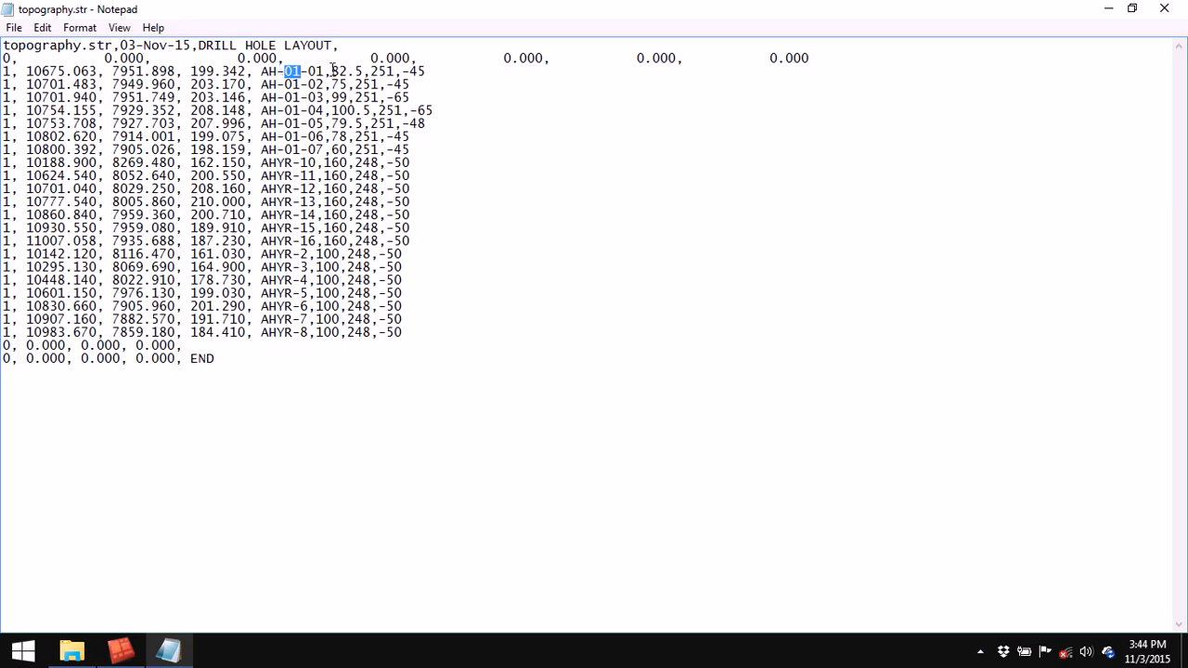
pyautogui.moveTo(331, 71); pyautogui.dragTo(365, 72)
pyautogui.moveTo(374, 71); pyautogui.dragTo(401, 72)
pyautogui.moveTo(402, 72); pyautogui.dragTo(427, 71)
pyautogui.click(1164, 9)
# - Clear the message window and rotate the drill-hole view
pyautogui.rightClick(572, 523)
pyautogui.click(638, 530)
pyautogui.moveTo(676, 387); pyautogui.dragTo(631, 385)
pyautogui.moveTo(625, 317); pyautogui.dragTo(637, 279)
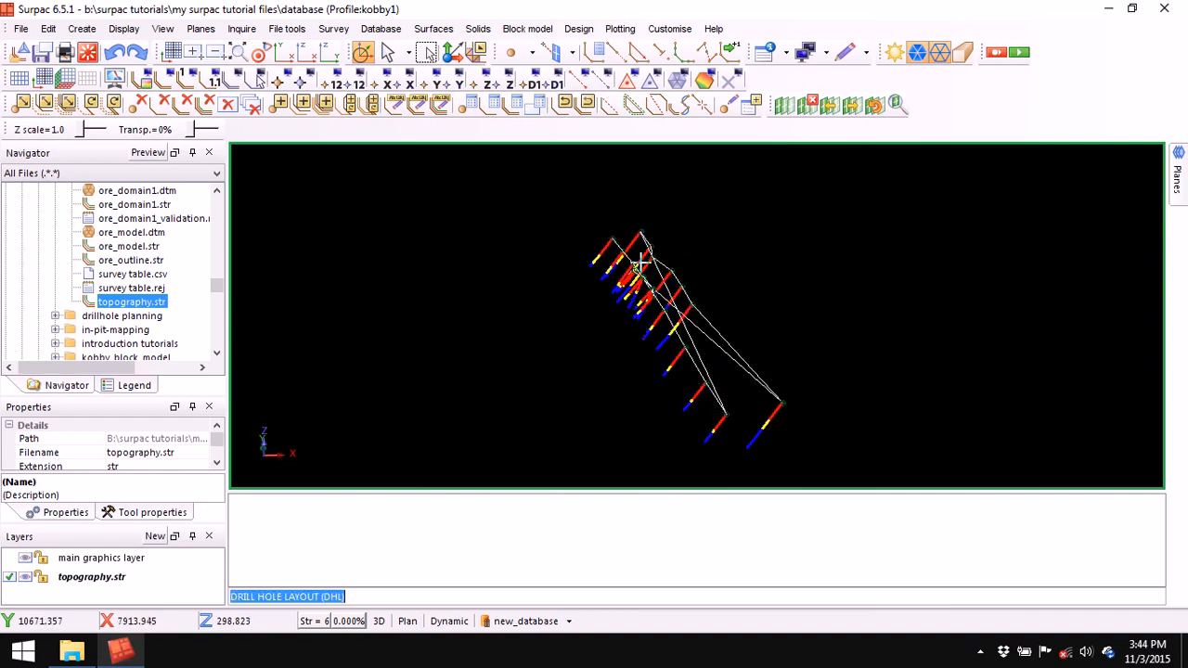
pyautogui.moveTo(645, 323); pyautogui.dragTo(634, 310)
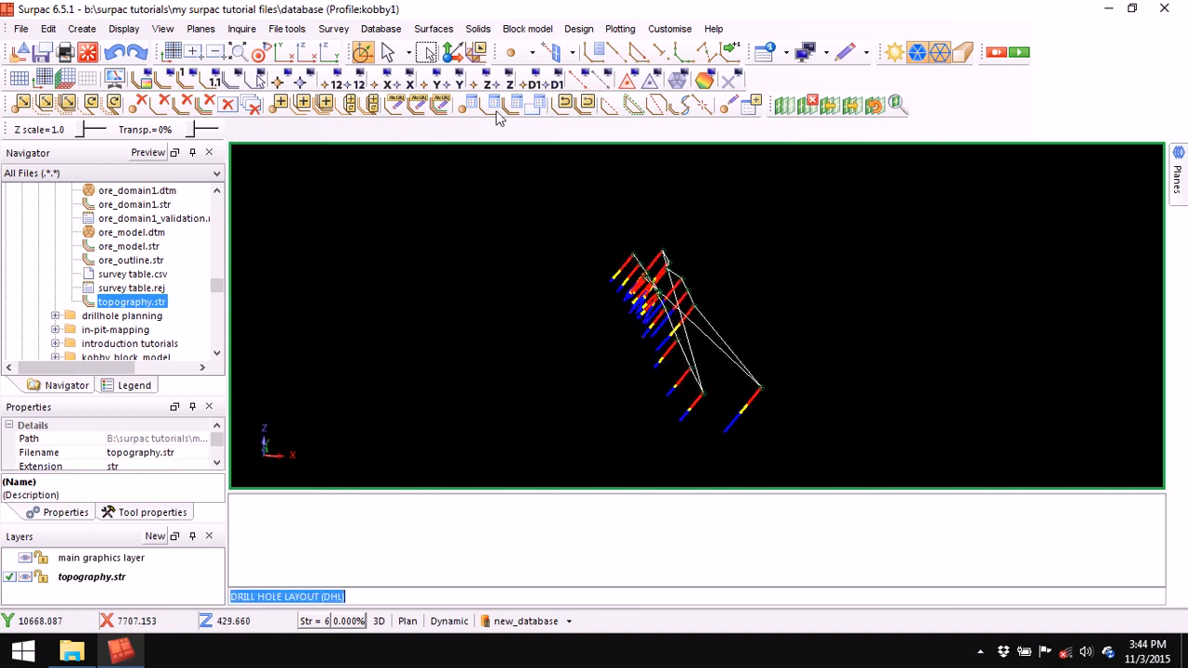
# - Build a trial DTM from the topography layer with break line test off, then undo it
pyautogui.click(442, 31)
pyautogui.click(502, 342)
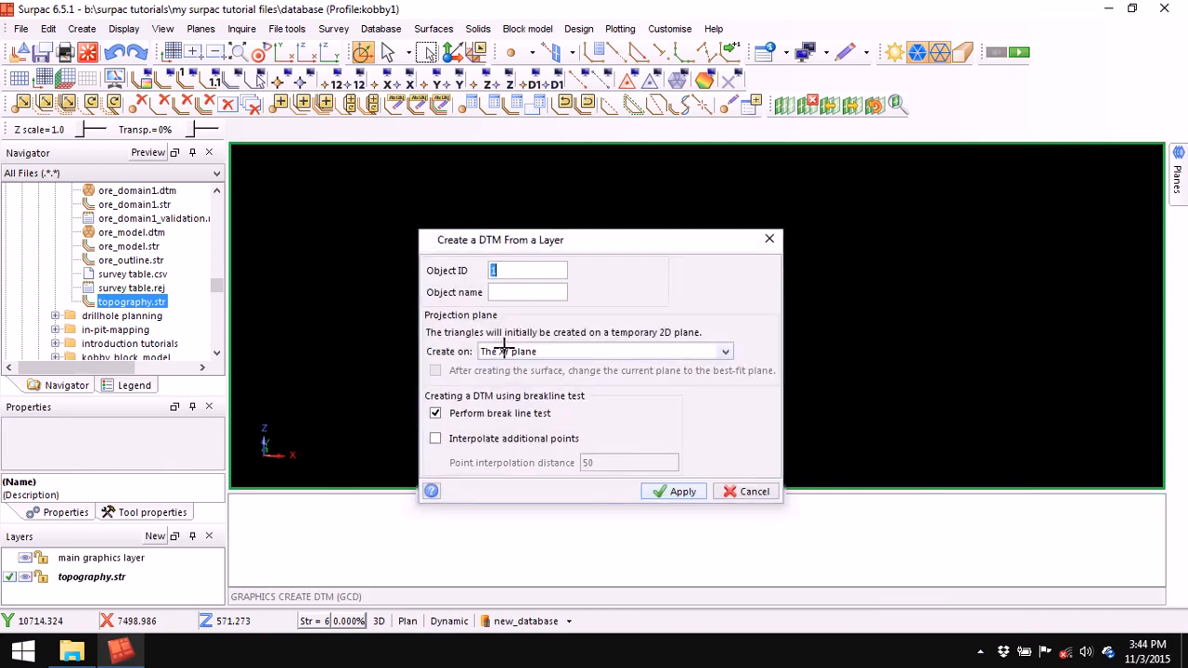
pyautogui.click(435, 413)
pyautogui.click(675, 492)
pyautogui.moveTo(586, 372)
pyautogui.mouseDown()
pyautogui.moveTo(559, 363)
pyautogui.moveTo(578, 371)
pyautogui.moveTo(603, 357)
pyautogui.mouseUp()
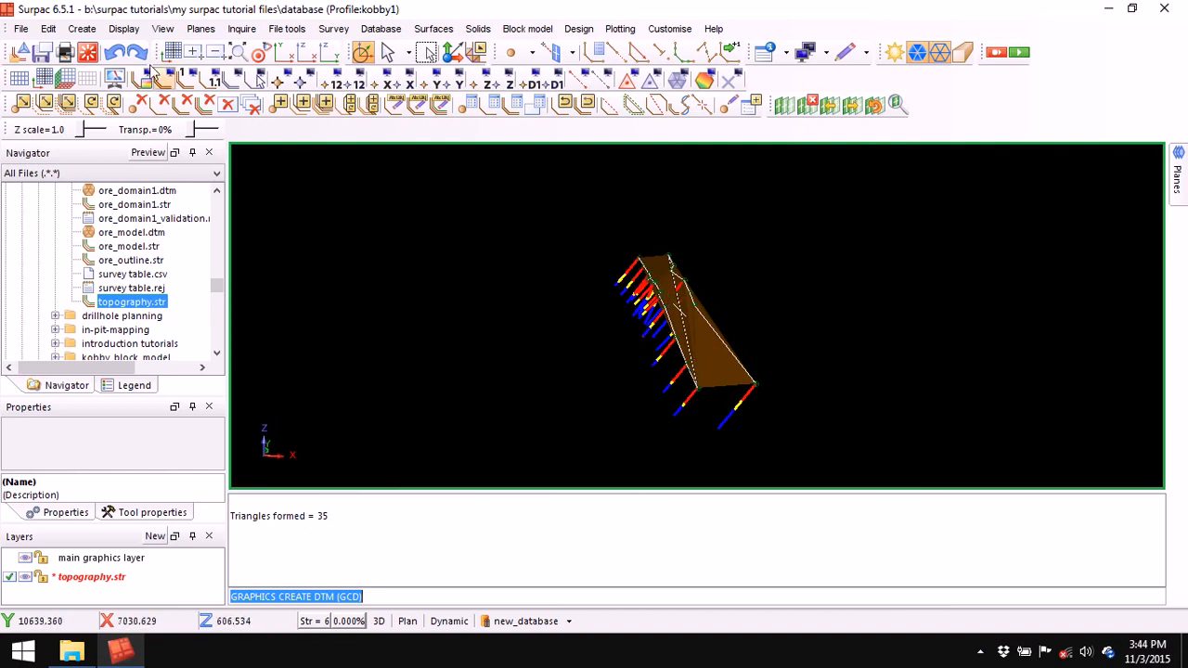
pyautogui.click(115, 52)
# - Clear the message log again and pan the model up in the view
pyautogui.rightClick(645, 524)
pyautogui.click(689, 527)
pyautogui.moveTo(636, 347)
pyautogui.mouseDown()
pyautogui.moveTo(607, 350)
pyautogui.moveTo(650, 341)
pyautogui.mouseUp()
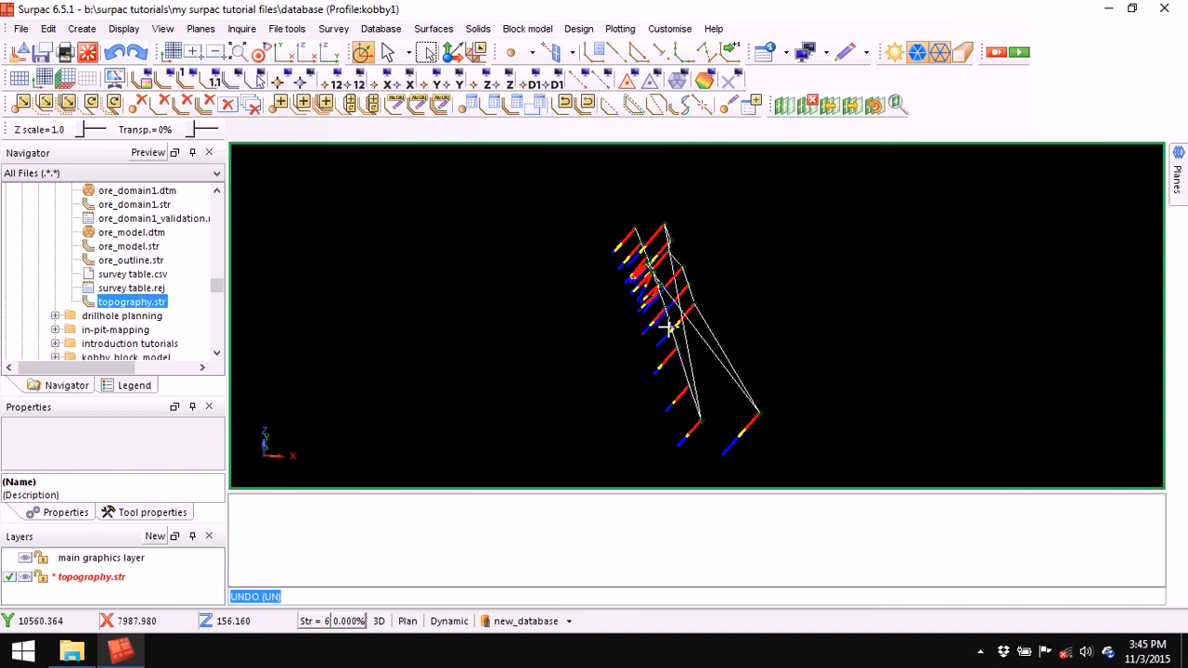
pyautogui.moveTo(842, 373); pyautogui.dragTo(841, 373)
pyautogui.moveTo(696, 353); pyautogui.dragTo(718, 300, button='middle')
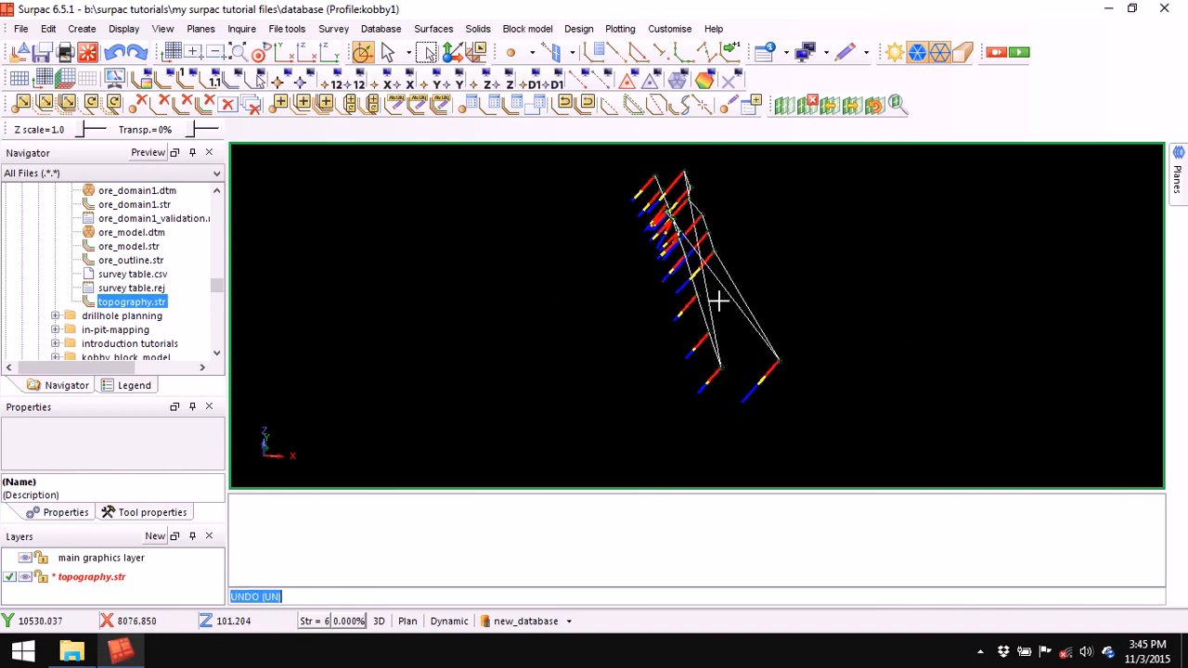
# - Extrude the first topography end segment 70 forward and backward into a triangulated panel
pyautogui.click(478, 29)
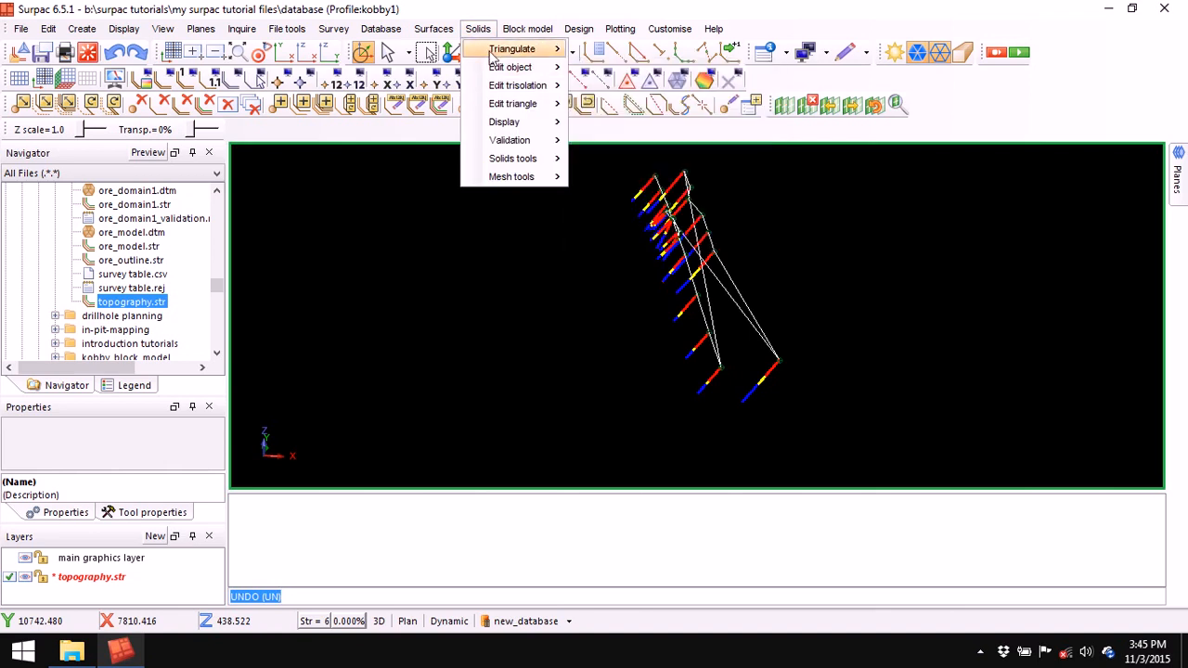
pyautogui.moveTo(492, 54)
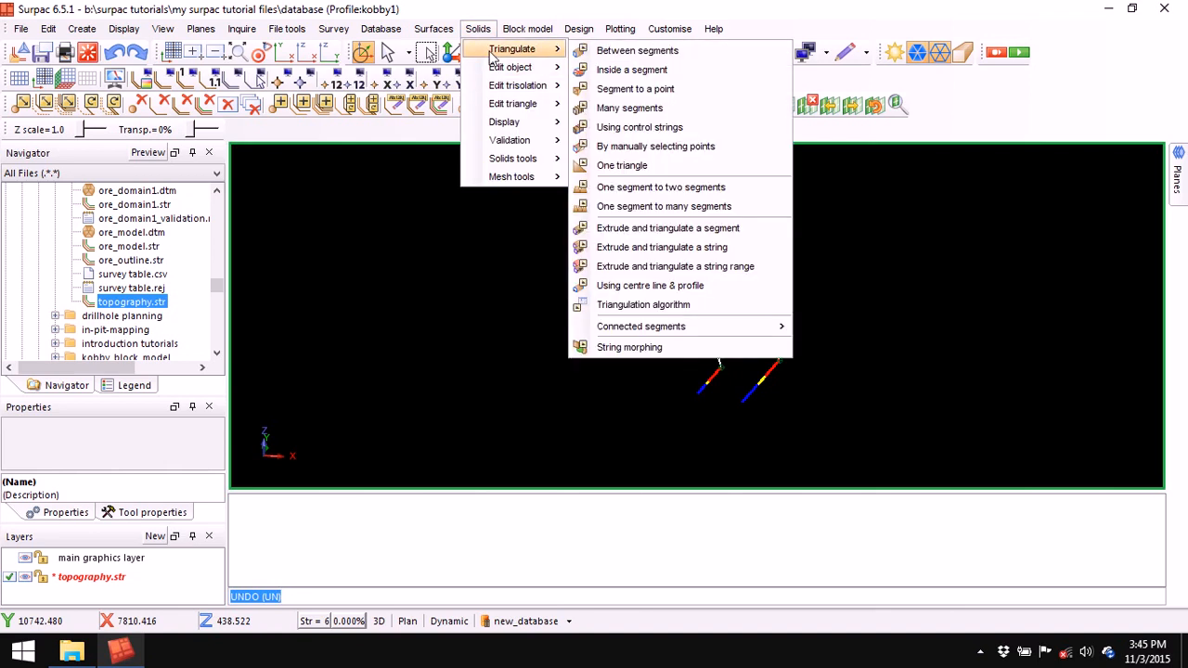
pyautogui.click(703, 230)
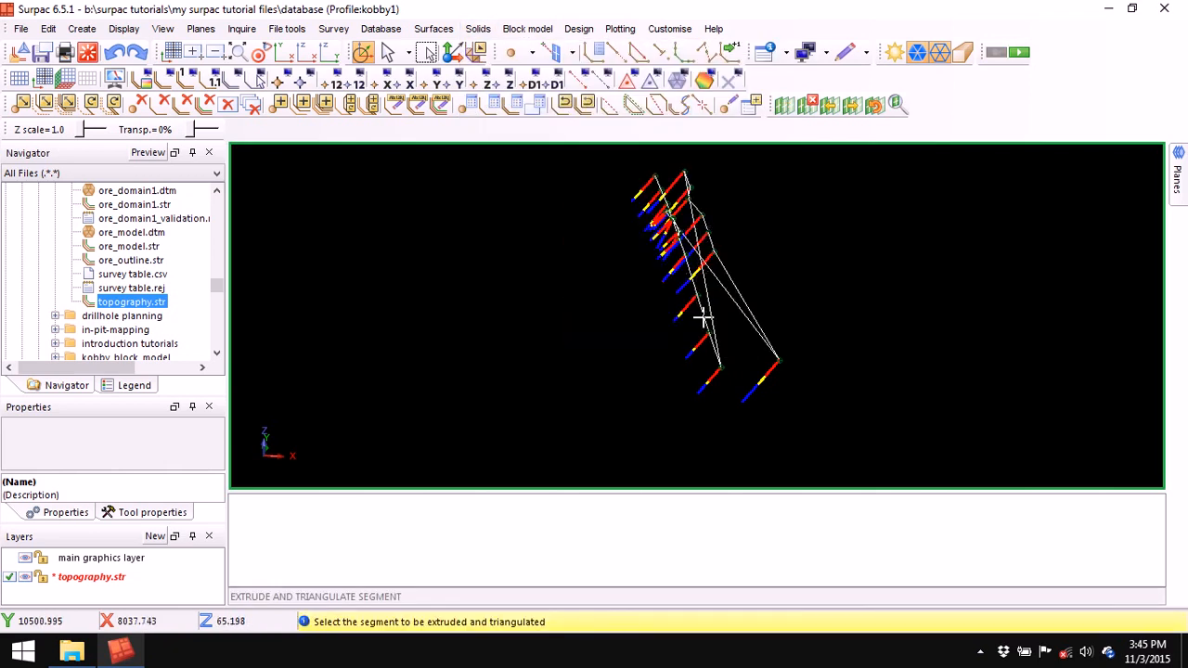
pyautogui.click(703, 316)
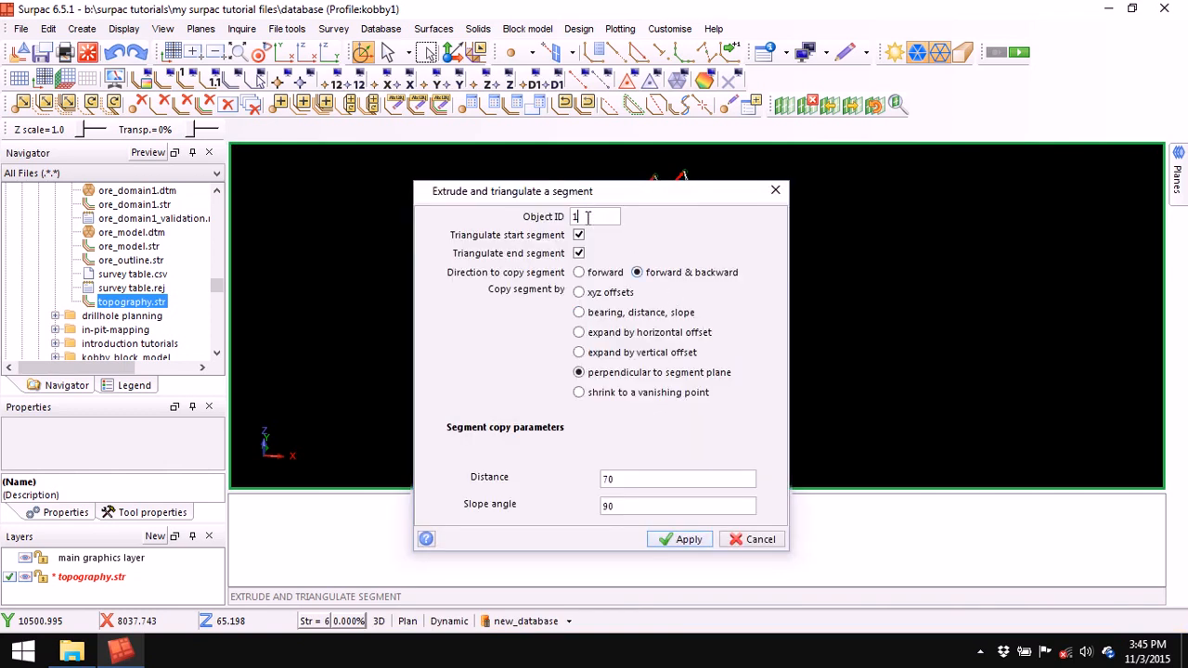
pyautogui.click(689, 539)
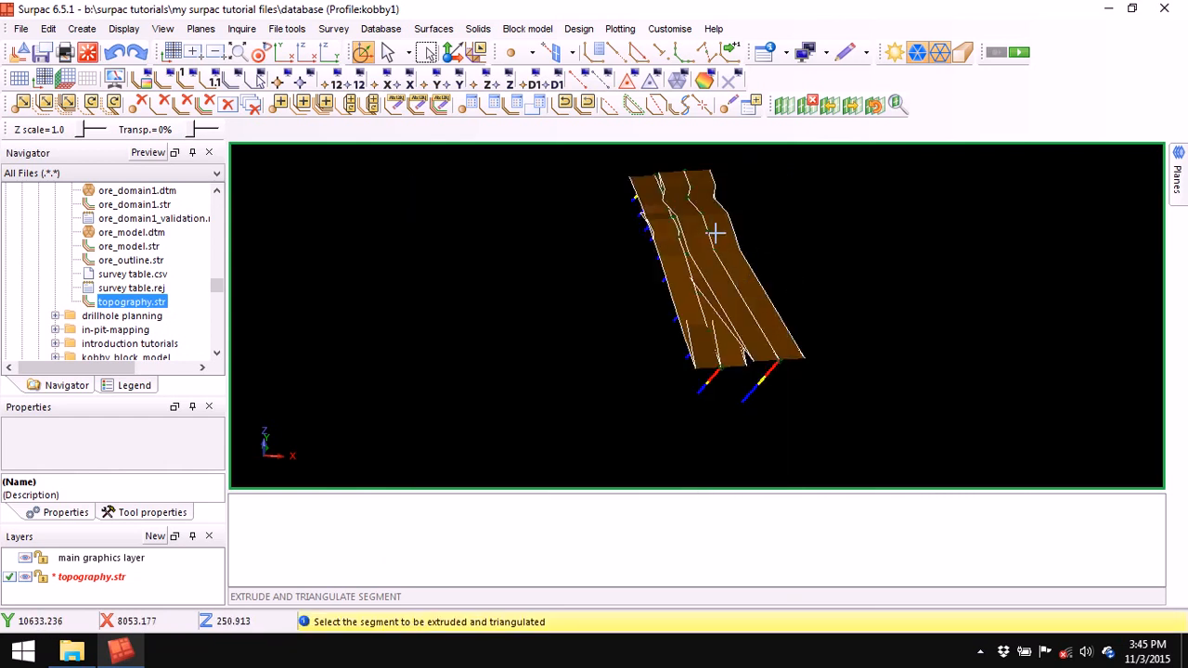
pyautogui.click(478, 29)
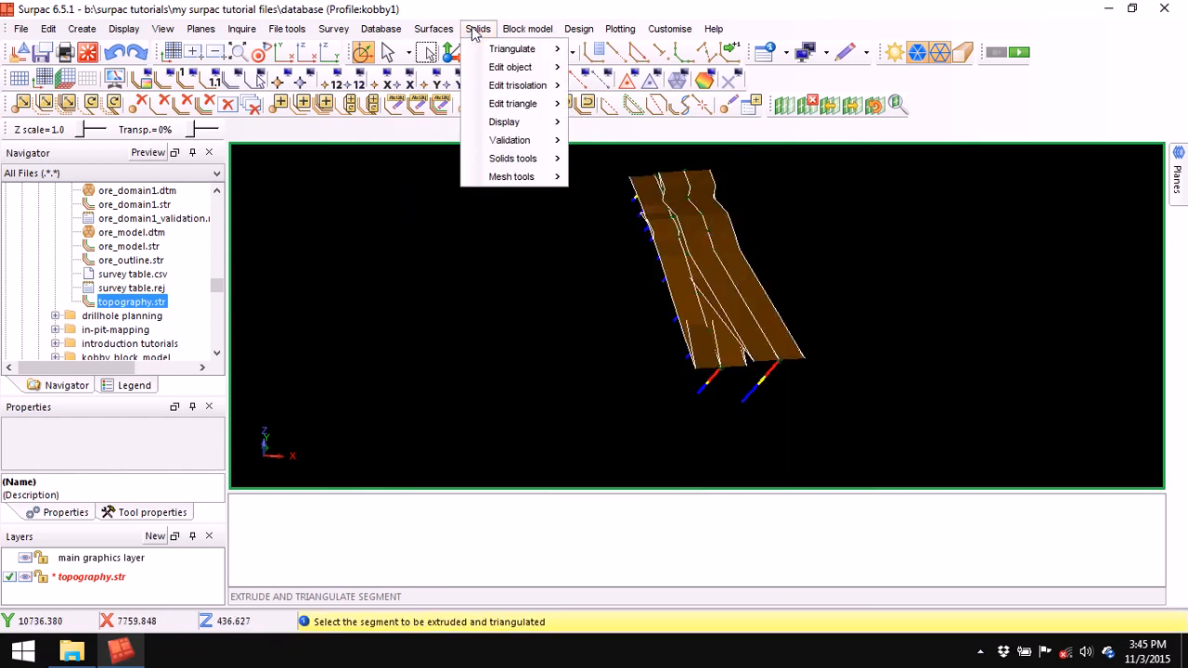
pyautogui.moveTo(492, 85)
pyautogui.click(634, 86)
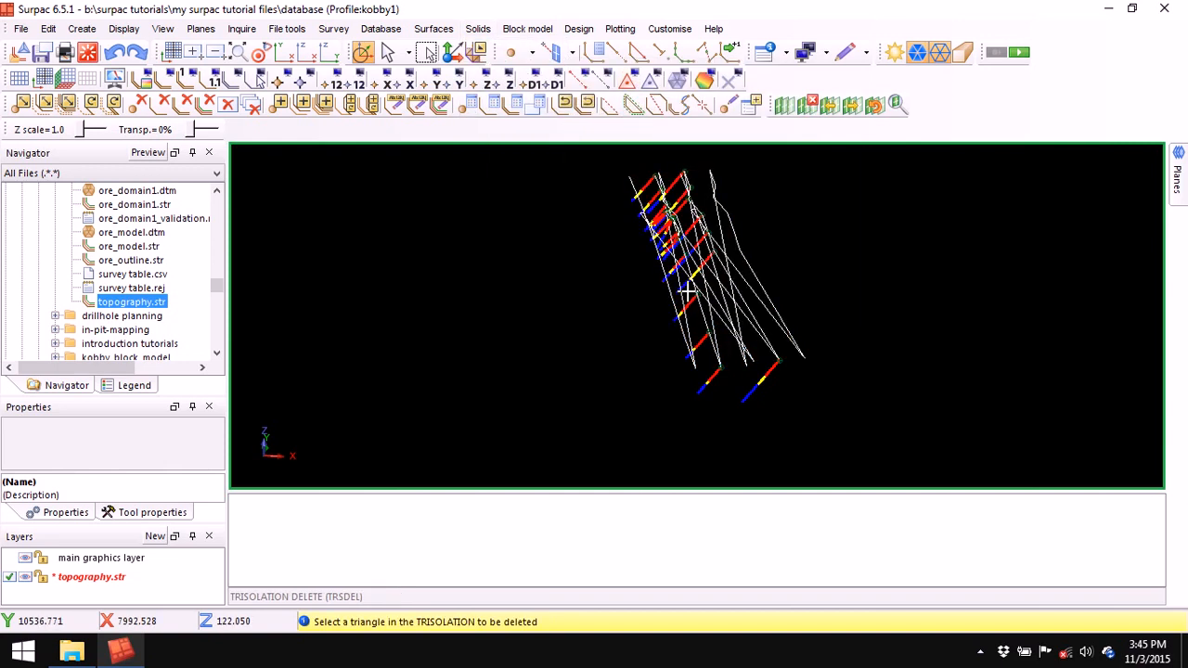
pyautogui.press('Escape')
# - Extrude the second end segment the same way, then delete the brown extruded solid
pyautogui.click(477, 28)
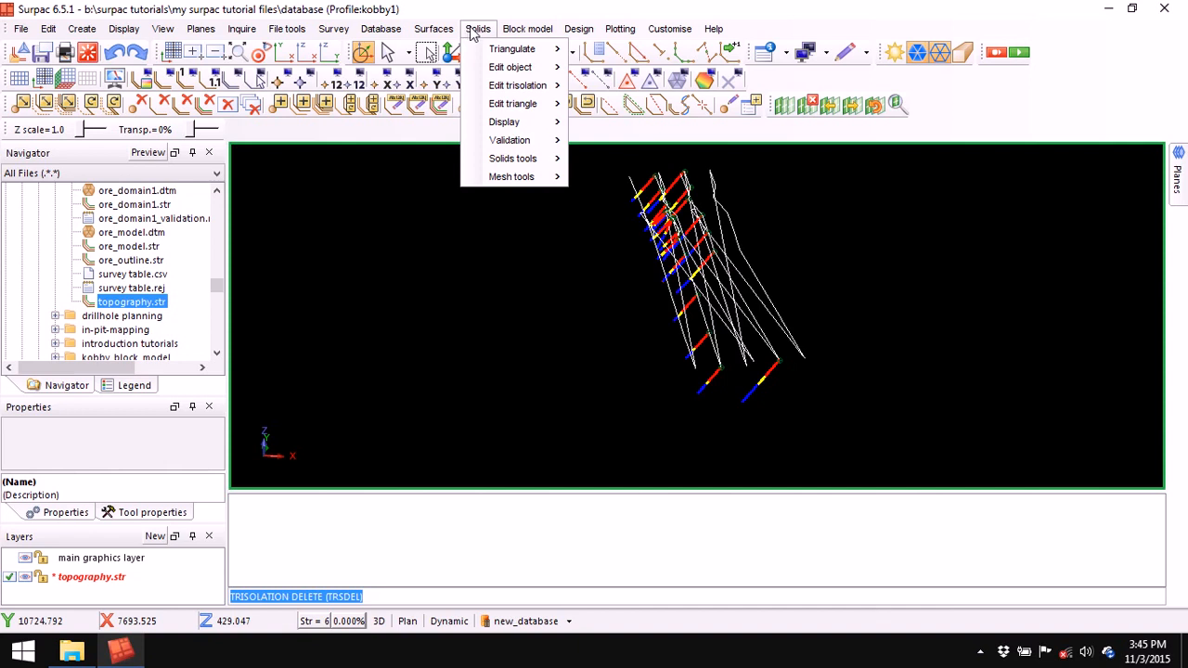
pyautogui.moveTo(512, 49)
pyautogui.click(670, 229)
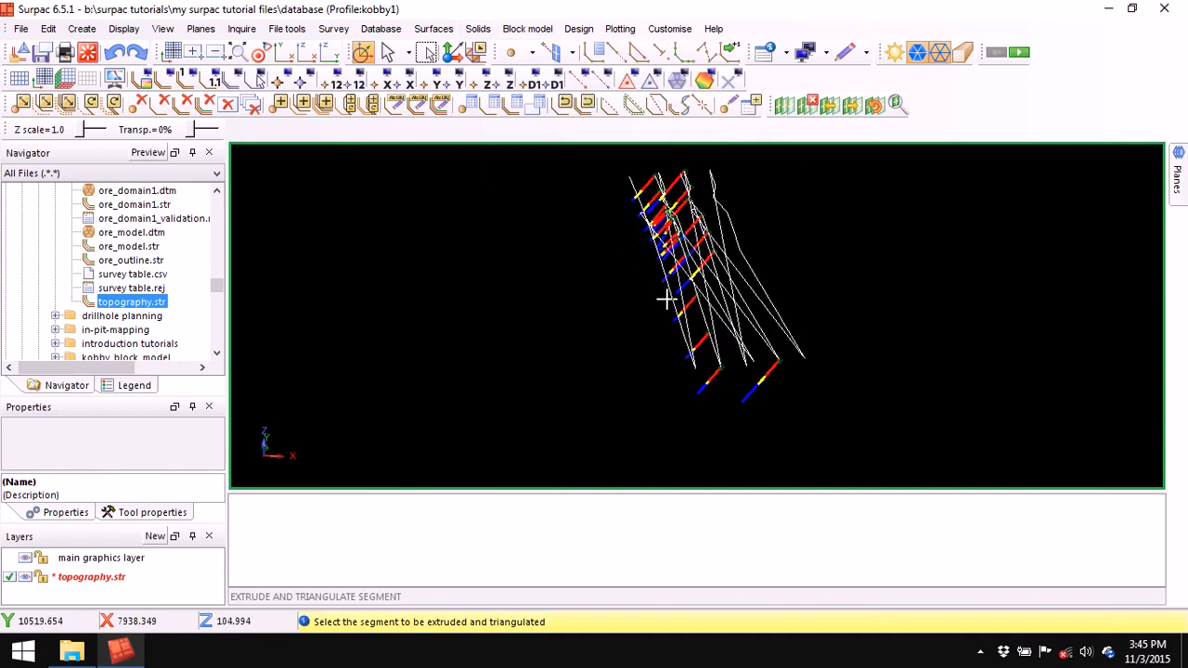
pyautogui.click(666, 299)
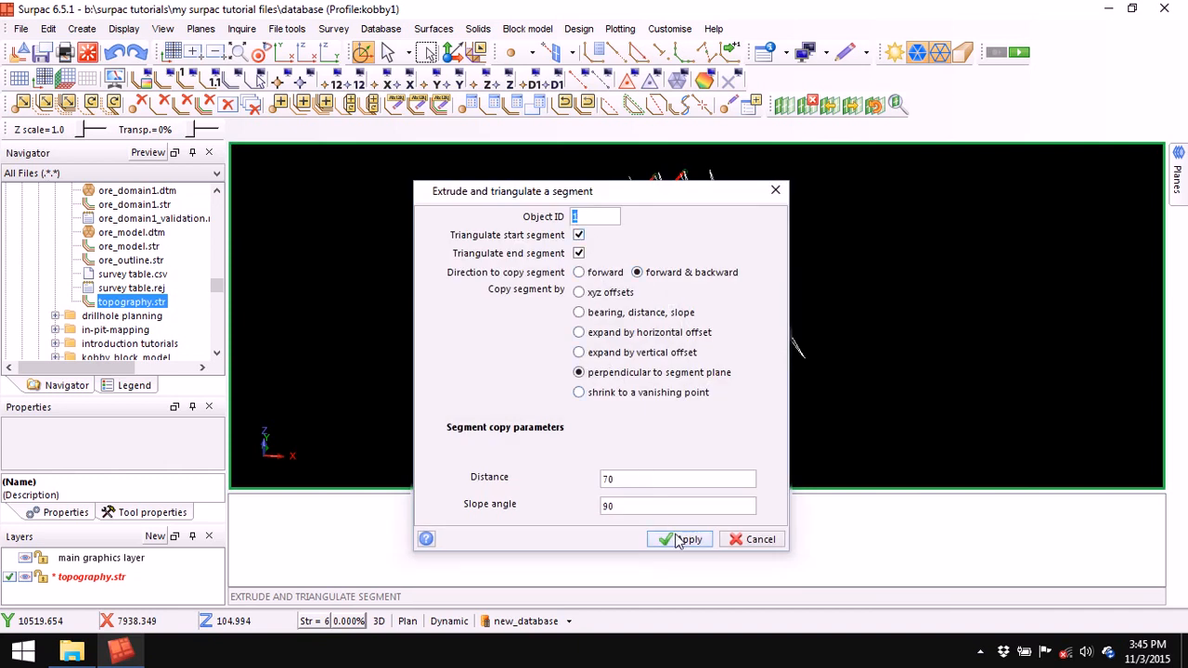
pyautogui.click(679, 540)
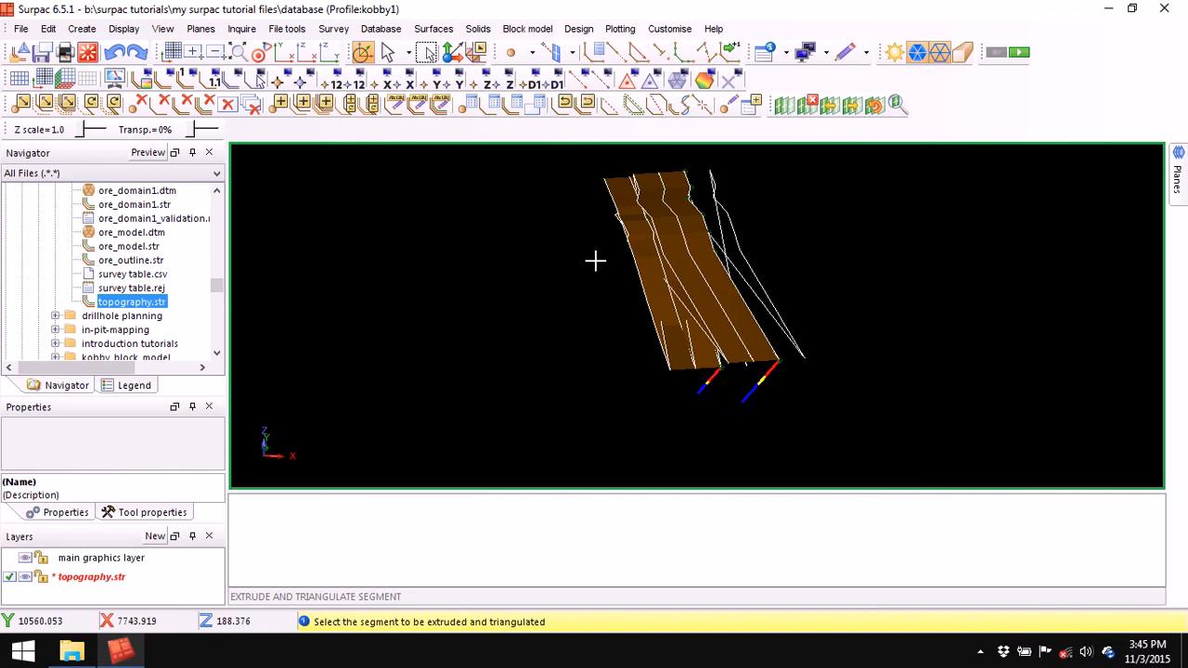
pyautogui.press('Escape')
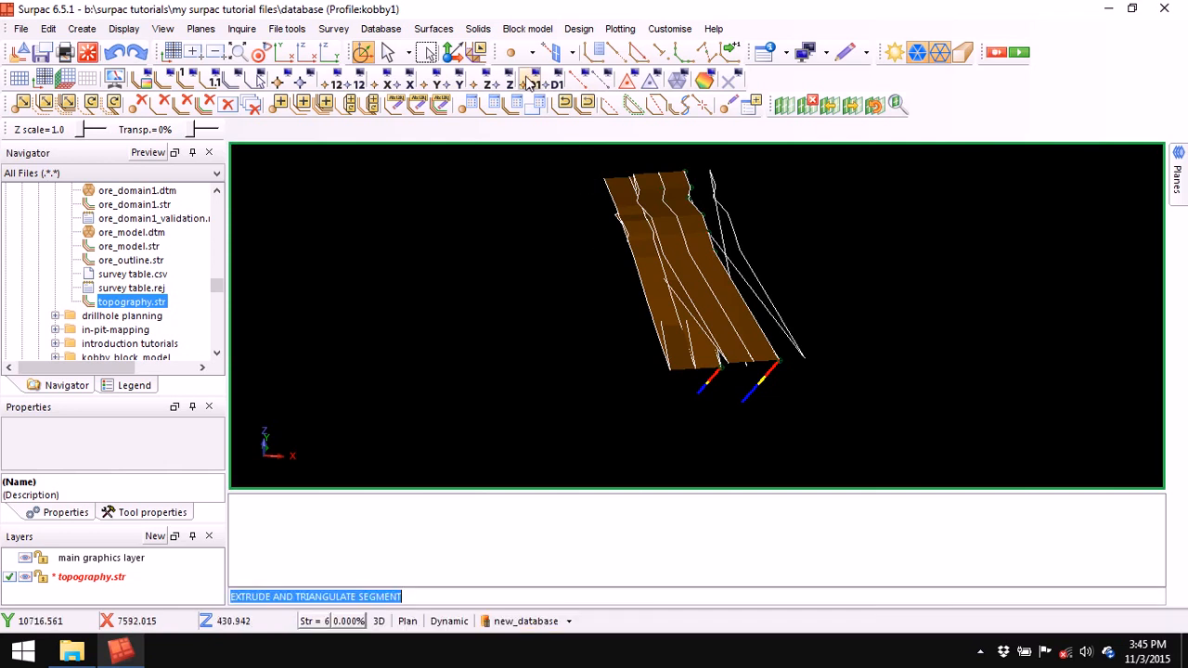
pyautogui.click(478, 29)
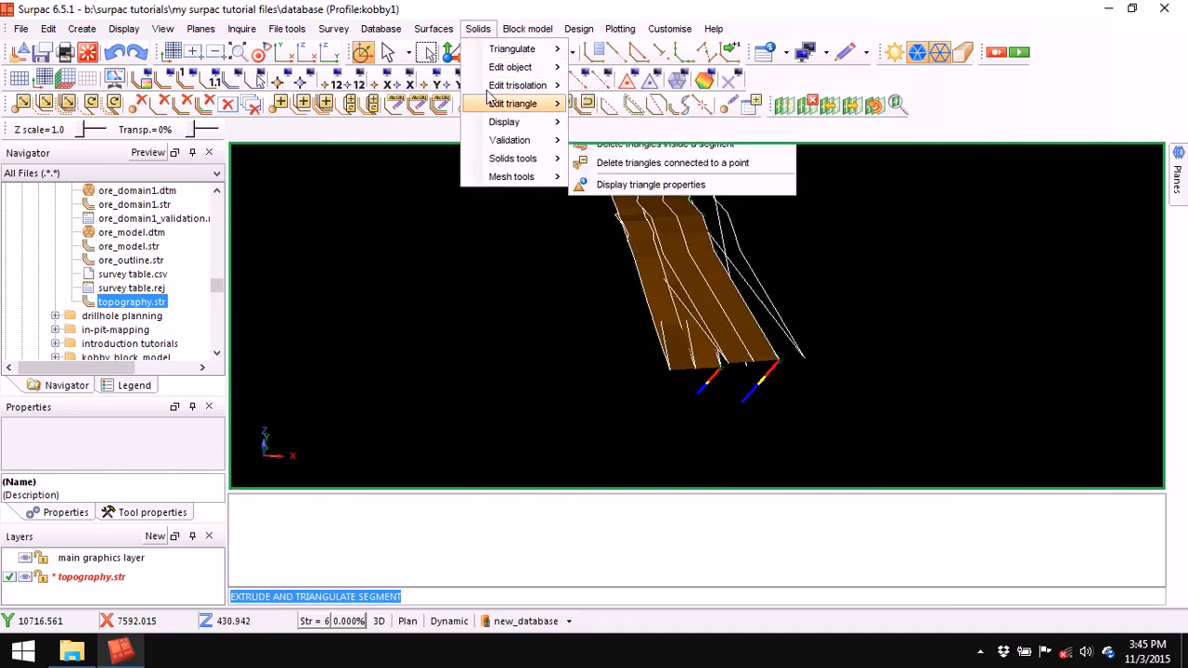
pyautogui.moveTo(509, 87)
pyautogui.click(612, 87)
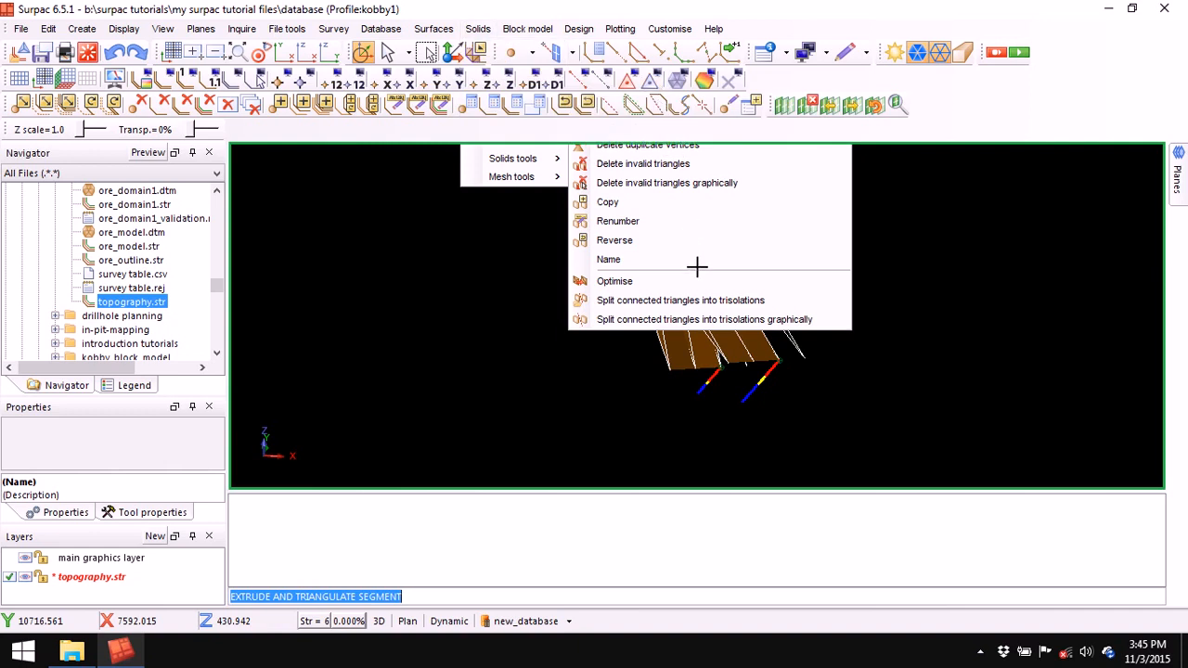
pyautogui.click(651, 258)
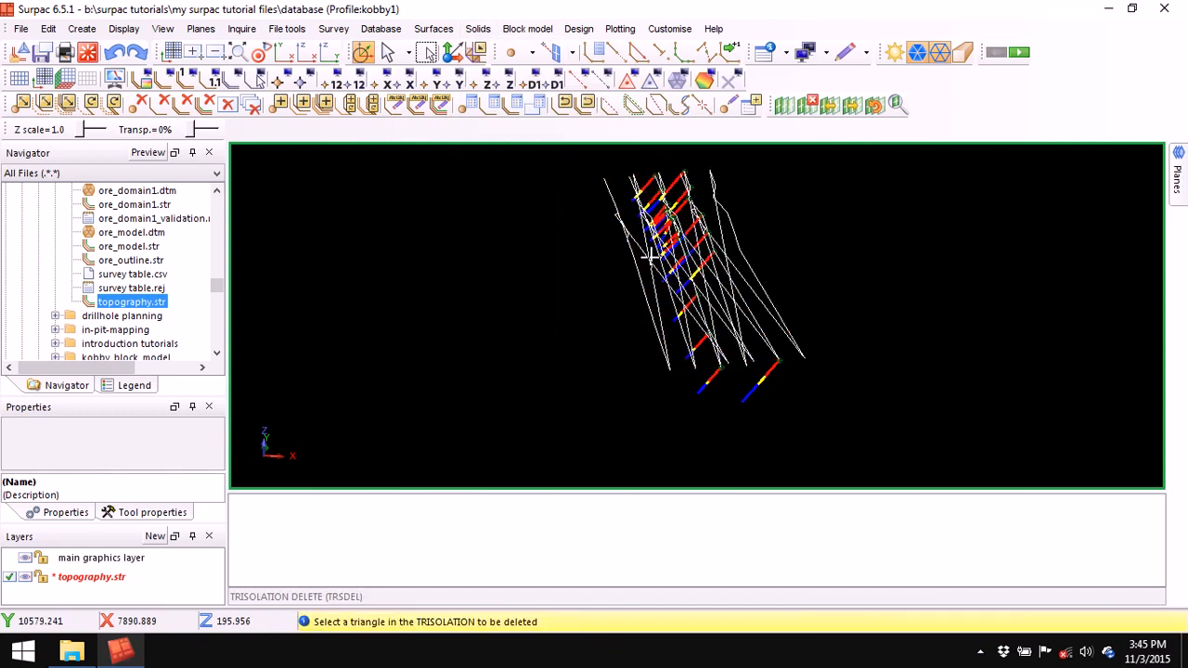
pyautogui.press('Escape')
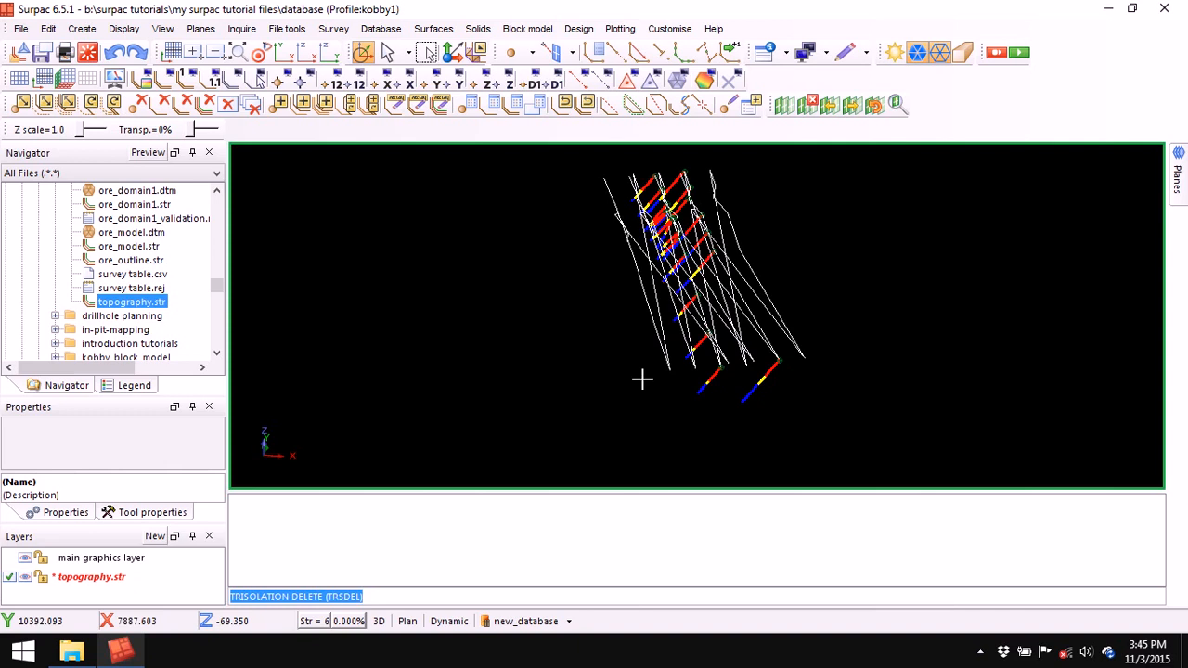
# - Save topography.str, overwriting the existing file
pyautogui.click(41, 52)
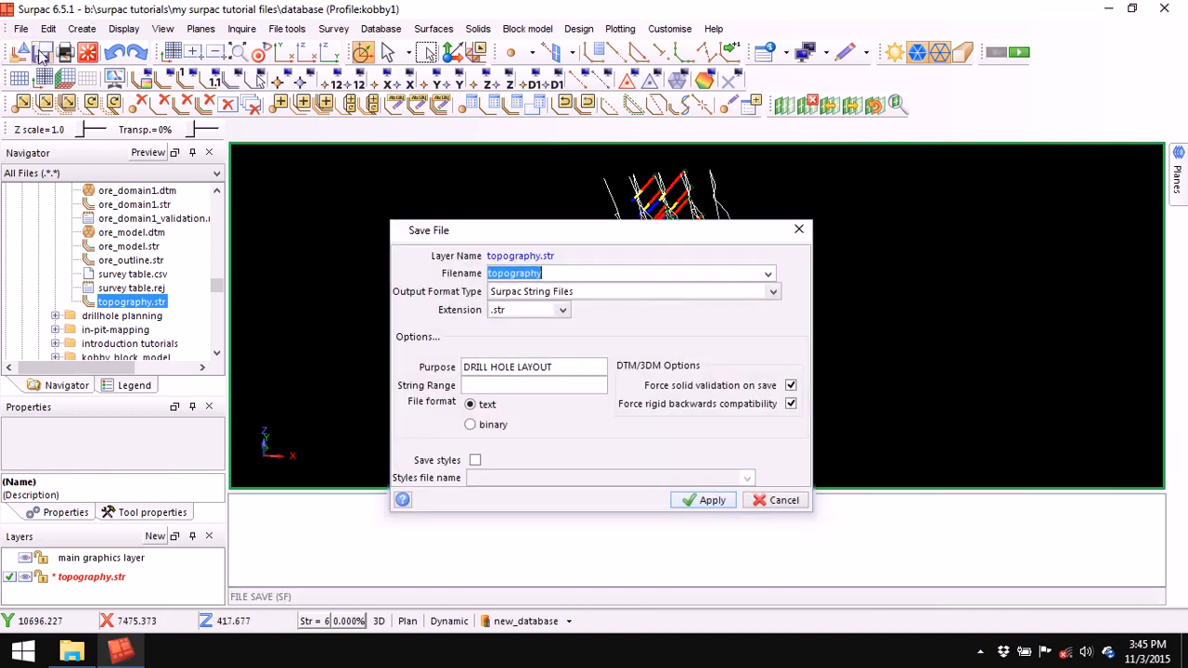
pyautogui.click(702, 501)
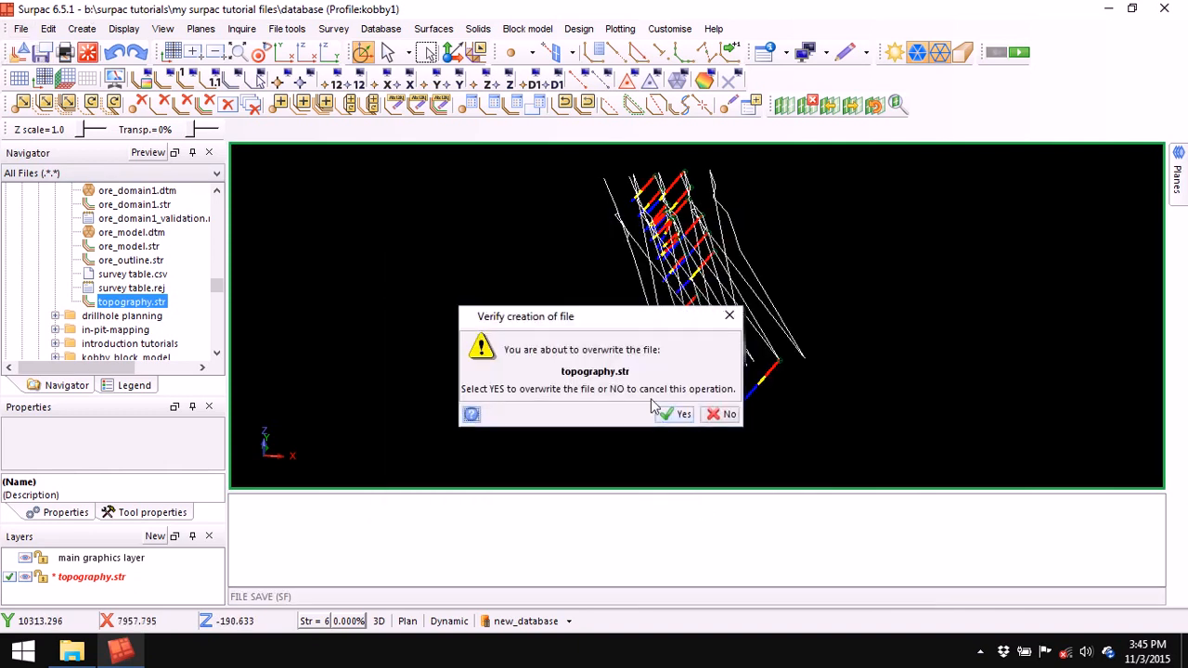
pyautogui.click(670, 417)
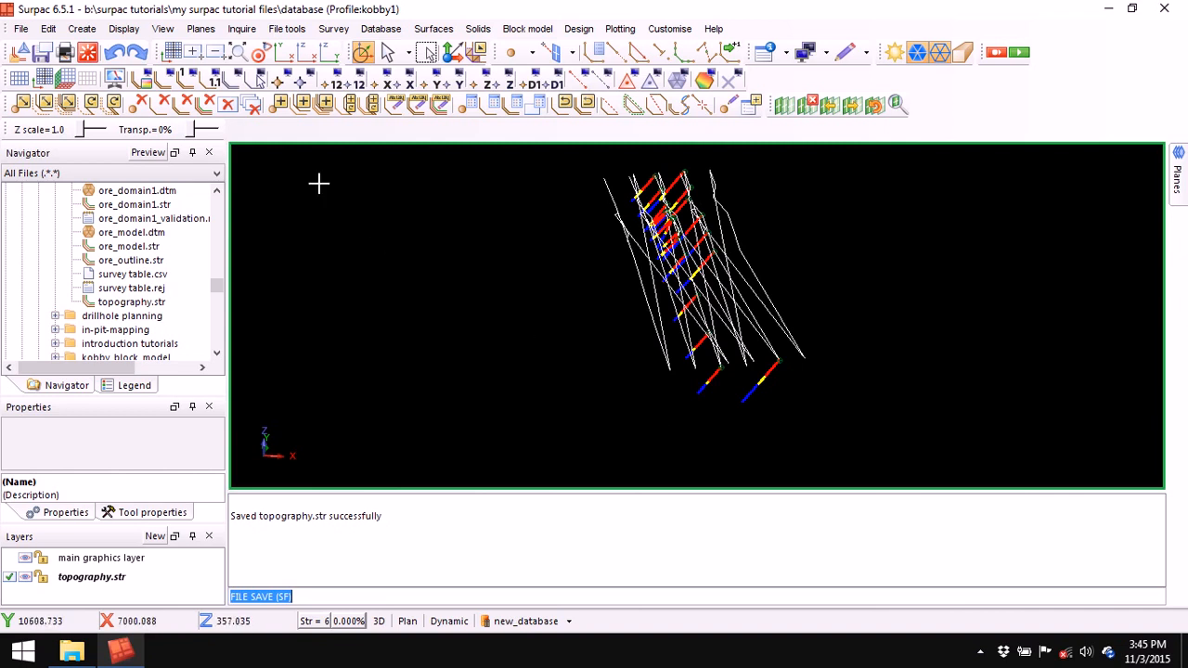
# - Delete the topography.str layer and reload the saved file into the view
pyautogui.click(128, 577)
pyautogui.rightClick(128, 578)
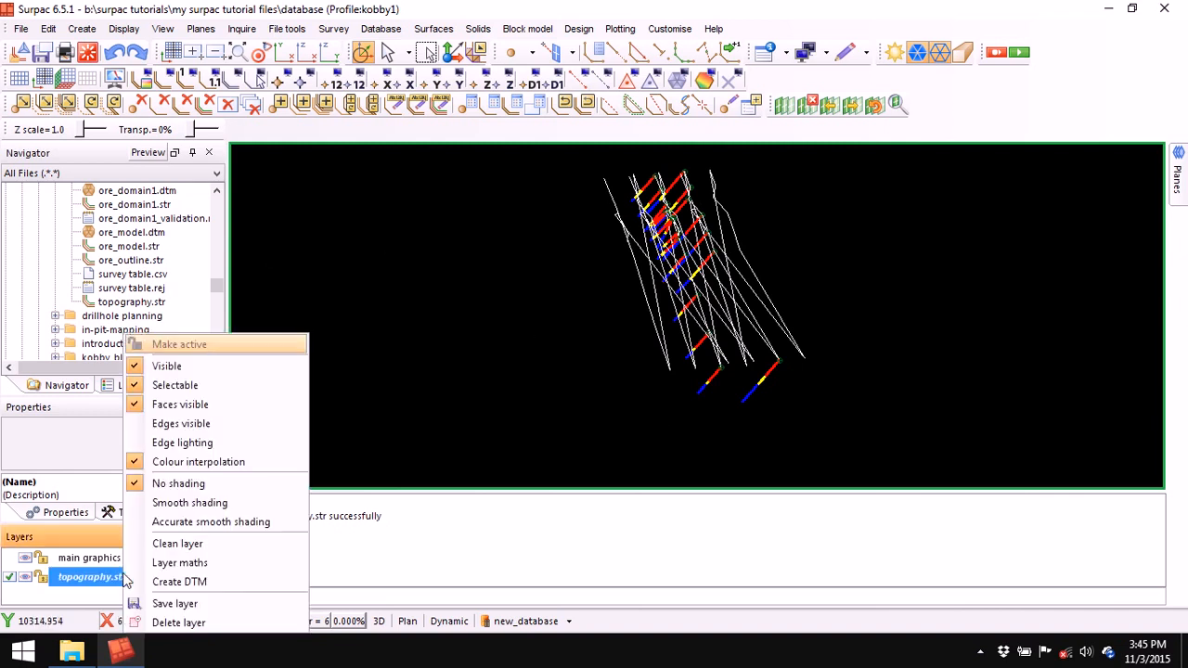
pyautogui.click(178, 623)
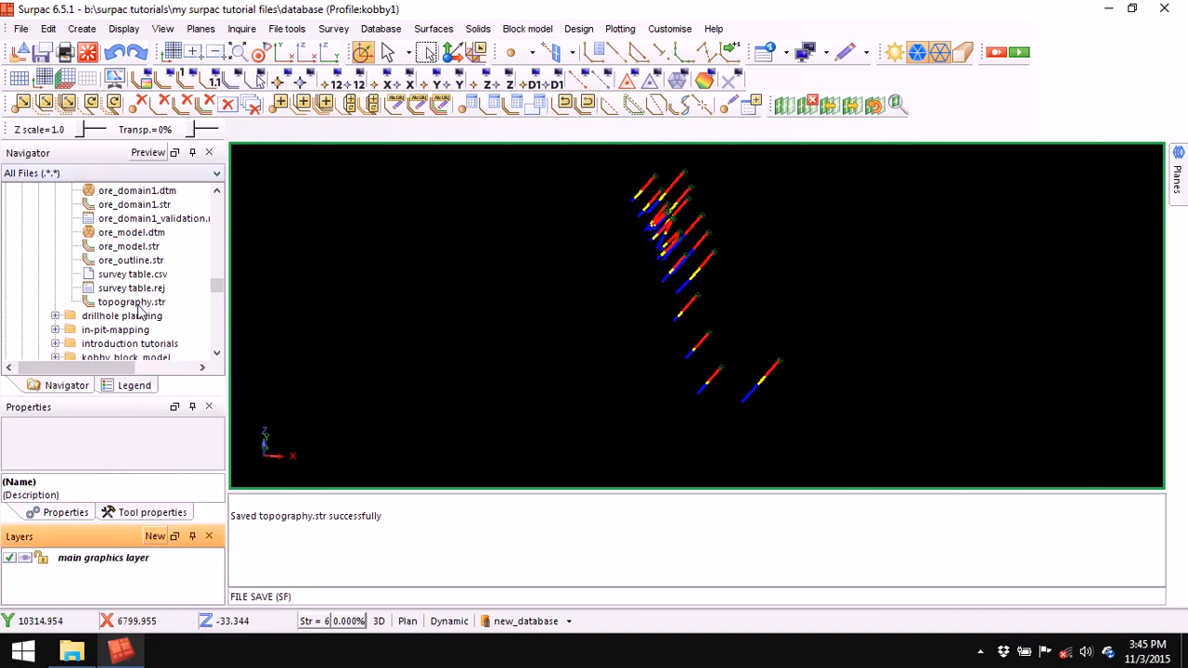
pyautogui.moveTo(133, 302)
pyautogui.mouseDown()
pyautogui.moveTo(363, 310)
pyautogui.moveTo(370, 277)
pyautogui.moveTo(397, 278)
pyautogui.mouseUp()
pyautogui.moveTo(707, 334); pyautogui.dragTo(714, 305, button='middle')
pyautogui.moveTo(713, 306); pyautogui.dragTo(699, 356)
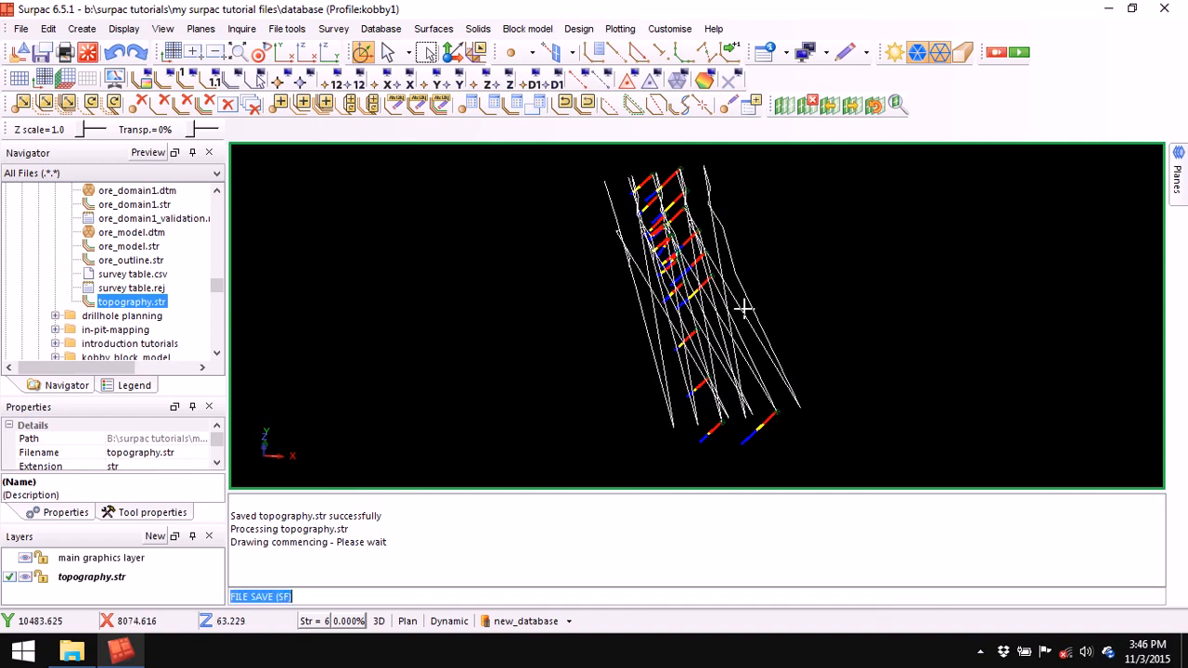
pyautogui.click(434, 29)
pyautogui.click(468, 47)
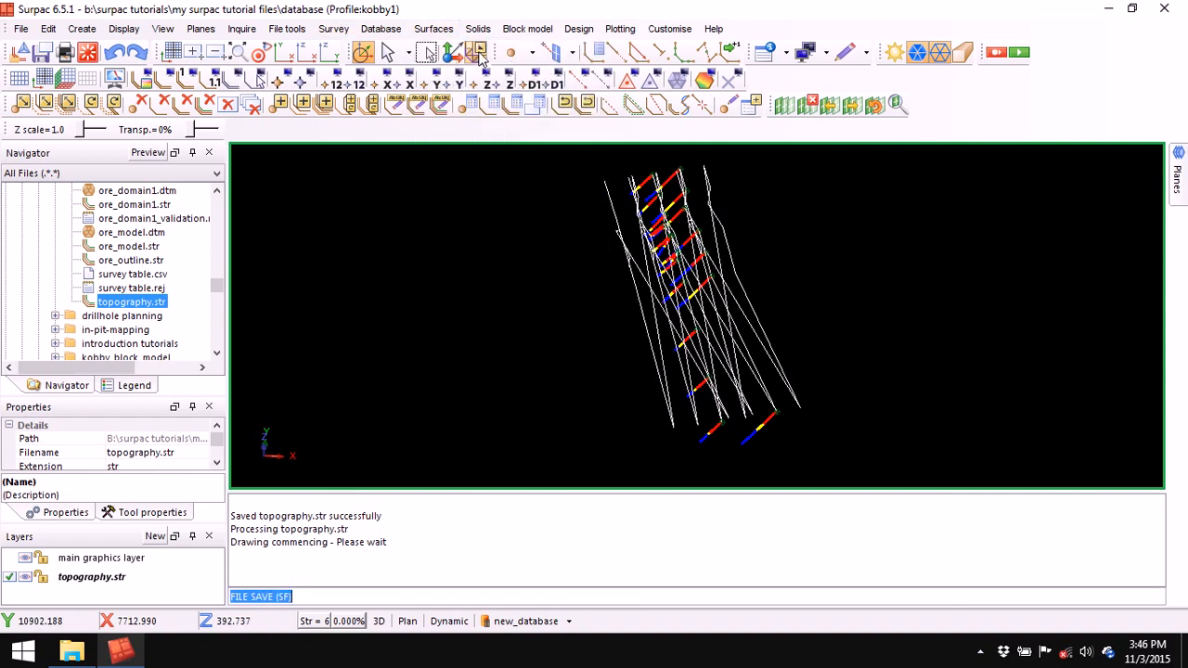
# - Build the brown topography DTM from the extended strings and shift it left in view
pyautogui.moveTo(575, 246); pyautogui.dragTo(564, 203)
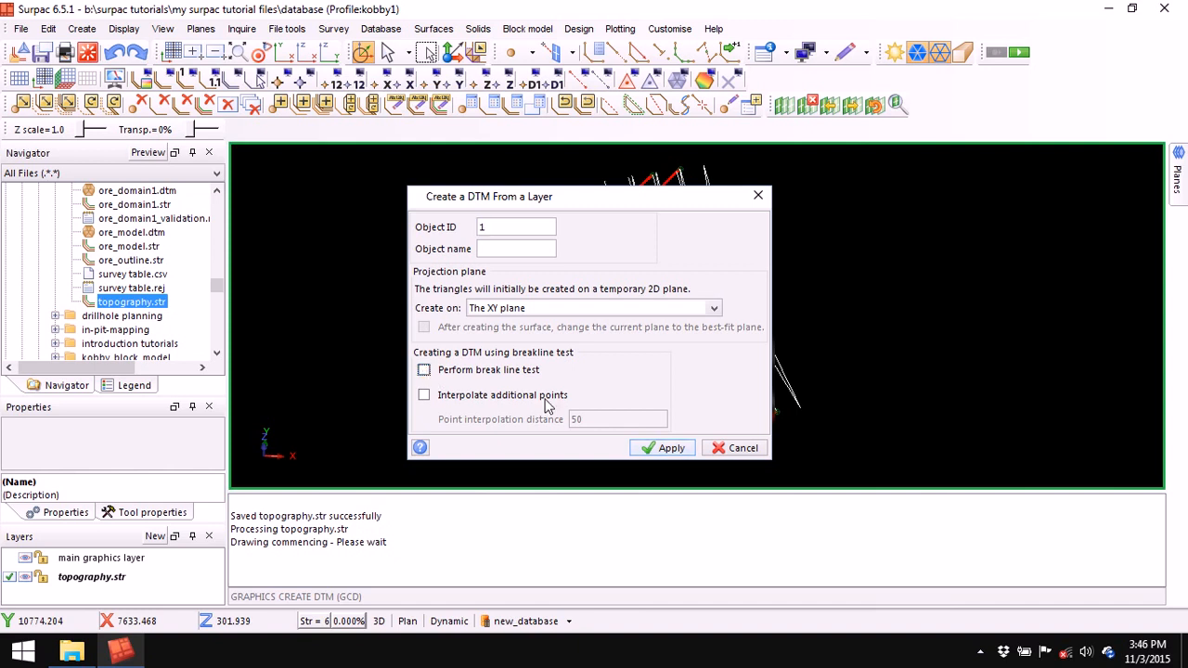
pyautogui.click(665, 450)
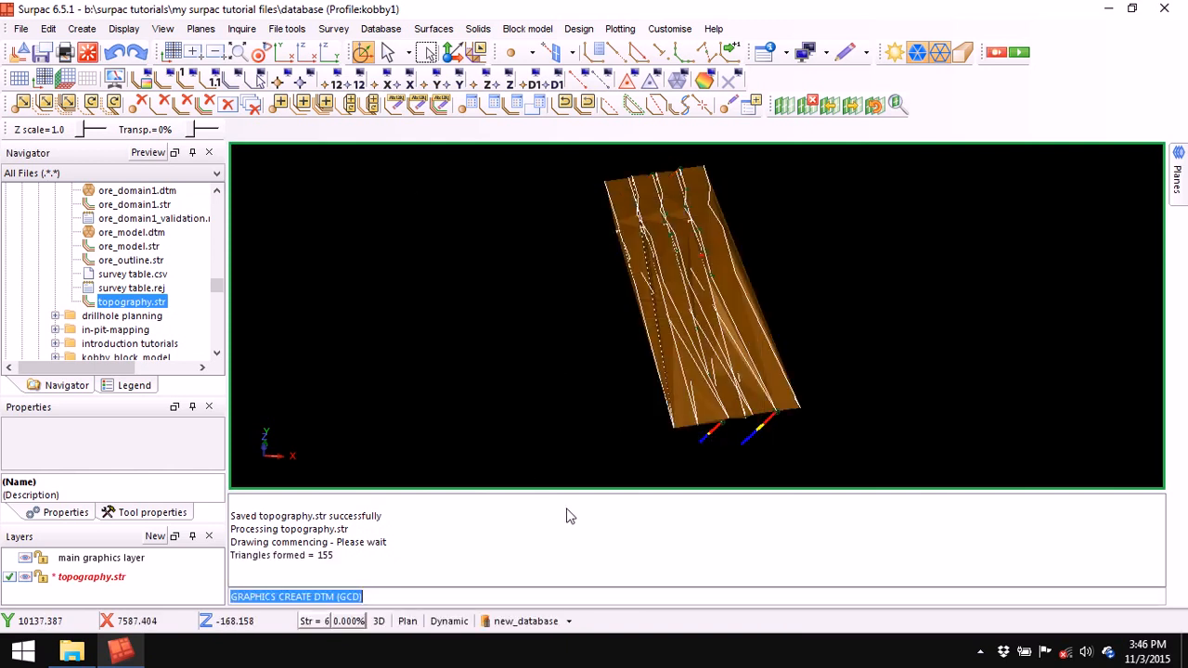
pyautogui.rightClick(615, 517)
pyautogui.click(688, 528)
pyautogui.moveTo(589, 400); pyautogui.dragTo(686, 404, button='middle')
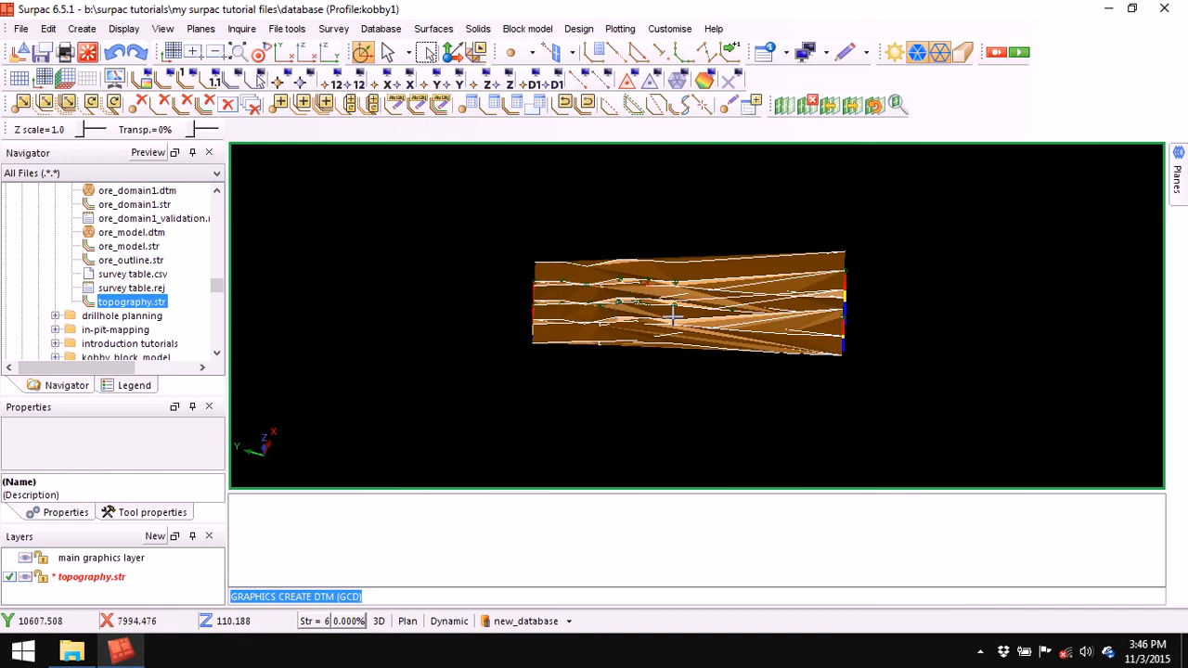
pyautogui.moveTo(734, 332); pyautogui.dragTo(680, 337, button='middle')
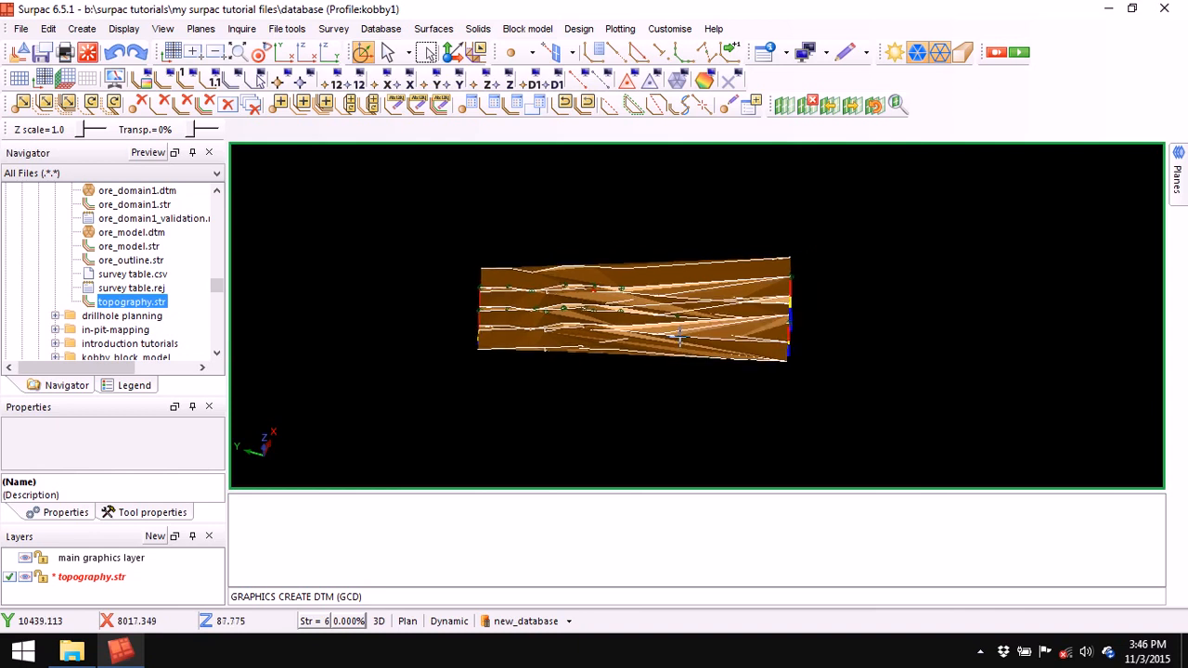
# - Digitise a three-point string 6 line along the right side of the DTM
pyautogui.click(617, 53)
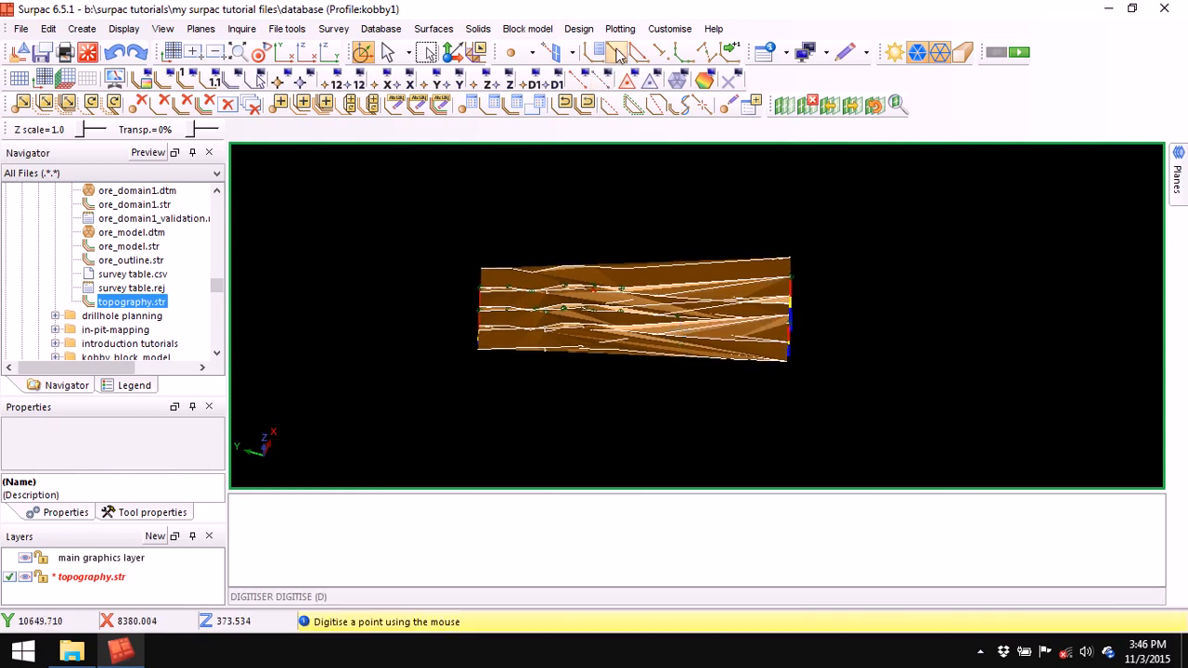
pyautogui.click(829, 256)
pyautogui.click(831, 353)
pyautogui.click(830, 378)
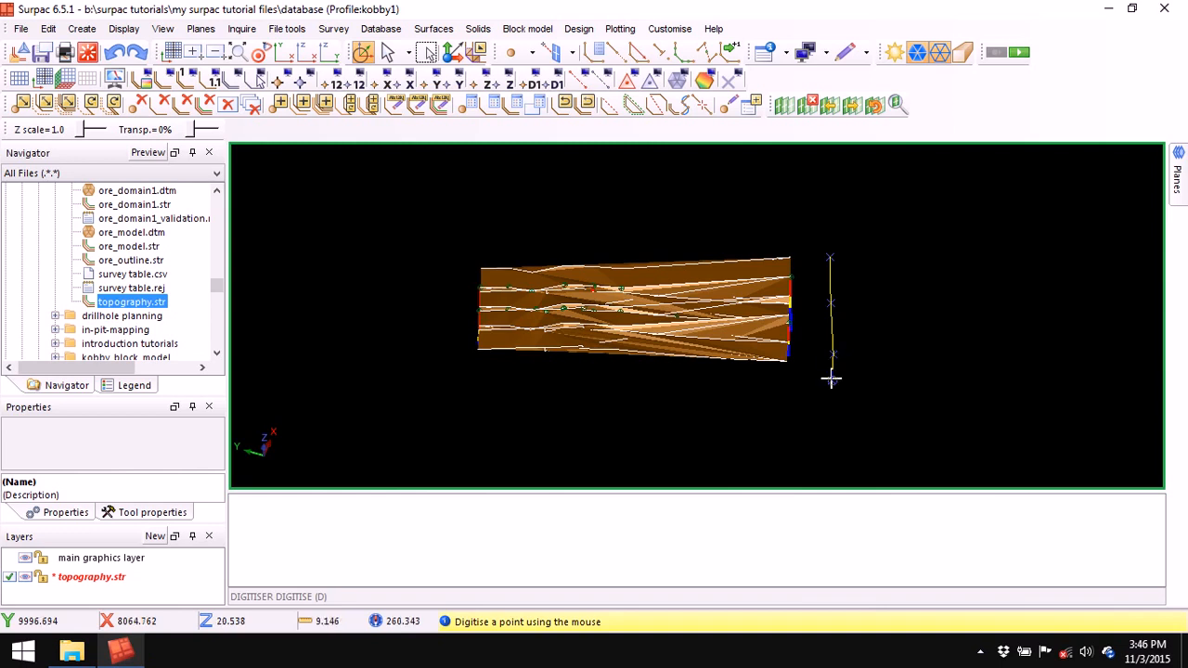
pyautogui.press('Escape')
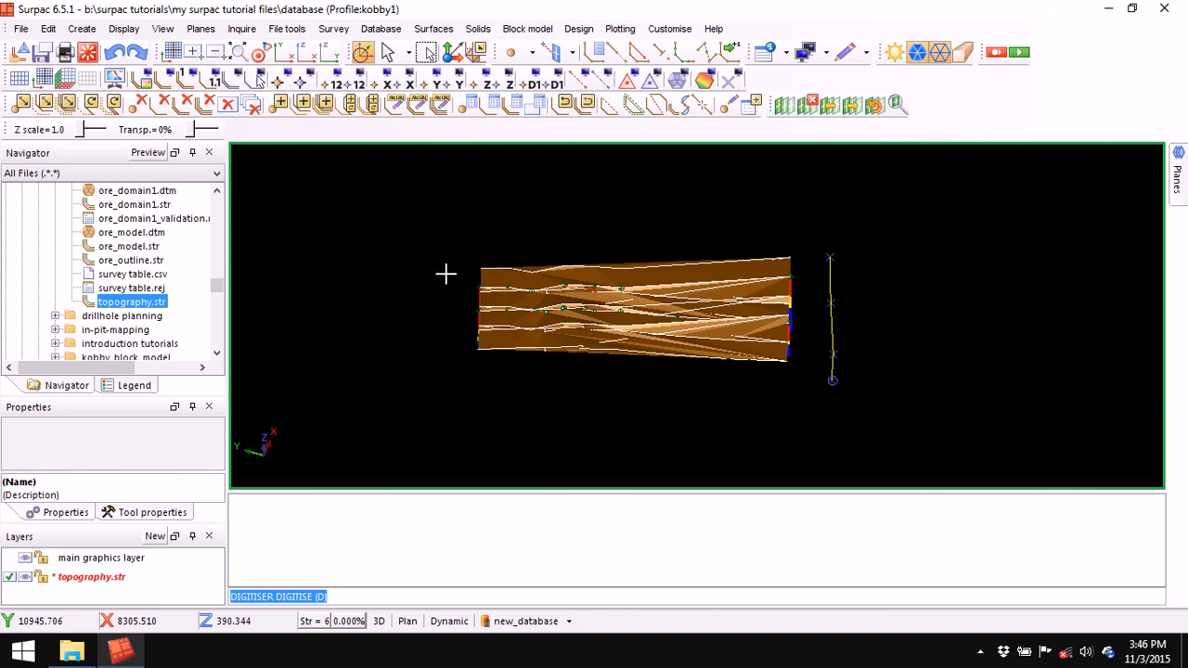
pyautogui.press('d')
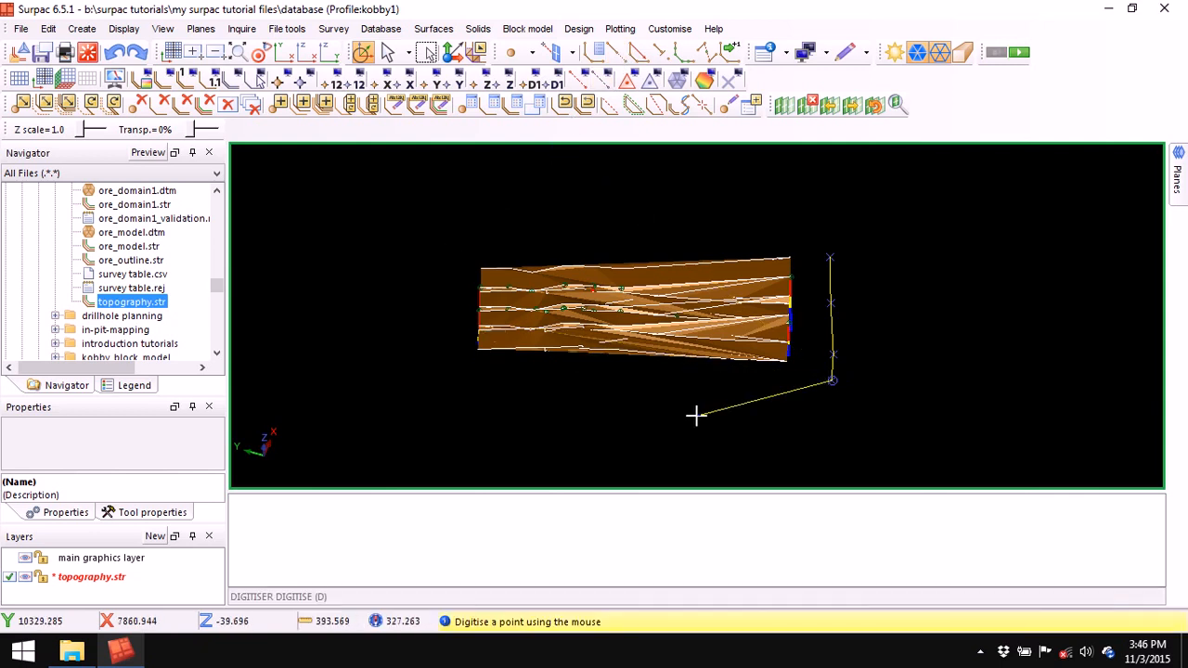
pyautogui.press('Escape')
# - Start a new segment and digitise a four-point line along the DTM's left side
pyautogui.click(660, 53)
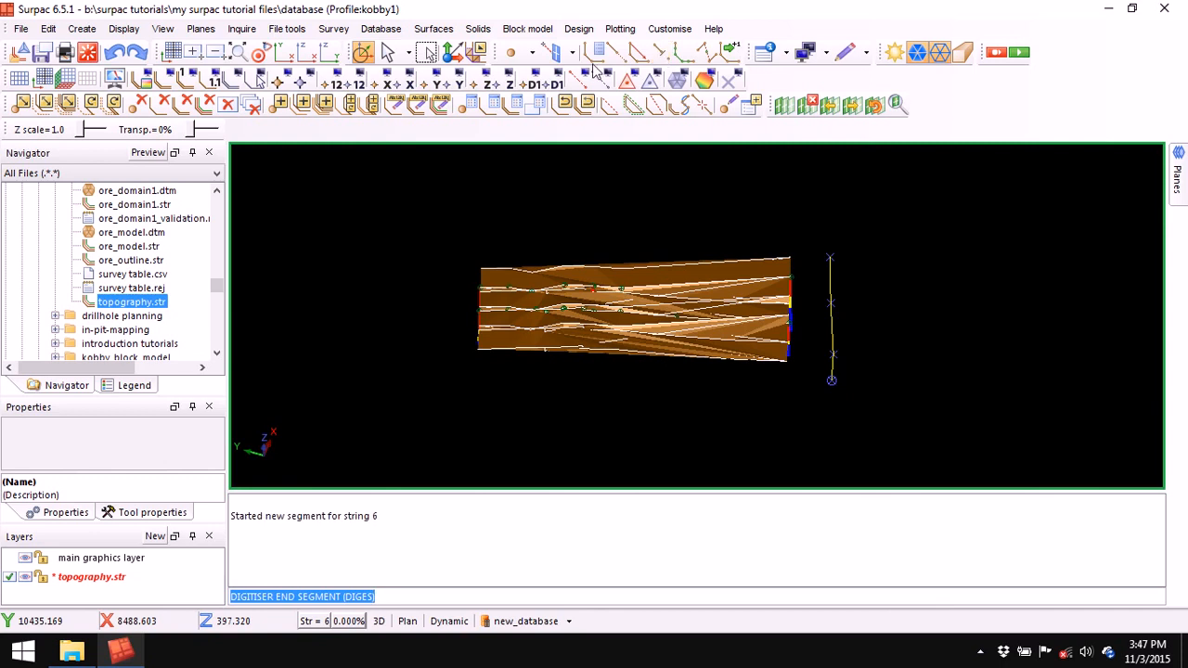
pyautogui.click(441, 261)
pyautogui.click(438, 303)
pyautogui.click(434, 335)
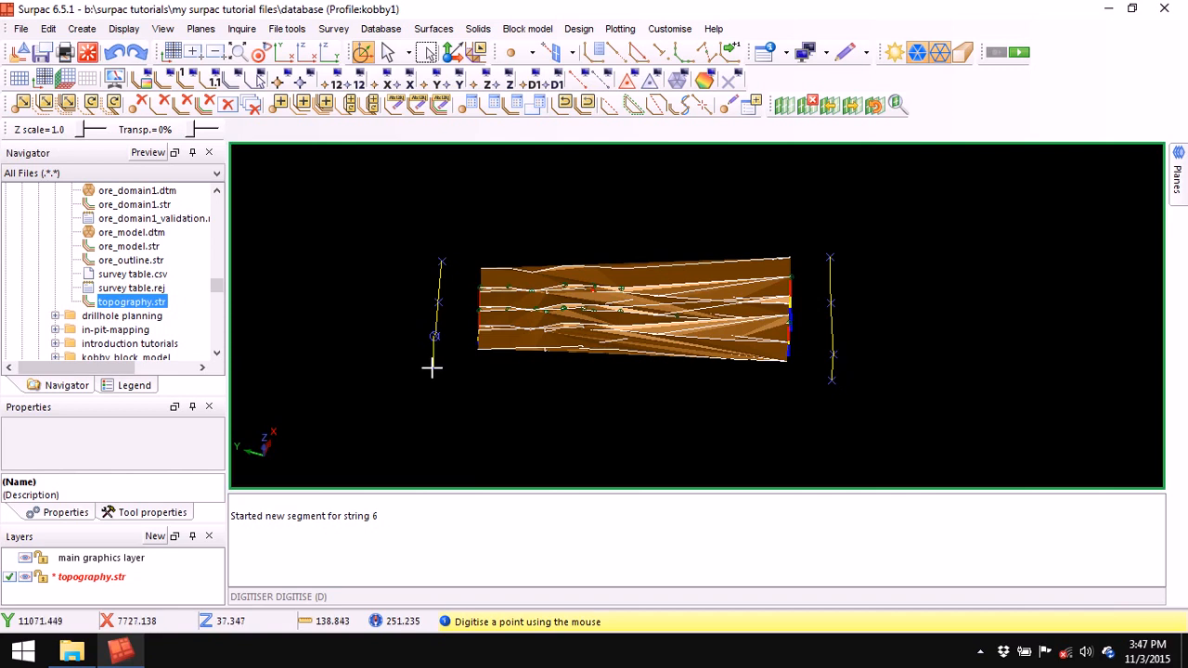
pyautogui.click(431, 368)
pyautogui.rightClick(580, 544)
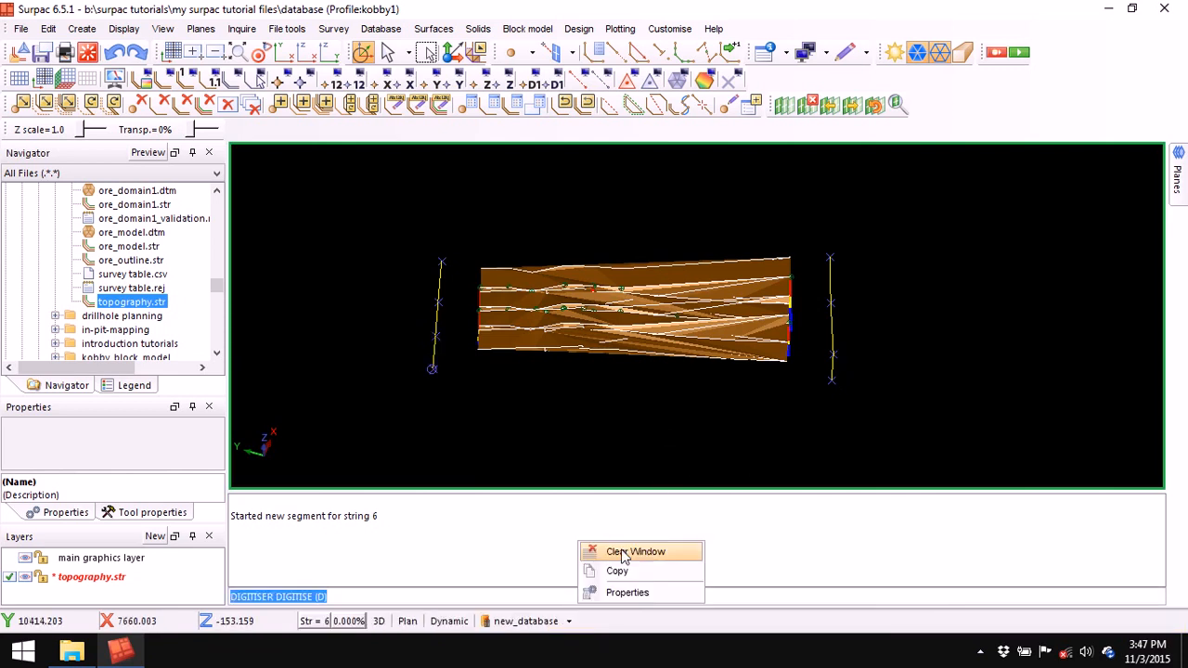
# - Clear the message window, orbit to an oblique view, and erase the temporary point markers
pyautogui.click(631, 552)
pyautogui.moveTo(724, 411); pyautogui.dragTo(669, 390, button='middle')
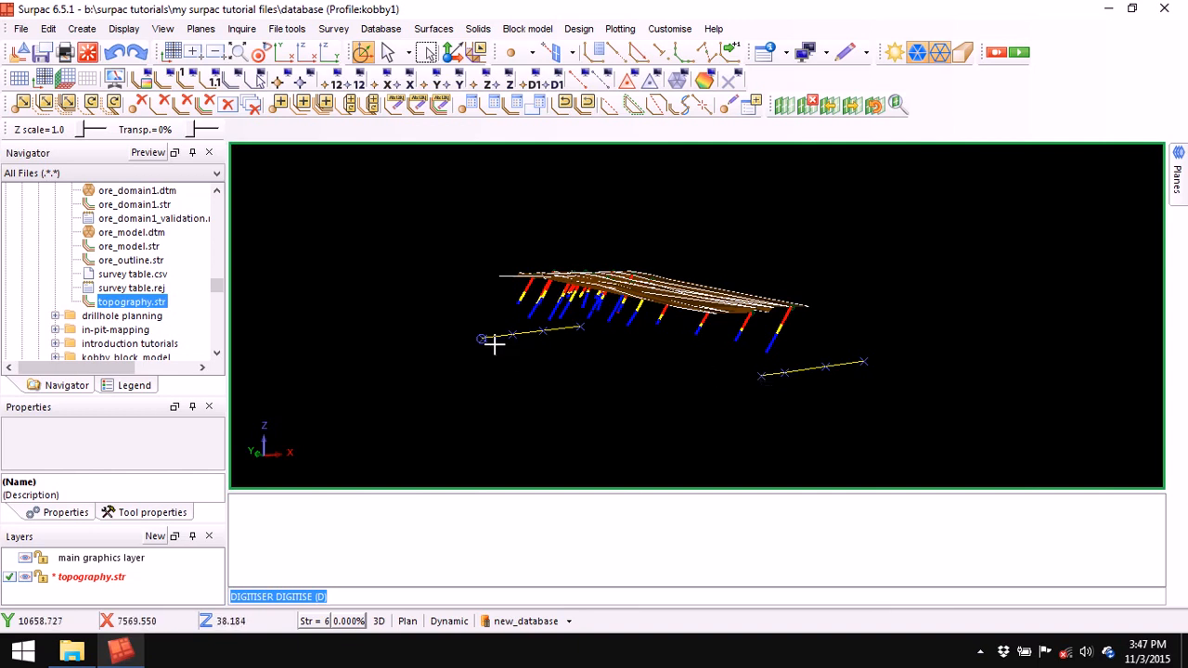
pyautogui.moveTo(572, 381); pyautogui.dragTo(619, 391, button='middle')
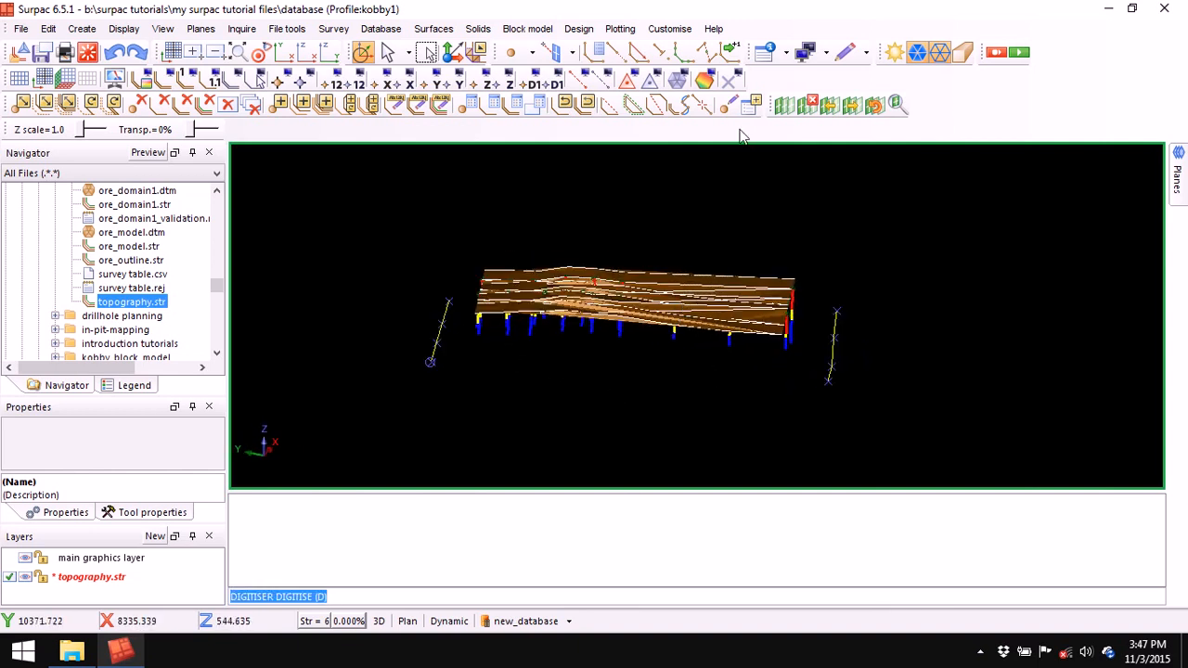
pyautogui.click(732, 81)
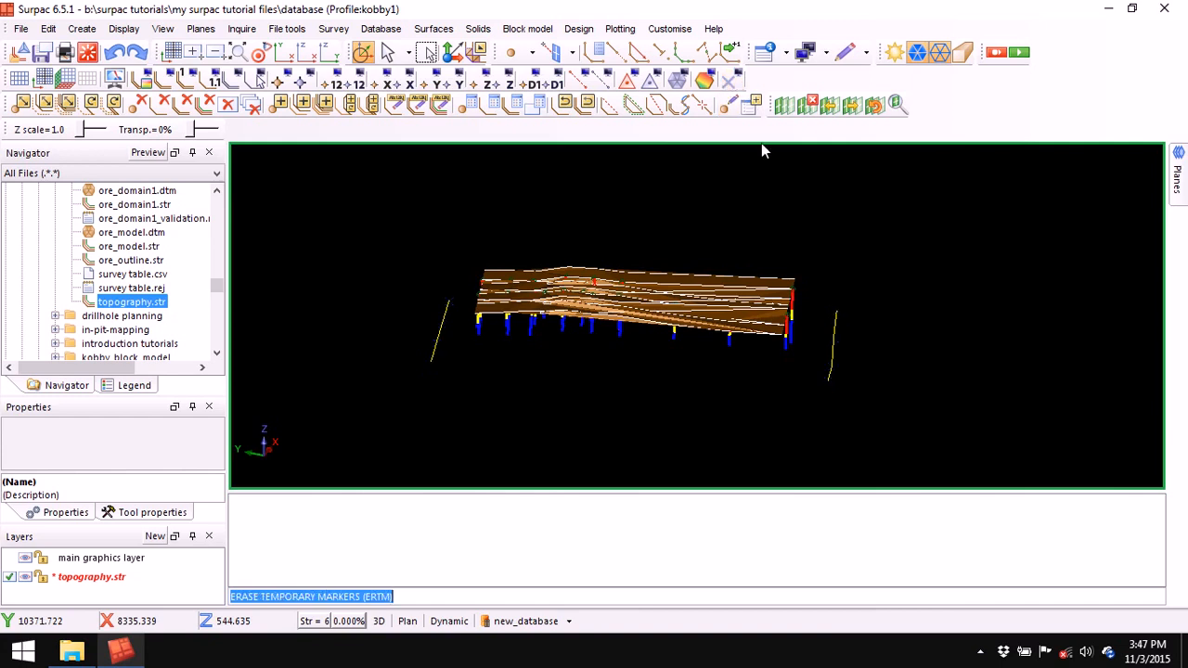
# - Renumber the yellow side lines from string 6 to string 1, then erase markers and orbit
pyautogui.click(417, 105)
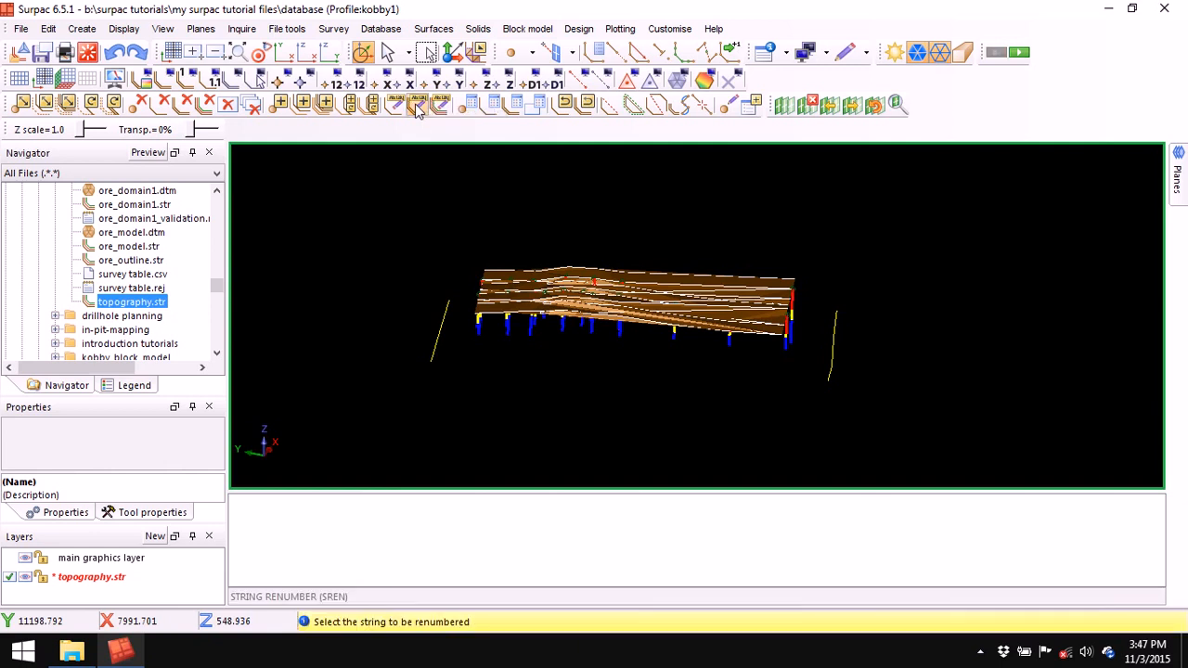
pyautogui.click(438, 350)
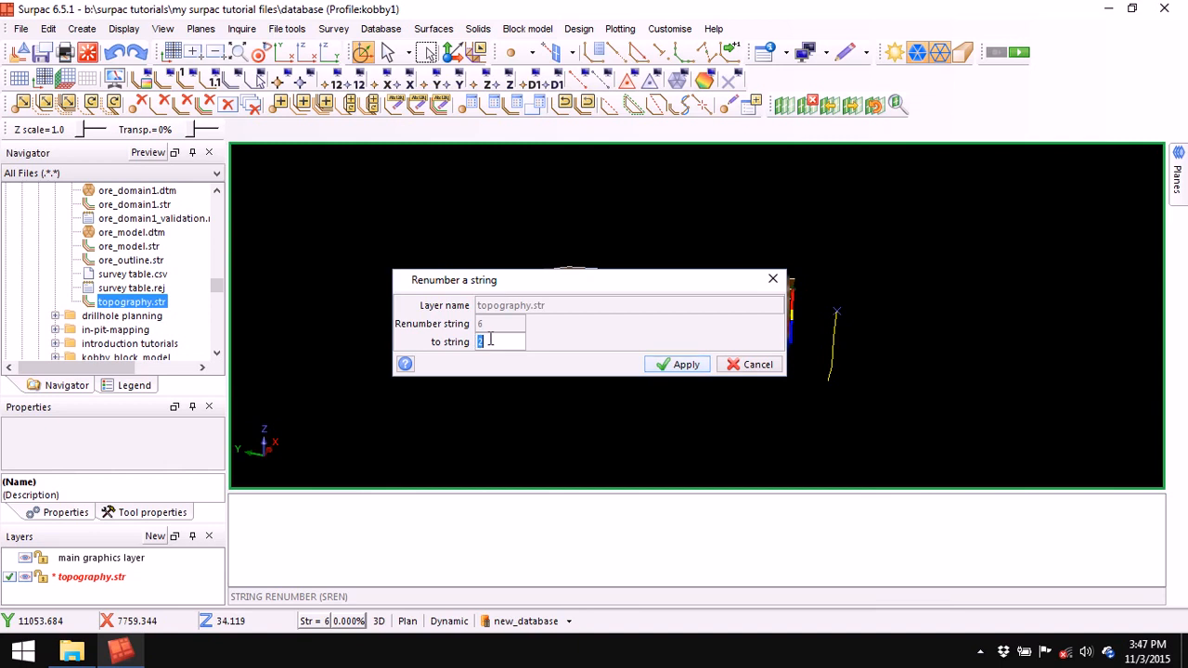
pyautogui.click(682, 364)
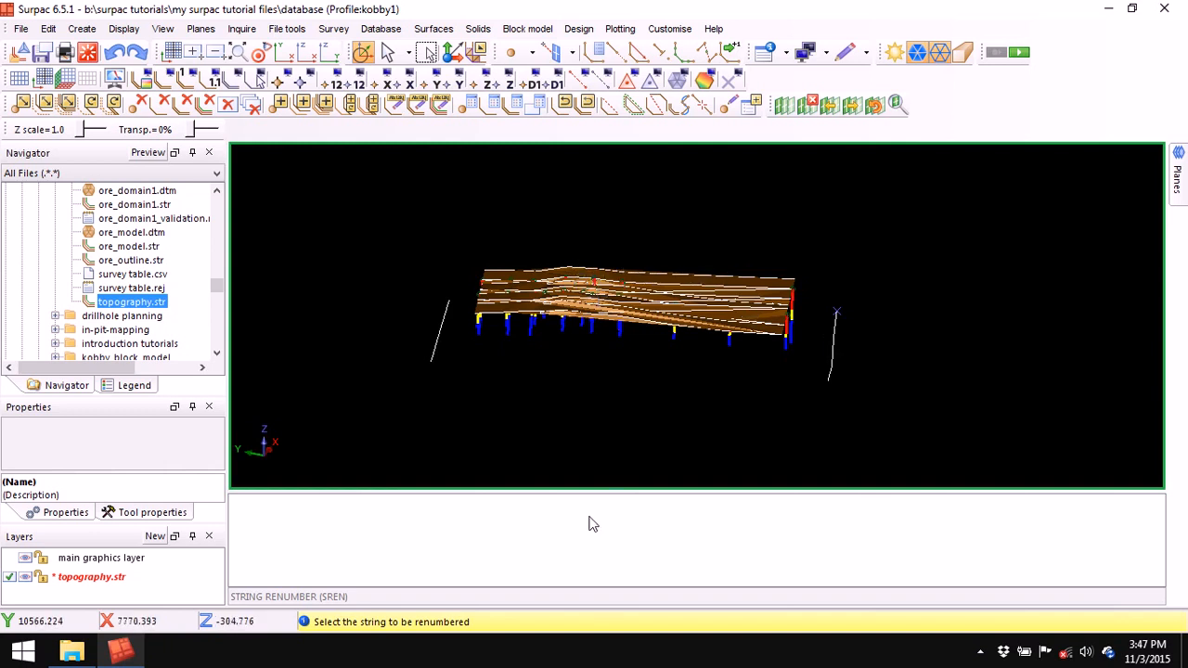
pyautogui.press('Escape')
pyautogui.click(729, 81)
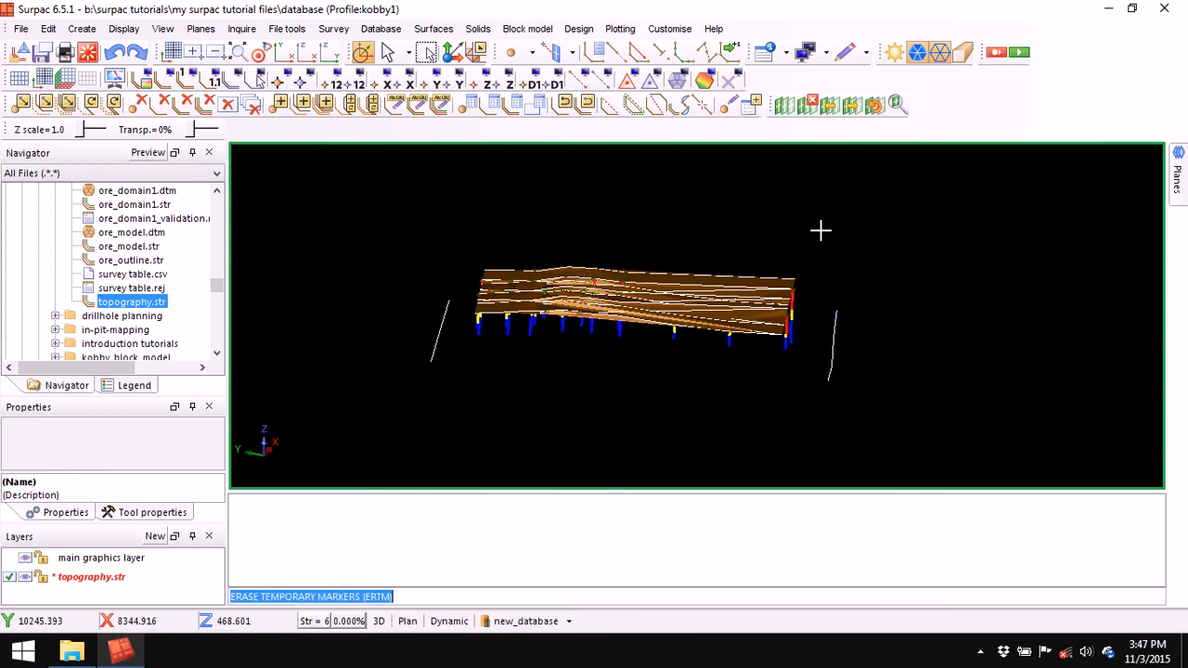
pyautogui.moveTo(889, 338); pyautogui.dragTo(878, 335)
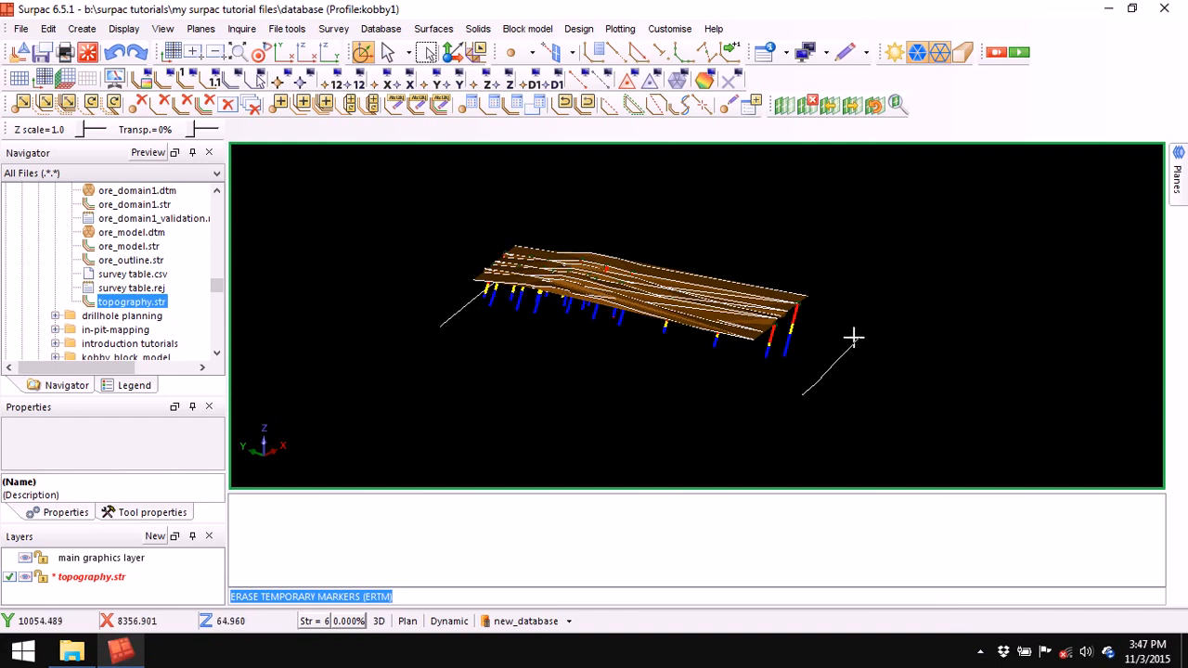
pyautogui.moveTo(688, 384); pyautogui.dragTo(714, 390)
pyautogui.scroll(3, 761, 306)
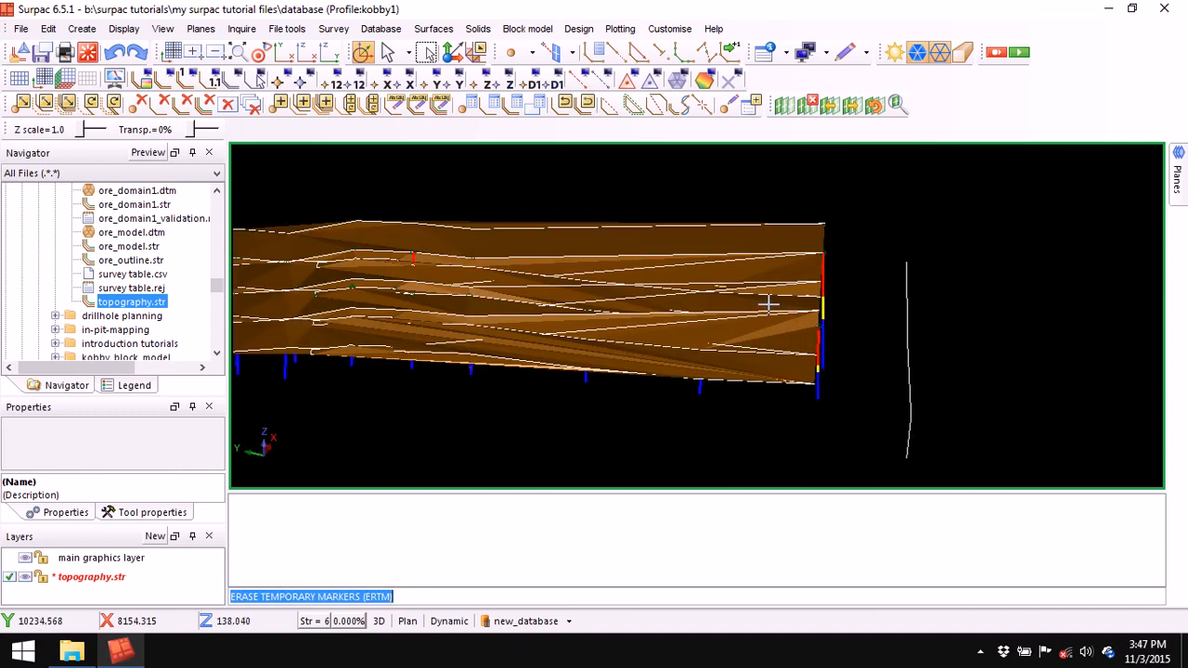
# - Query the DTM's top-right corner point: string 1, segment 2, point 8, Z 157.172
pyautogui.click(773, 55)
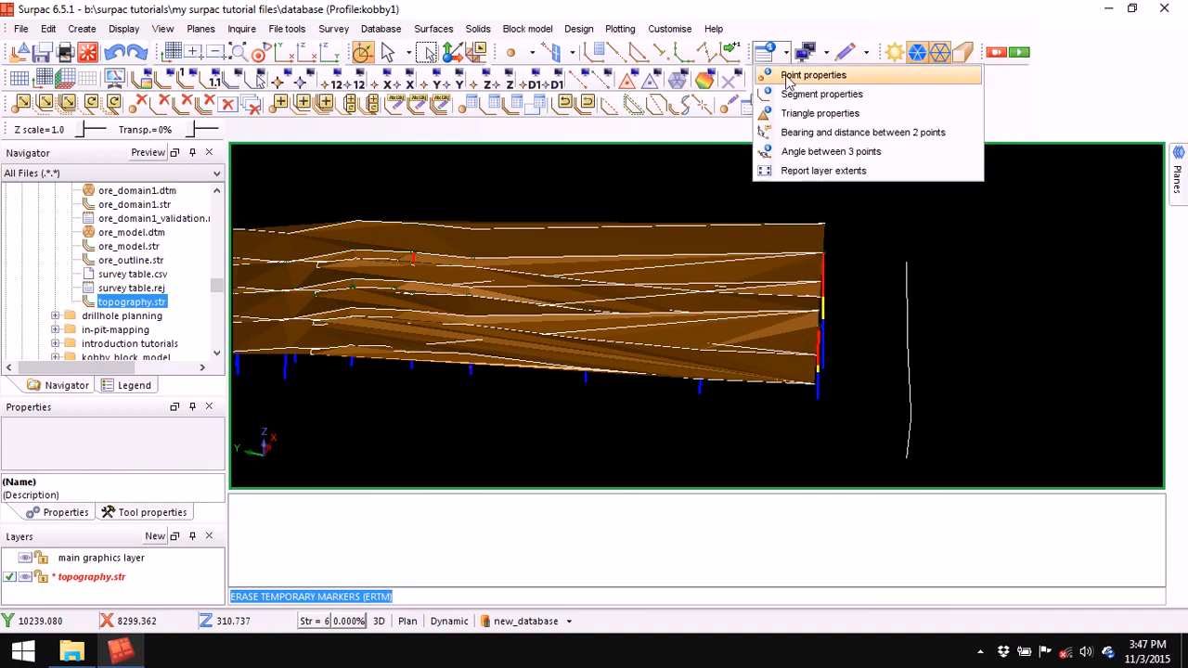
pyautogui.click(787, 77)
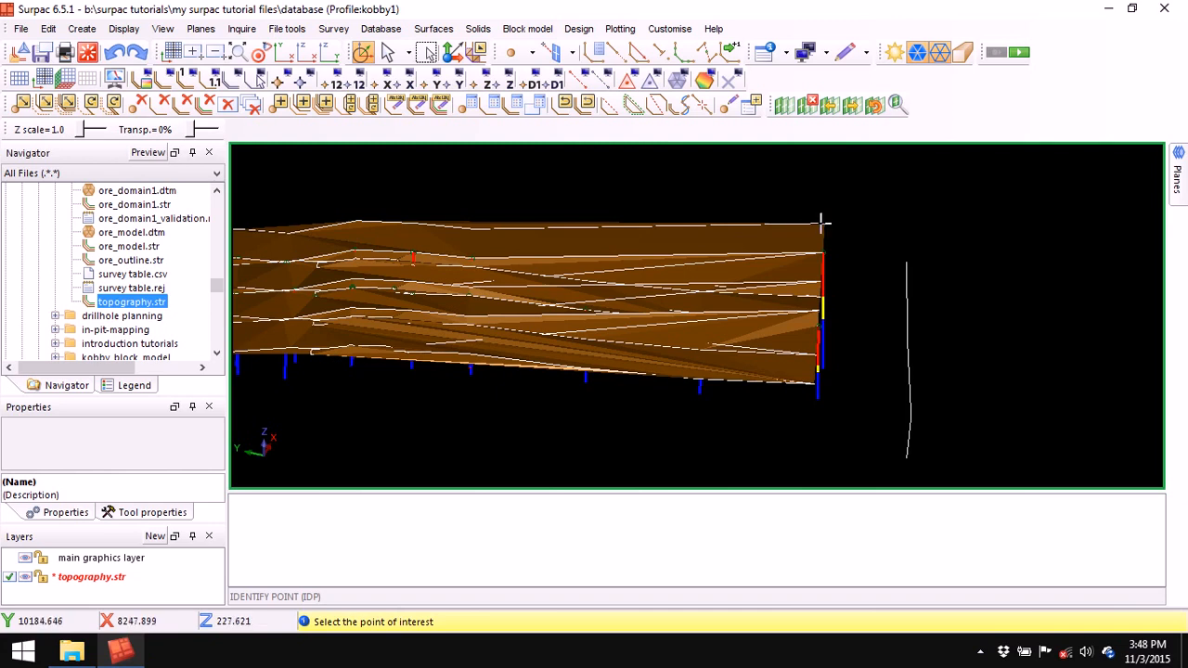
pyautogui.click(822, 224)
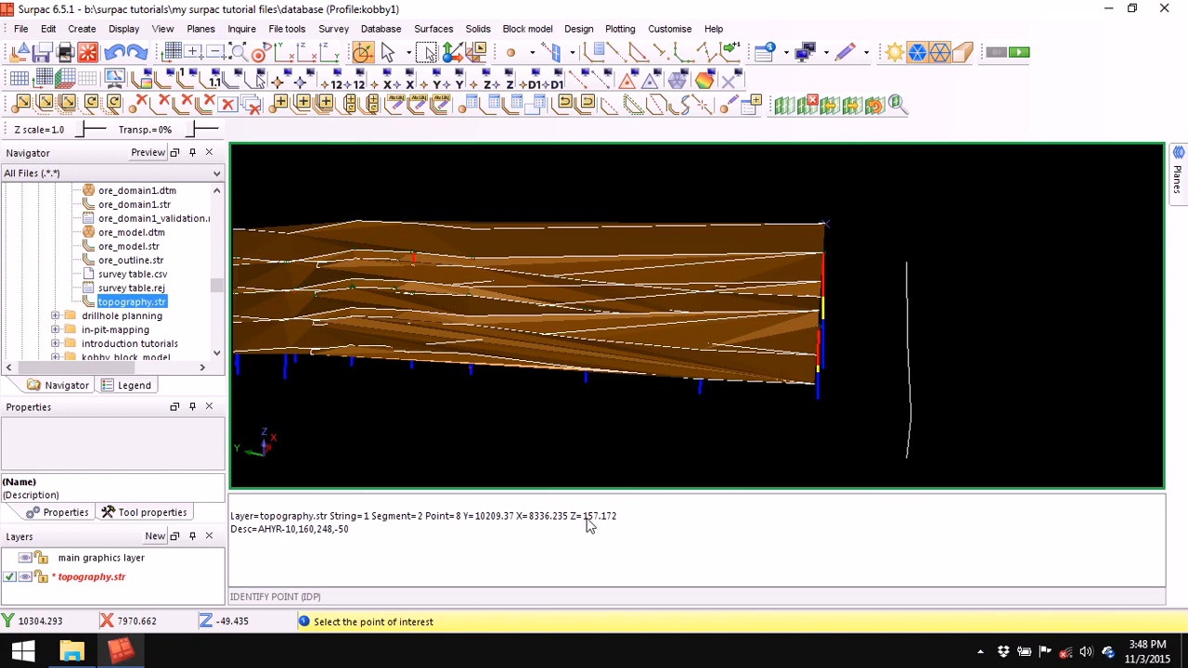
pyautogui.press('Escape')
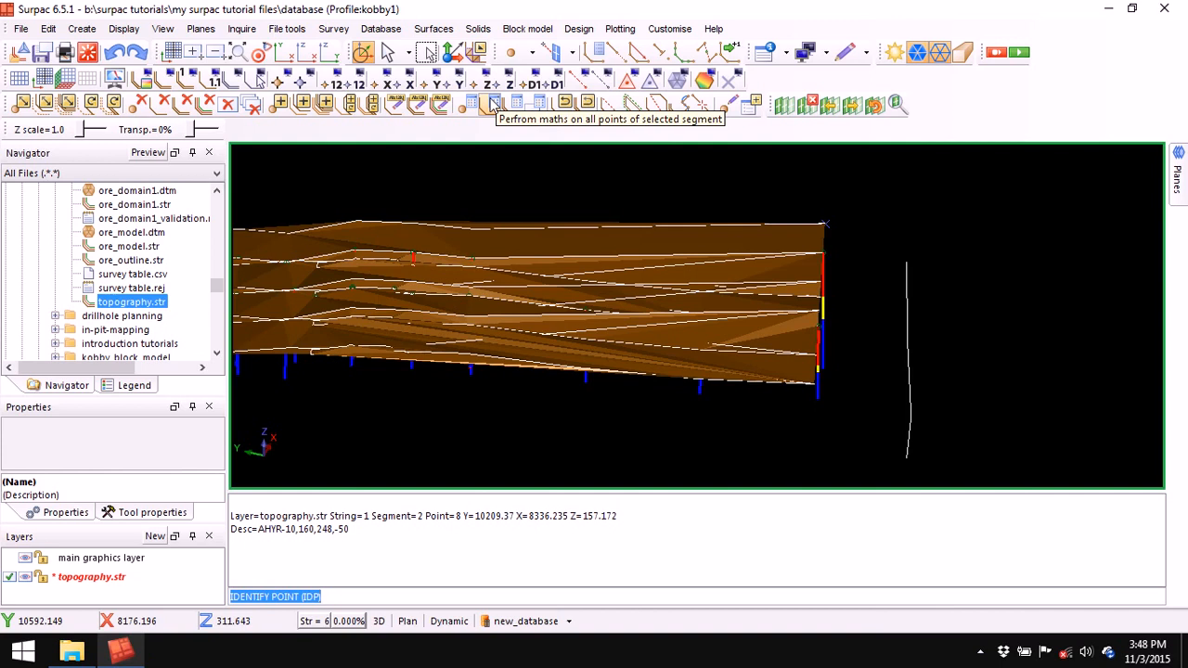
# - Apply a segment maths rule setting field z to 157.172, copied from the point report
pyautogui.click(55, 29)
pyautogui.moveTo(60, 84)
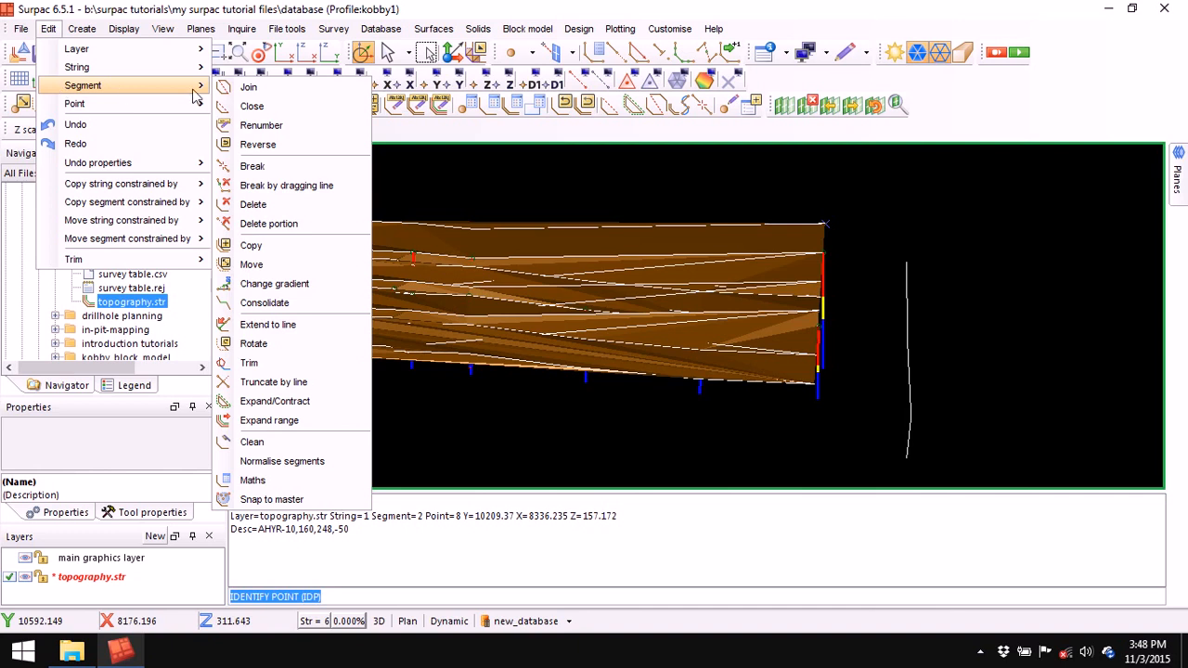
pyautogui.click(287, 481)
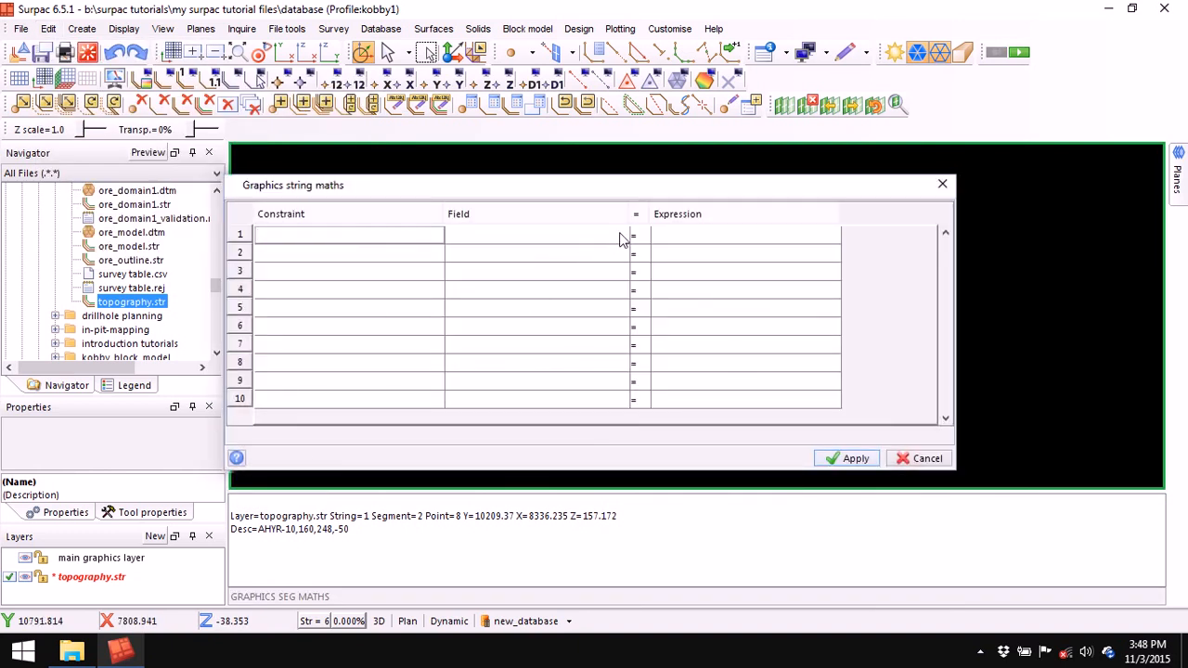
pyautogui.click(621, 231)
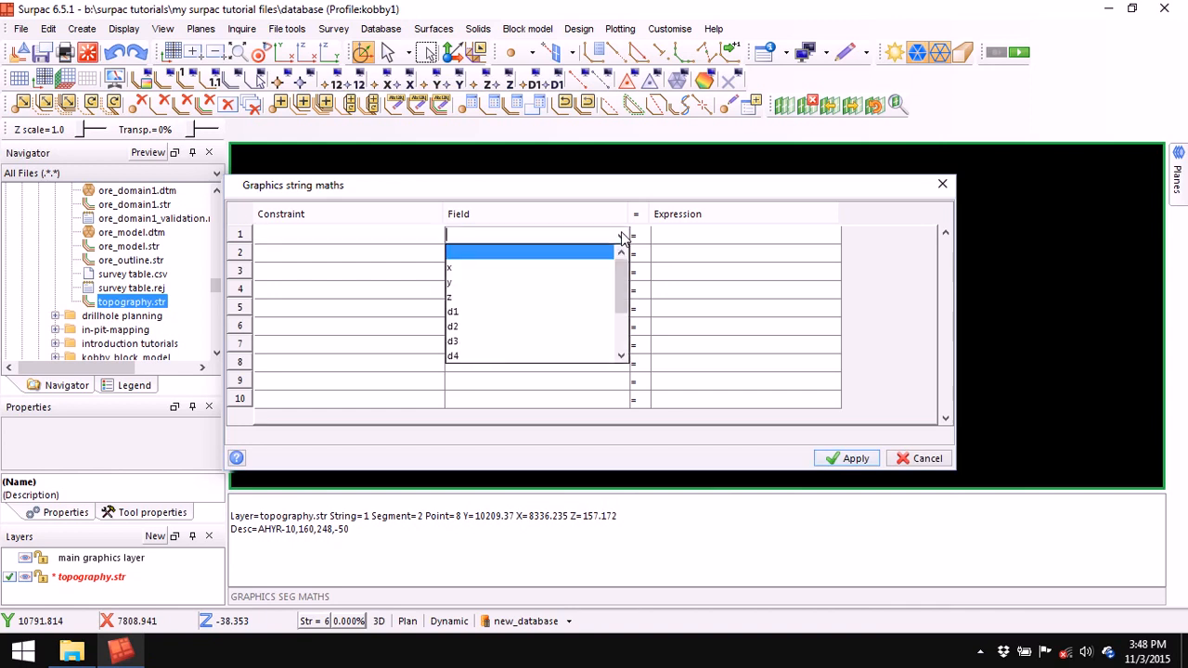
pyautogui.click(535, 297)
pyautogui.click(703, 237)
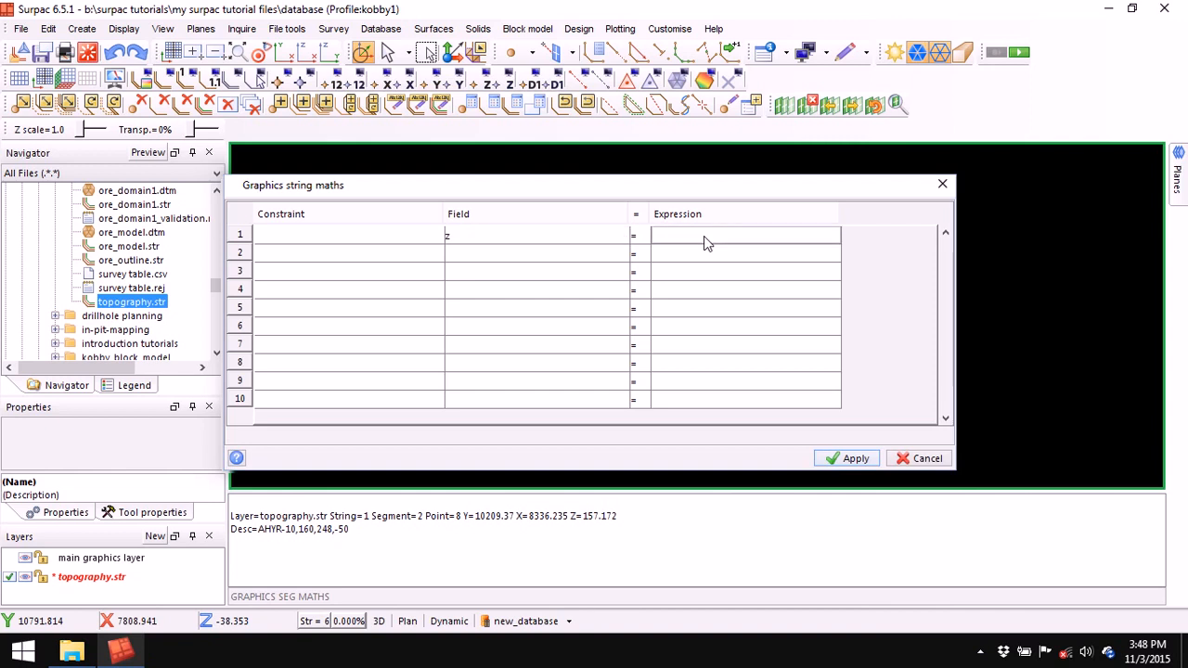
pyautogui.moveTo(628, 518); pyautogui.dragTo(594, 522)
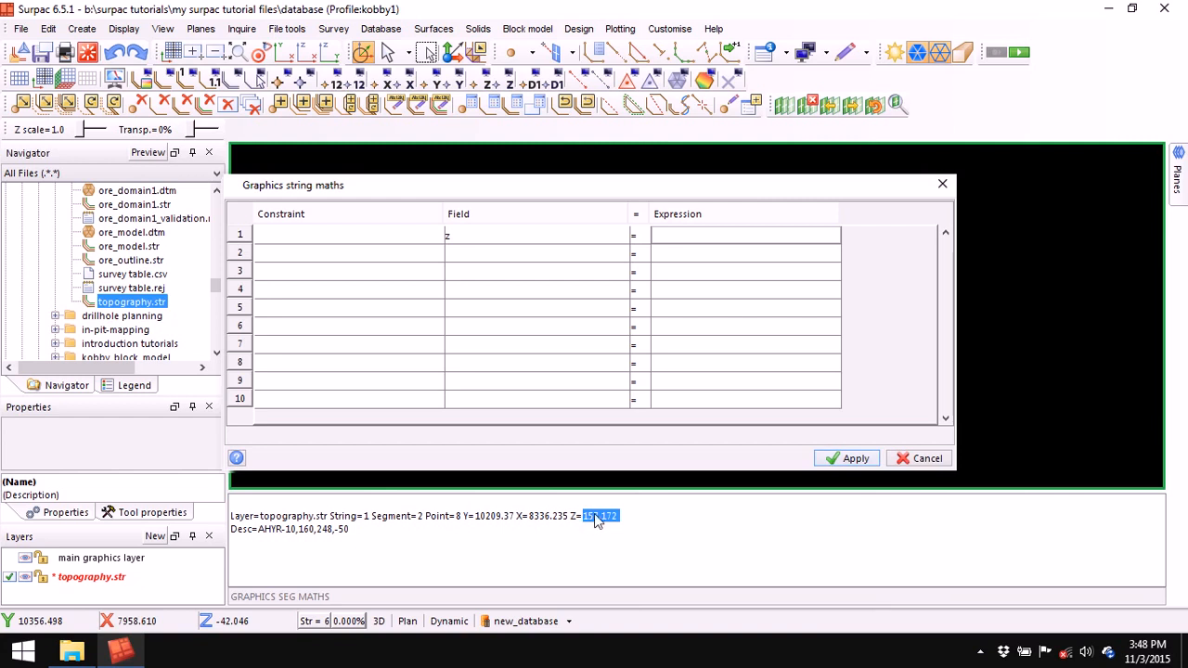
pyautogui.rightClick(595, 516)
pyautogui.click(646, 542)
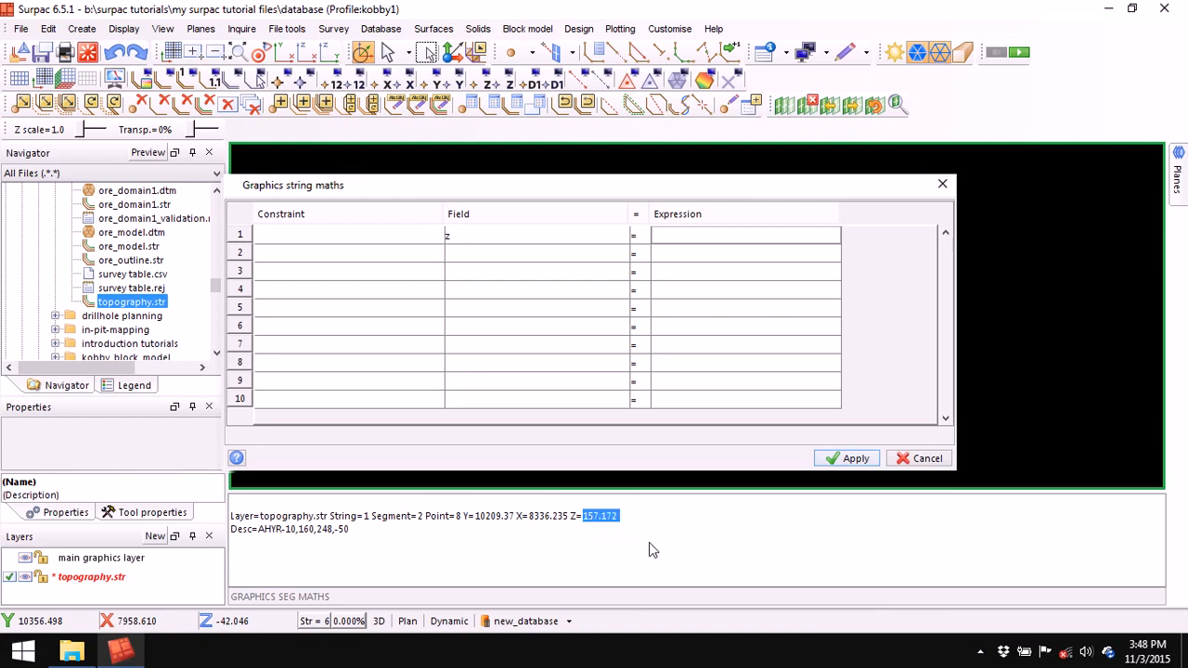
pyautogui.rightClick(691, 235)
pyautogui.click(742, 308)
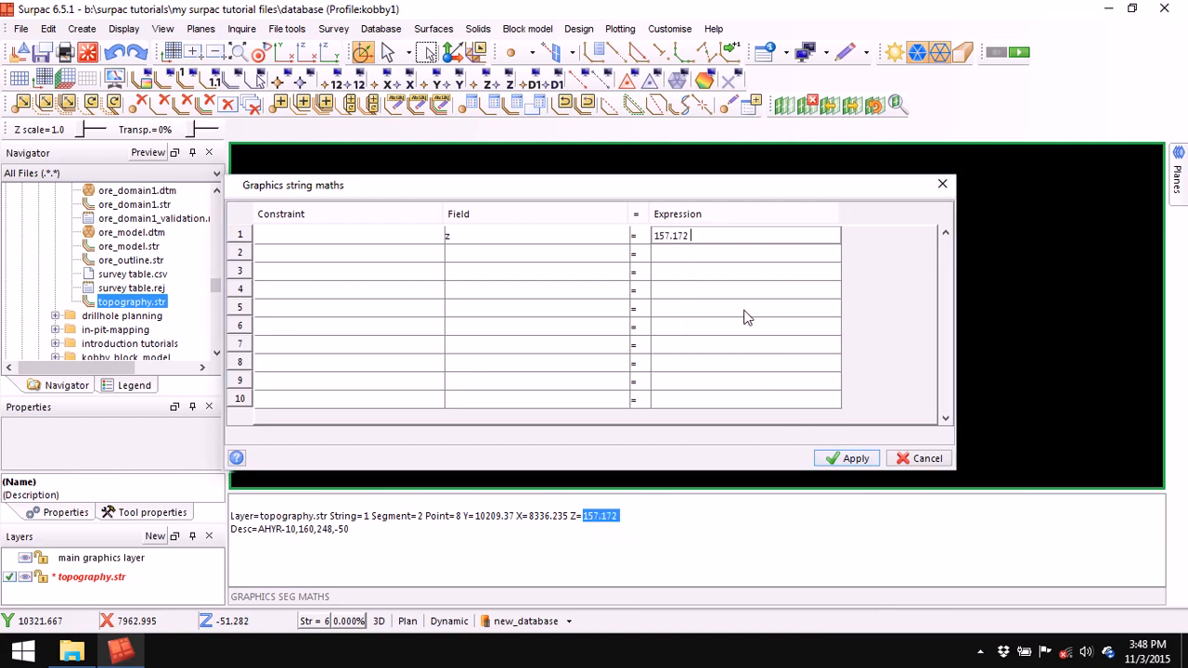
pyautogui.click(850, 459)
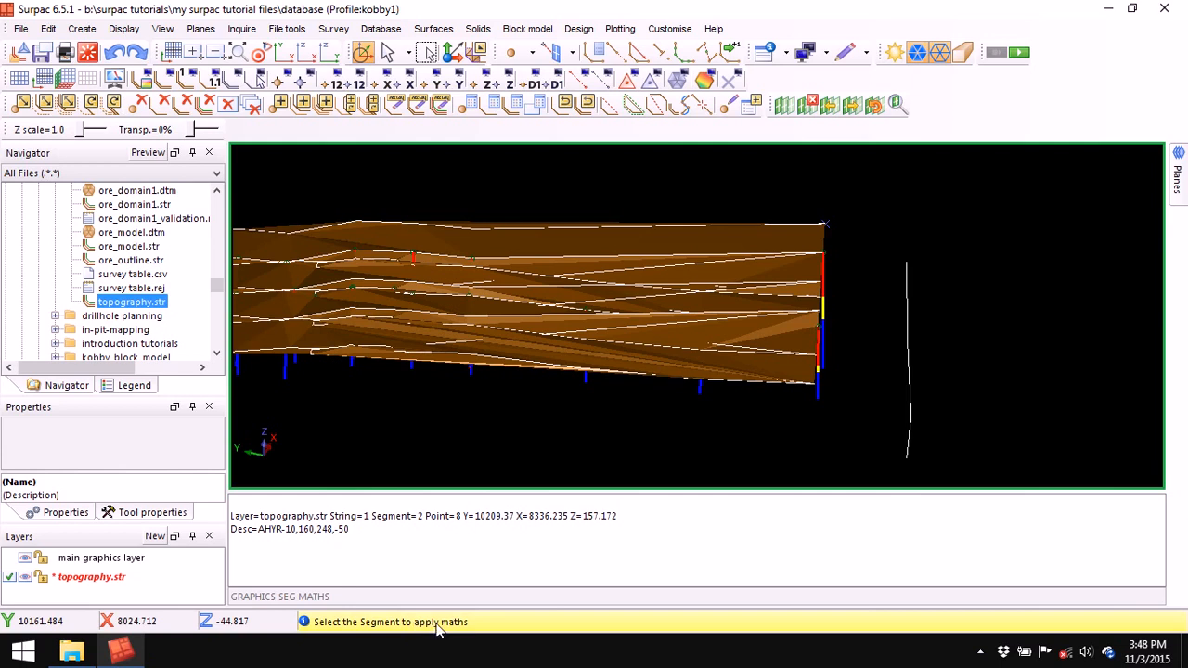
# - Raise the right side line to z 157.172, end segment maths and clear the report pane
pyautogui.click(913, 418)
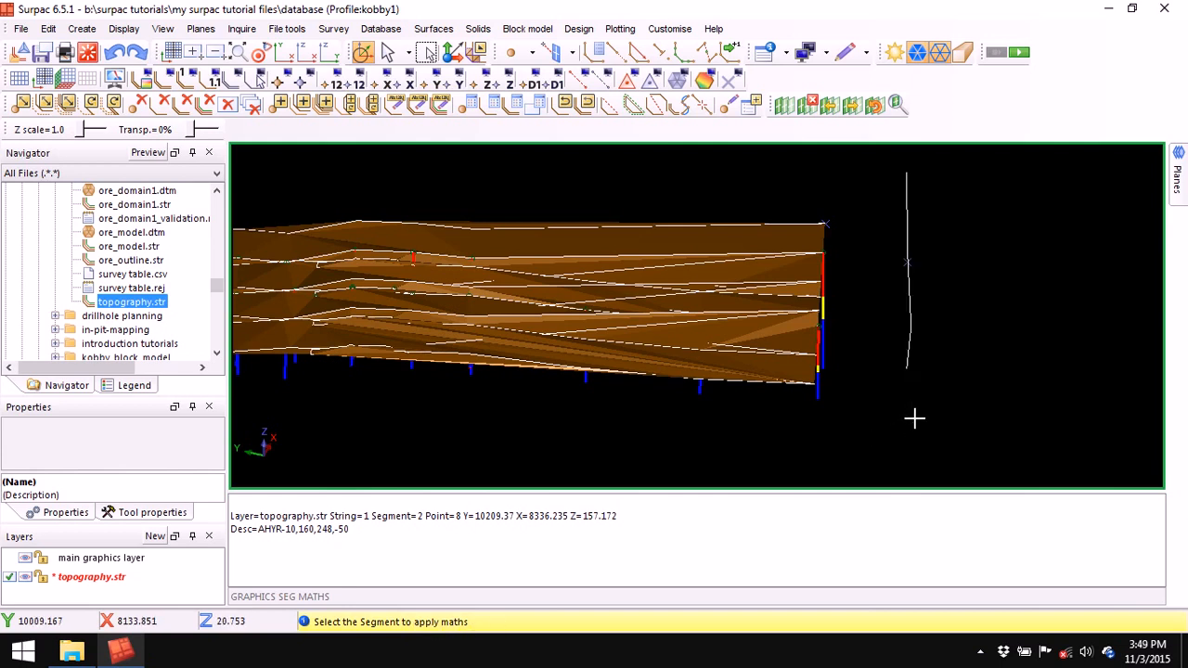
pyautogui.press('Escape')
pyautogui.rightClick(761, 544)
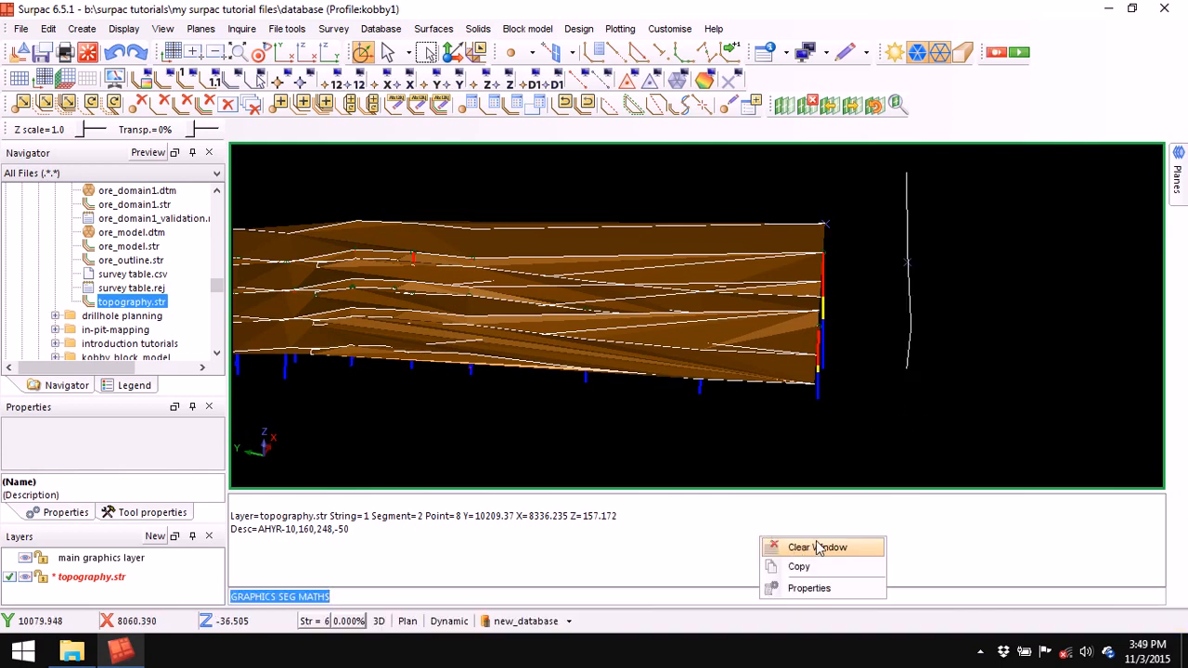
pyautogui.click(815, 545)
# - Orbit the view to look down obliquely on the topography and drill holes
pyautogui.moveTo(878, 397)
pyautogui.mouseDown()
pyautogui.moveTo(838, 379)
pyautogui.moveTo(883, 381)
pyautogui.mouseUp()
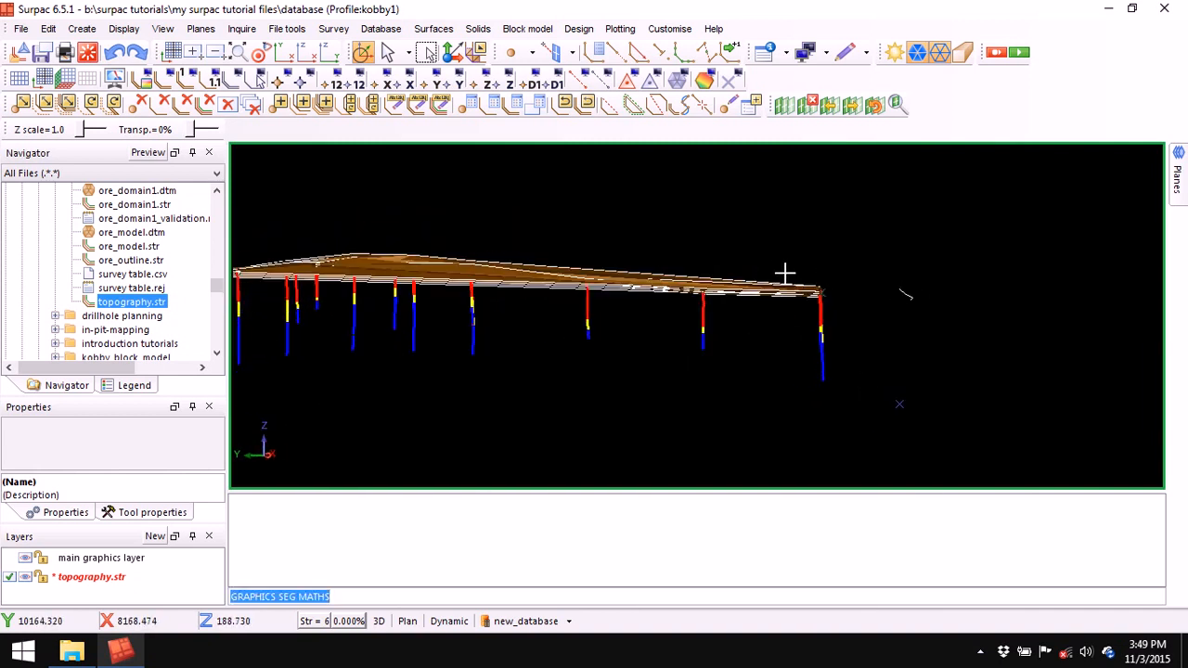
pyautogui.moveTo(562, 300); pyautogui.dragTo(628, 334)
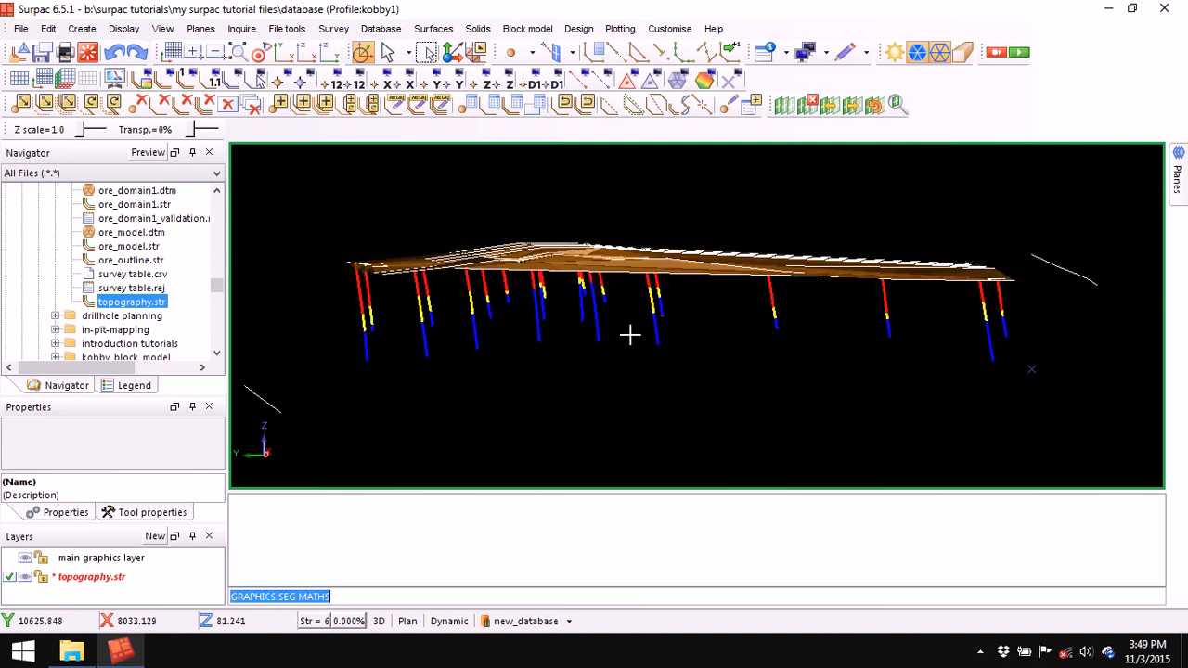
pyautogui.moveTo(582, 251); pyautogui.dragTo(600, 292)
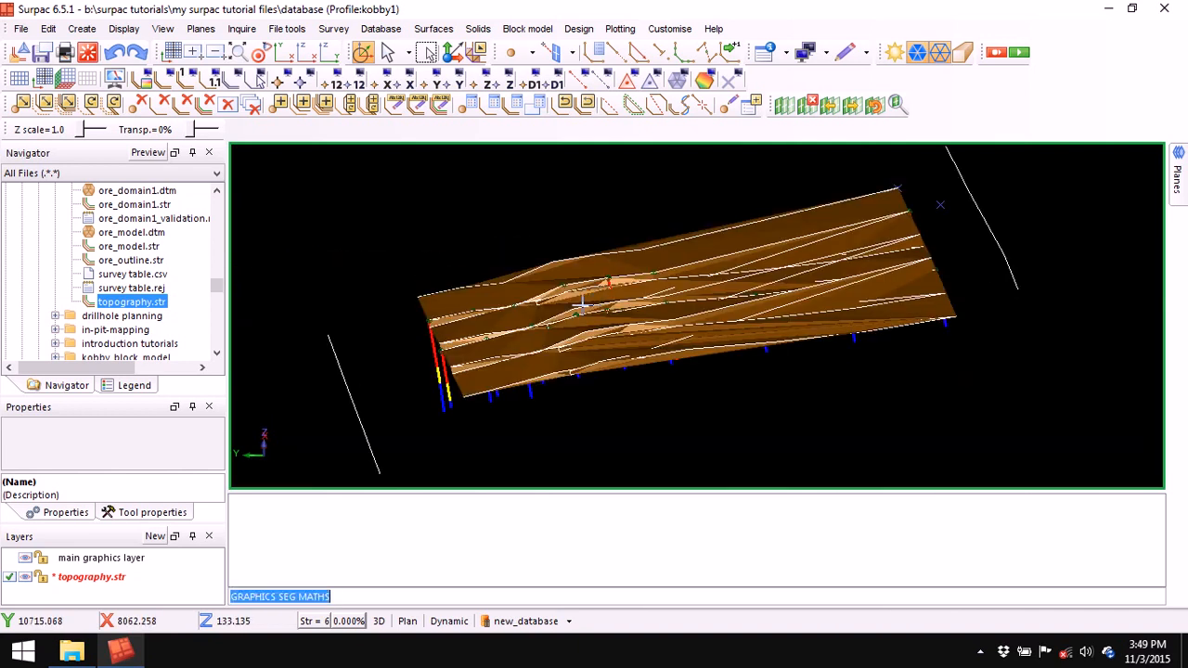
pyautogui.moveTo(506, 349); pyautogui.dragTo(531, 279)
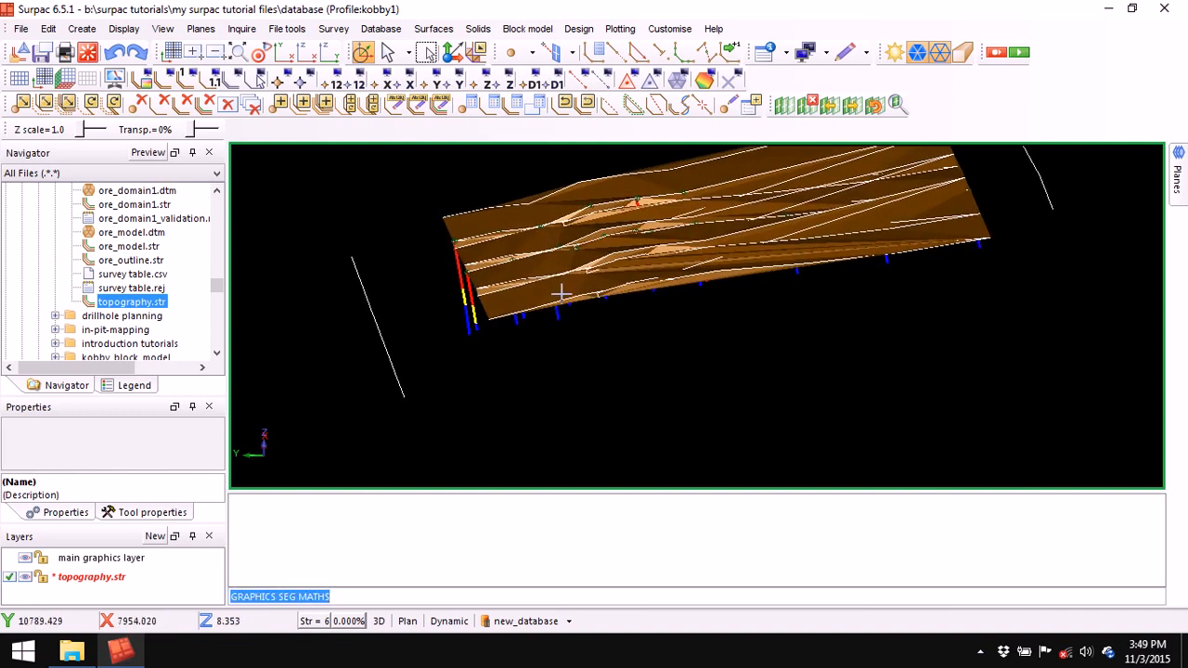
pyautogui.scroll(2, 518, 241)
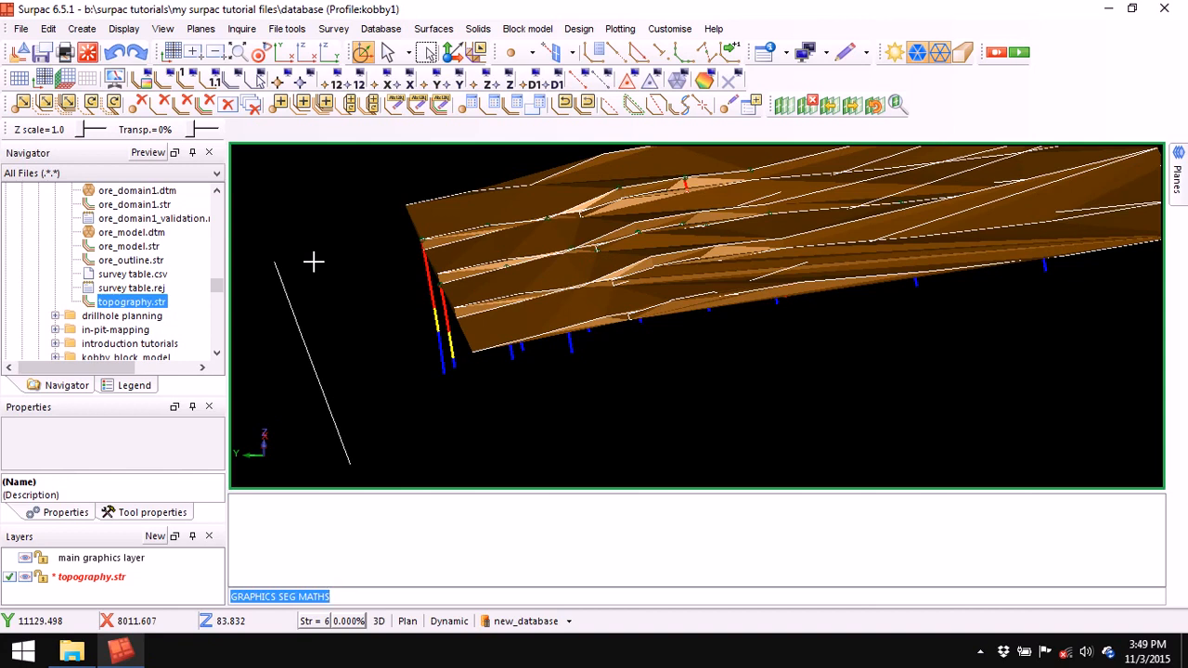
pyautogui.click(785, 53)
# - Query the surface corner point: string 1, segment 2, point 14, Z 182.252
pyautogui.moveTo(807, 56)
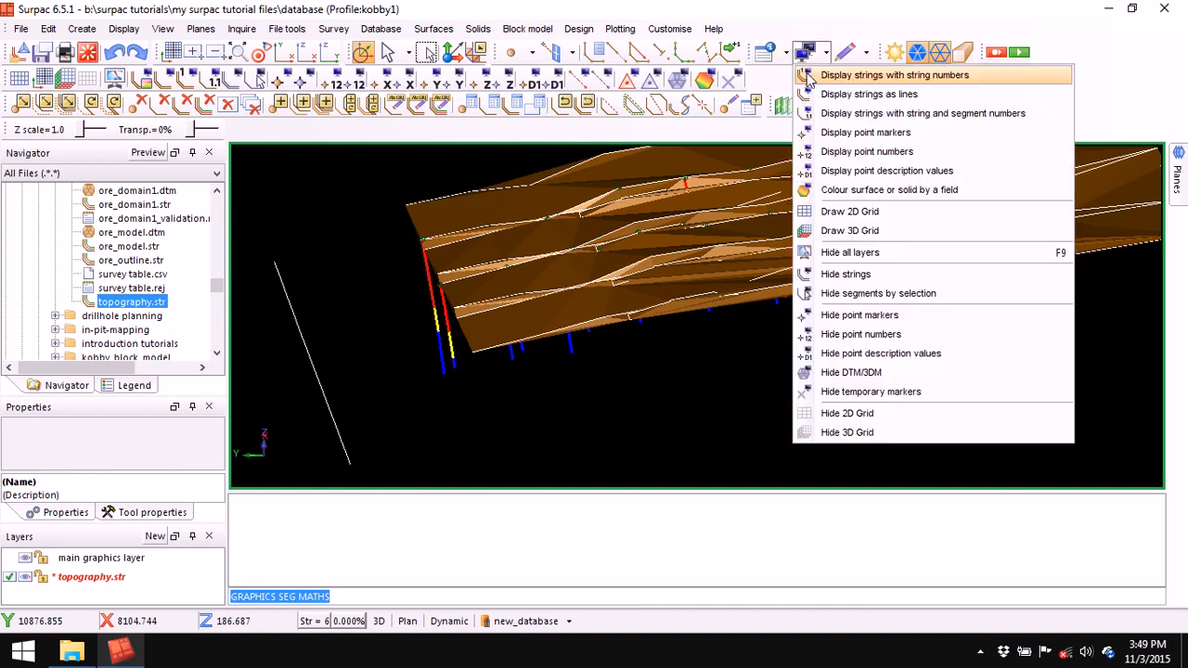
pyautogui.click(791, 75)
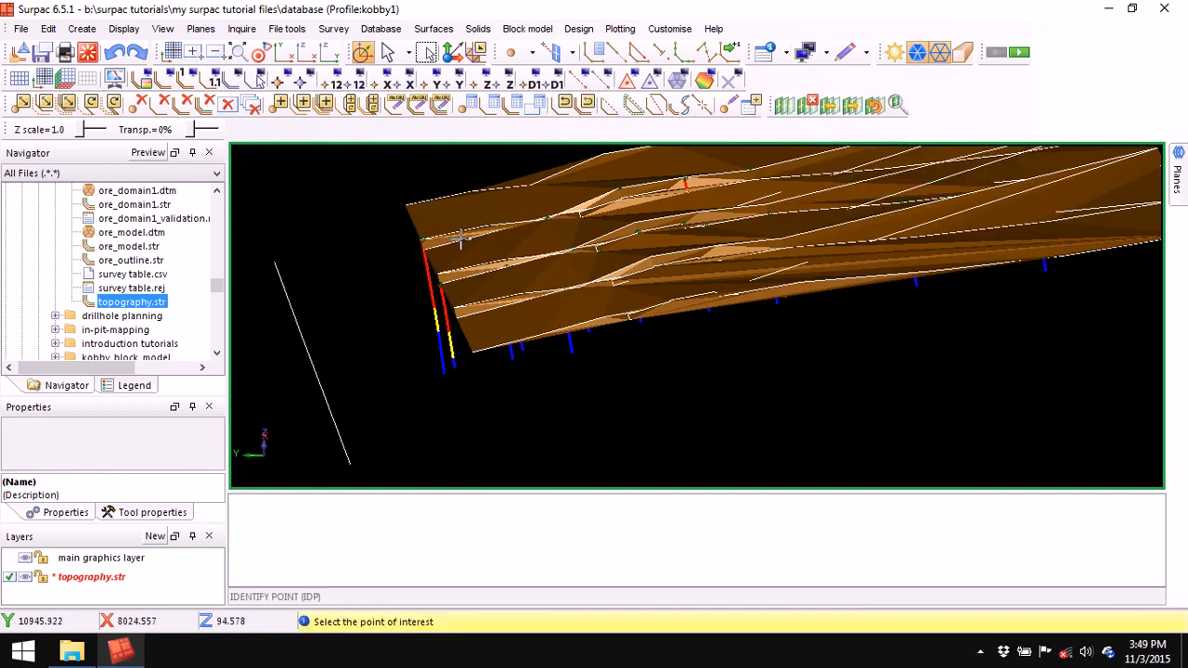
pyautogui.click(405, 202)
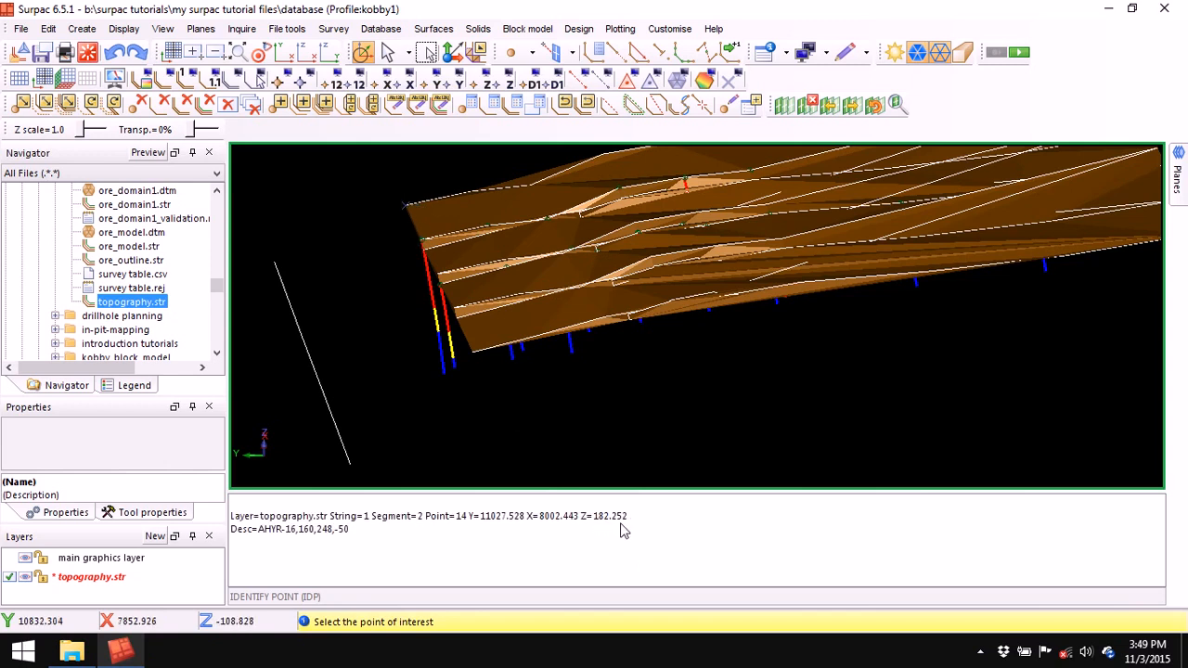
pyautogui.press('Escape')
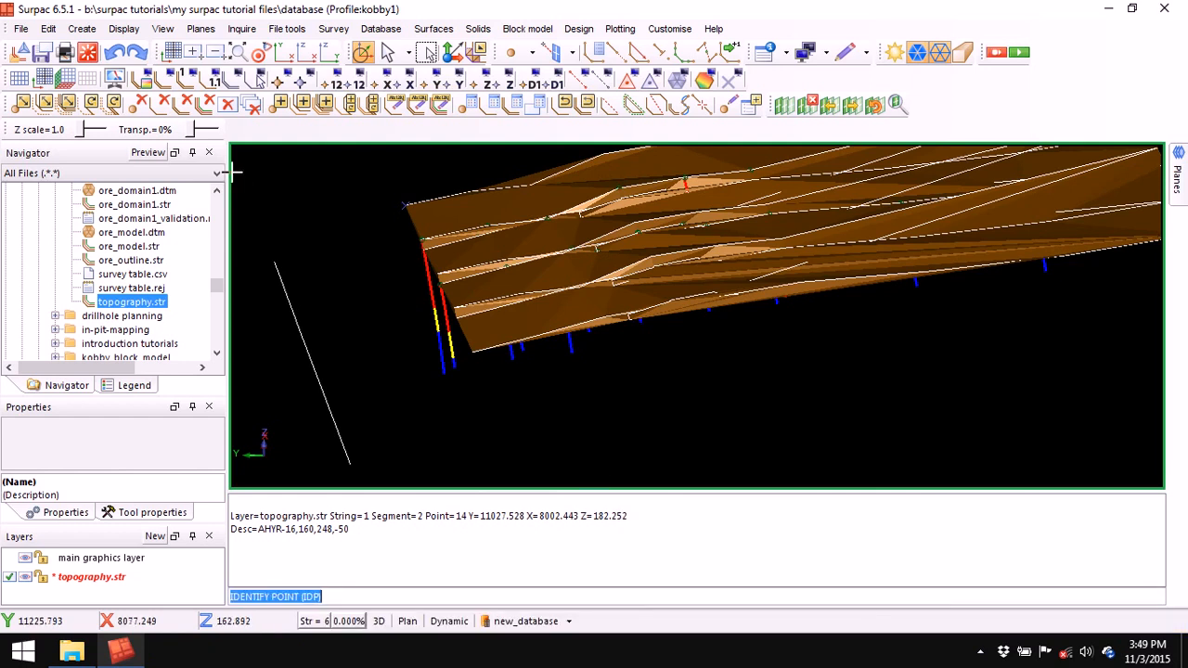
pyautogui.rightClick(557, 390)
pyautogui.moveTo(623, 525)
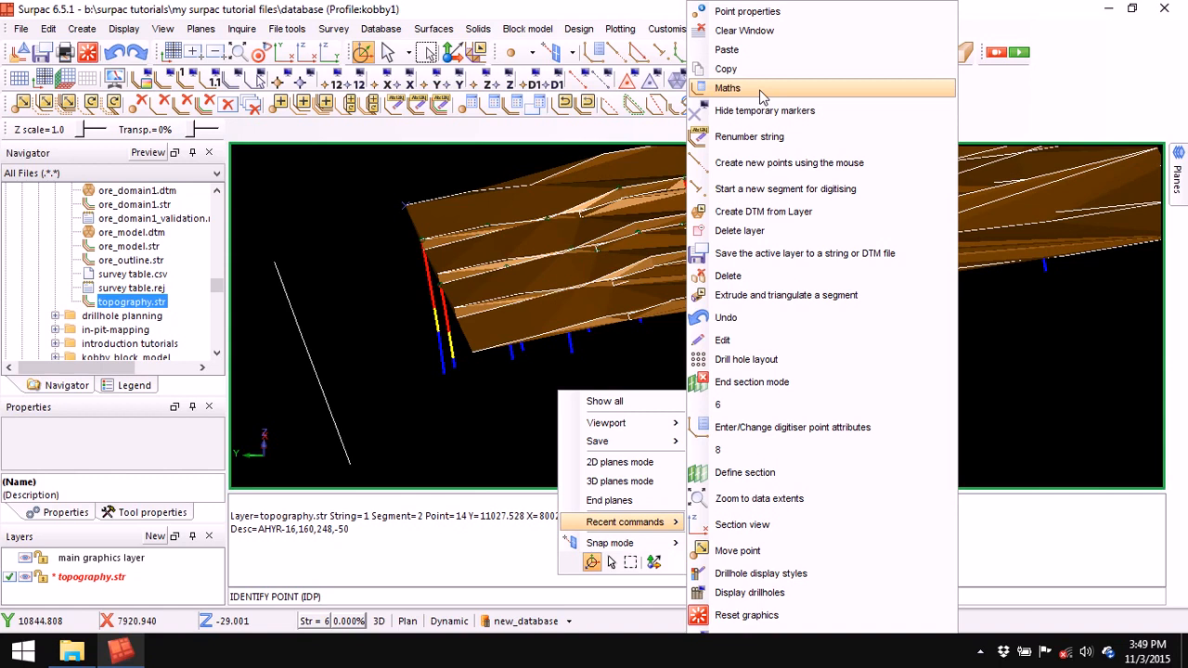
pyautogui.click(339, 204)
# - Apply a segment maths rule setting field z to 182.252, copied from the report
pyautogui.click(48, 28)
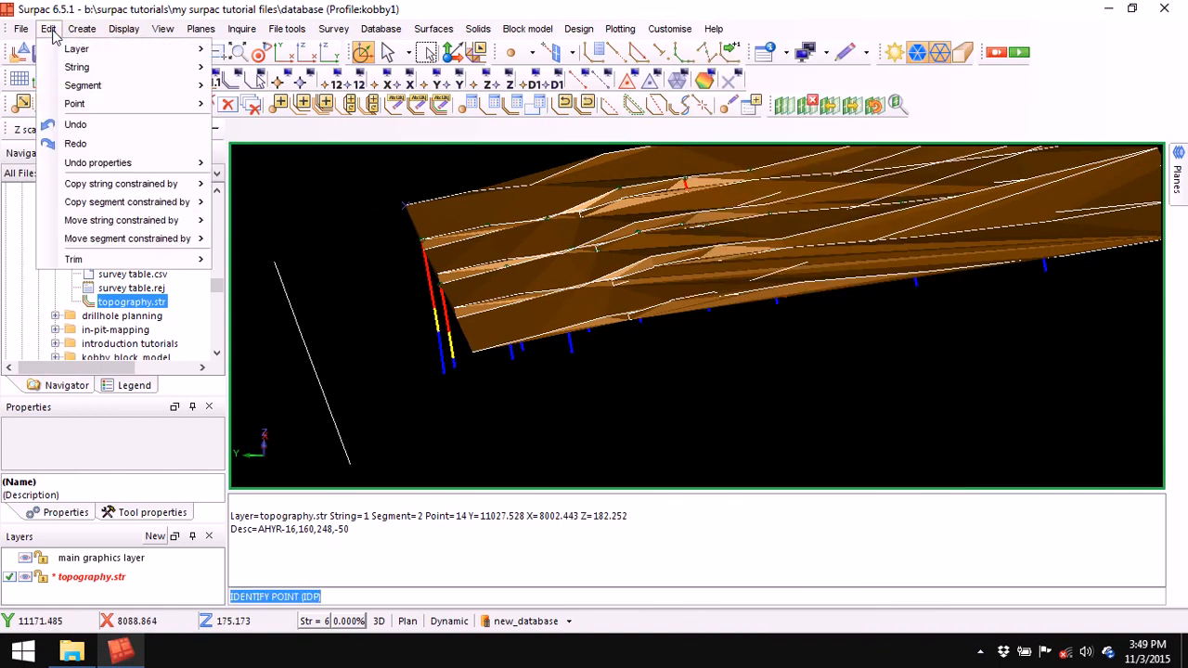
pyautogui.moveTo(200, 85)
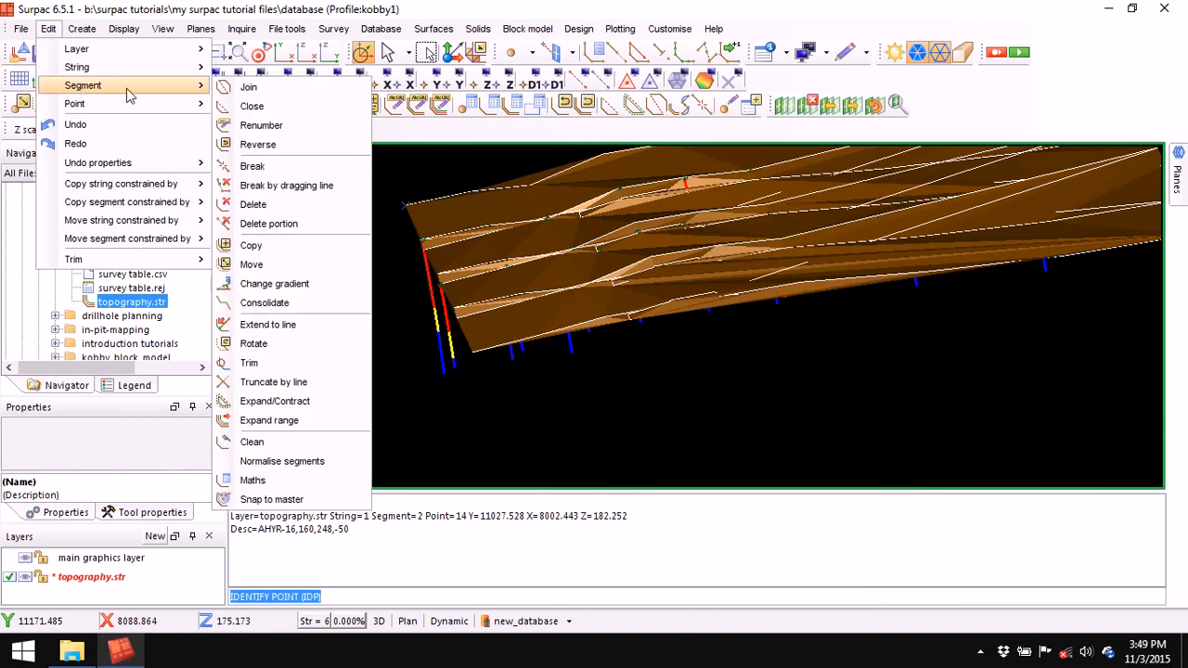
pyautogui.click(274, 483)
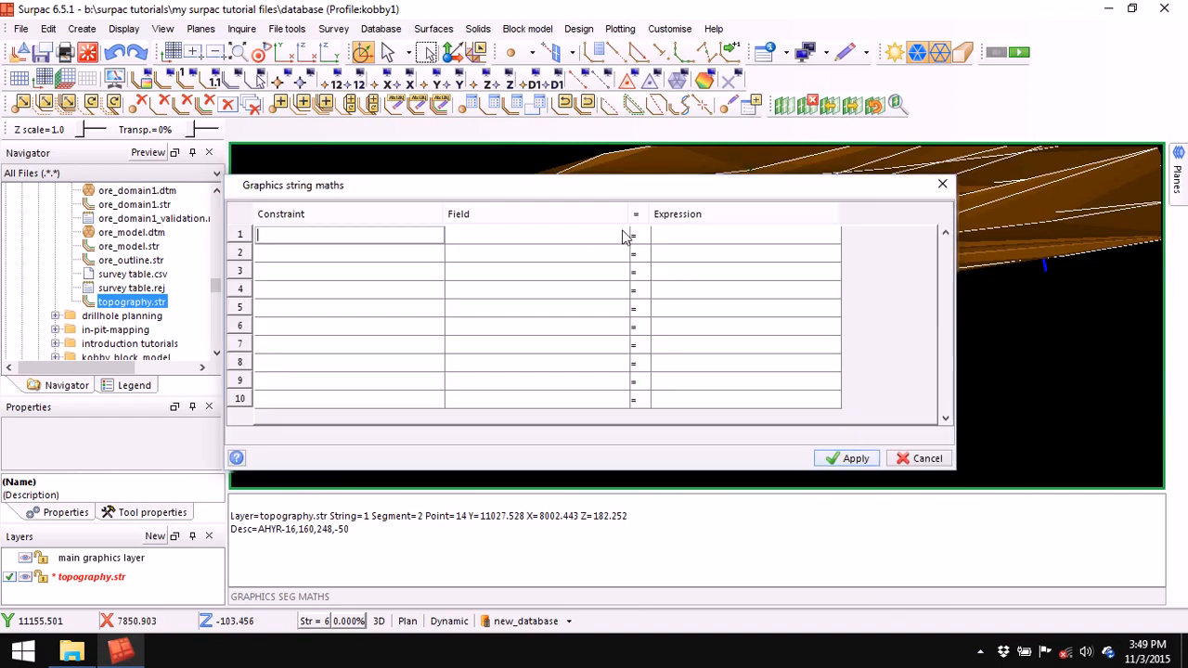
pyautogui.click(622, 236)
pyautogui.click(570, 306)
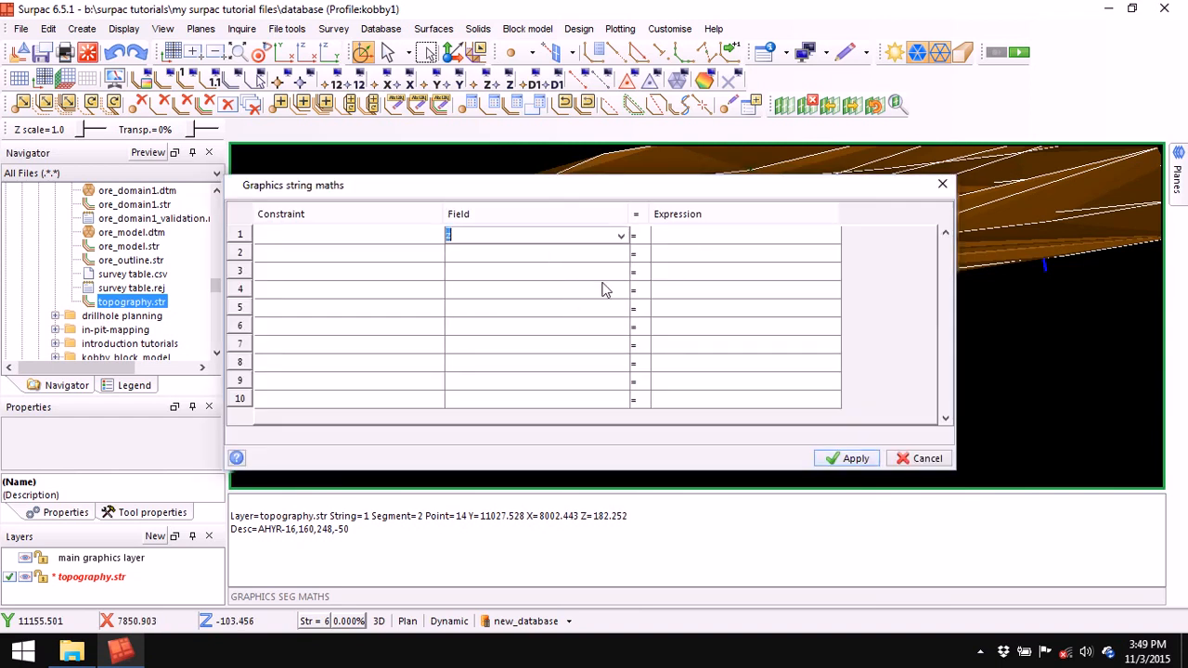
pyautogui.click(697, 240)
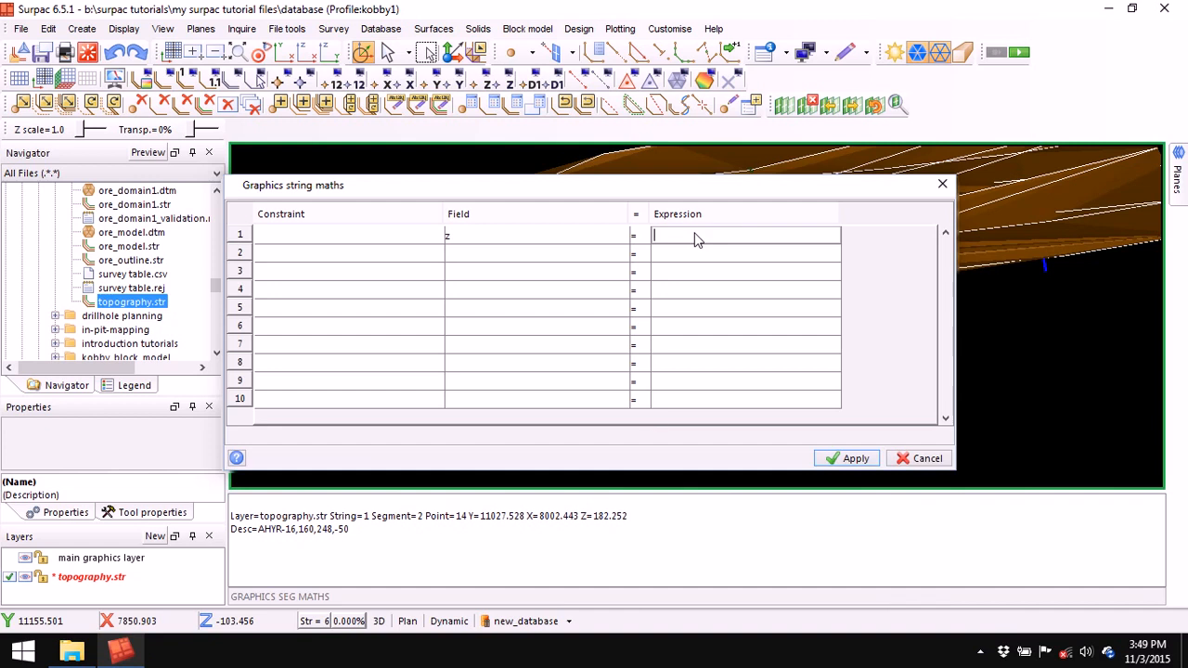
pyautogui.doubleClick(612, 517)
pyautogui.rightClick(613, 517)
pyautogui.click(653, 546)
pyautogui.rightClick(675, 236)
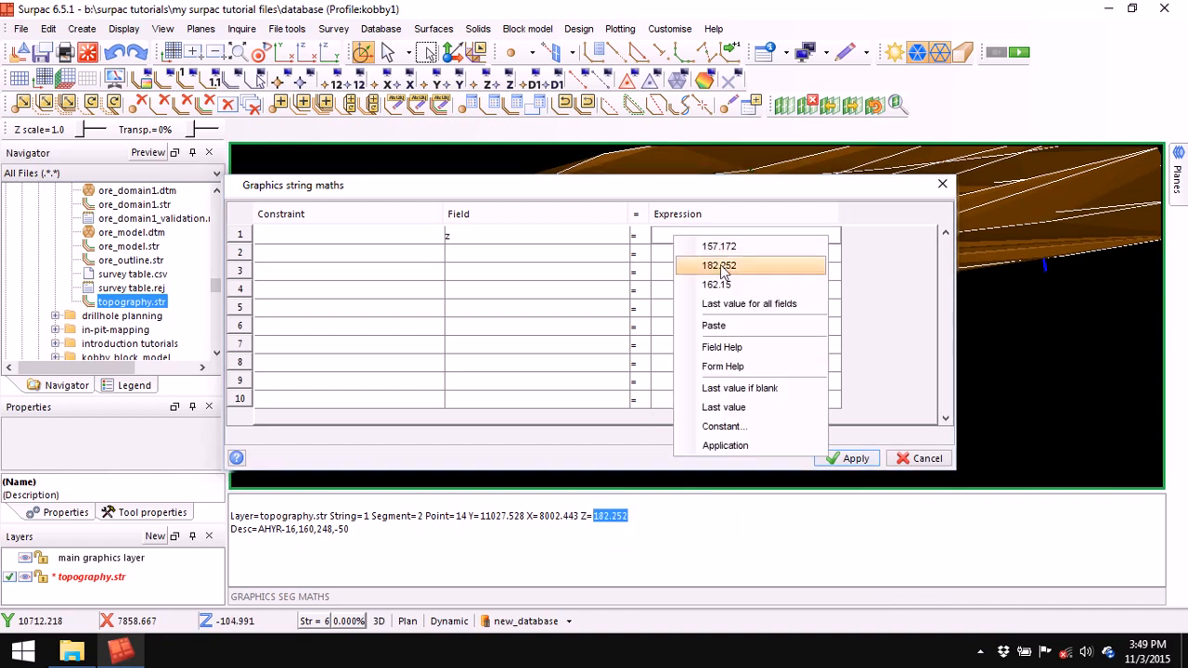
pyautogui.click(737, 326)
pyautogui.click(850, 459)
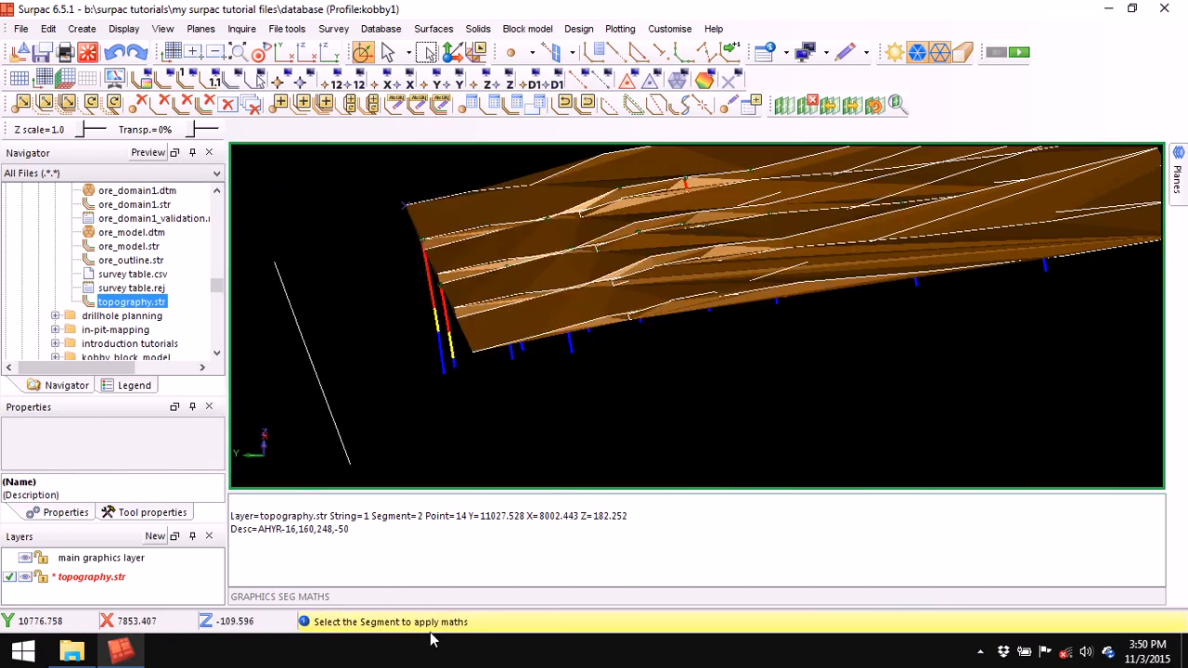
# - Raise the left side line to z 182.252, clear the report, and view the terrain from above
pyautogui.click(323, 380)
pyautogui.rightClick(604, 538)
pyautogui.click(664, 542)
pyautogui.moveTo(717, 397); pyautogui.dragTo(737, 341)
pyautogui.scroll(-4, 729, 320)
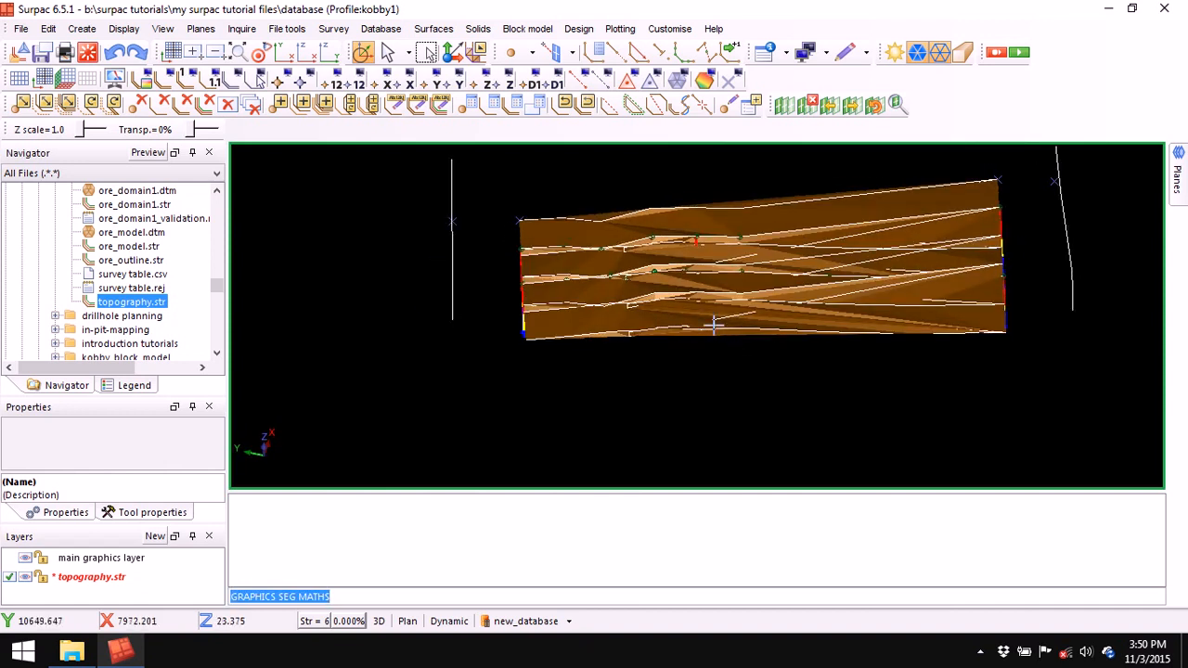
pyautogui.scroll(-2, 714, 323)
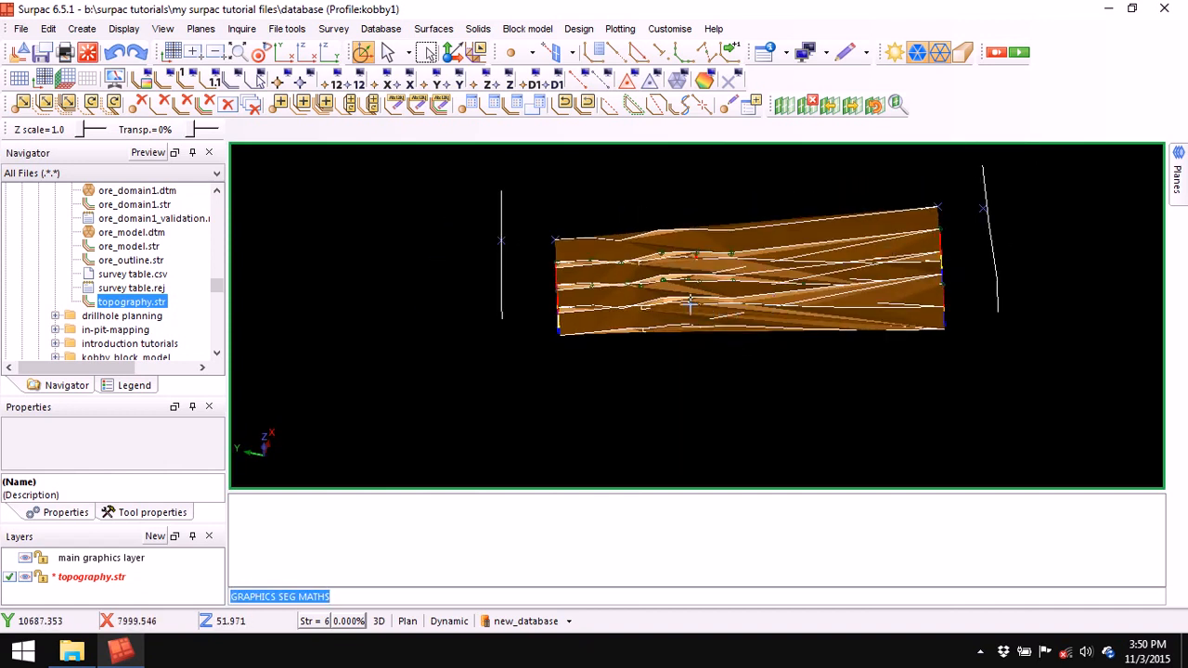
# - Move both side lines' top and bottom end points further out with Point Move
pyautogui.click(20, 103)
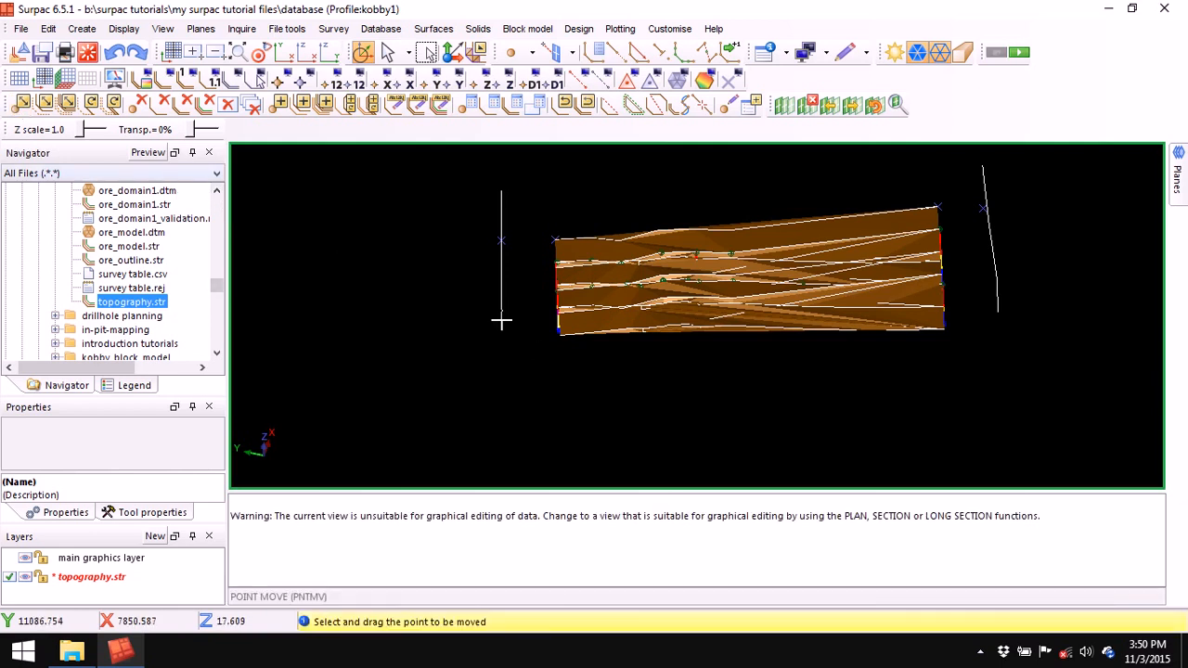
pyautogui.moveTo(501, 323); pyautogui.dragTo(502, 364)
pyautogui.moveTo(1002, 330); pyautogui.dragTo(1003, 353)
pyautogui.moveTo(501, 190); pyautogui.dragTo(502, 214)
pyautogui.moveTo(983, 167); pyautogui.dragTo(986, 200)
pyautogui.press('Escape')
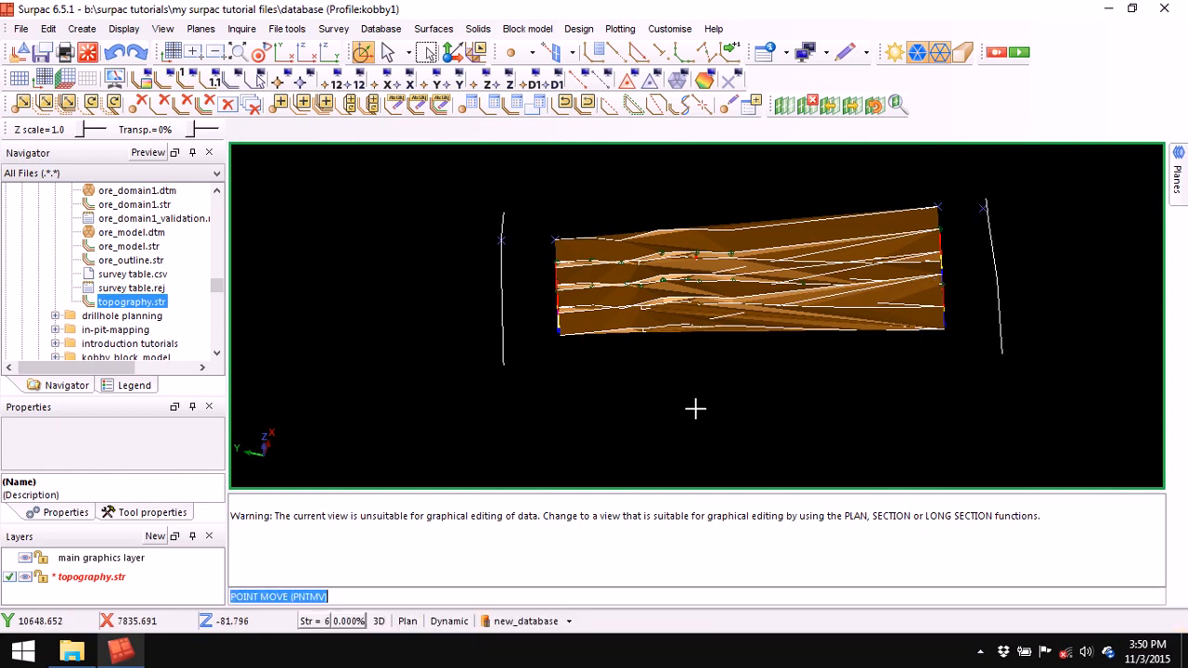
pyautogui.rightClick(720, 527)
pyautogui.click(777, 536)
pyautogui.moveTo(742, 399); pyautogui.dragTo(636, 371, button='middle')
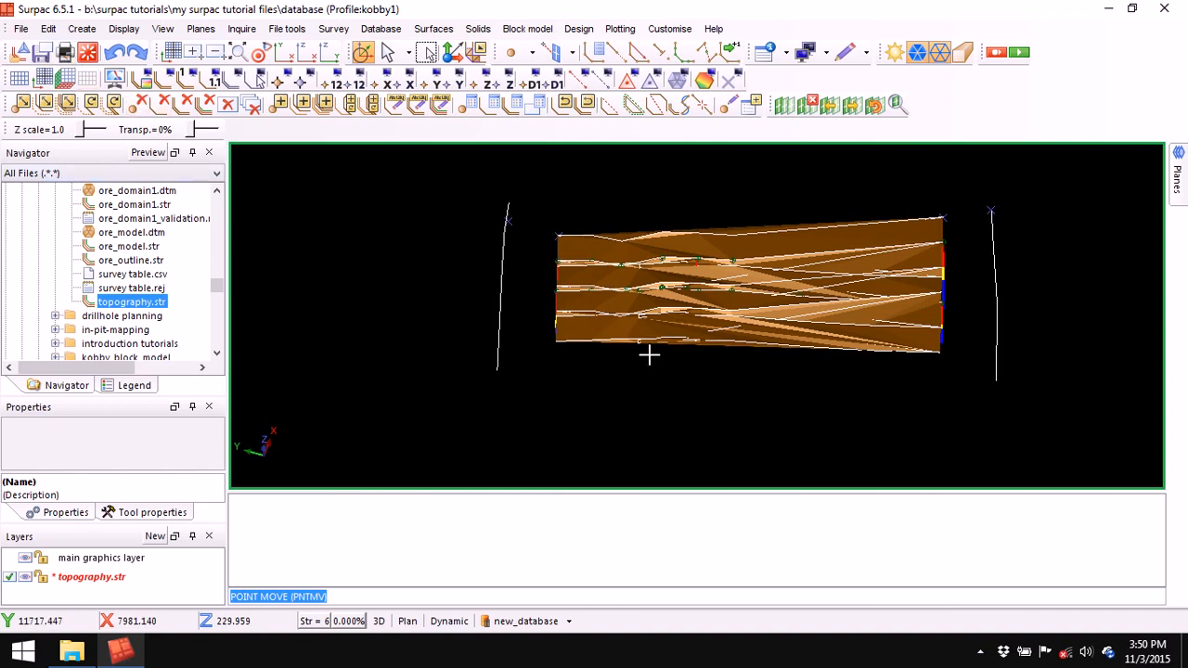
# - Save the edited topography strings, overwriting the existing topography file
pyautogui.hotkey('ctrl', 's')
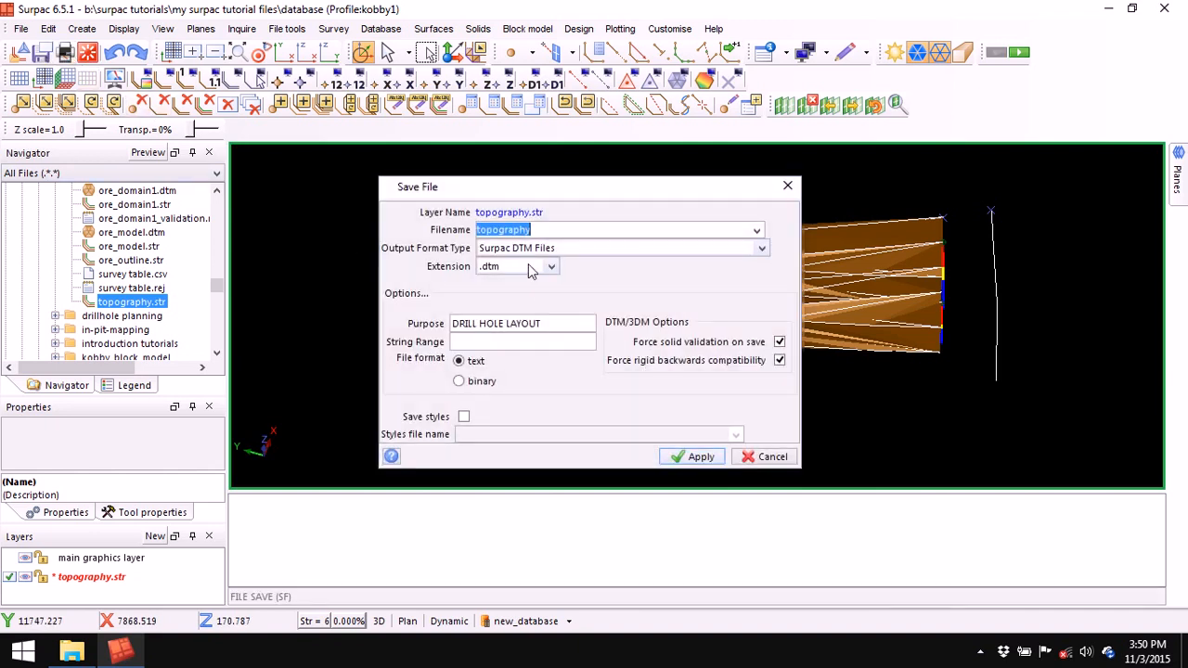
pyautogui.click(701, 456)
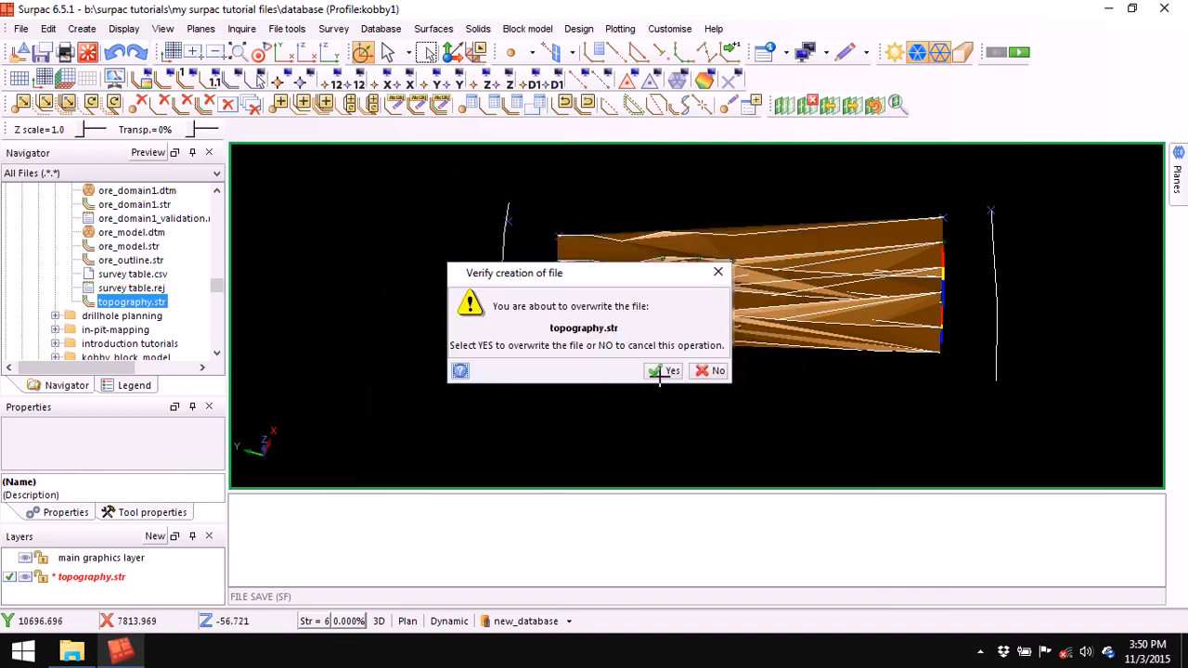
pyautogui.click(663, 370)
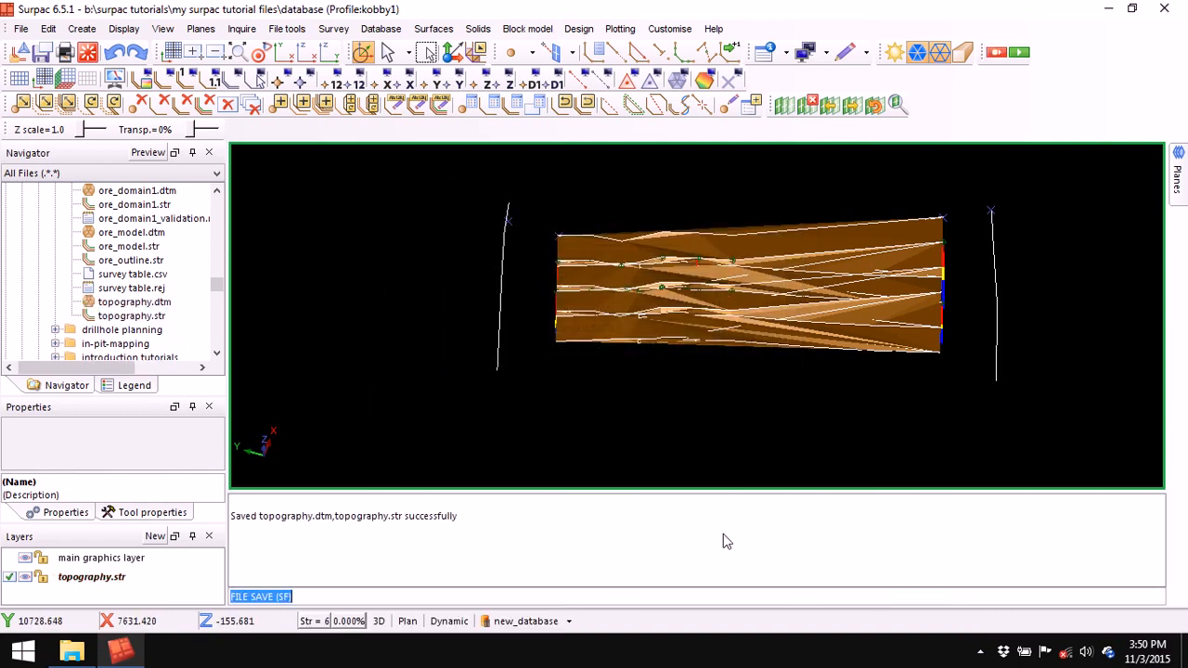
pyautogui.rightClick(758, 538)
pyautogui.click(784, 541)
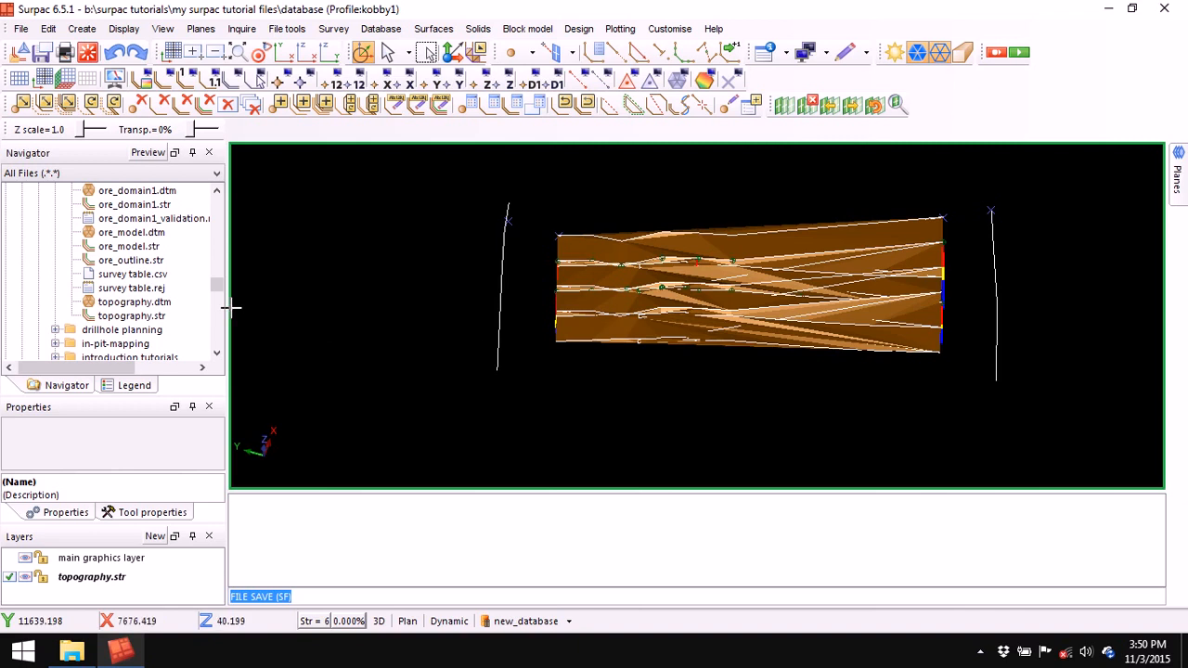
# - Delete the old topography.dtm and display topography.str alone in a cleared view
pyautogui.click(150, 320)
pyautogui.click(160, 304)
pyautogui.press('Delete')
pyautogui.press('Return')
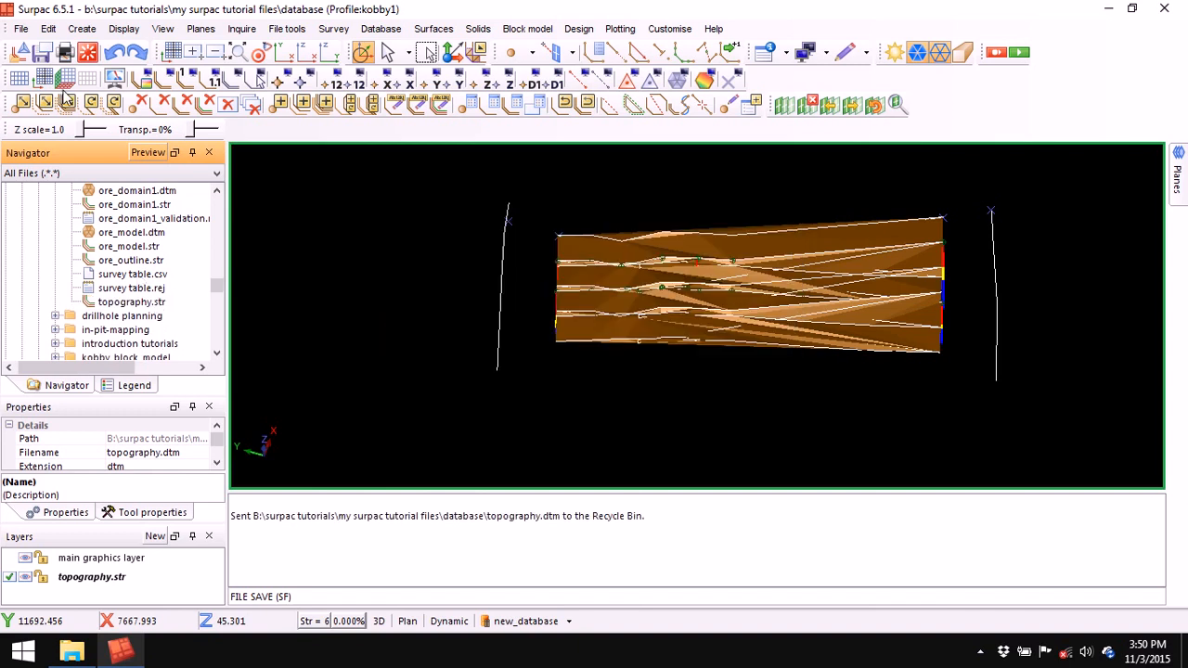
pyautogui.click(87, 52)
pyautogui.moveTo(135, 303); pyautogui.dragTo(584, 368)
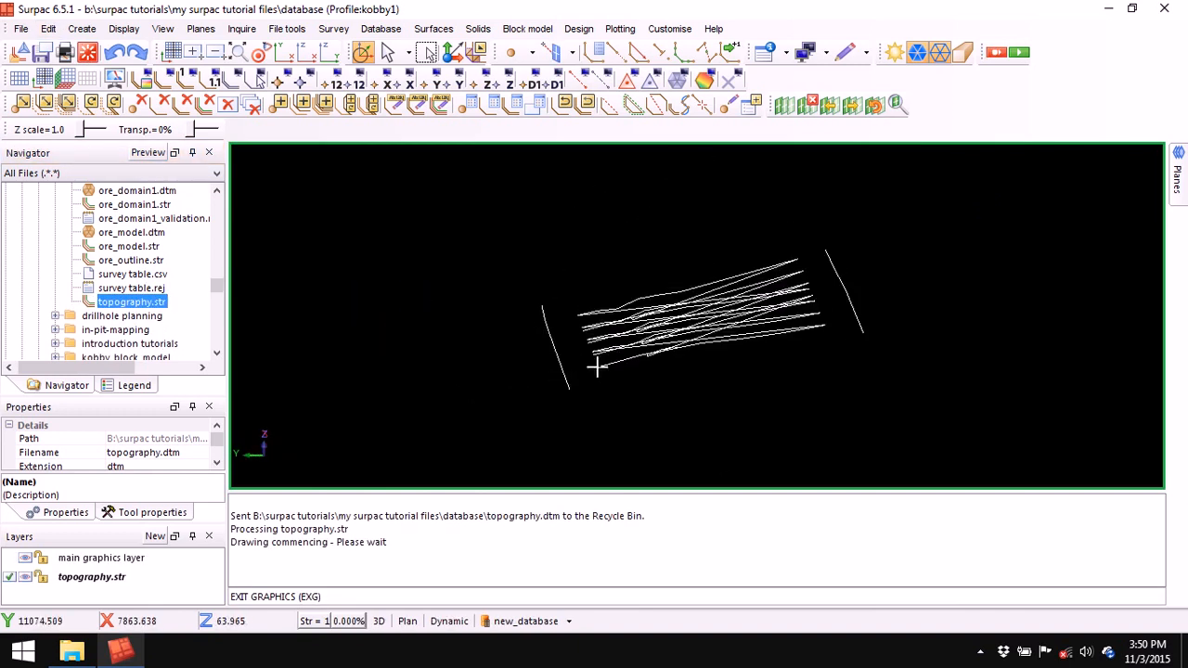
pyautogui.moveTo(811, 384); pyautogui.dragTo(789, 380)
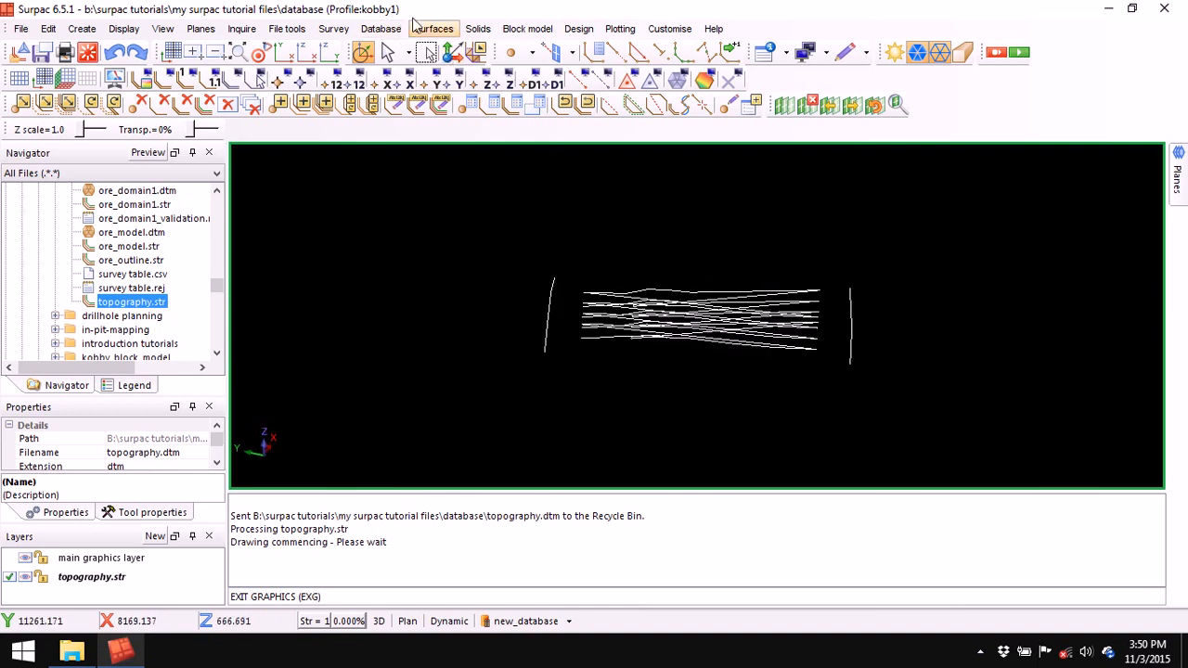
# - Build a 175-triangle DTM from the strings, save it as topography.dtm, and display it alone
pyautogui.click(434, 29)
pyautogui.click(468, 45)
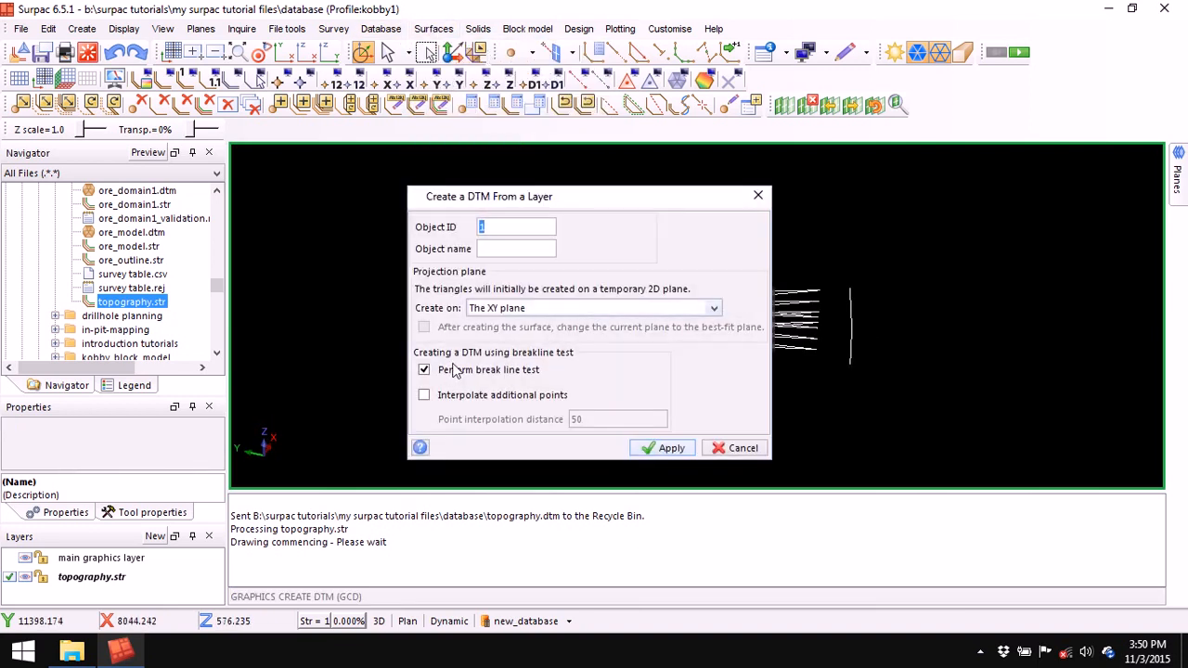
pyautogui.click(670, 448)
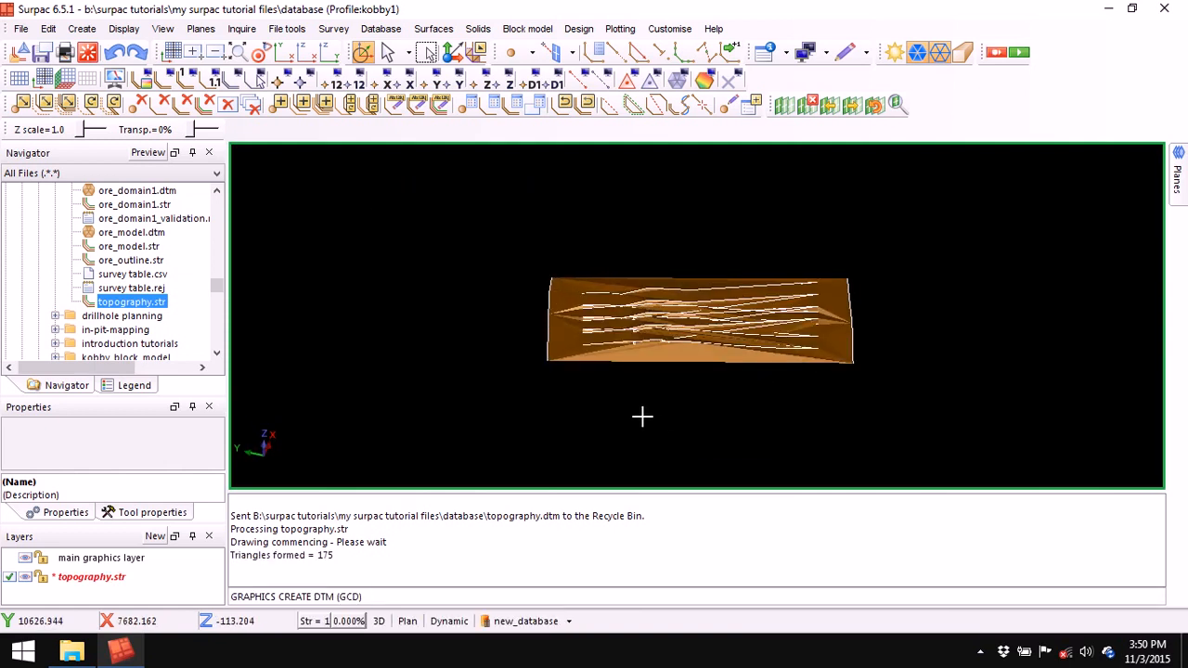
pyautogui.hotkey('ctrl', 's')
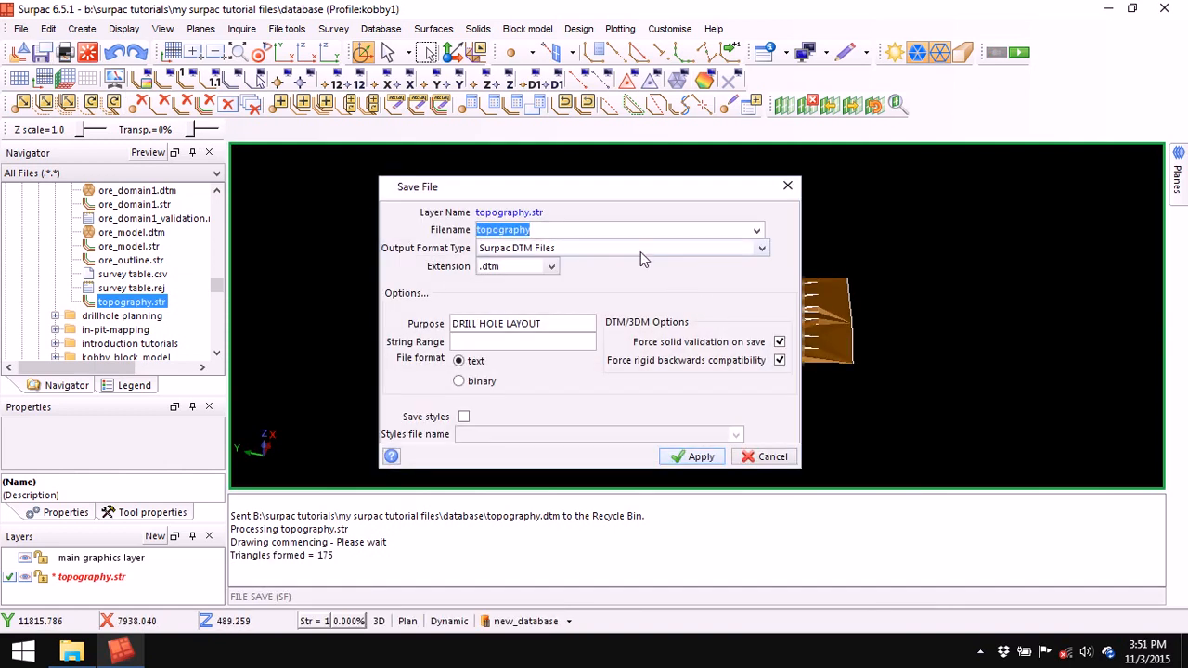
pyautogui.click(696, 457)
pyautogui.click(662, 370)
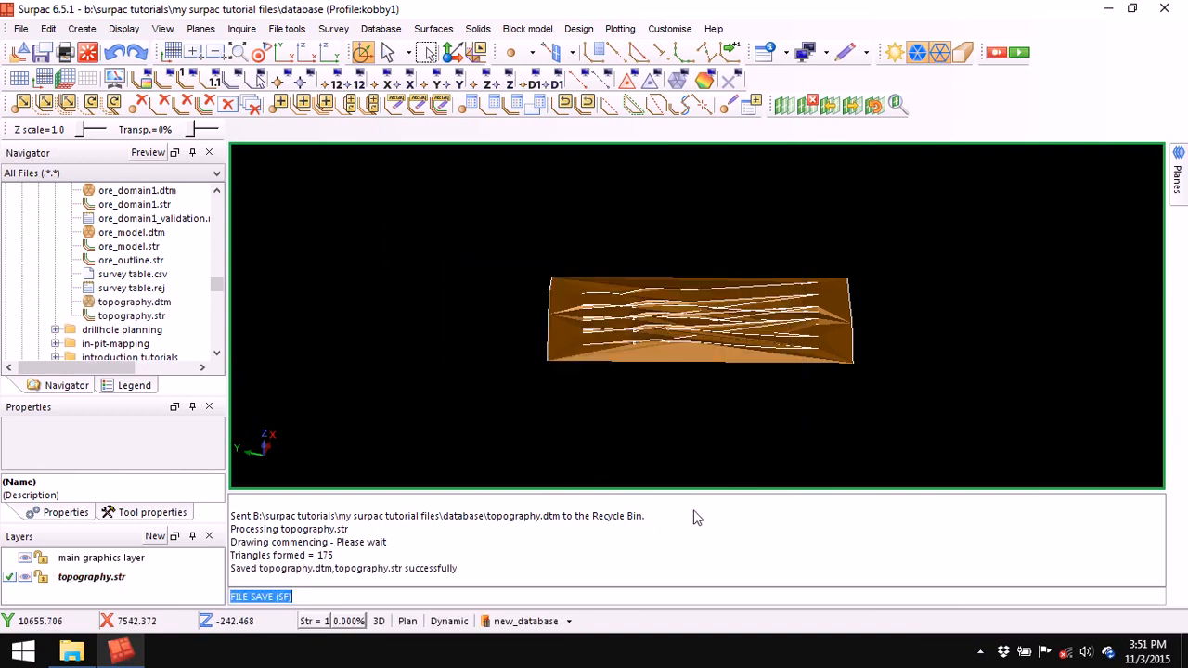
pyautogui.rightClick(744, 527)
pyautogui.click(766, 529)
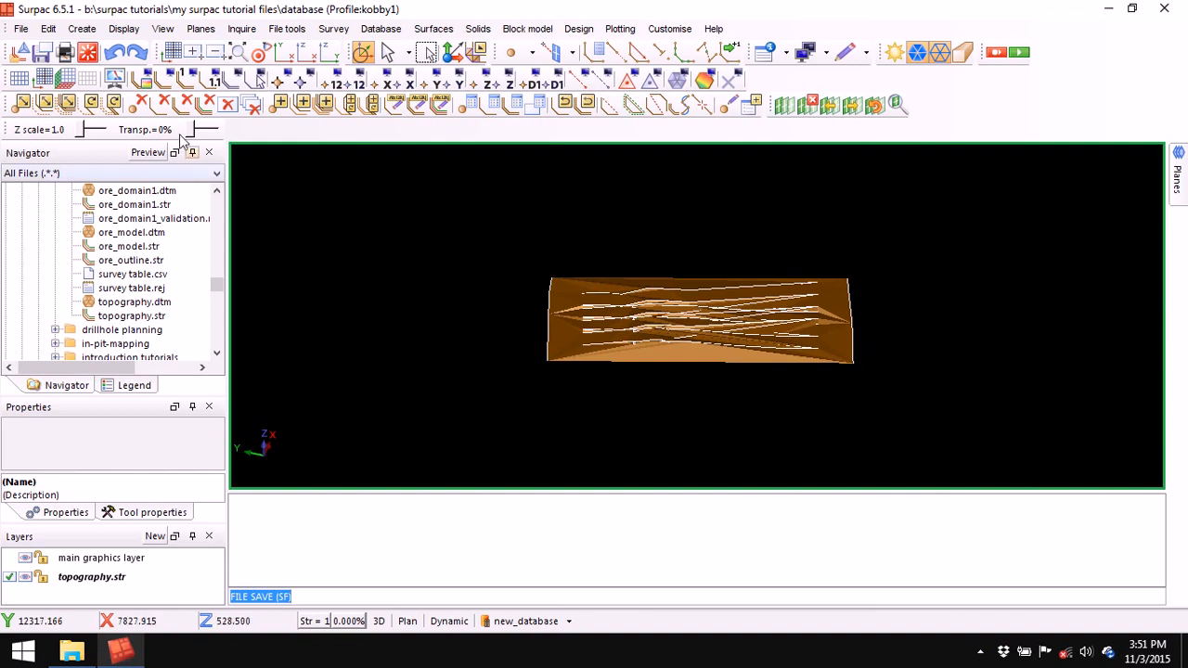
pyautogui.click(89, 54)
pyautogui.moveTo(136, 306); pyautogui.dragTo(544, 300)
# - Draw the drillholes coloured by the assay table, with hole constraints turned off
pyautogui.click(527, 621)
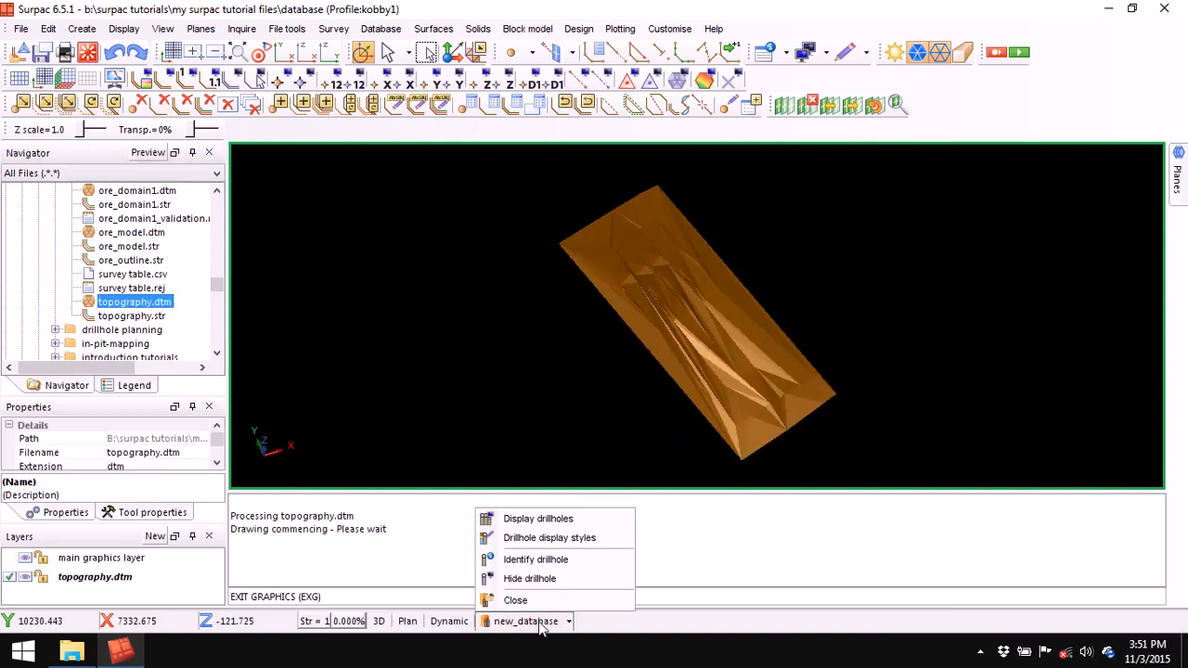
pyautogui.click(549, 517)
pyautogui.click(445, 278)
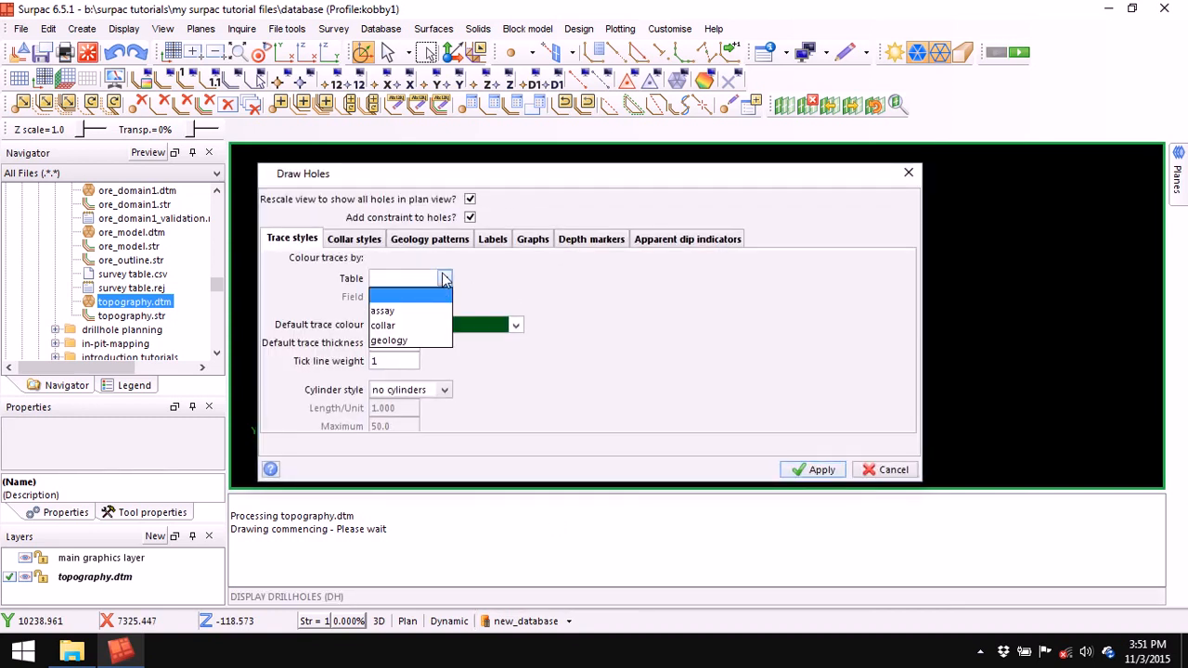
pyautogui.click(418, 309)
pyautogui.click(468, 217)
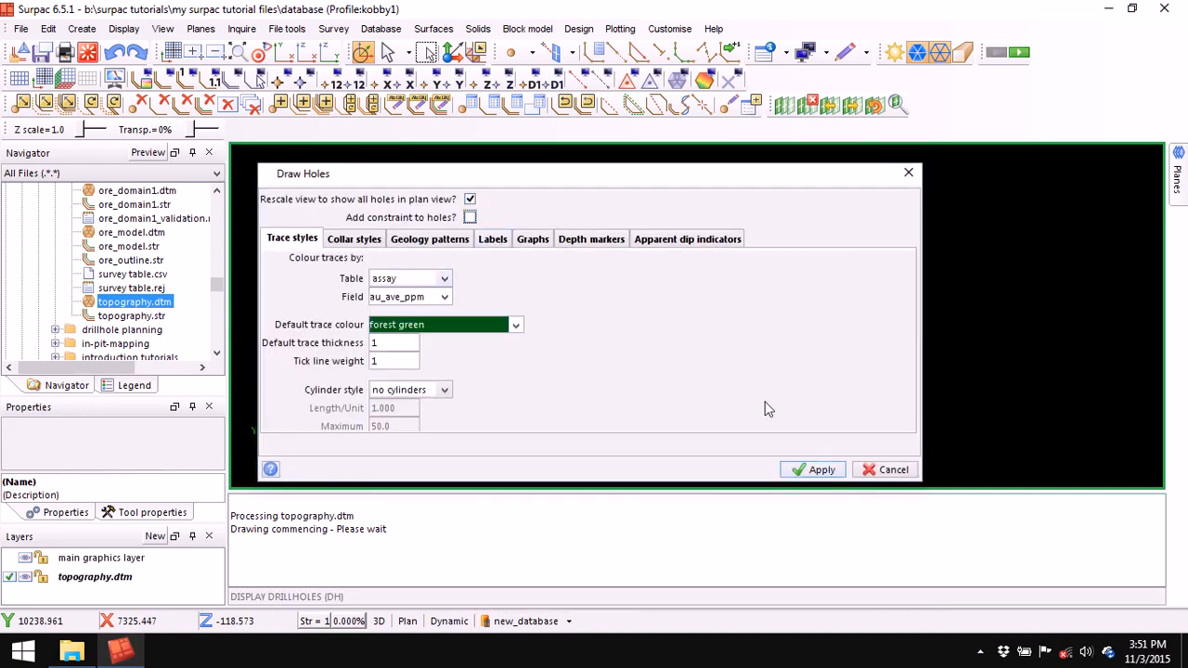
pyautogui.click(819, 470)
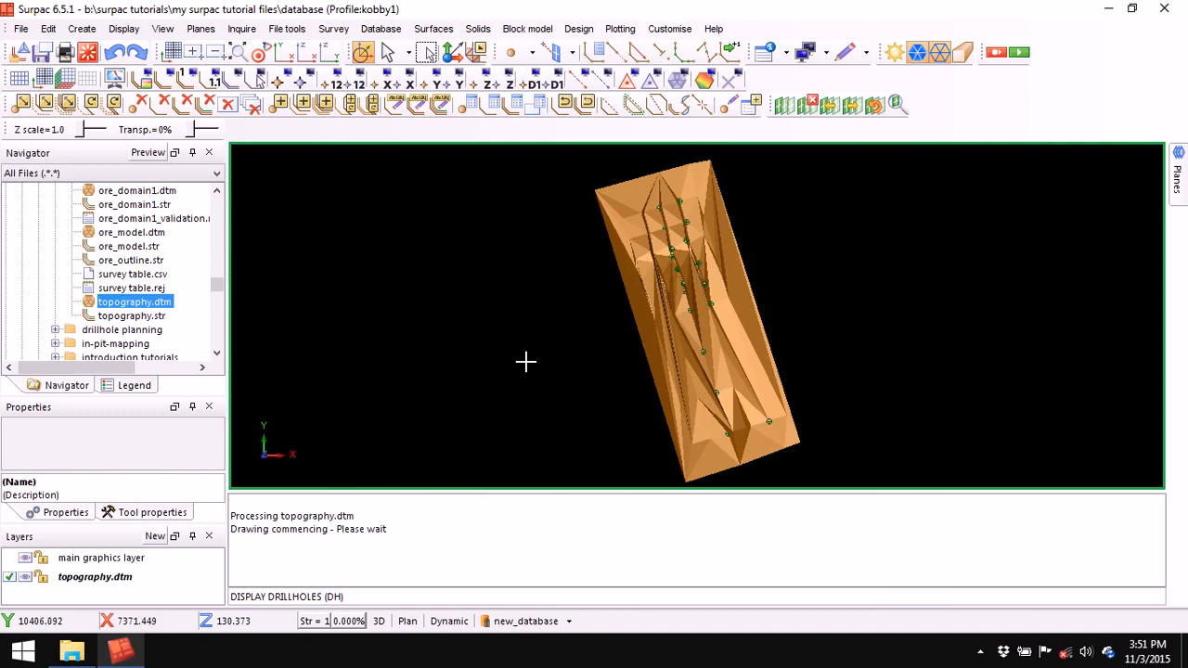
pyautogui.moveTo(531, 347); pyautogui.dragTo(507, 302)
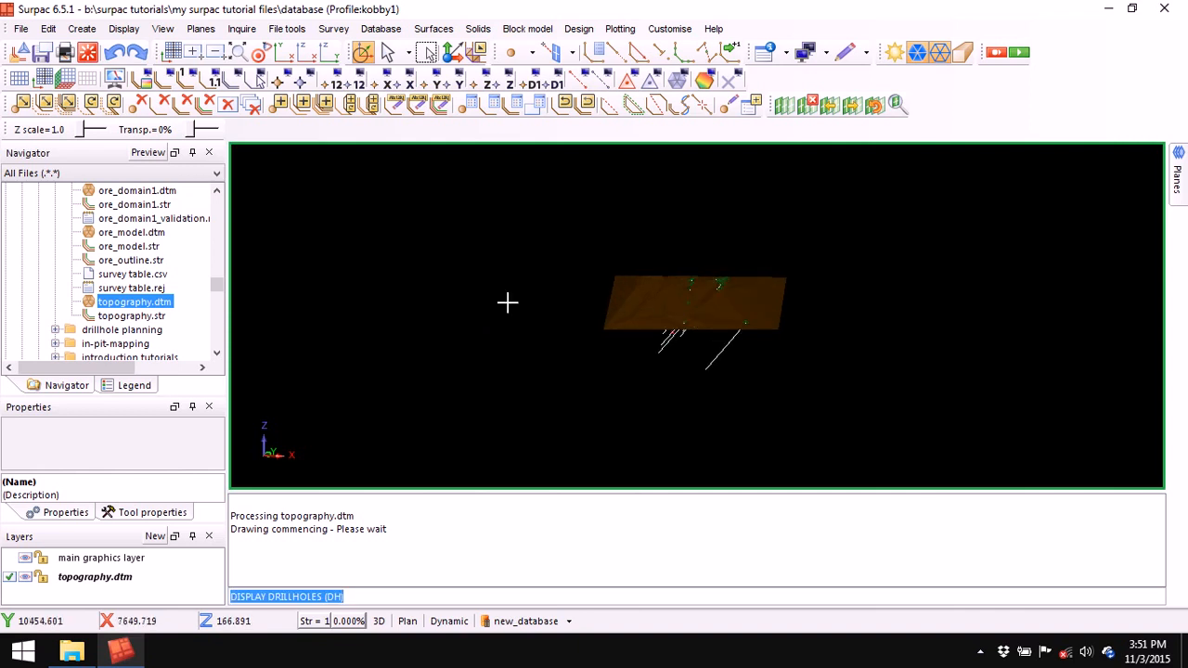
pyautogui.click(216, 190)
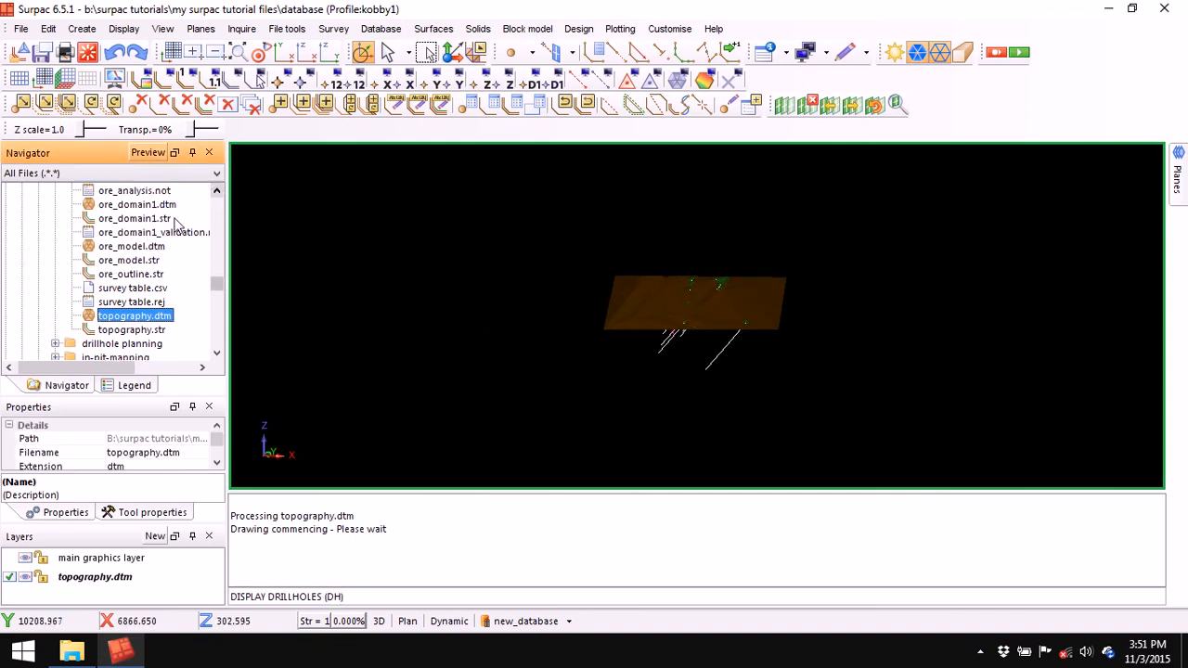
# - Load ore_model.dtm and remove its layer, then load ore_domain1.dtm and orbit the view
pyautogui.moveTo(156, 248)
pyautogui.mouseDown()
pyautogui.moveTo(467, 321)
pyautogui.moveTo(437, 339)
pyautogui.mouseUp()
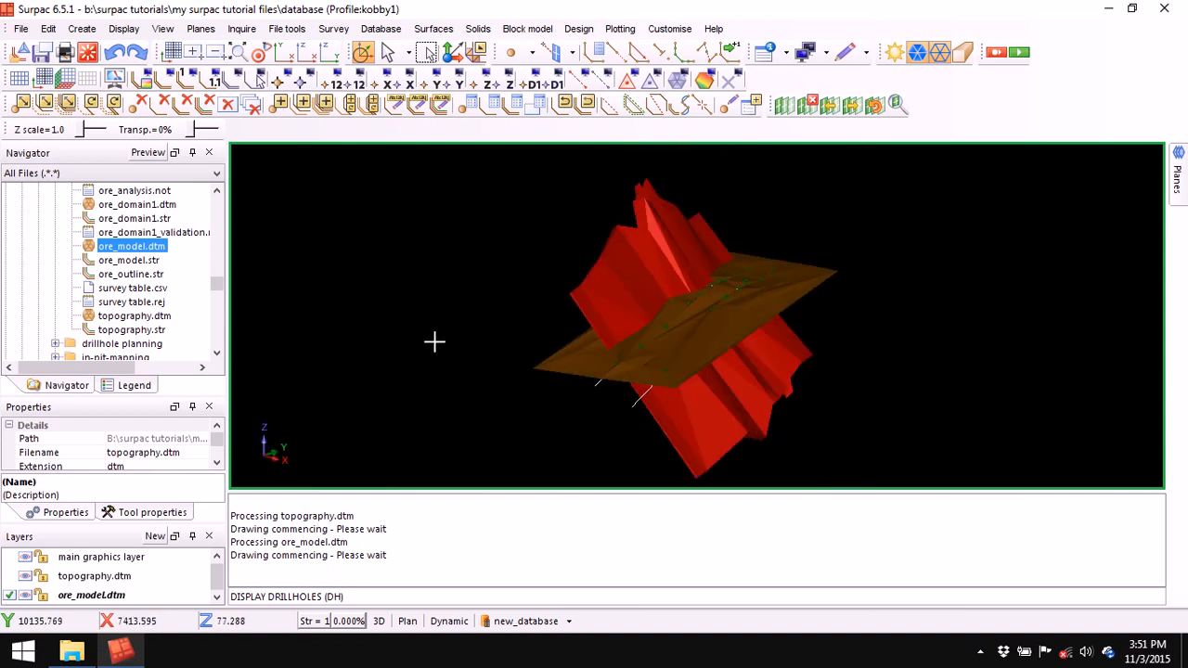
pyautogui.rightClick(118, 596)
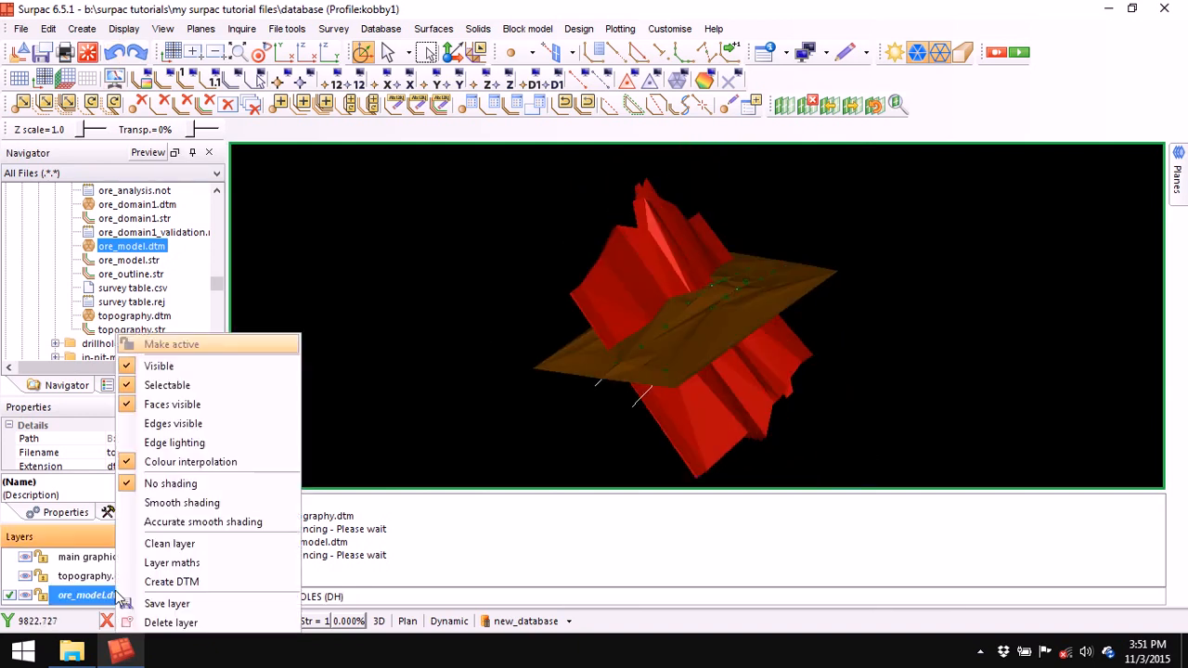
pyautogui.click(162, 624)
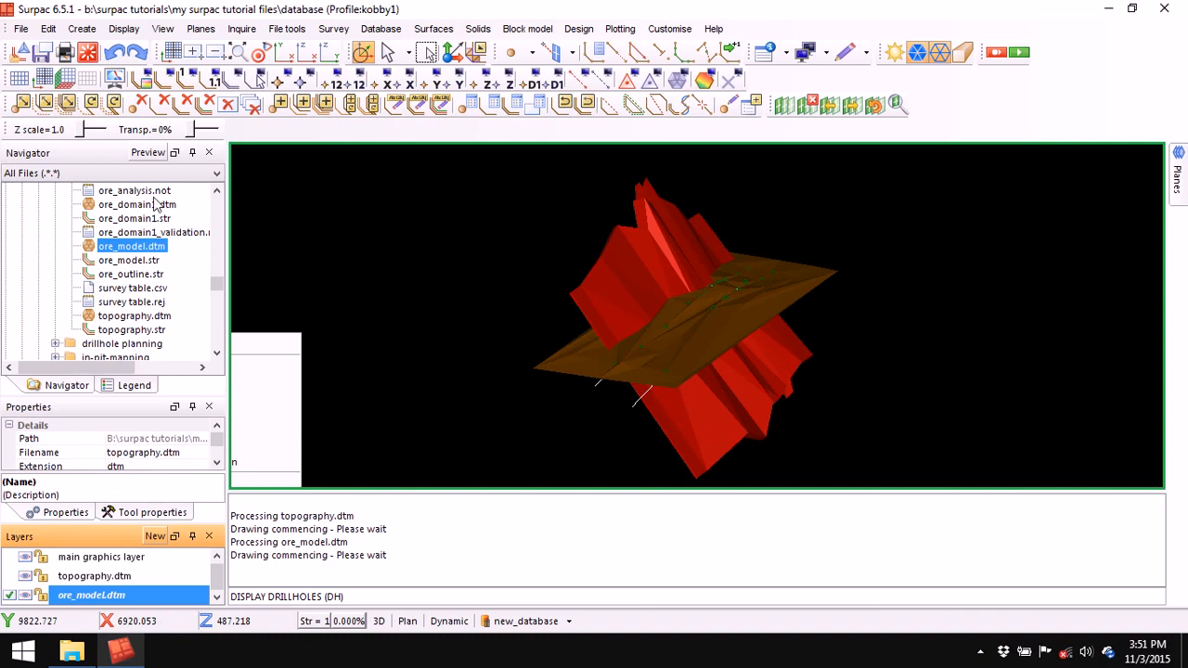
pyautogui.doubleClick(145, 206)
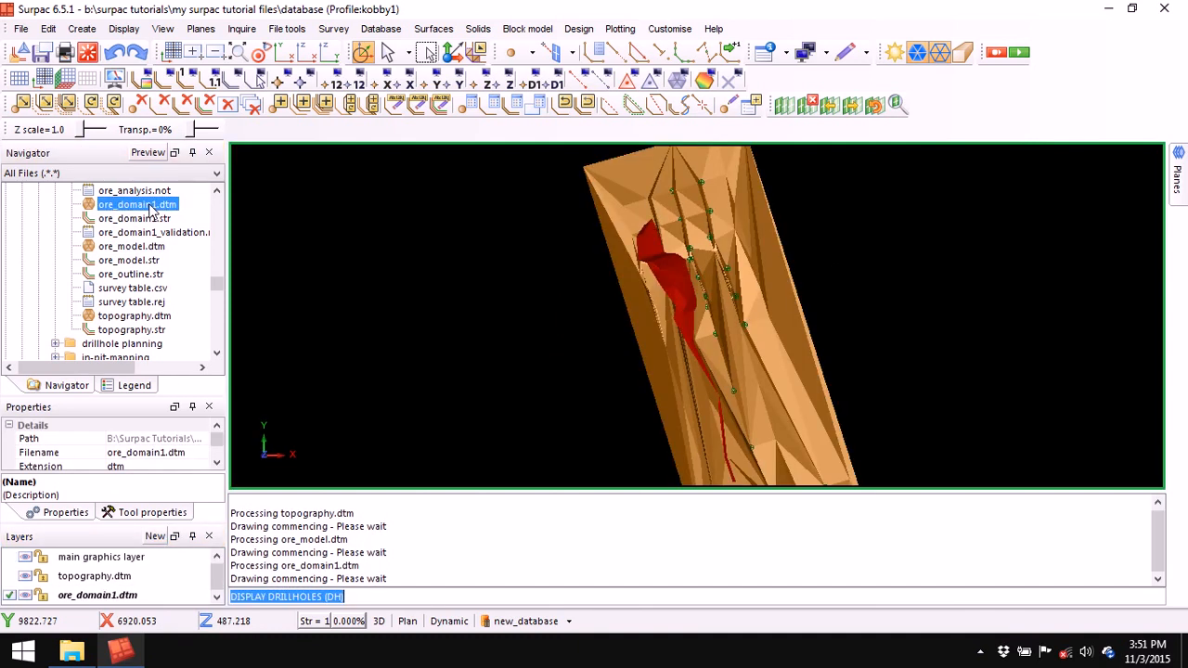
pyautogui.moveTo(622, 346); pyautogui.dragTo(588, 321)
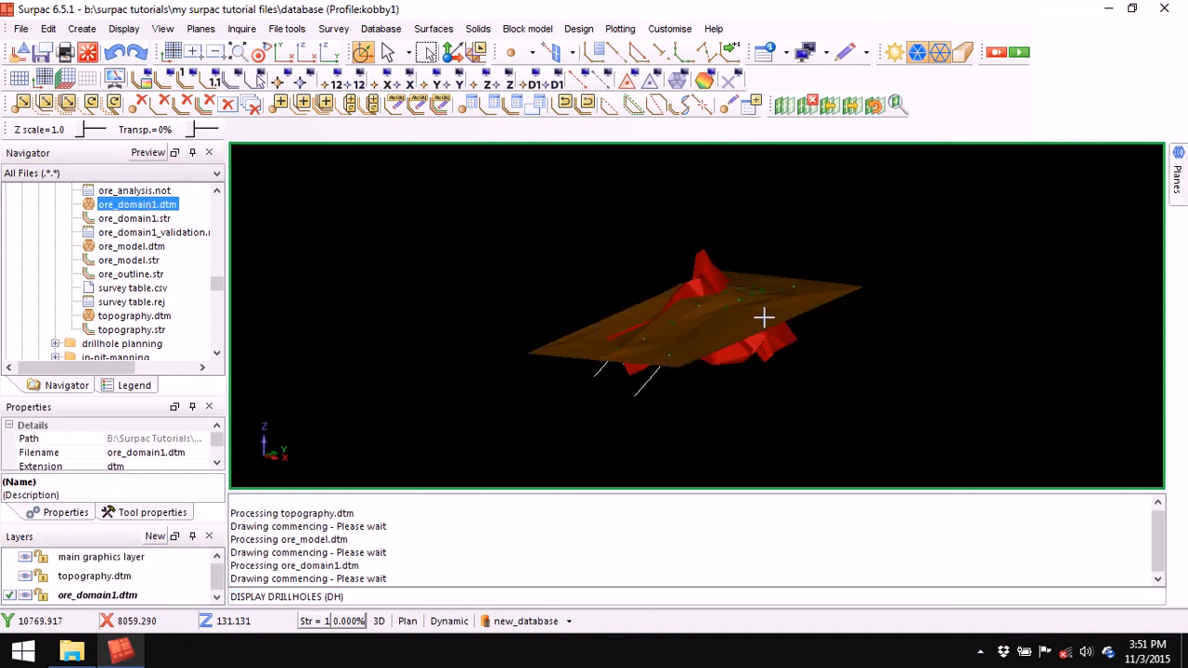
pyautogui.moveTo(726, 360); pyautogui.dragTo(751, 356)
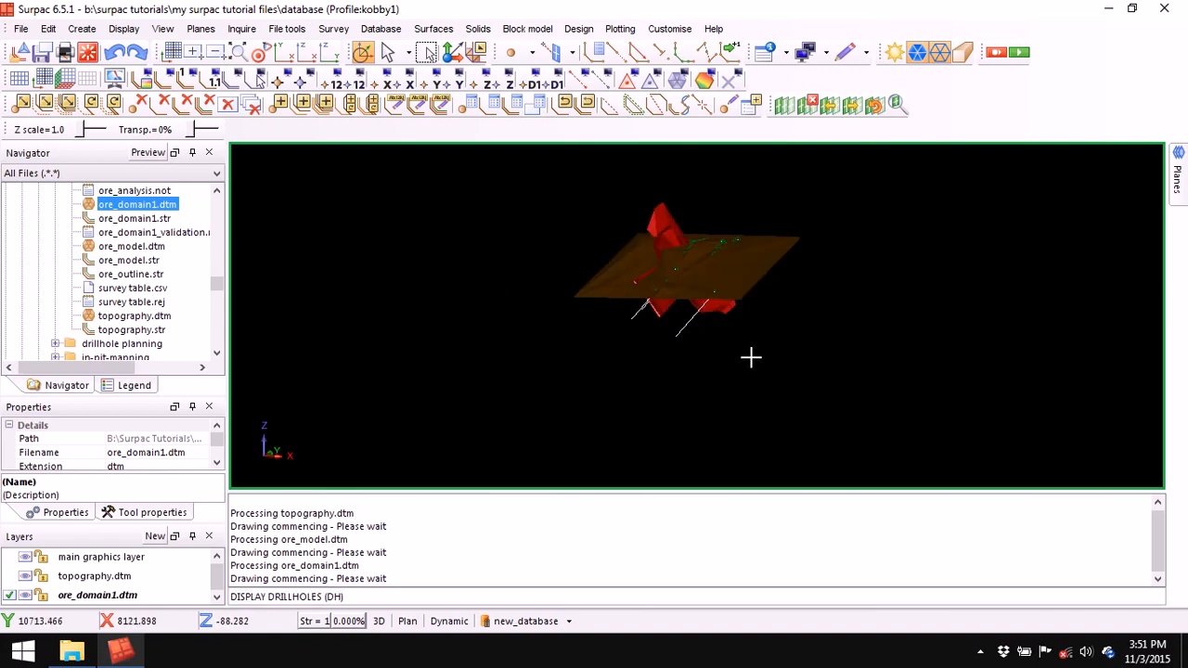
pyautogui.scroll(3, 676, 284)
pyautogui.moveTo(716, 293); pyautogui.dragTo(682, 340, button='middle')
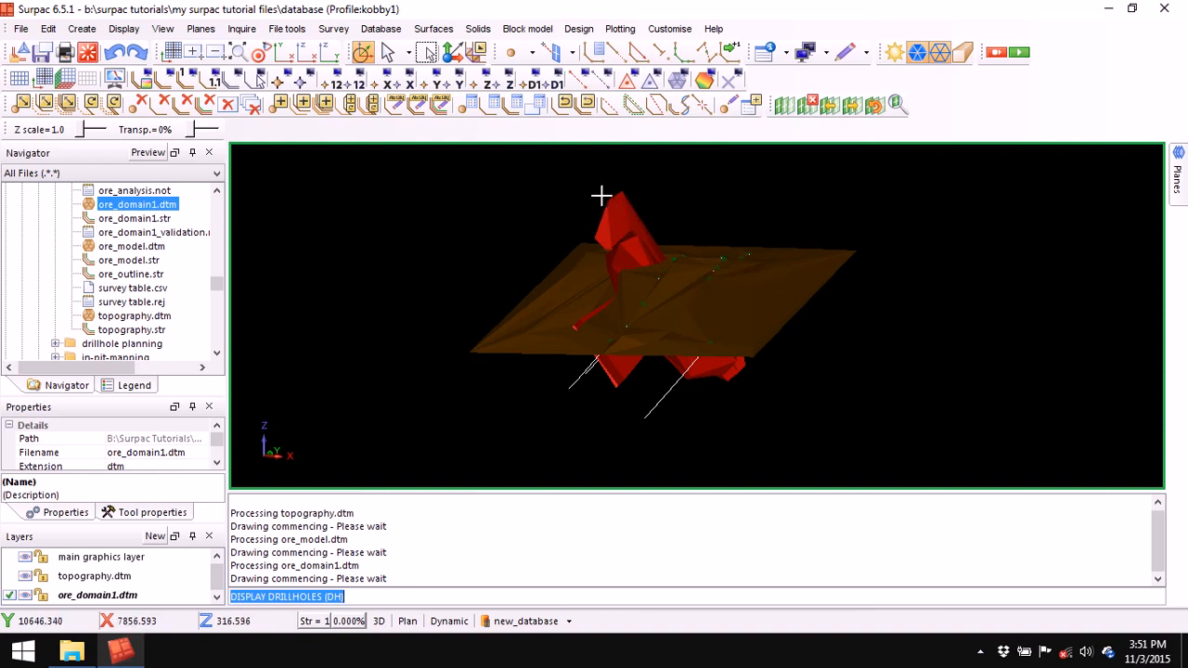
pyautogui.moveTo(855, 380); pyautogui.dragTo(817, 382)
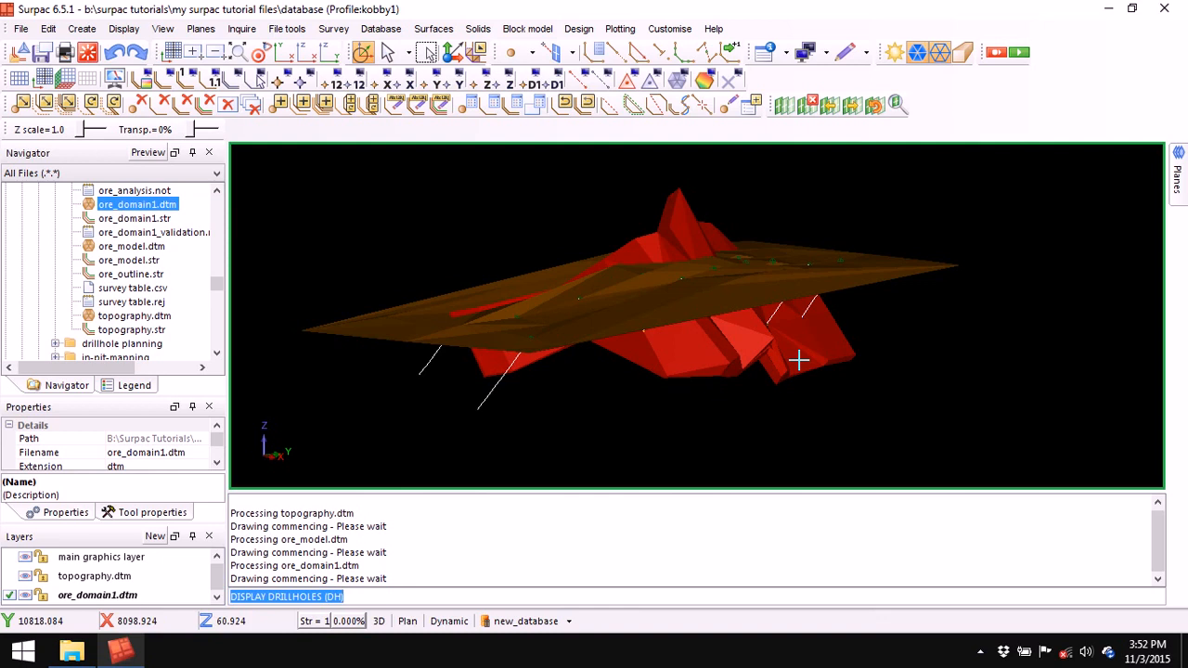
pyautogui.rightClick(679, 513)
pyautogui.click(747, 527)
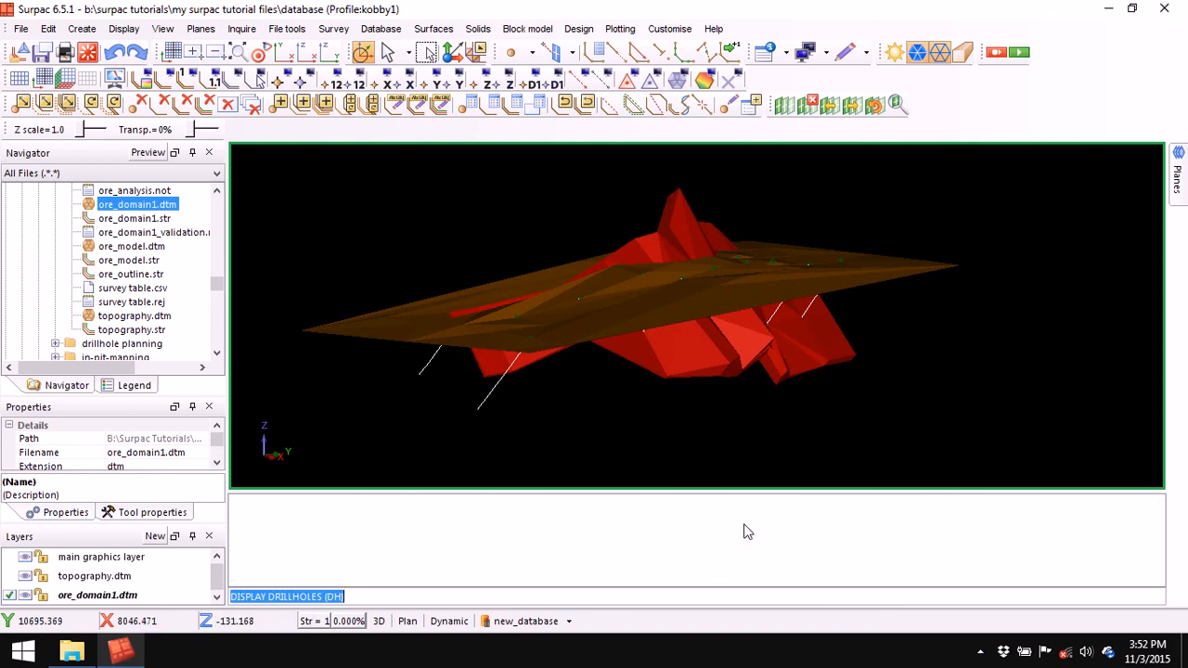
# - Add base_oxide.dtm and base_transition.dtm and orbit the stacked surfaces with drillholes
pyautogui.moveTo(718, 443); pyautogui.dragTo(752, 294)
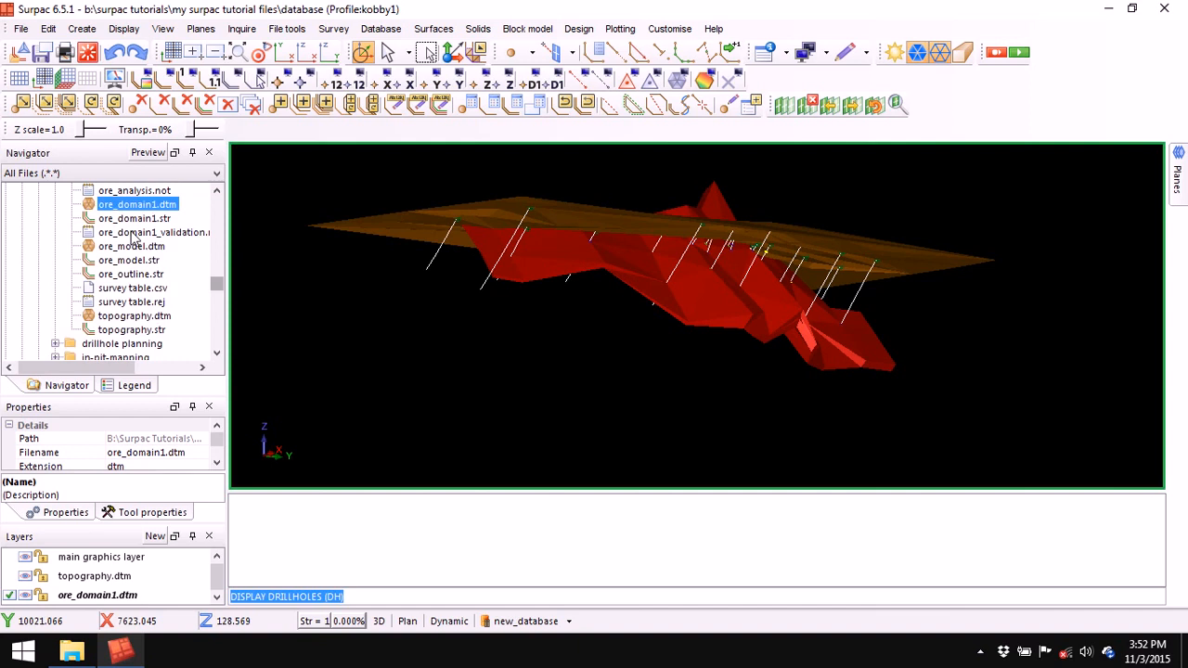
pyautogui.scroll(2, 149, 228)
pyautogui.scroll(2, 153, 207)
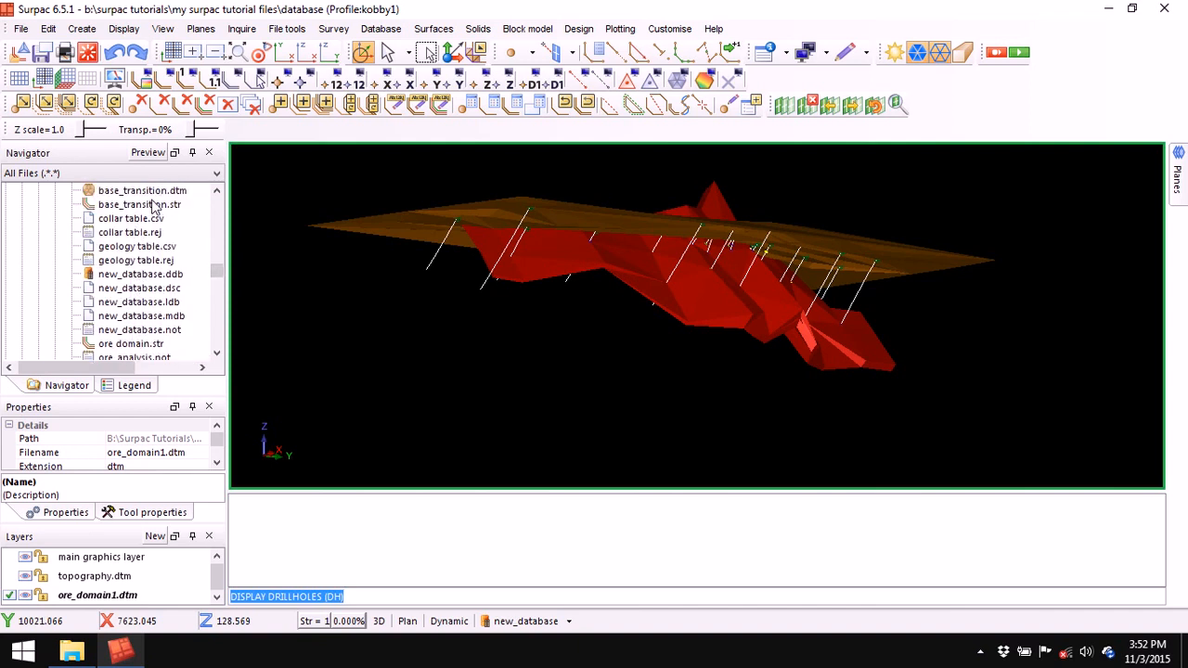
pyautogui.scroll(1, 153, 215)
pyautogui.moveTo(135, 206); pyautogui.dragTo(350, 201)
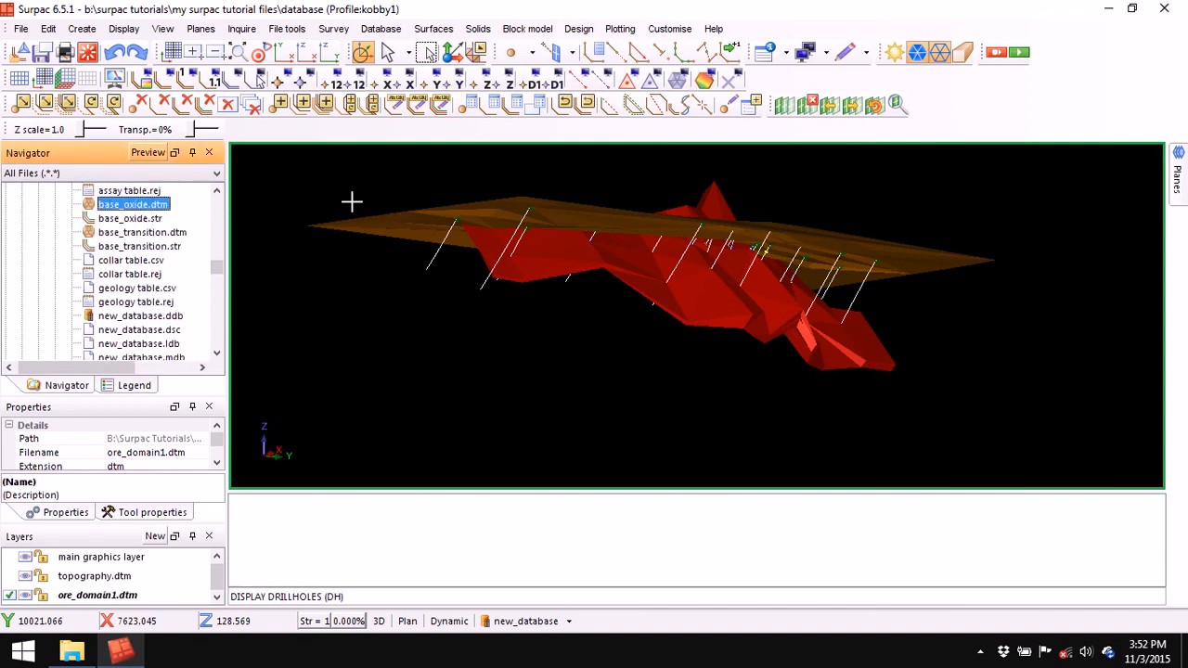
pyautogui.moveTo(141, 232); pyautogui.dragTo(385, 240)
pyautogui.moveTo(386, 340); pyautogui.dragTo(488, 305)
pyautogui.scroll(2, 592, 320)
pyautogui.moveTo(592, 320); pyautogui.dragTo(668, 411)
pyautogui.rightClick(624, 521)
pyautogui.click(698, 527)
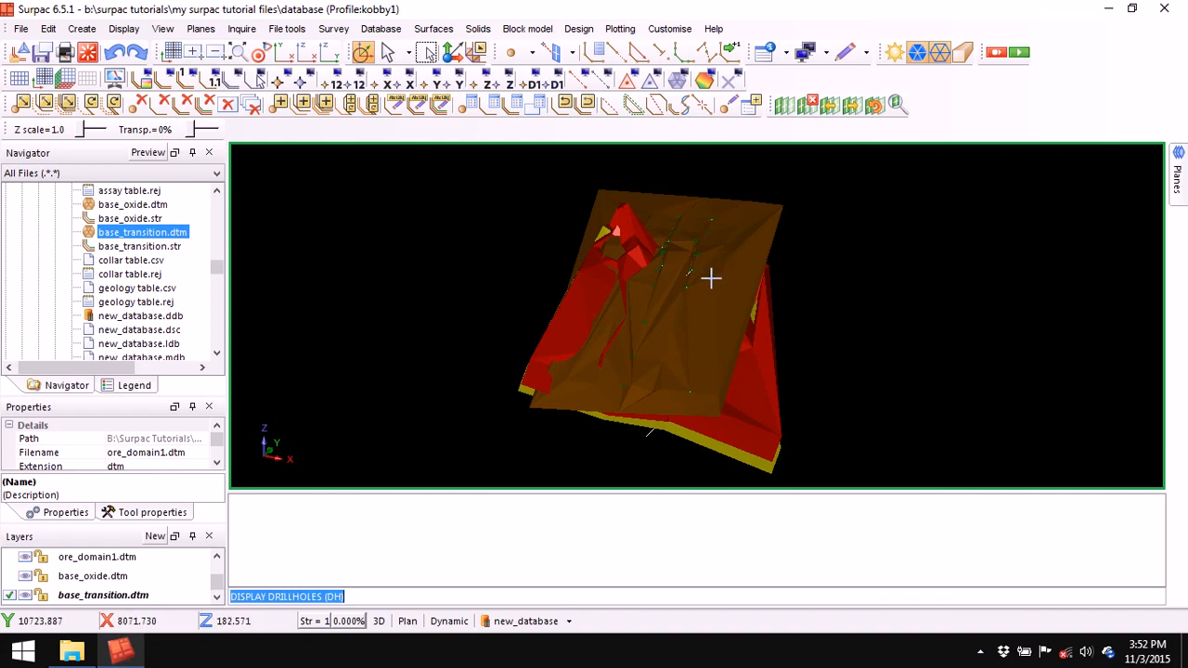